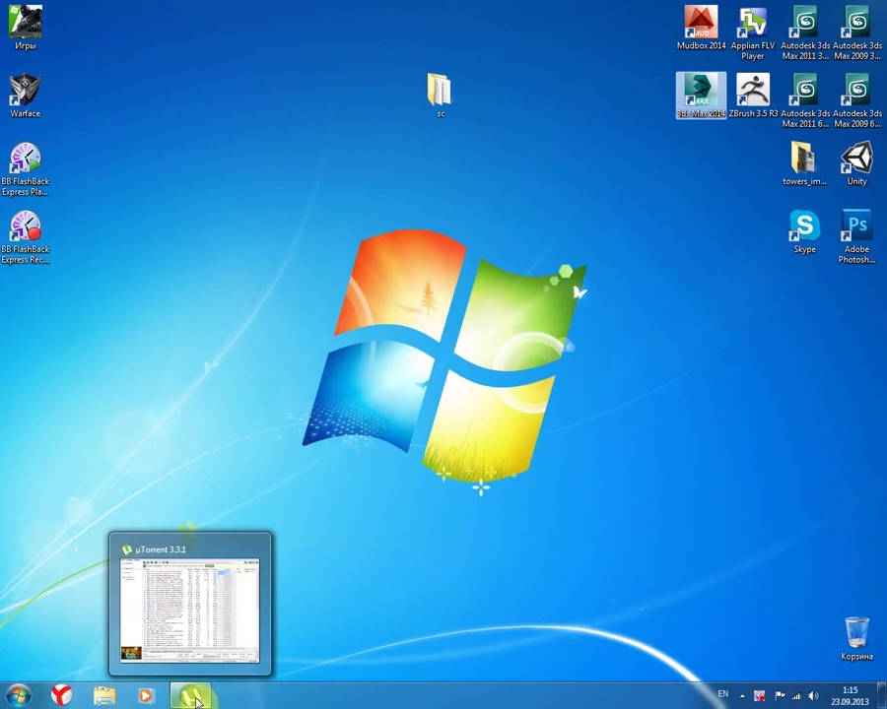
# - Check uTorrent's transfers from the tray and dismiss the background programs popup while 3ds Max loads
pyautogui.click(194, 698)
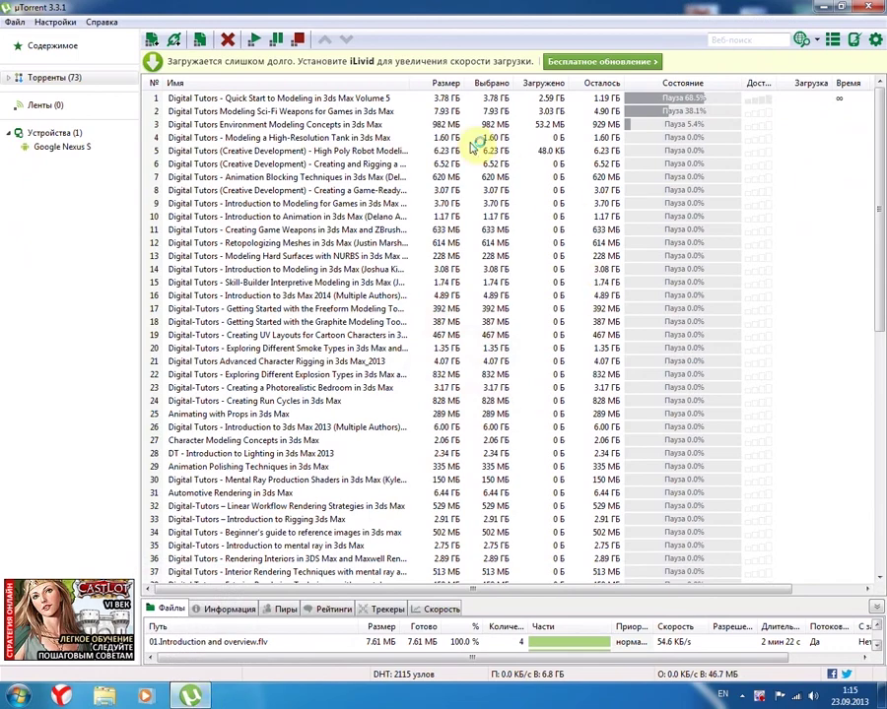
pyautogui.hotkey('ctrl', 'a')
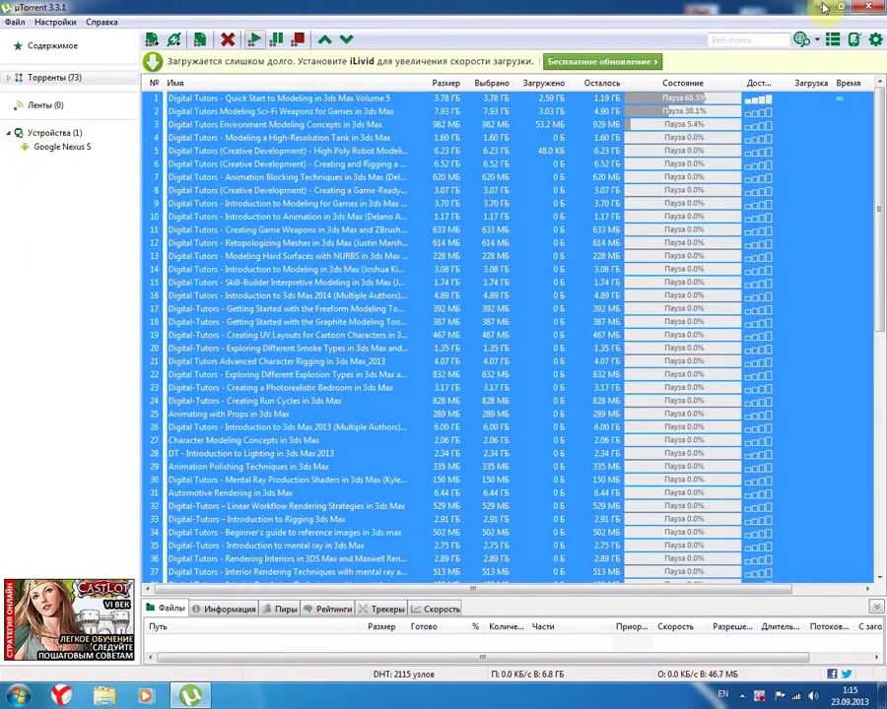
pyautogui.click(821, 8)
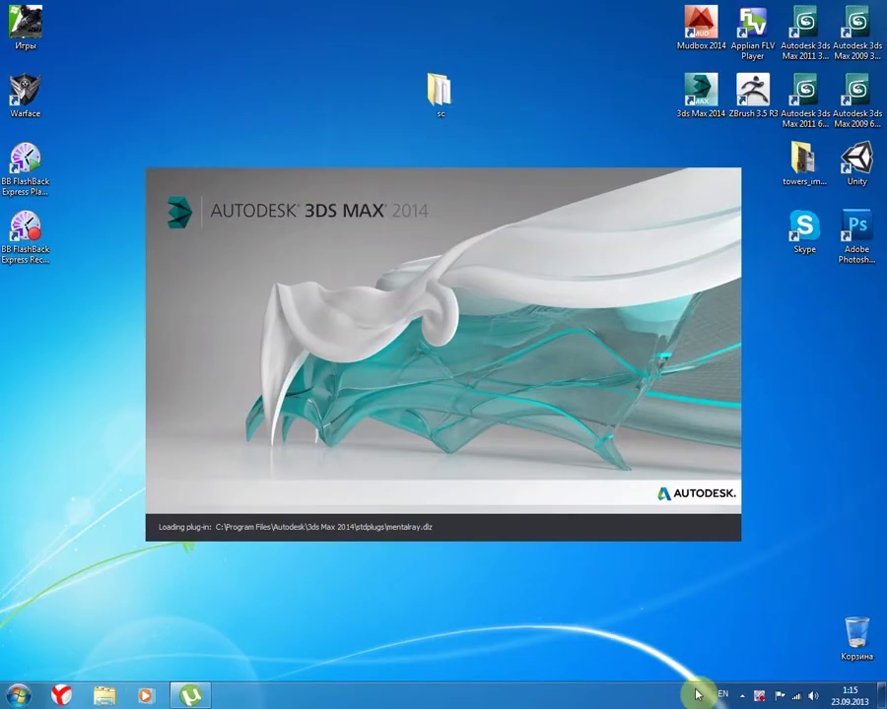
pyautogui.click(740, 696)
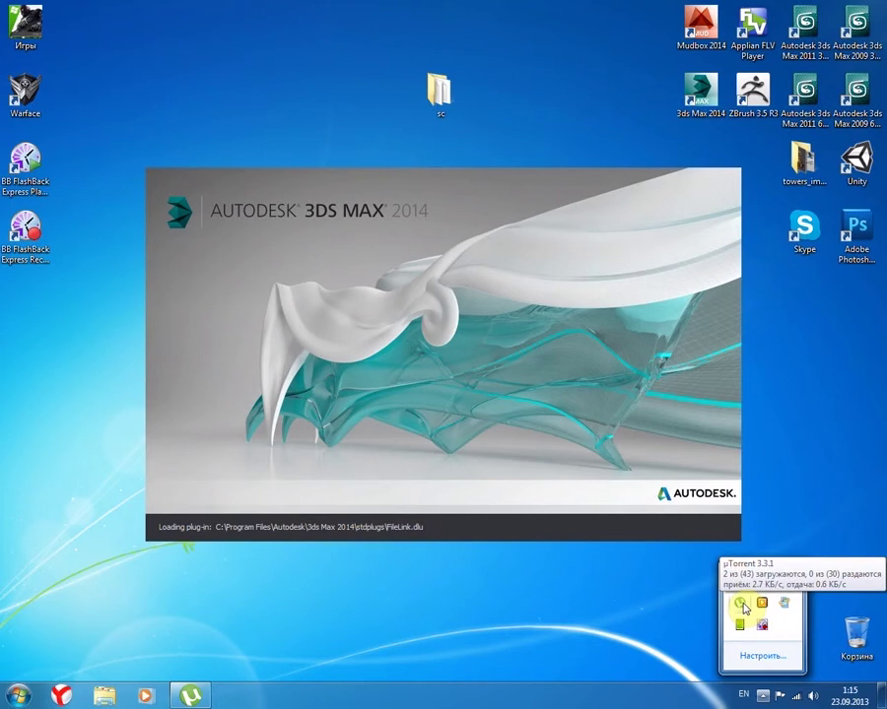
pyautogui.click(524, 623)
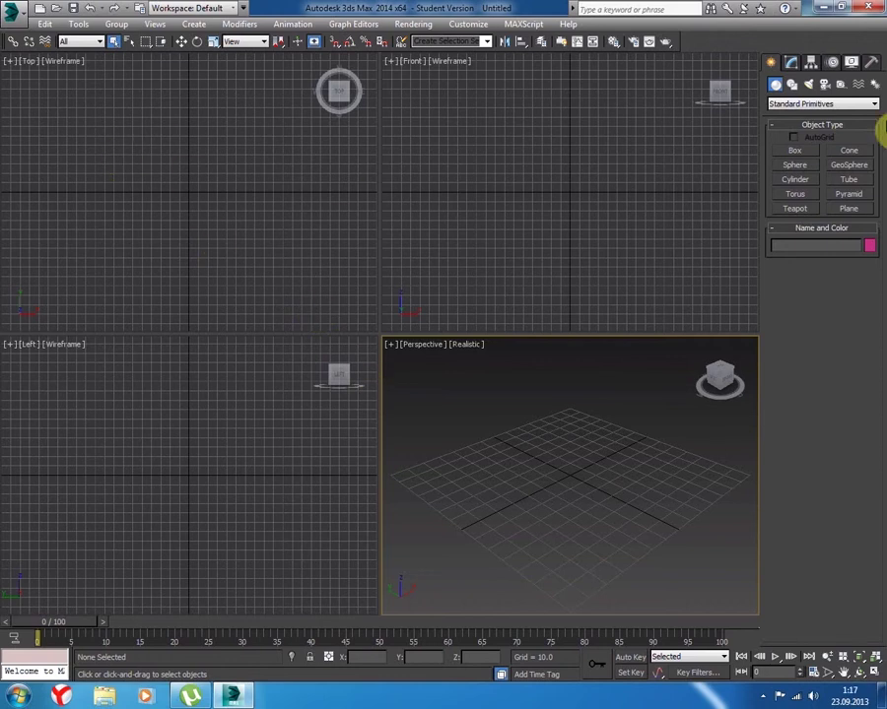
# - Drag out a box in the Top view and maximize the Perspective viewport
pyautogui.click(786, 153)
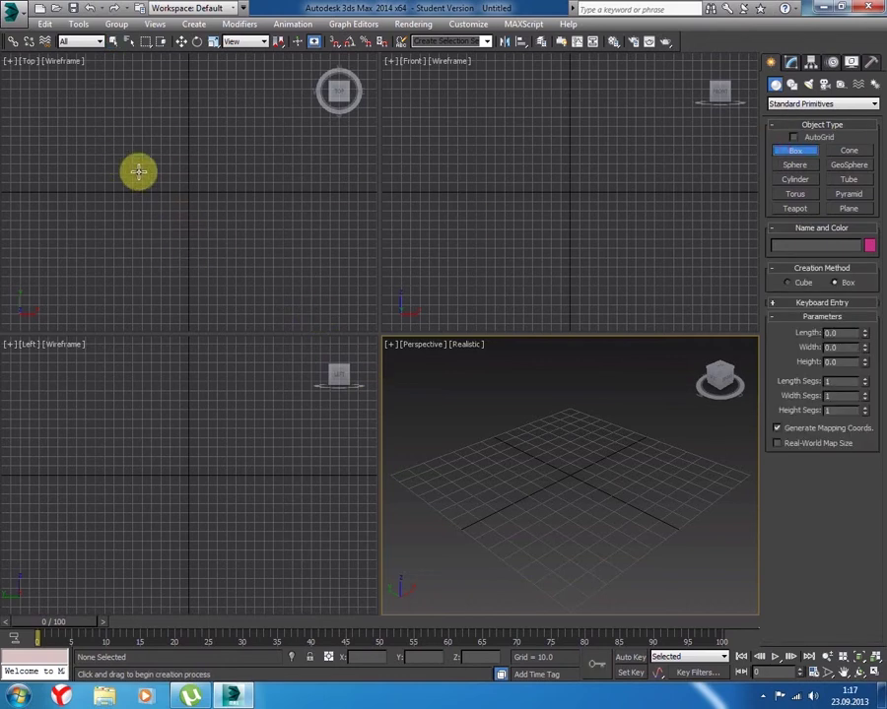
pyautogui.moveTo(108, 151); pyautogui.dragTo(260, 237)
pyautogui.click(255, 183)
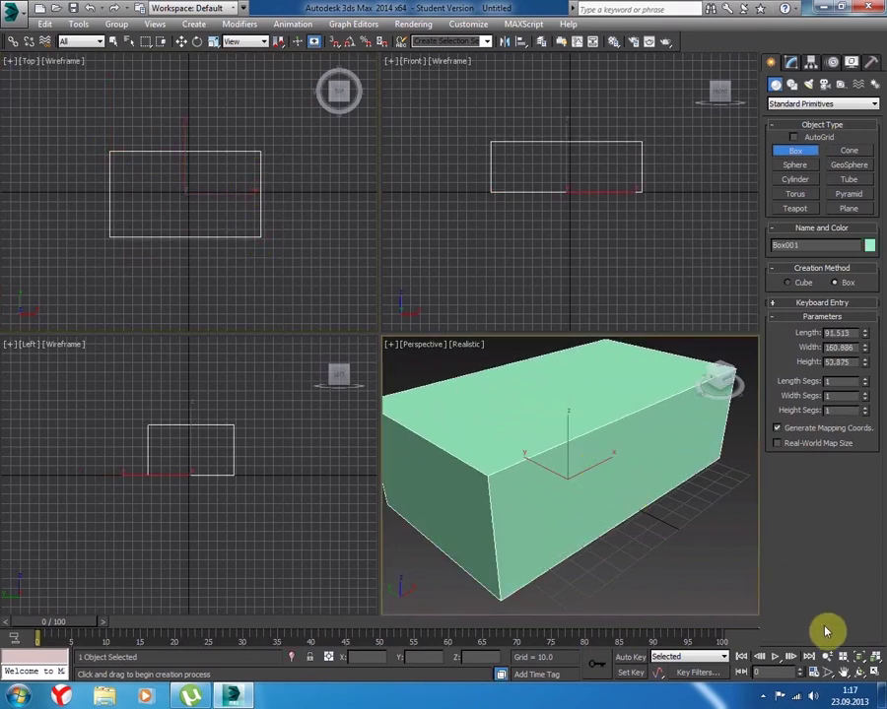
pyautogui.click(873, 672)
pyautogui.scroll(-5, 384, 423)
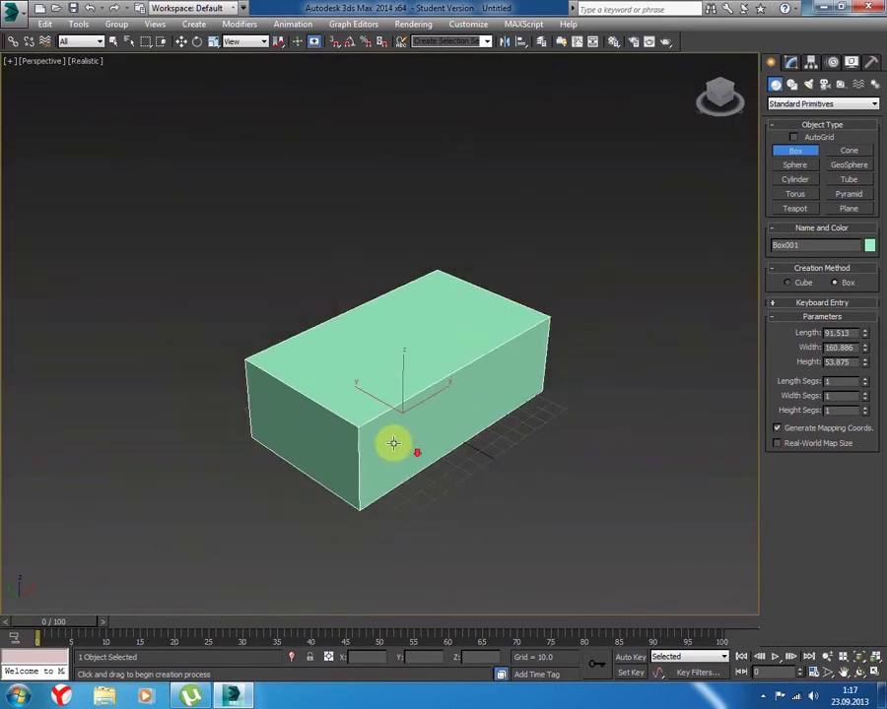
# - Set the box to Length 100, Width 100 and Height 50
pyautogui.doubleClick(853, 333)
pyautogui.write('100')
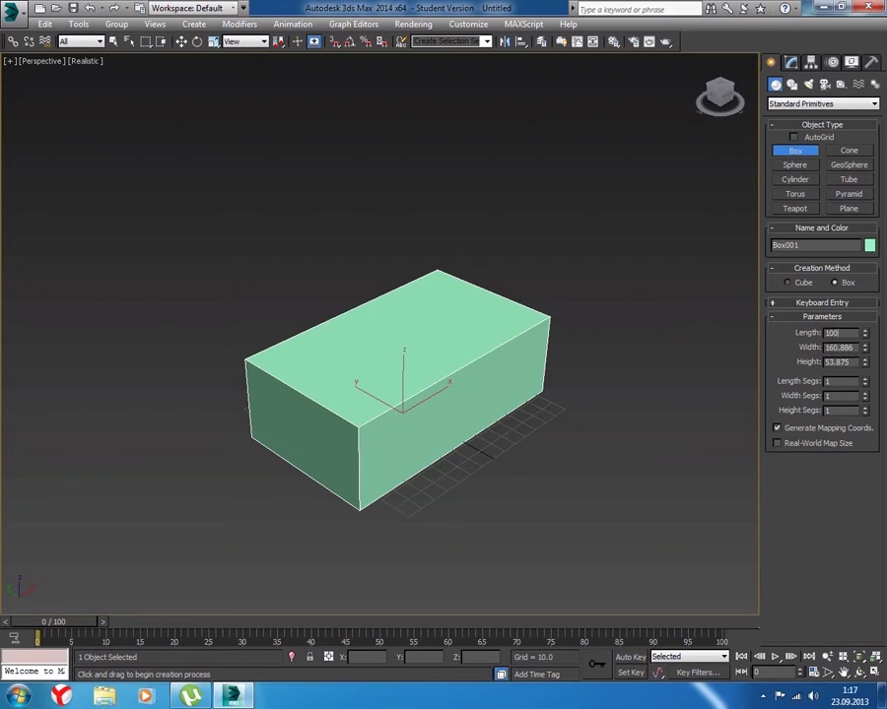
pyautogui.press('Tab')
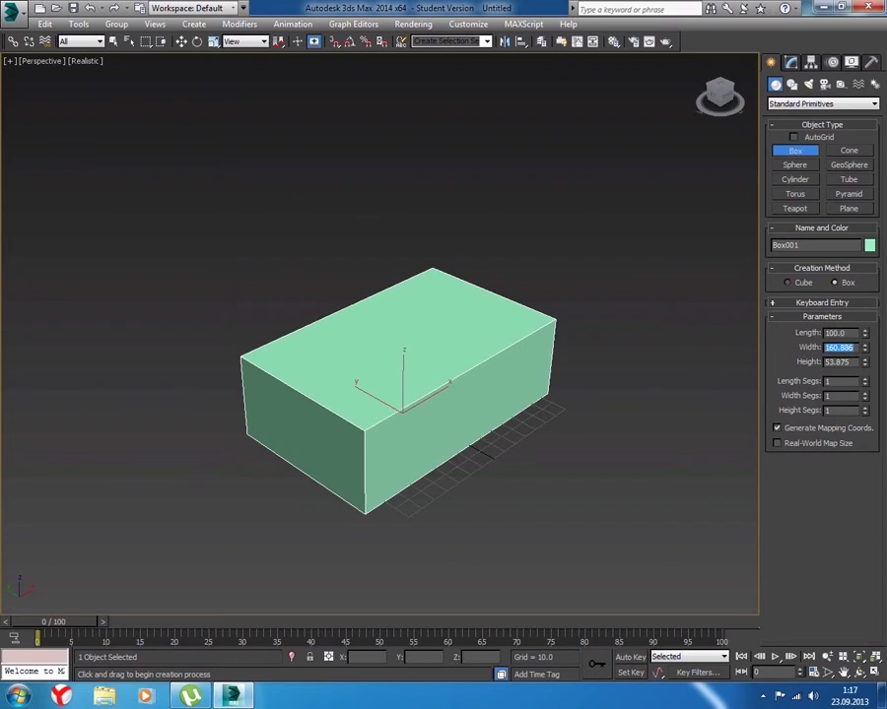
pyautogui.write('100')
pyautogui.press('Tab')
pyautogui.write('50')
pyautogui.press('Tab')
# - Give Box001 1 length segment, 2 width segments and 2 height segments
pyautogui.click(863, 382)
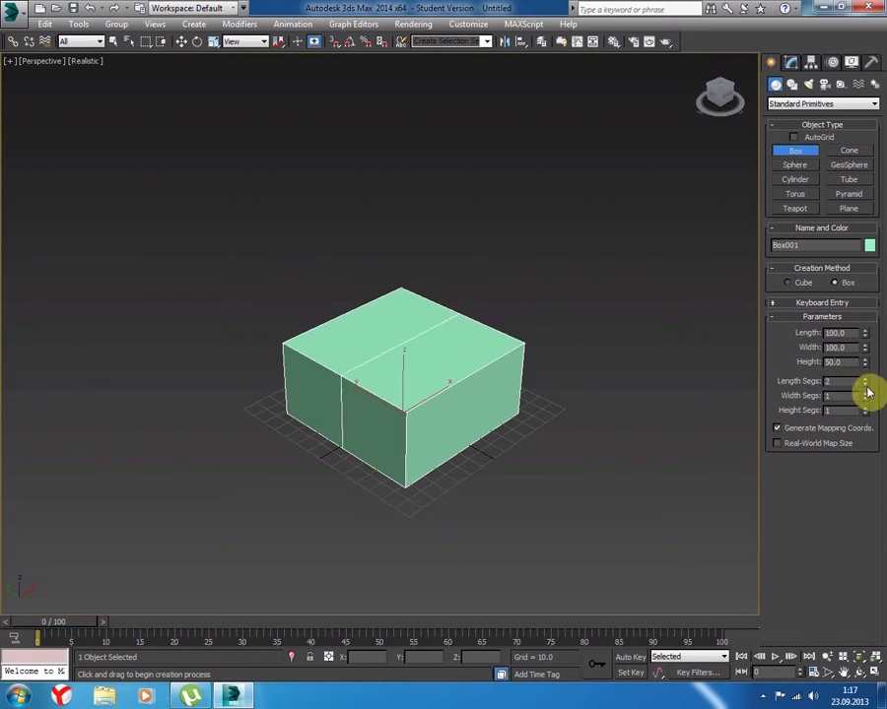
pyautogui.click(864, 386)
pyautogui.click(864, 392)
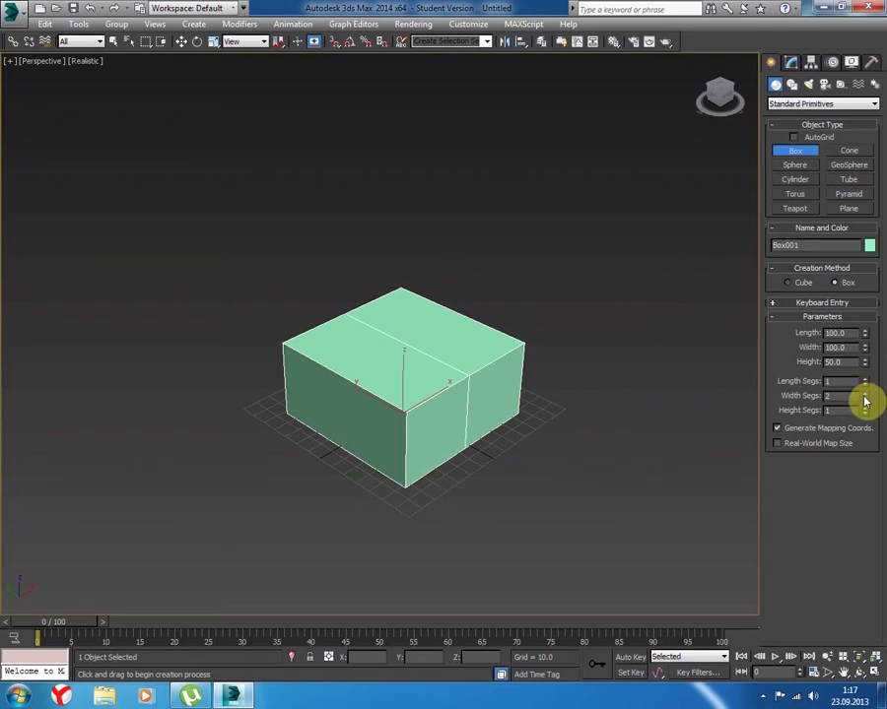
pyautogui.click(864, 407)
pyautogui.keyDown('alt'); pyautogui.moveTo(576, 440); pyautogui.dragTo(597, 428, button='middle'); pyautogui.keyUp('alt')
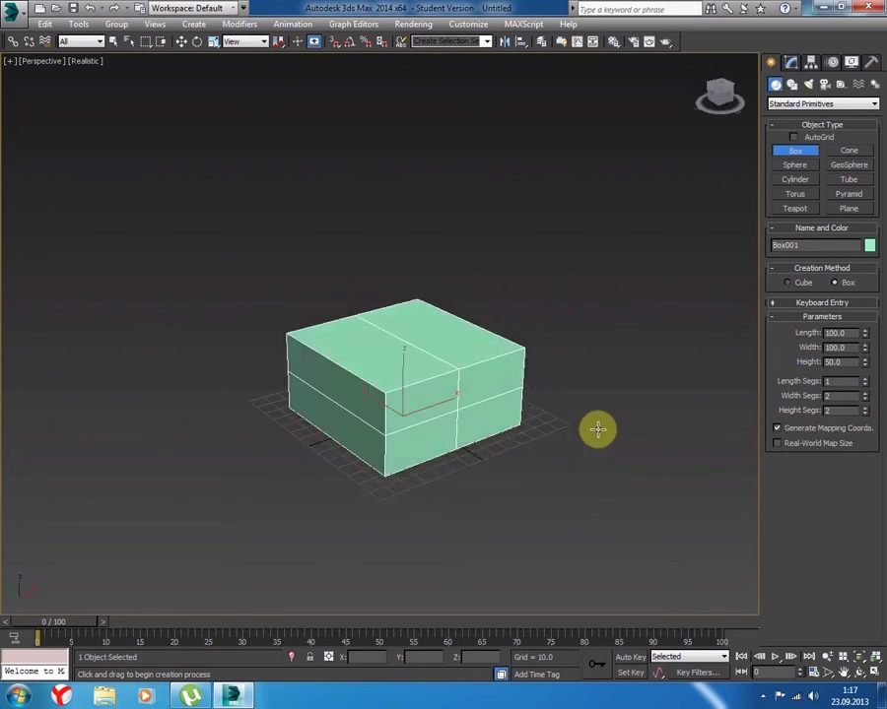
pyautogui.keyDown('alt'); pyautogui.moveTo(525, 405); pyautogui.dragTo(511, 407, button='middle'); pyautogui.keyUp('alt')
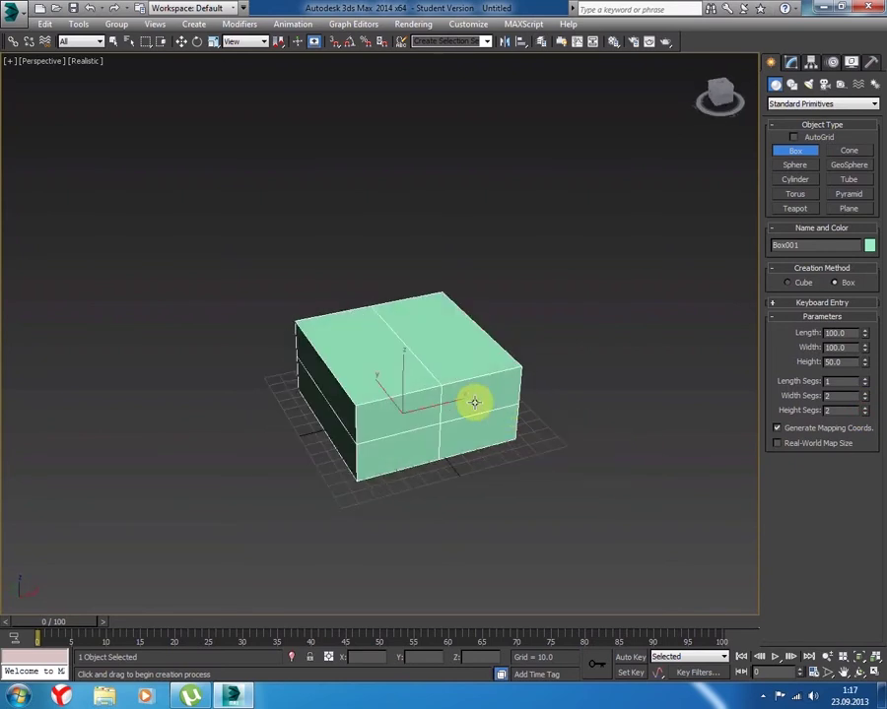
# - Exit Box creation and convert Box001 to an Editable Poly
pyautogui.rightClick(357, 317)
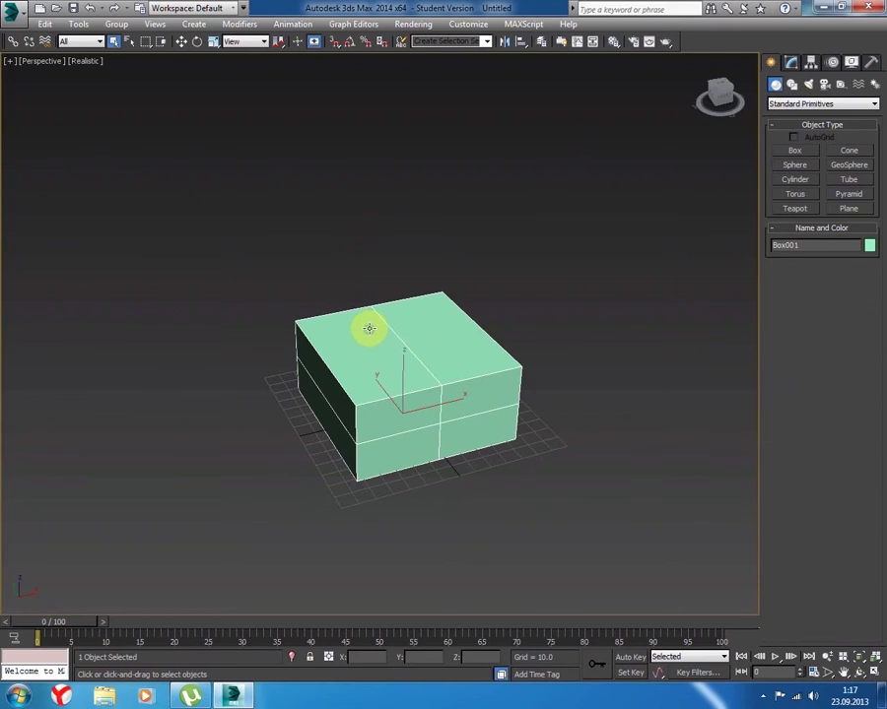
pyautogui.rightClick(384, 322)
pyautogui.moveTo(409, 442)
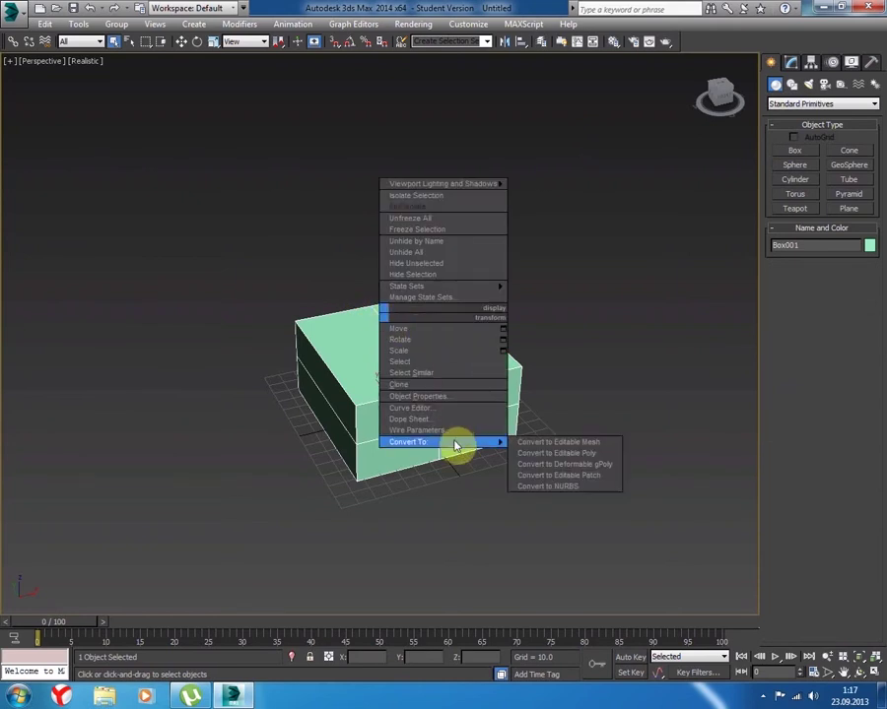
pyautogui.click(542, 457)
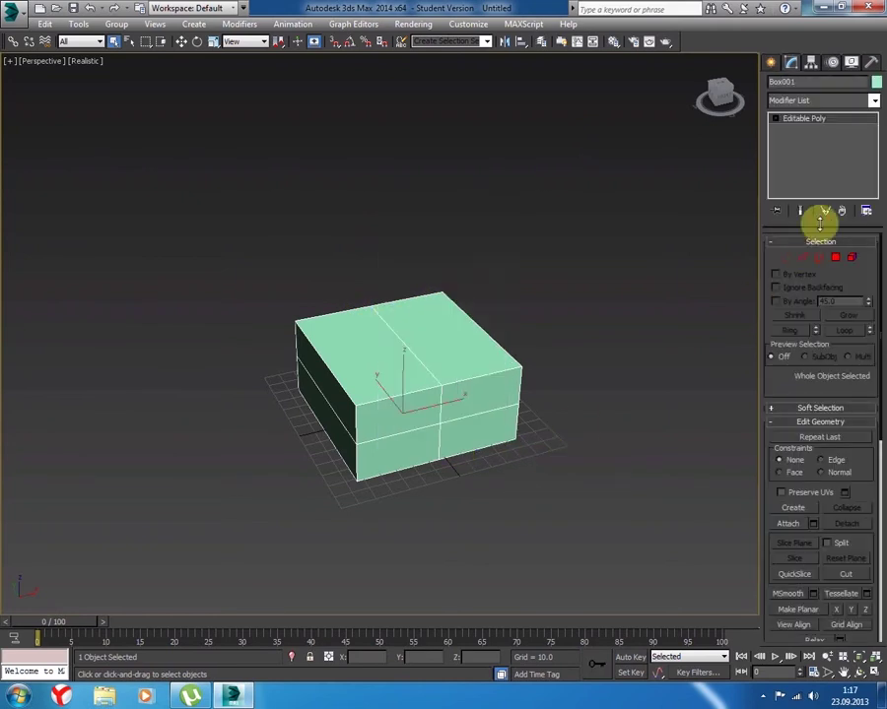
# - Select the middle edge loop and move it along X to -26.454
pyautogui.click(806, 260)
pyautogui.click(412, 352)
pyautogui.click(843, 331)
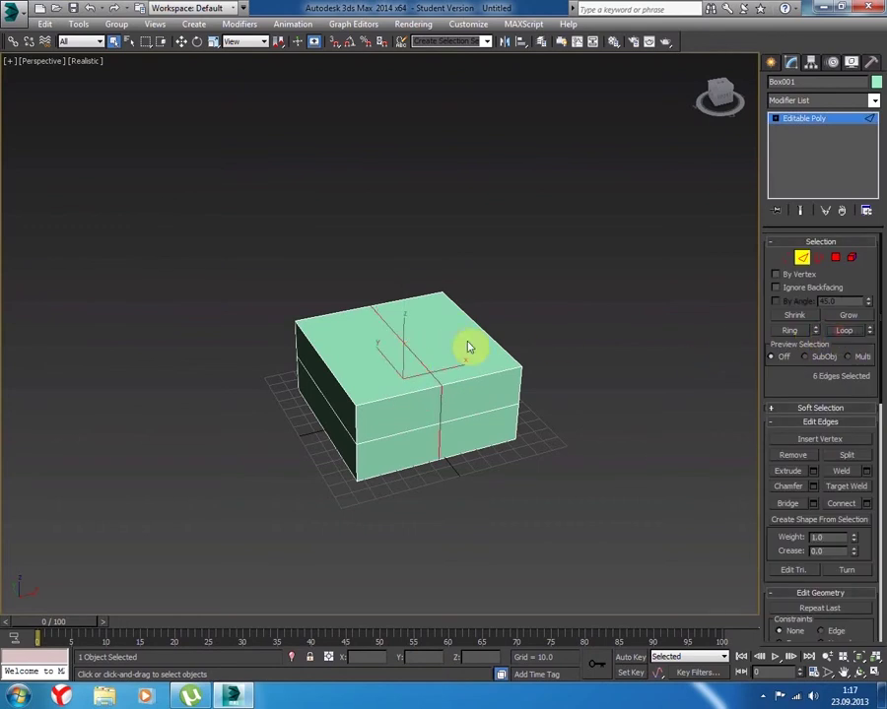
pyautogui.click(182, 45)
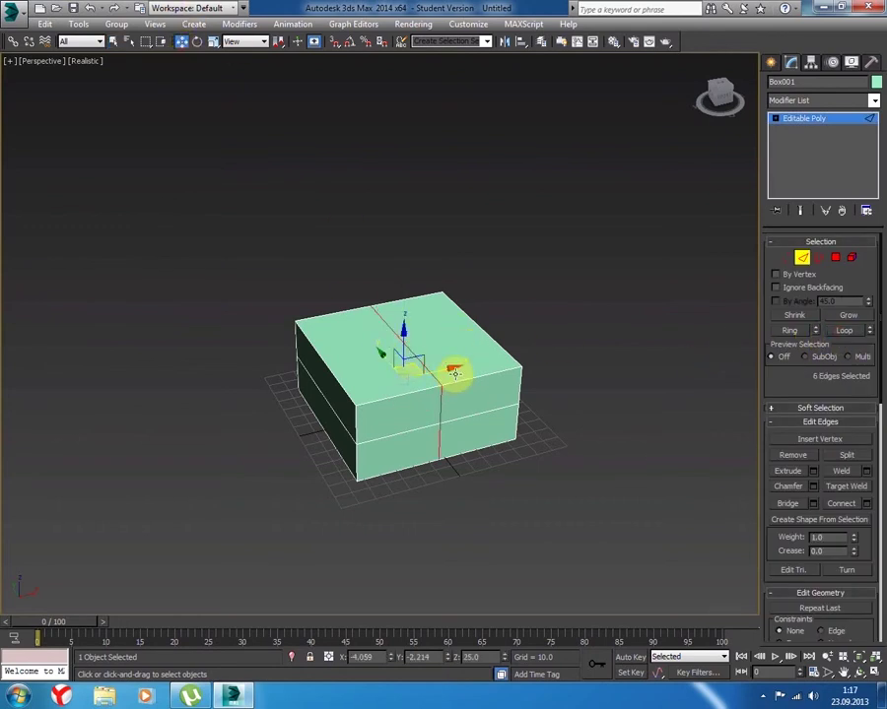
pyautogui.moveTo(449, 366); pyautogui.dragTo(417, 375)
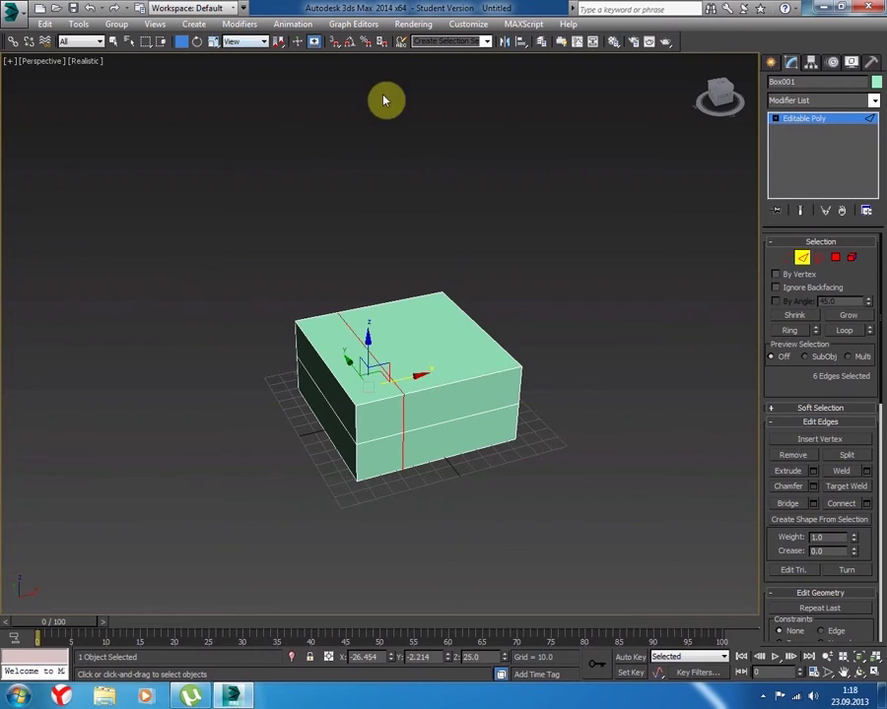
# - In Vertex mode, select the six left-end vertices and scale them to reshape that end
pyautogui.click(785, 255)
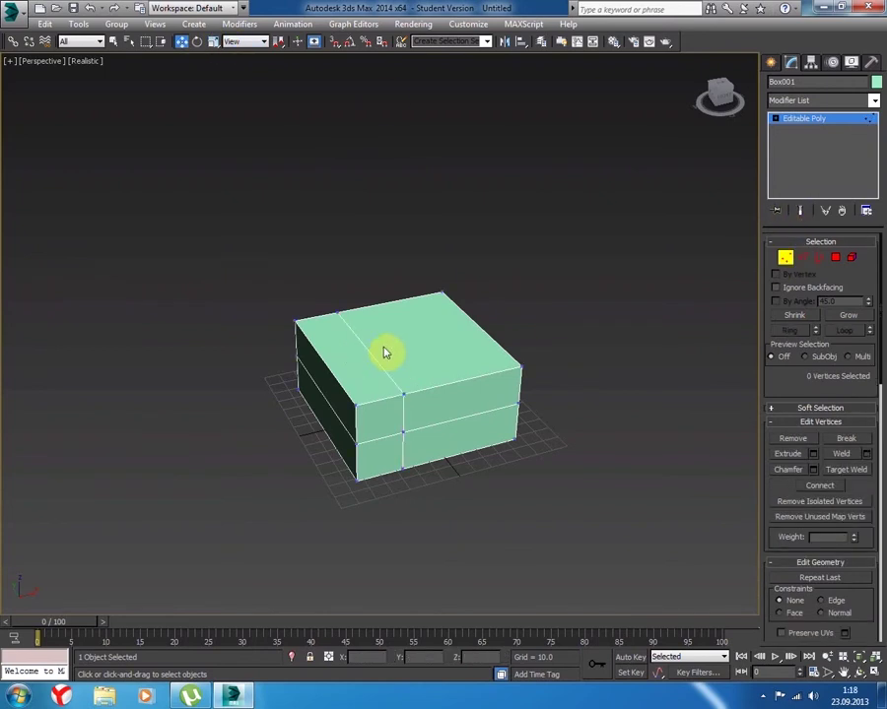
pyautogui.moveTo(416, 377)
pyautogui.keyDown('alt'); pyautogui.mouseDown(button='middle')
pyautogui.moveTo(379, 397)
pyautogui.moveTo(400, 396)
pyautogui.mouseUp(button='middle'); pyautogui.keyUp('alt')
pyautogui.moveTo(349, 268)
pyautogui.mouseDown()
pyautogui.moveTo(376, 471)
pyautogui.moveTo(387, 492)
pyautogui.moveTo(396, 481)
pyautogui.mouseUp()
pyautogui.keyDown('alt'); pyautogui.moveTo(396, 481); pyautogui.dragTo(415, 465, button='middle'); pyautogui.keyUp('alt')
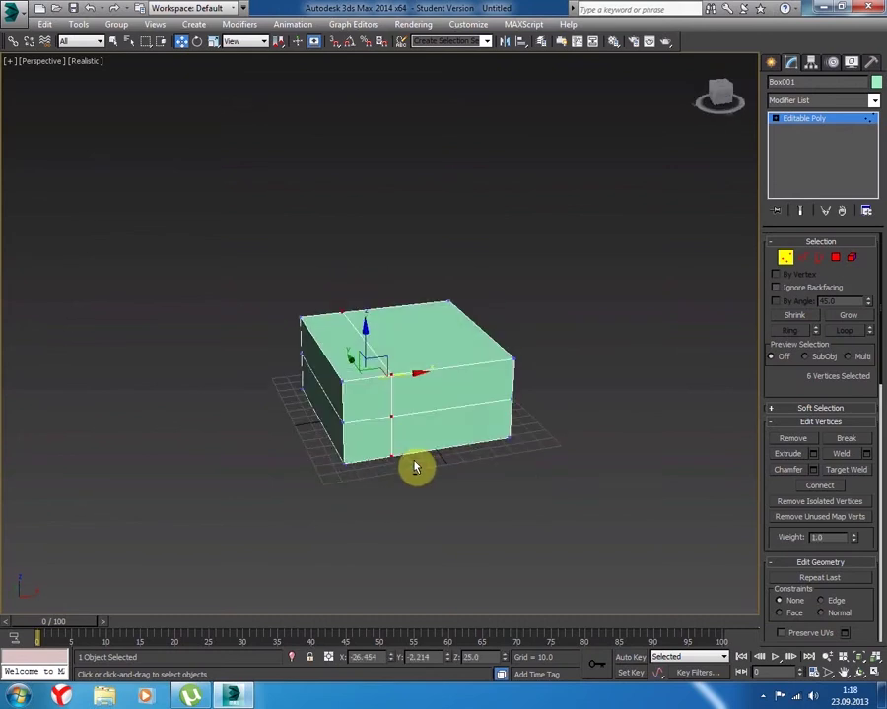
pyautogui.click(214, 41)
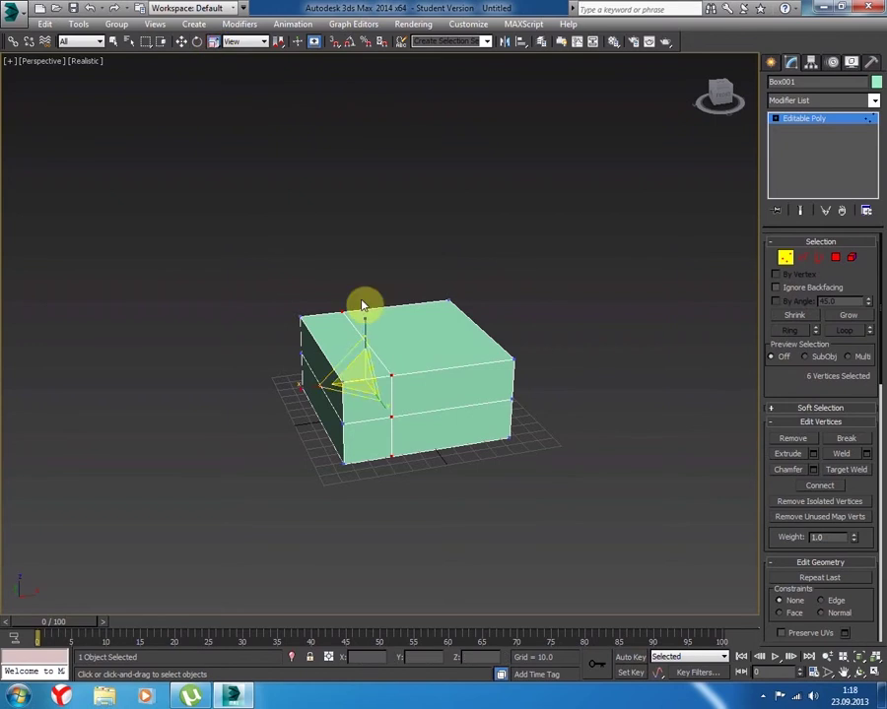
pyautogui.moveTo(365, 317); pyautogui.dragTo(363, 307)
# - In the Front view, widen the middle row of vertices and move it downward
pyautogui.moveTo(436, 353)
pyautogui.keyDown('alt'); pyautogui.mouseDown(button='middle')
pyautogui.moveTo(351, 372)
pyautogui.moveTo(386, 355)
pyautogui.mouseUp(button='middle'); pyautogui.keyUp('alt')
pyautogui.press('f')
pyautogui.moveTo(244, 272); pyautogui.dragTo(473, 299)
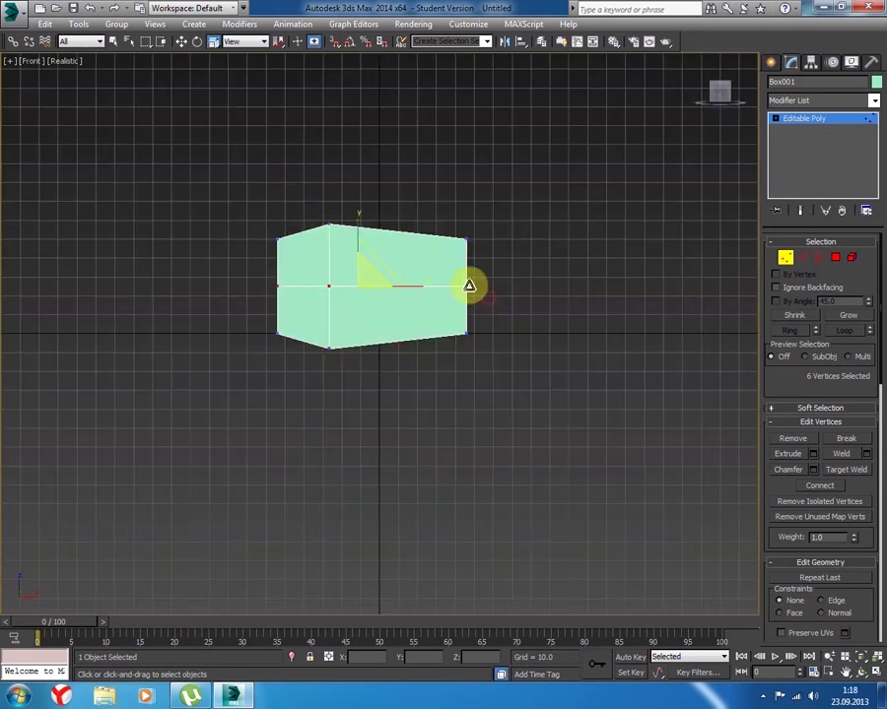
pyautogui.moveTo(422, 288); pyautogui.dragTo(432, 287)
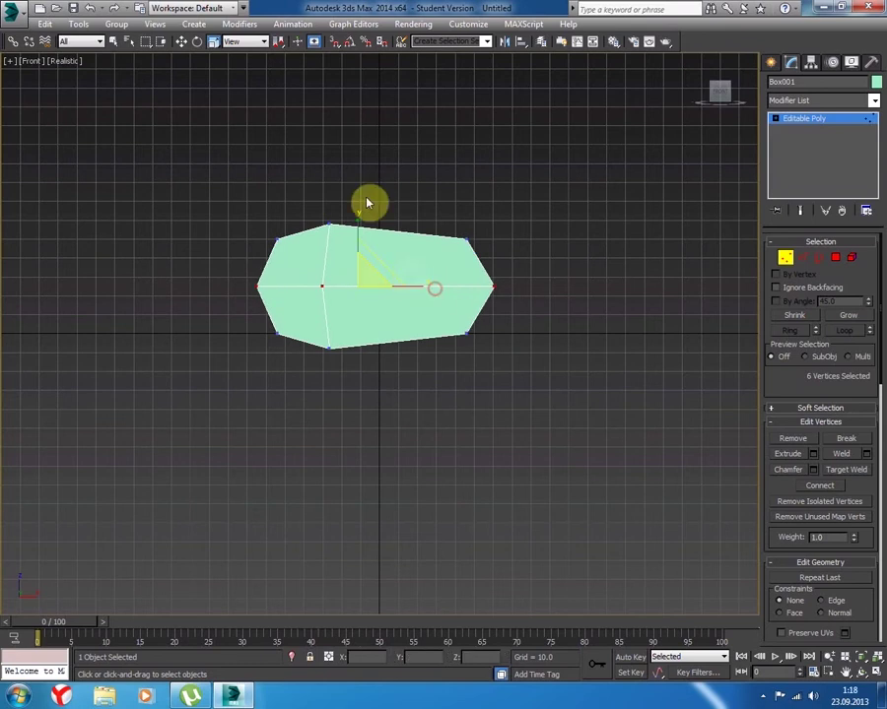
pyautogui.click(185, 42)
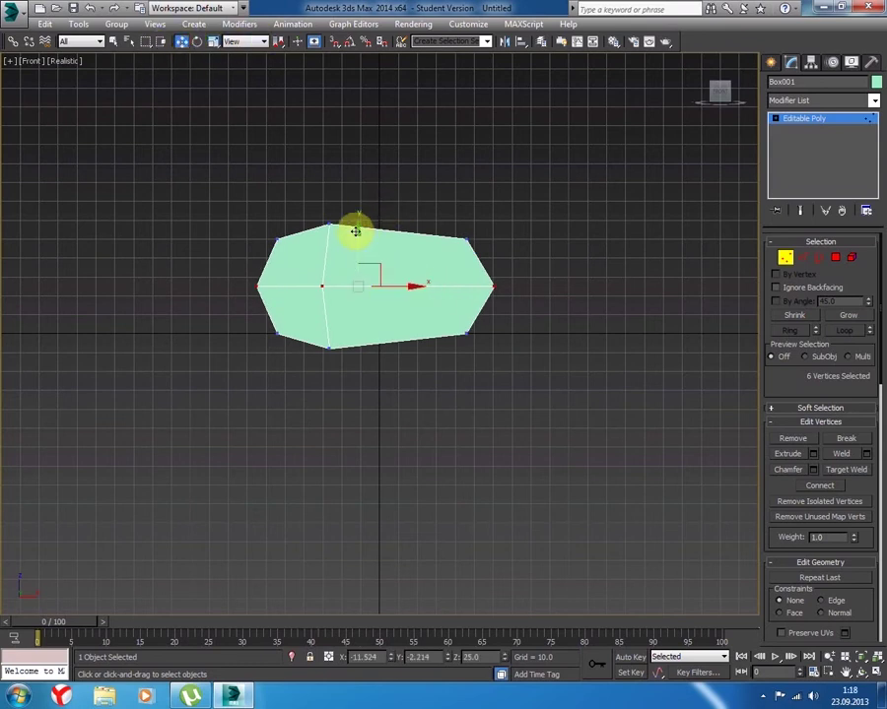
pyautogui.moveTo(357, 240); pyautogui.dragTo(355, 255)
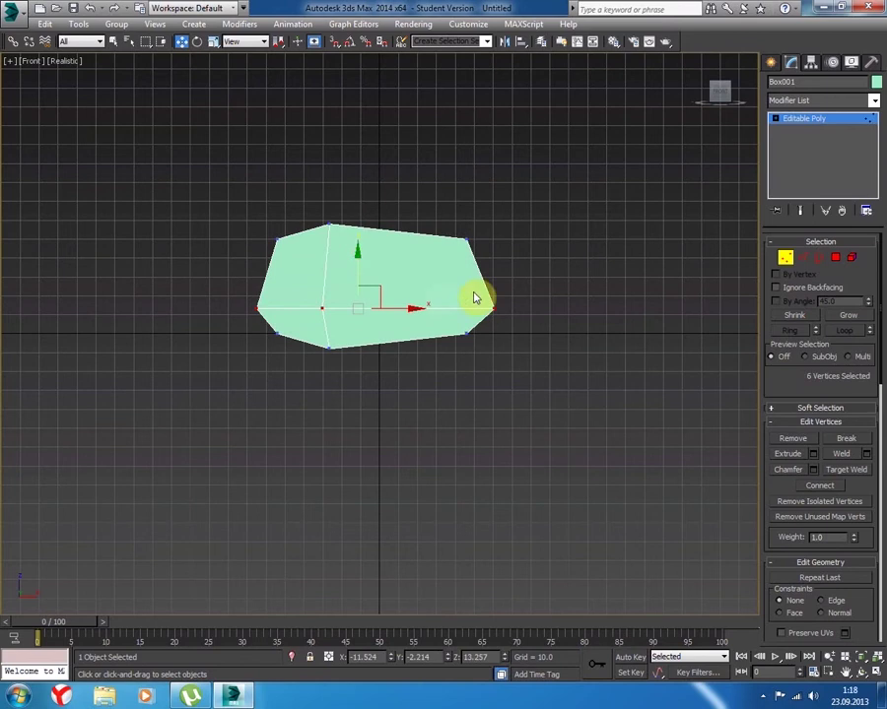
# - Select the right-edge and top corner vertices, then check the hull's shape
pyautogui.moveTo(508, 292); pyautogui.dragTo(487, 322)
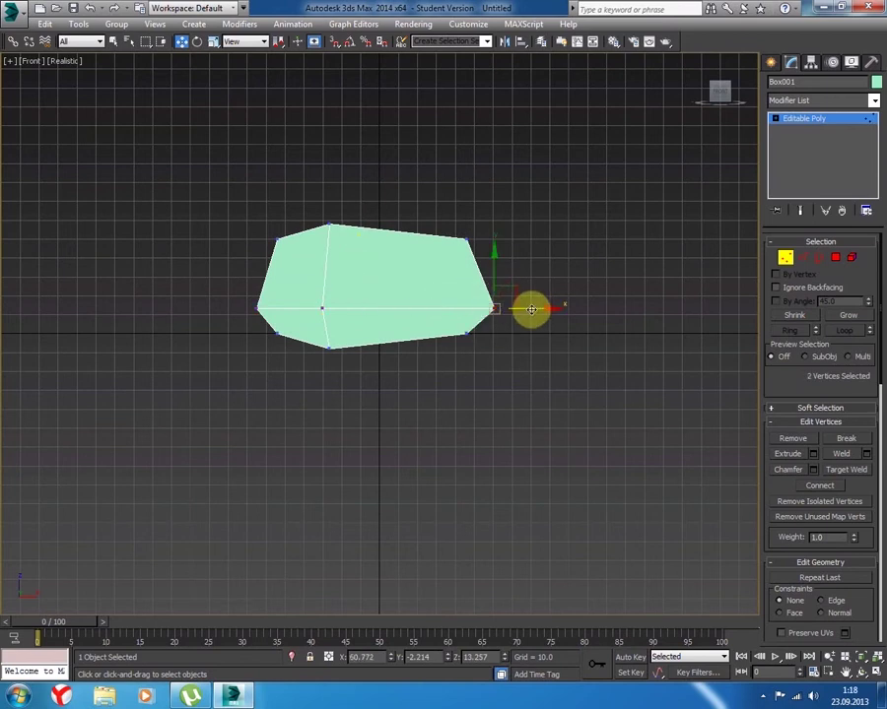
pyautogui.moveTo(457, 228); pyautogui.dragTo(489, 259)
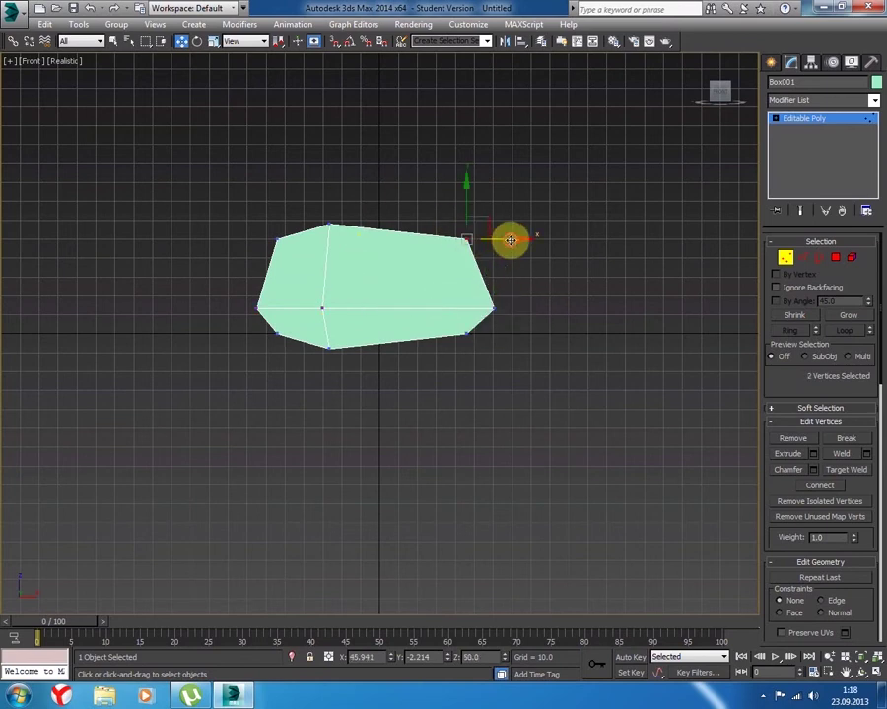
pyautogui.moveTo(266, 221); pyautogui.dragTo(306, 257)
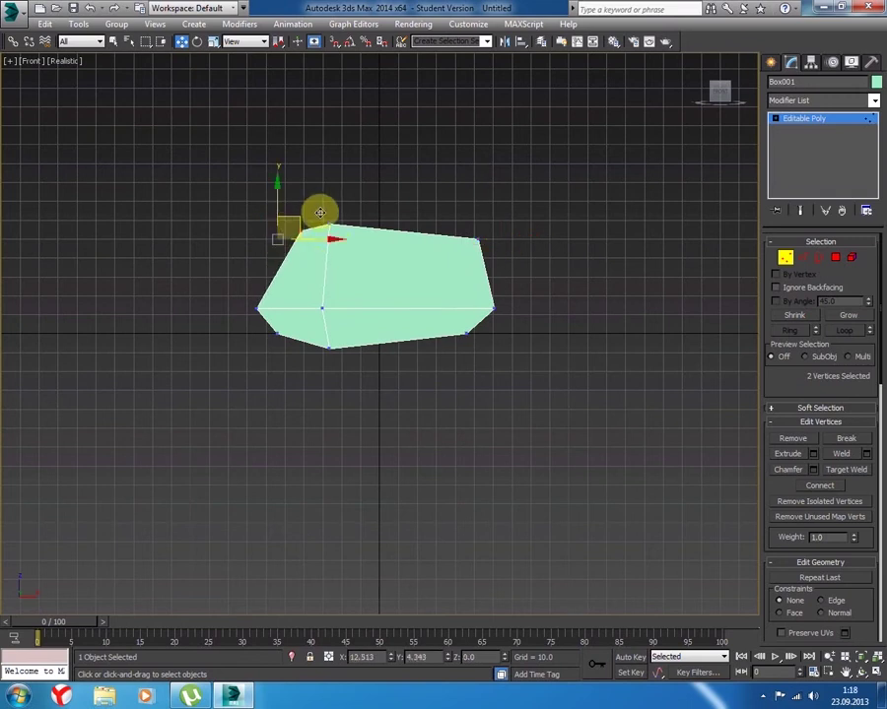
pyautogui.moveTo(311, 338)
pyautogui.keyDown('alt'); pyautogui.mouseDown(button='middle')
pyautogui.moveTo(374, 367)
pyautogui.moveTo(359, 368)
pyautogui.moveTo(376, 347)
pyautogui.moveTo(346, 359)
pyautogui.moveTo(540, 240)
pyautogui.mouseUp(button='middle'); pyautogui.keyUp('alt')
pyautogui.press('t')
# - In Edge mode, select two hull edges and extend them into a ring
pyautogui.click(353, 293)
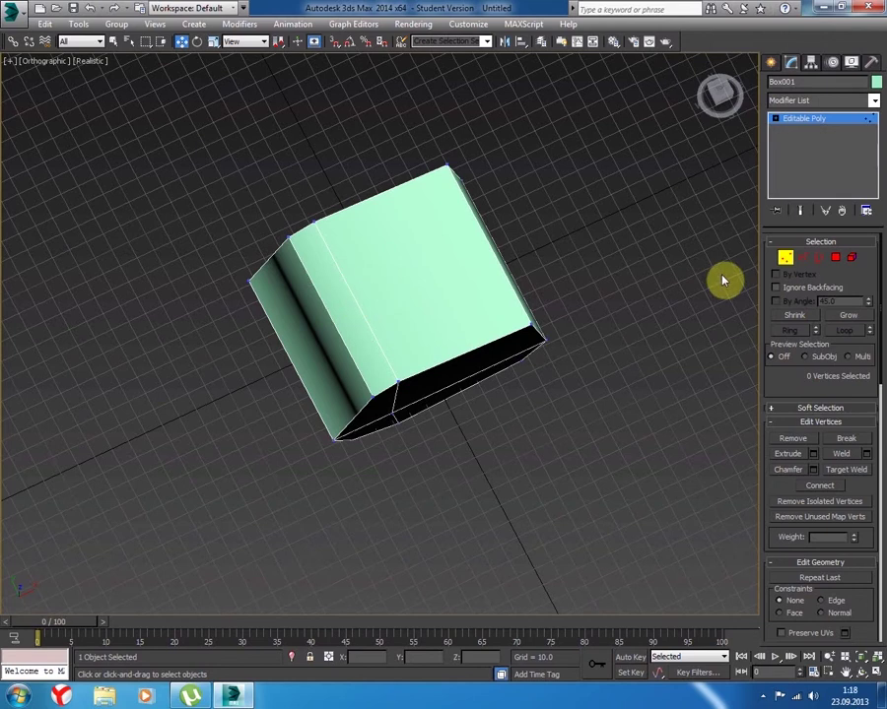
pyautogui.click(799, 257)
pyautogui.doubleClick(382, 351)
pyautogui.click(486, 297)
pyautogui.click(360, 312)
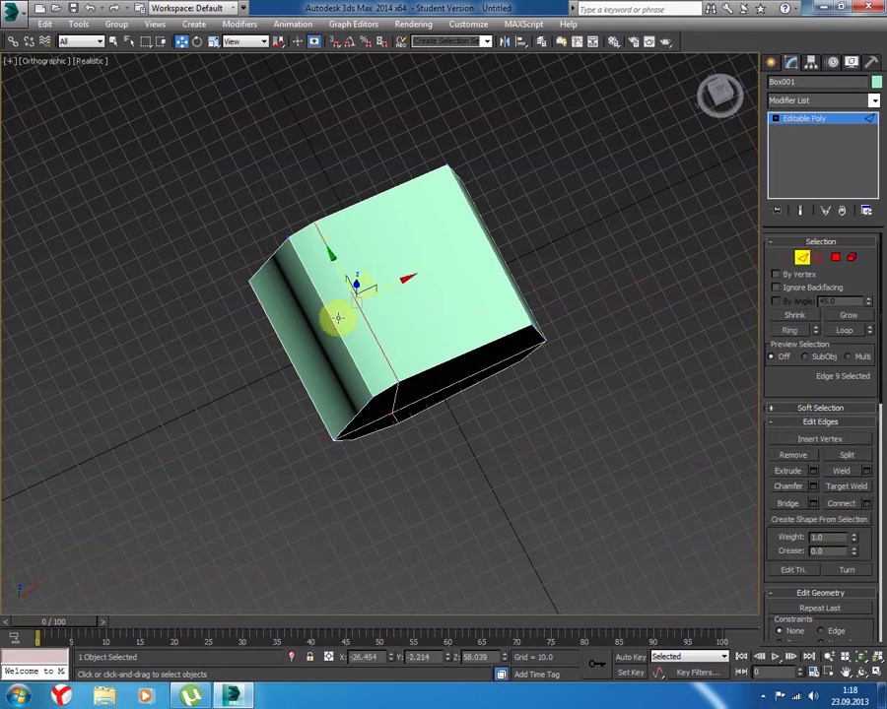
pyautogui.keyDown('ctrl'); pyautogui.click(333, 322); pyautogui.keyUp('ctrl')
pyautogui.click(584, 325)
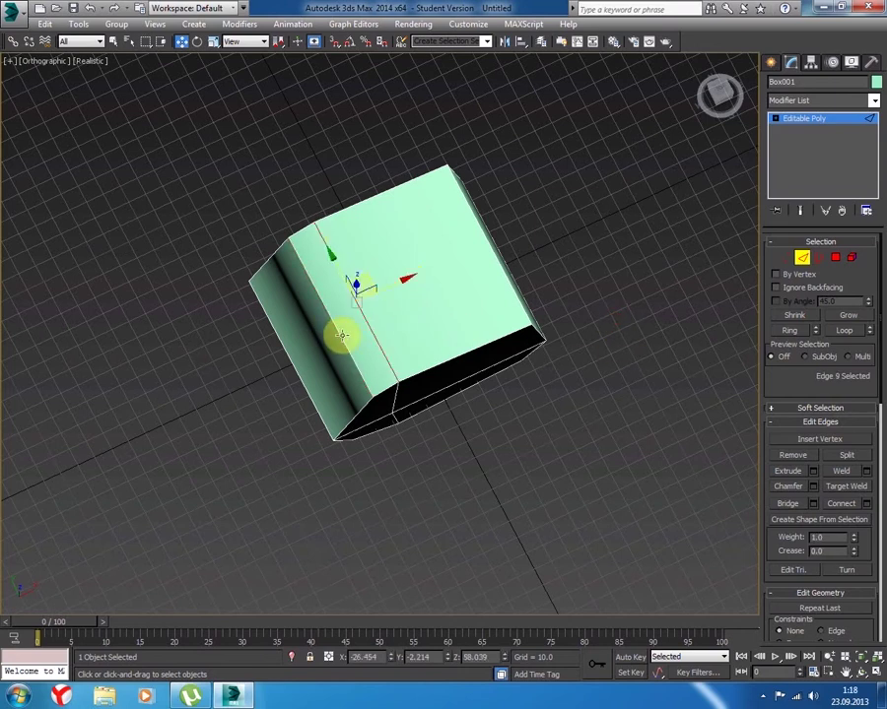
pyautogui.click(790, 331)
pyautogui.moveTo(680, 351)
pyautogui.keyDown('alt'); pyautogui.mouseDown(button='middle')
pyautogui.moveTo(631, 321)
pyautogui.moveTo(751, 239)
pyautogui.moveTo(667, 317)
pyautogui.mouseUp(button='middle'); pyautogui.keyUp('alt')
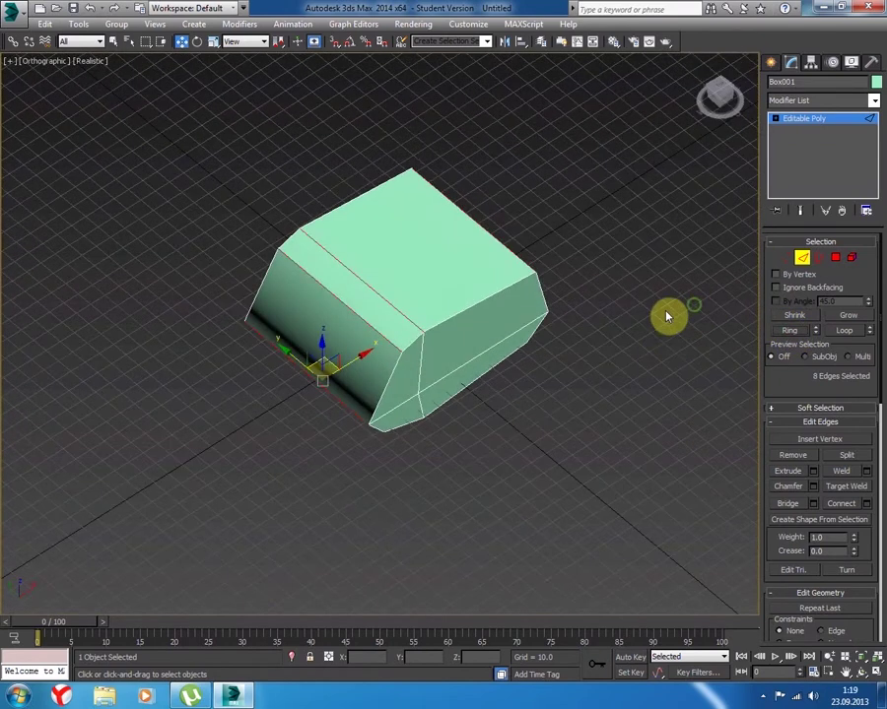
# - Connect the ring edges with 2 segments and pinch 36
pyautogui.click(866, 504)
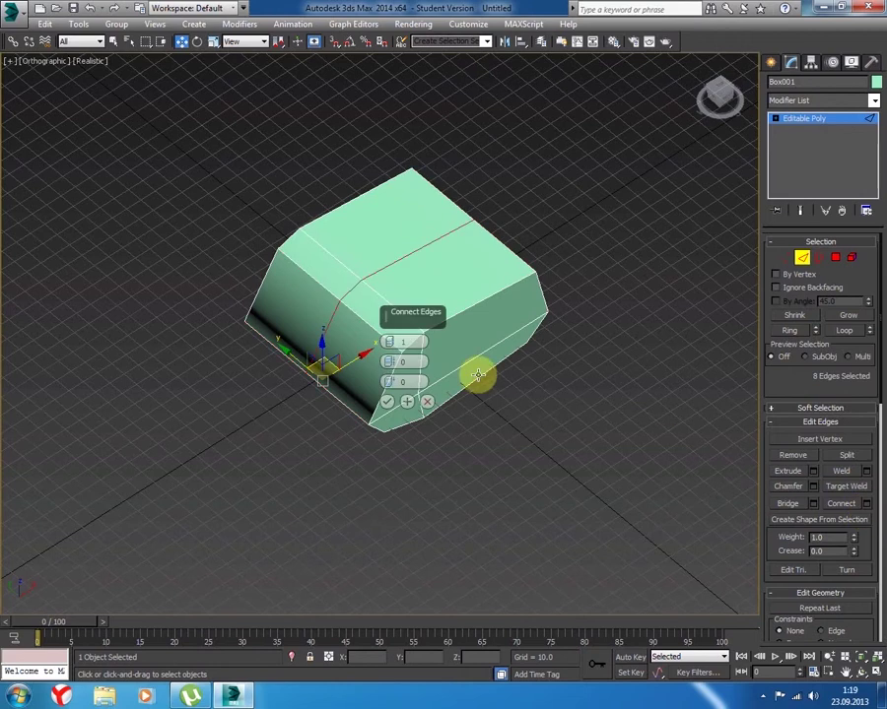
pyautogui.click(387, 338)
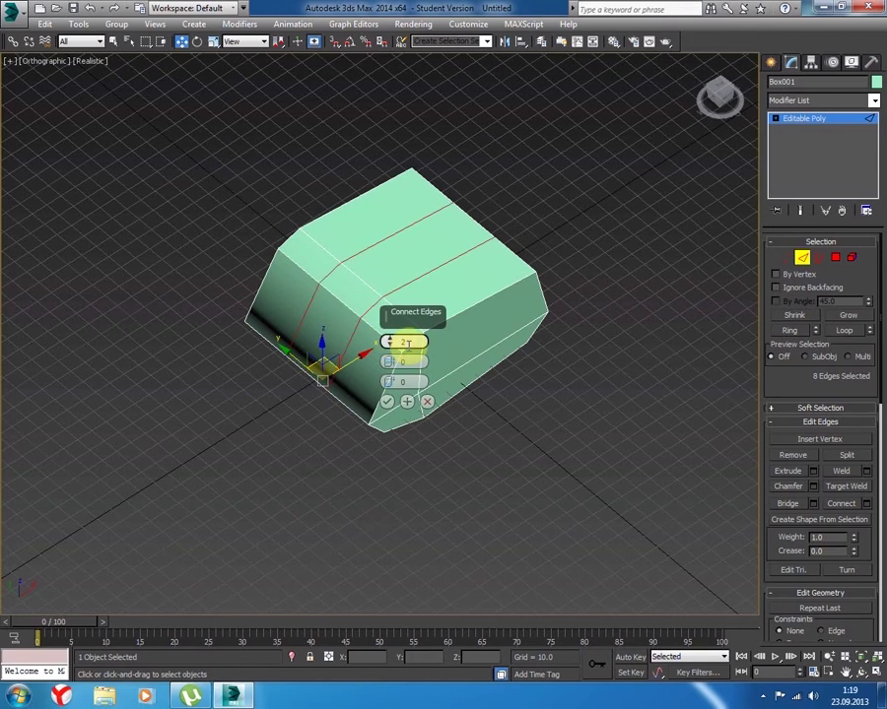
pyautogui.moveTo(386, 344); pyautogui.dragTo(392, 258)
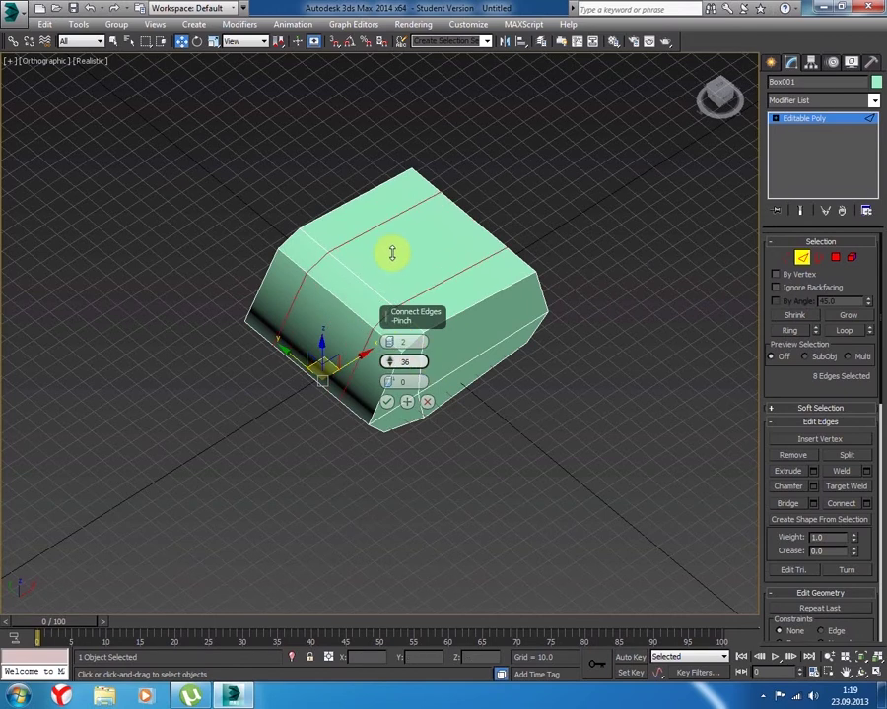
pyautogui.click(386, 401)
pyautogui.moveTo(393, 429)
pyautogui.keyDown('alt'); pyautogui.mouseDown(button='middle')
pyautogui.moveTo(445, 433)
pyautogui.moveTo(404, 467)
pyautogui.moveTo(451, 380)
pyautogui.moveTo(384, 450)
pyautogui.mouseUp(button='middle'); pyautogui.keyUp('alt')
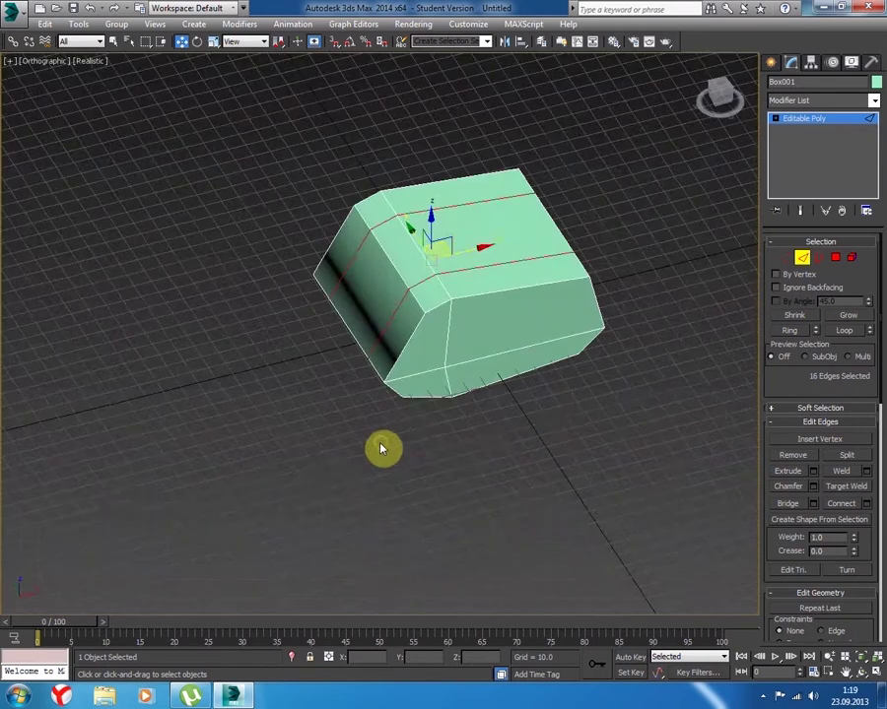
# - In Top view Vertex mode, push the left middle vertices out to angle the corners
pyautogui.press('t')
pyautogui.press('1')
pyautogui.moveTo(308, 254); pyautogui.dragTo(377, 399)
pyautogui.moveTo(409, 333); pyautogui.dragTo(379, 332)
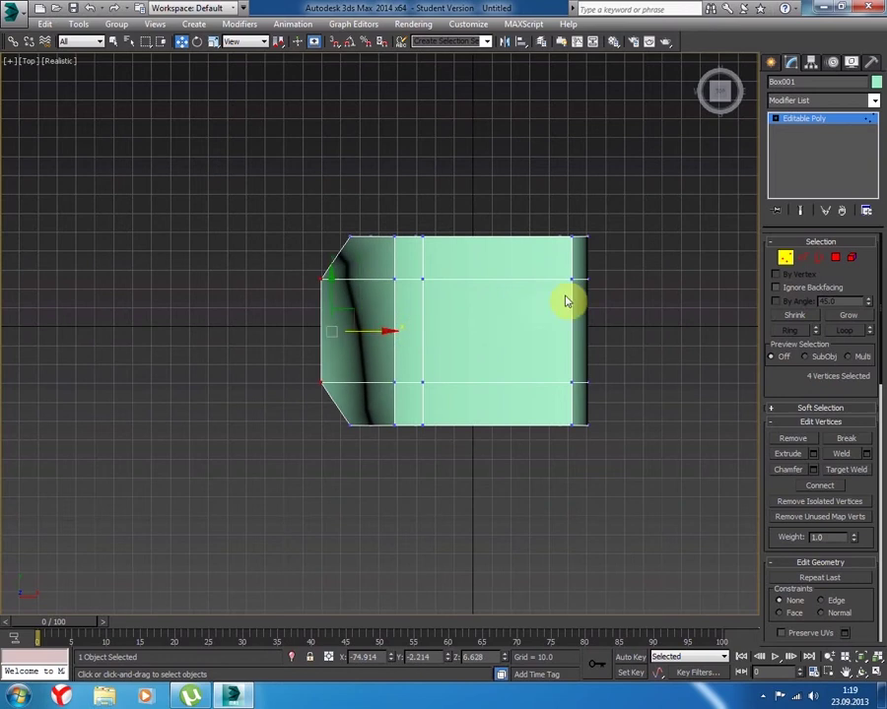
# - Move the top-right vertices to straighten the hull's right side
pyautogui.moveTo(548, 381)
pyautogui.mouseDown()
pyautogui.moveTo(584, 256)
pyautogui.moveTo(546, 229)
pyautogui.mouseUp()
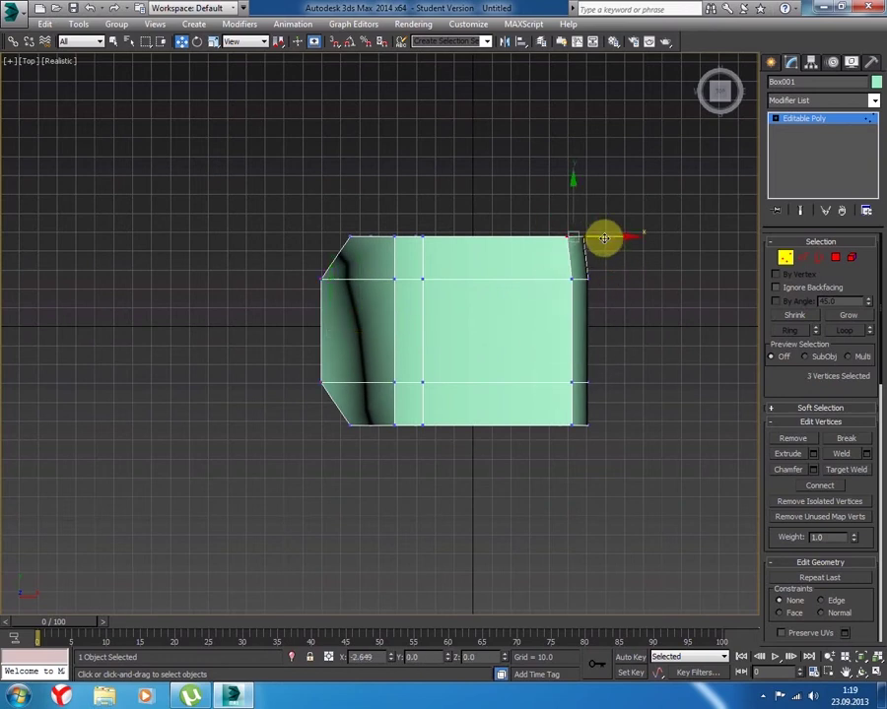
pyautogui.moveTo(604, 243); pyautogui.dragTo(610, 349)
pyautogui.moveTo(613, 411); pyautogui.dragTo(542, 453)
pyautogui.moveTo(617, 329); pyautogui.dragTo(614, 332)
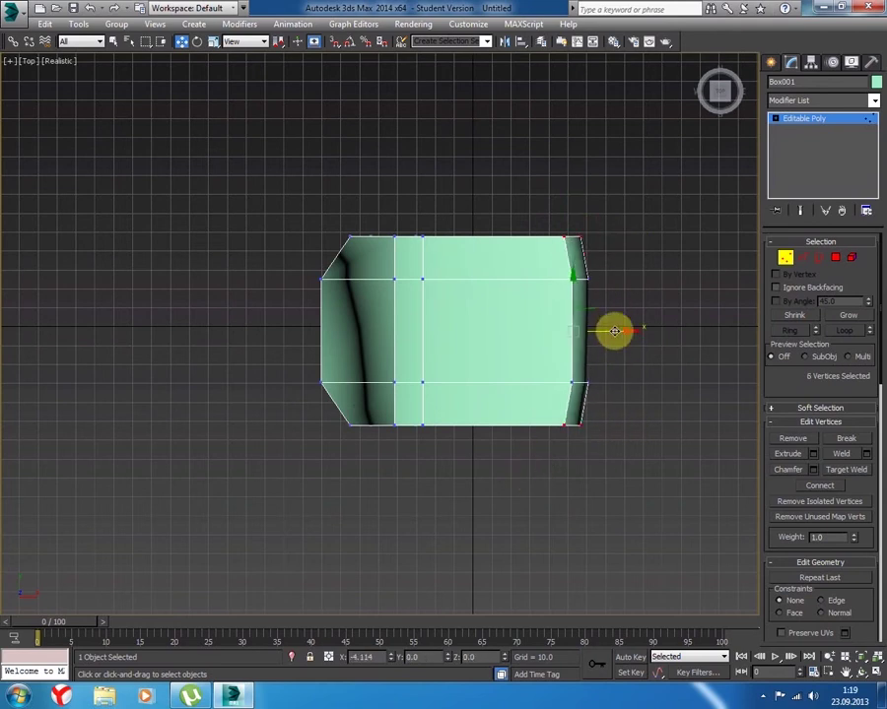
pyautogui.moveTo(520, 465)
pyautogui.keyDown('alt'); pyautogui.mouseDown(button='middle')
pyautogui.moveTo(522, 389)
pyautogui.moveTo(569, 362)
pyautogui.moveTo(621, 414)
pyautogui.moveTo(620, 355)
pyautogui.moveTo(510, 356)
pyautogui.moveTo(524, 381)
pyautogui.moveTo(461, 396)
pyautogui.mouseUp(button='middle'); pyautogui.keyUp('alt')
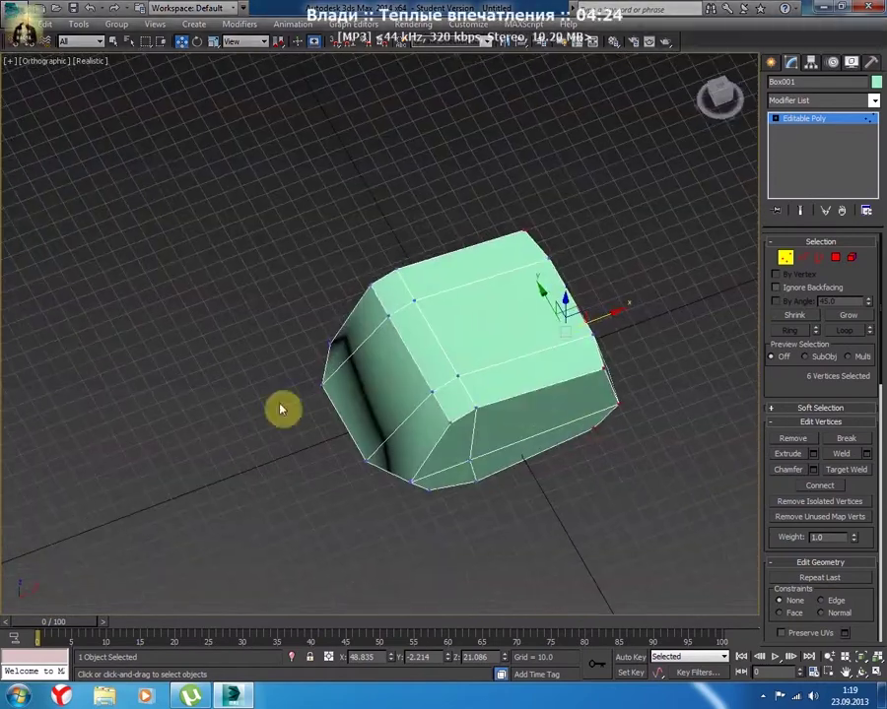
# - Select the left-side and front vertices, then hide the viewport grid
pyautogui.press('t')
pyautogui.moveTo(204, 267)
pyautogui.mouseDown()
pyautogui.moveTo(250, 419)
pyautogui.moveTo(230, 416)
pyautogui.mouseUp()
pyautogui.moveTo(230, 415)
pyautogui.keyDown('alt'); pyautogui.mouseDown(button='middle')
pyautogui.moveTo(250, 331)
pyautogui.moveTo(250, 339)
pyautogui.moveTo(300, 335)
pyautogui.moveTo(192, 372)
pyautogui.moveTo(292, 316)
pyautogui.moveTo(361, 343)
pyautogui.moveTo(390, 337)
pyautogui.moveTo(249, 367)
pyautogui.moveTo(205, 241)
pyautogui.mouseUp(button='middle'); pyautogui.keyUp('alt')
pyautogui.click(197, 232)
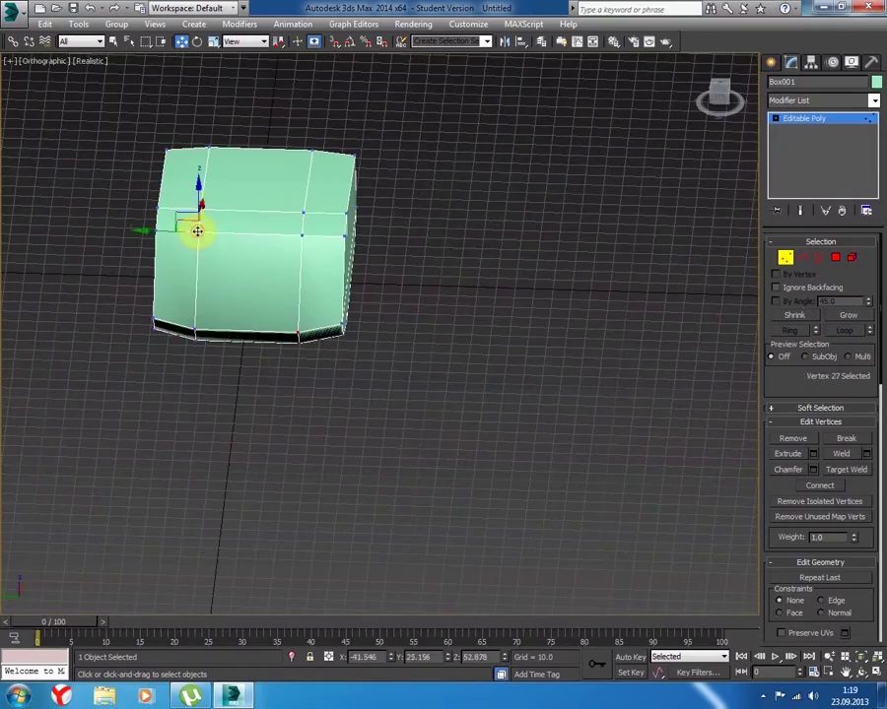
pyautogui.moveTo(384, 298)
pyautogui.keyDown('alt'); pyautogui.mouseDown(button='middle')
pyautogui.moveTo(310, 293)
pyautogui.moveTo(316, 245)
pyautogui.moveTo(276, 221)
pyautogui.moveTo(237, 312)
pyautogui.moveTo(197, 299)
pyautogui.moveTo(204, 279)
pyautogui.moveTo(194, 277)
pyautogui.moveTo(206, 304)
pyautogui.moveTo(273, 345)
pyautogui.mouseUp(button='middle'); pyautogui.keyUp('alt')
pyautogui.press('g')
# - Deselect the vertices and switch to Edge mode, viewing the front and underside
pyautogui.click(475, 443)
pyautogui.moveTo(475, 444)
pyautogui.keyDown('alt'); pyautogui.mouseDown(button='middle')
pyautogui.moveTo(428, 433)
pyautogui.moveTo(489, 422)
pyautogui.mouseUp(button='middle'); pyautogui.keyUp('alt')
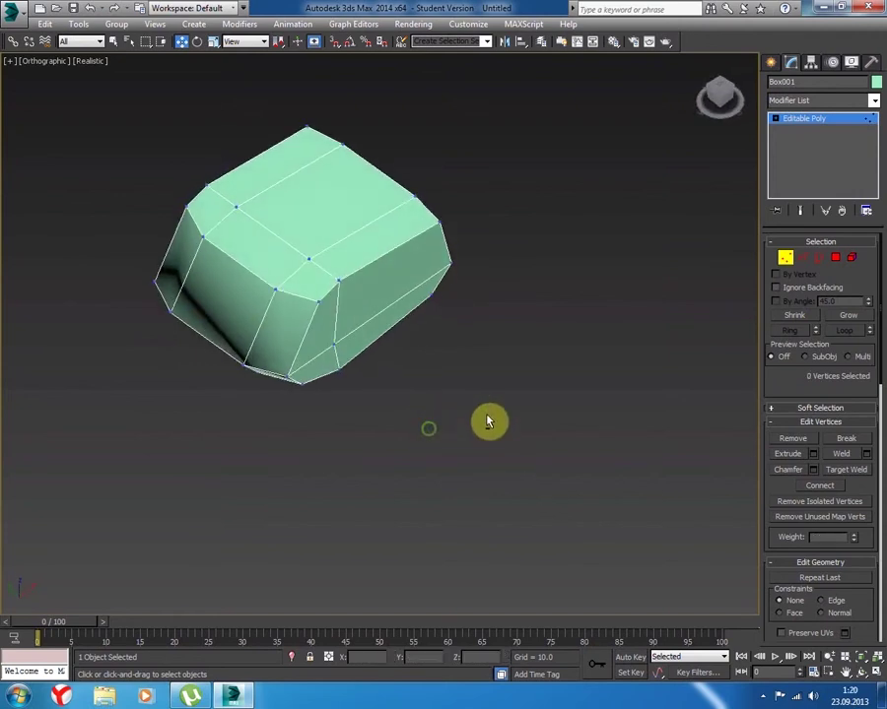
pyautogui.click(803, 259)
pyautogui.click(533, 357)
pyautogui.moveTo(434, 343)
pyautogui.keyDown('alt'); pyautogui.mouseDown(button='middle')
pyautogui.moveTo(410, 311)
pyautogui.moveTo(461, 333)
pyautogui.moveTo(364, 277)
pyautogui.mouseUp(button='middle'); pyautogui.keyUp('alt')
# - Select the hull's top ridge, slanted front and rim edges
pyautogui.click(376, 264)
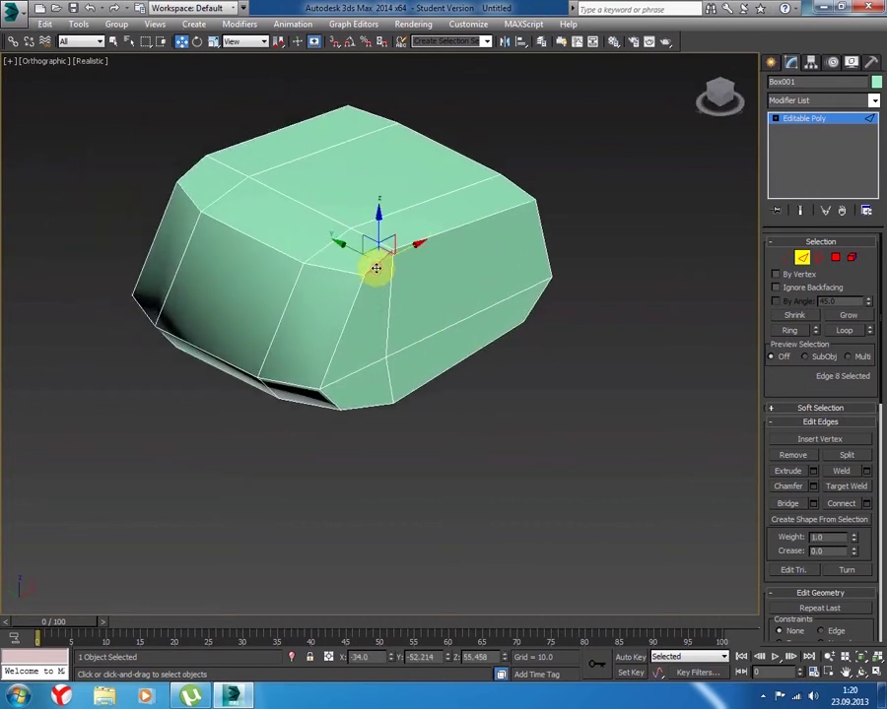
pyautogui.click(843, 329)
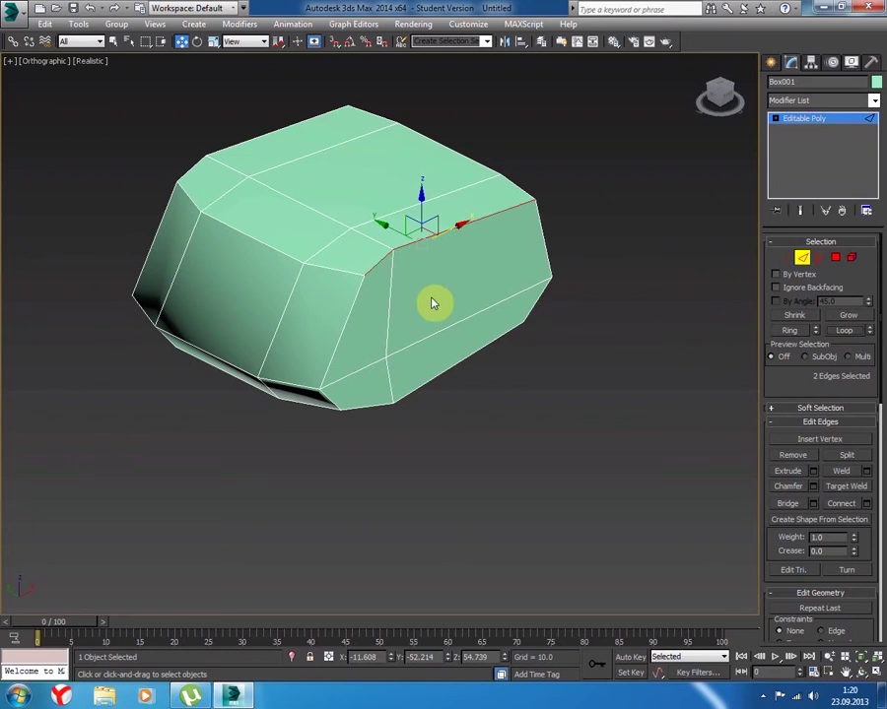
pyautogui.keyDown('ctrl'); pyautogui.click(356, 295); pyautogui.keyUp('ctrl')
pyautogui.keyDown('ctrl'); pyautogui.click(367, 406); pyautogui.keyUp('ctrl')
pyautogui.keyDown('ctrl'); pyautogui.click(435, 375); pyautogui.keyUp('ctrl')
pyautogui.keyDown('ctrl'); pyautogui.click(328, 398); pyautogui.keyUp('ctrl')
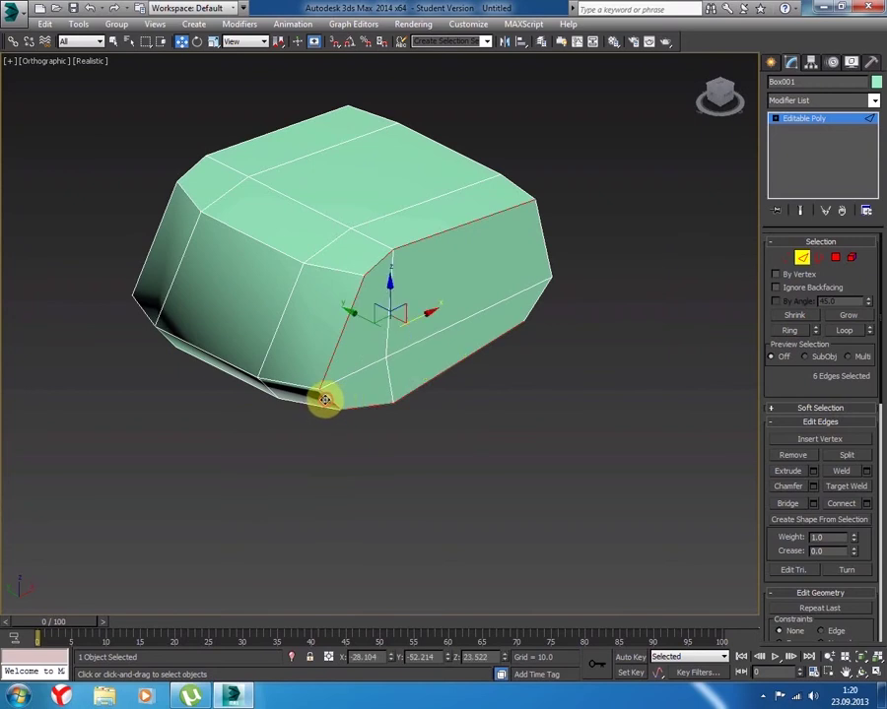
pyautogui.keyDown('ctrl'); pyautogui.click(535, 303); pyautogui.keyUp('ctrl')
# - Add the lower-right and bottom belt edges, bringing the selection to 16 edges
pyautogui.moveTo(583, 359)
pyautogui.keyDown('alt'); pyautogui.mouseDown(button='middle')
pyautogui.moveTo(483, 315)
pyautogui.moveTo(493, 291)
pyautogui.moveTo(467, 349)
pyautogui.mouseUp(button='middle'); pyautogui.keyUp('alt')
pyautogui.moveTo(538, 353)
pyautogui.keyDown('alt'); pyautogui.mouseDown(button='middle')
pyautogui.moveTo(544, 380)
pyautogui.moveTo(477, 388)
pyautogui.mouseUp(button='middle'); pyautogui.keyUp('alt')
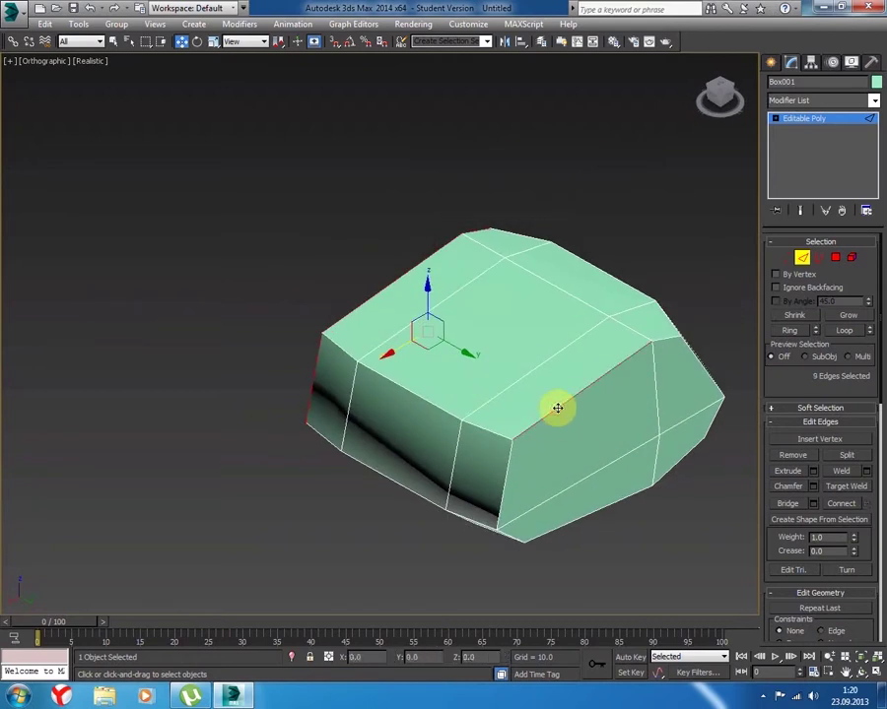
pyautogui.keyDown('alt'); pyautogui.moveTo(557, 412); pyautogui.dragTo(546, 442, button='middle'); pyautogui.keyUp('alt')
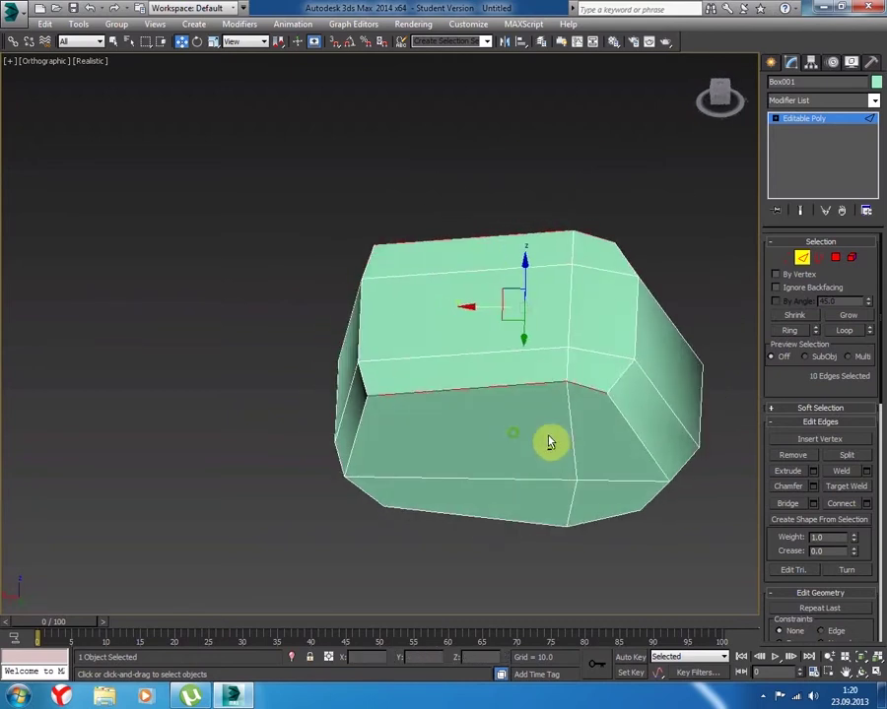
pyautogui.keyDown('ctrl'); pyautogui.click(622, 419); pyautogui.keyUp('ctrl')
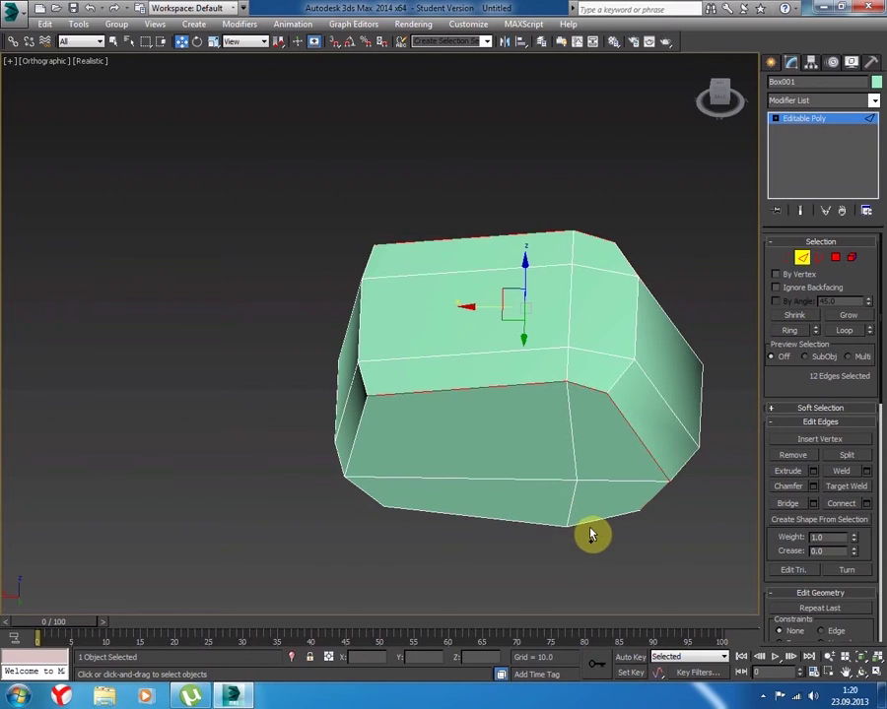
pyautogui.keyDown('ctrl'); pyautogui.click(586, 524); pyautogui.keyUp('ctrl')
pyautogui.keyDown('ctrl'); pyautogui.click(375, 504); pyautogui.keyUp('ctrl')
pyautogui.keyDown('ctrl'); pyautogui.click(373, 497); pyautogui.keyUp('ctrl')
pyautogui.moveTo(339, 505)
pyautogui.keyDown('alt'); pyautogui.mouseDown(button='middle')
pyautogui.moveTo(384, 520)
pyautogui.moveTo(377, 475)
pyautogui.moveTo(347, 424)
pyautogui.mouseUp(button='middle'); pyautogui.keyUp('alt')
pyautogui.scroll(2, 347, 424)
pyautogui.click(813, 487)
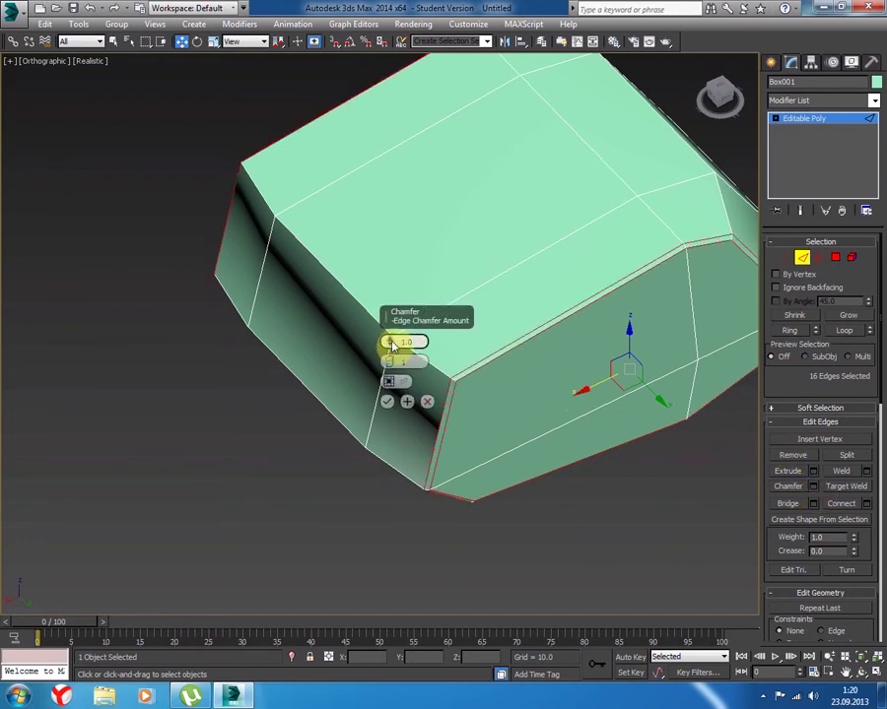
# - Widen the edge chamfer and add segments while zooming in on a corner
pyautogui.moveTo(391, 342); pyautogui.dragTo(392, 328)
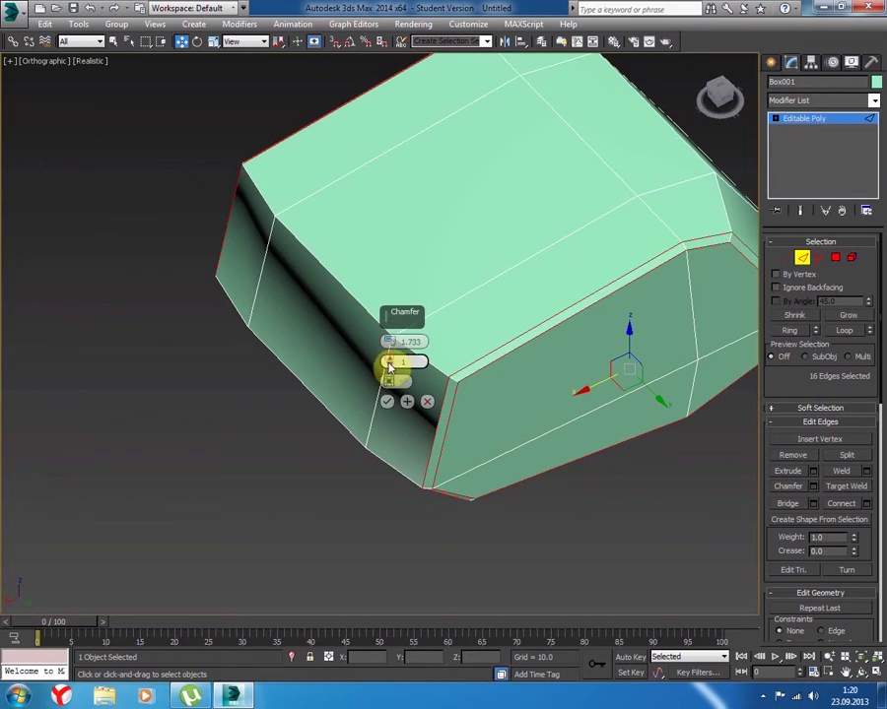
pyautogui.moveTo(390, 363); pyautogui.dragTo(392, 370)
pyautogui.keyDown('alt'); pyautogui.moveTo(474, 411); pyautogui.dragTo(377, 377, button='middle'); pyautogui.keyUp('alt')
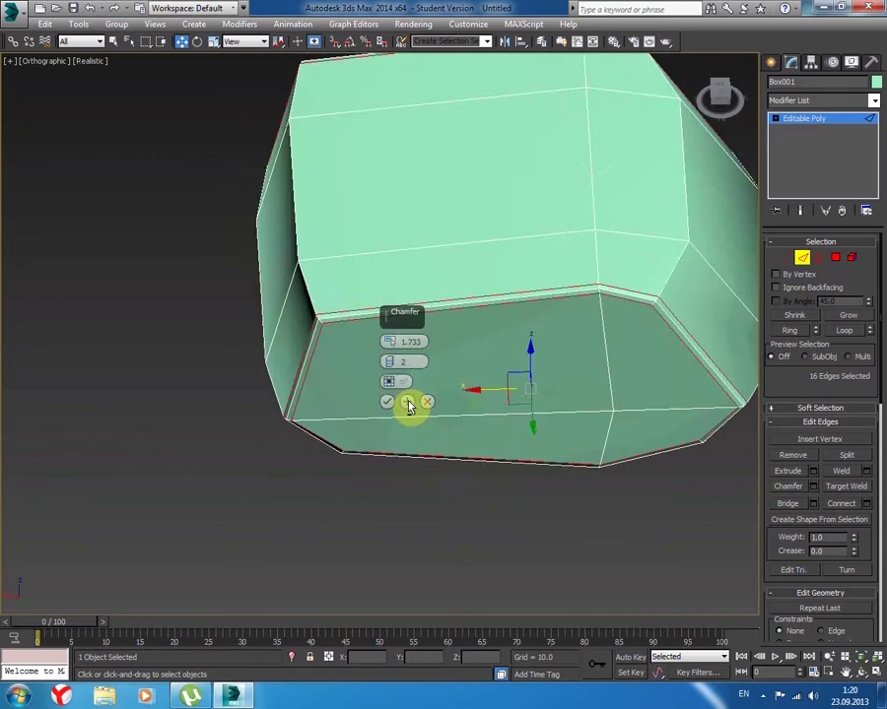
pyautogui.scroll(2, 458, 326)
pyautogui.scroll(2, 426, 404)
pyautogui.scroll(1, 463, 404)
pyautogui.scroll(-4, 463, 404)
pyautogui.scroll(2, 435, 371)
pyautogui.scroll(1, 450, 356)
pyautogui.scroll(1, 453, 364)
pyautogui.moveTo(449, 351)
pyautogui.keyDown('alt'); pyautogui.mouseDown(button='middle')
pyautogui.moveTo(461, 343)
pyautogui.moveTo(409, 340)
pyautogui.mouseUp(button='middle'); pyautogui.keyUp('alt')
# - Set the chamfer to 3.773 with 3 segments, commit it, and deselect the edges
pyautogui.moveTo(392, 343)
pyautogui.mouseDown()
pyautogui.moveTo(393, 323)
pyautogui.moveTo(391, 356)
pyautogui.mouseUp()
pyautogui.moveTo(475, 396)
pyautogui.keyDown('alt'); pyautogui.mouseDown(button='middle')
pyautogui.moveTo(495, 383)
pyautogui.moveTo(503, 418)
pyautogui.moveTo(557, 447)
pyautogui.moveTo(610, 414)
pyautogui.moveTo(576, 428)
pyautogui.mouseUp(button='middle'); pyautogui.keyUp('alt')
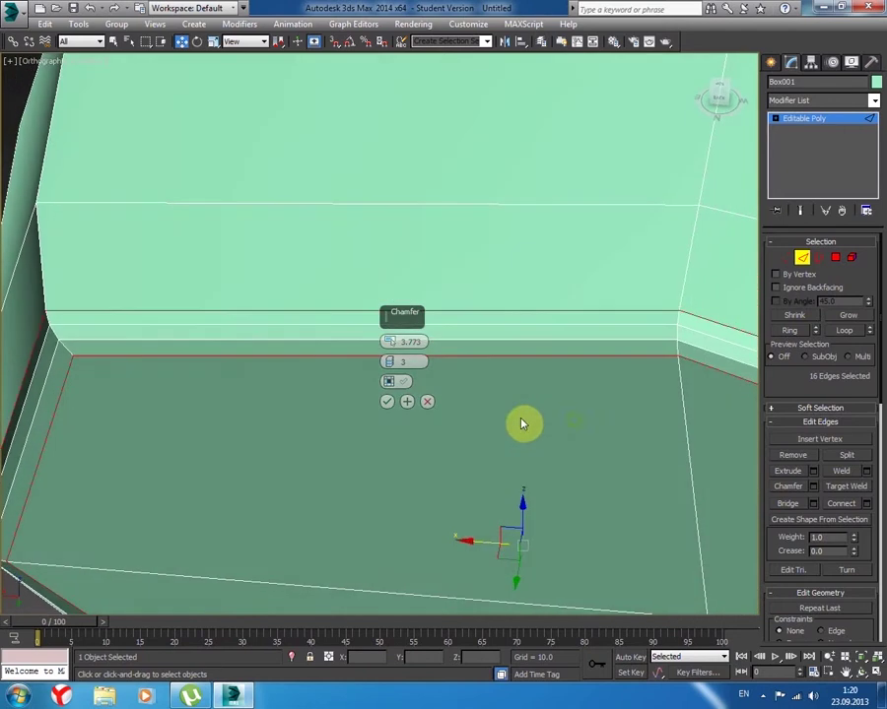
pyautogui.click(387, 401)
pyautogui.keyDown('alt'); pyautogui.moveTo(372, 406); pyautogui.dragTo(392, 406, button='middle'); pyautogui.keyUp('alt')
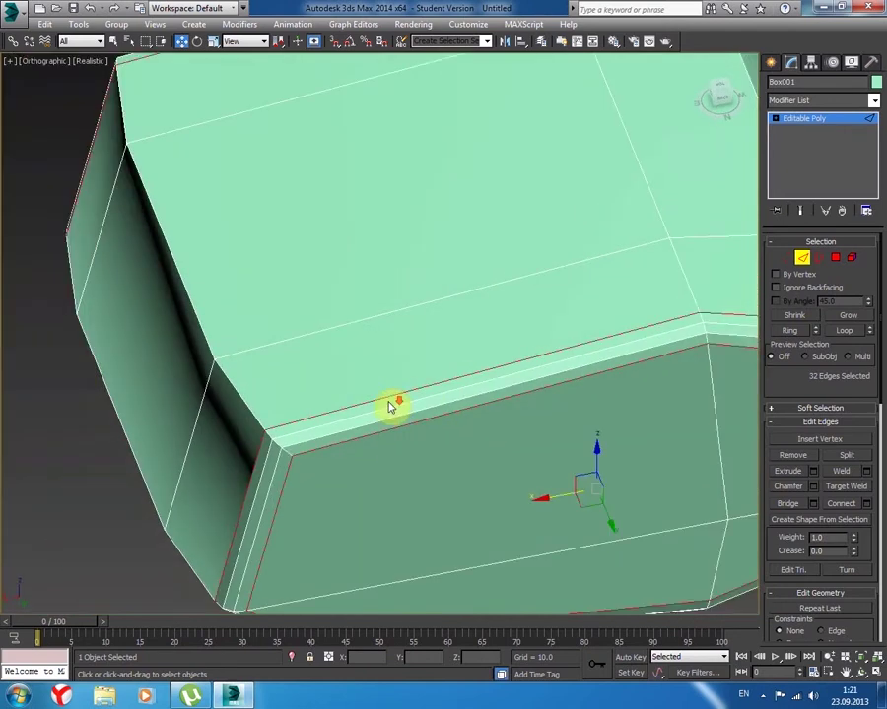
pyautogui.scroll(-5, 379, 398)
pyautogui.click(544, 504)
pyautogui.moveTo(544, 505)
pyautogui.keyDown('alt'); pyautogui.mouseDown(button='middle')
pyautogui.moveTo(455, 426)
pyautogui.moveTo(471, 402)
pyautogui.moveTo(443, 389)
pyautogui.moveTo(434, 397)
pyautogui.moveTo(448, 410)
pyautogui.moveTo(485, 418)
pyautogui.moveTo(488, 429)
pyautogui.mouseUp(button='middle'); pyautogui.keyUp('alt')
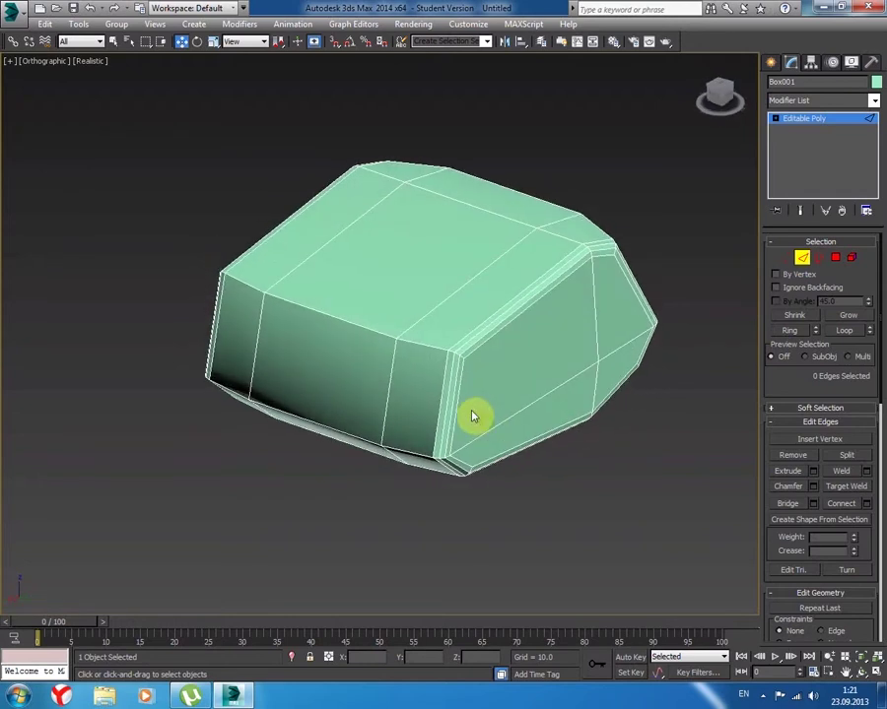
# - Select two front-top edge loops on the hull and zoom toward the front face
pyautogui.doubleClick(431, 345)
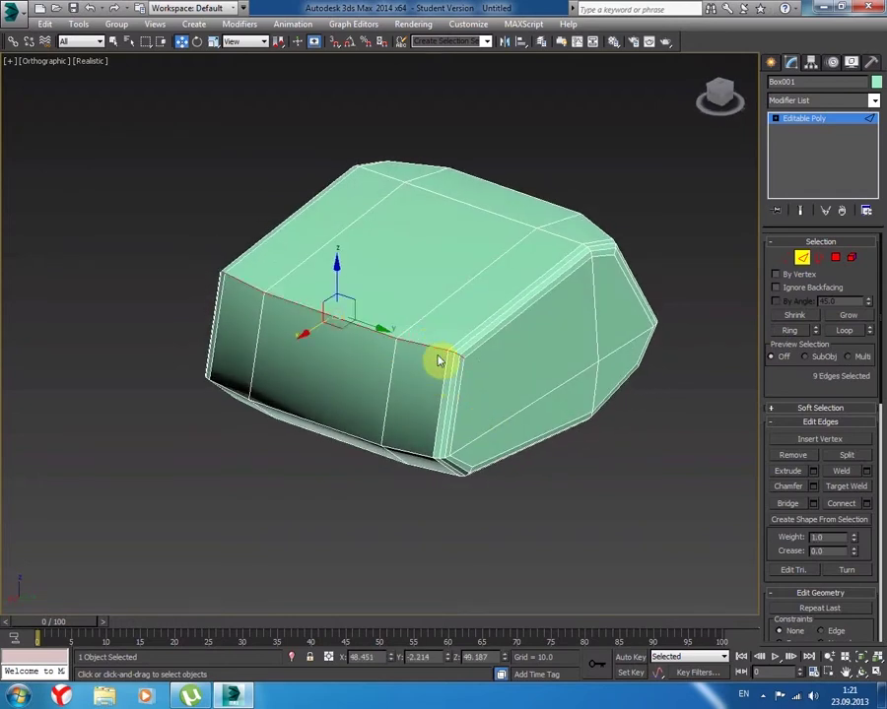
pyautogui.moveTo(442, 367)
pyautogui.keyDown('alt'); pyautogui.mouseDown(button='middle')
pyautogui.moveTo(422, 369)
pyautogui.moveTo(398, 355)
pyautogui.moveTo(299, 358)
pyautogui.mouseUp(button='middle'); pyautogui.keyUp('alt')
pyautogui.keyDown('ctrl'); pyautogui.doubleClick(447, 411); pyautogui.keyUp('ctrl')
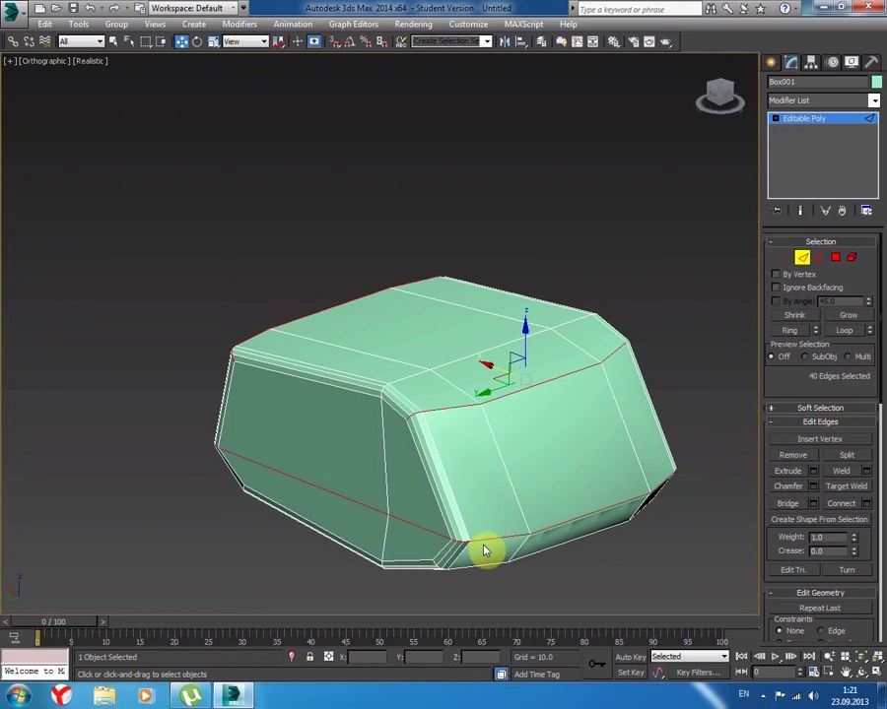
pyautogui.moveTo(440, 500)
pyautogui.keyDown('alt'); pyautogui.mouseDown(button='middle')
pyautogui.moveTo(485, 473)
pyautogui.moveTo(435, 418)
pyautogui.mouseUp(button='middle'); pyautogui.keyUp('alt')
pyautogui.scroll(2, 473, 467)
pyautogui.scroll(1, 458, 451)
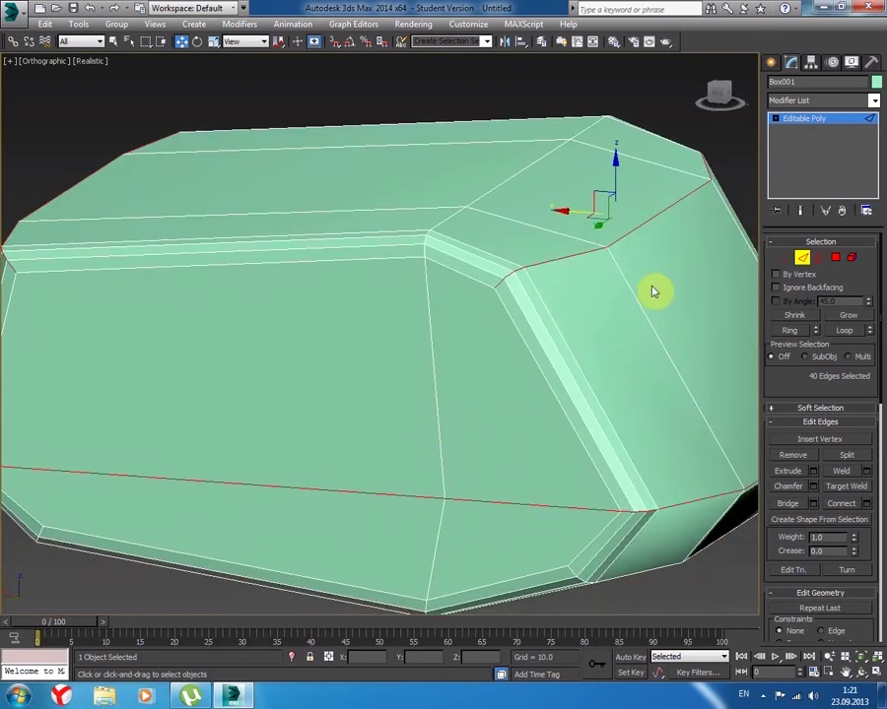
# - In Vertex mode, select the two front-face vertices to be joined by an edge
pyautogui.click(784, 257)
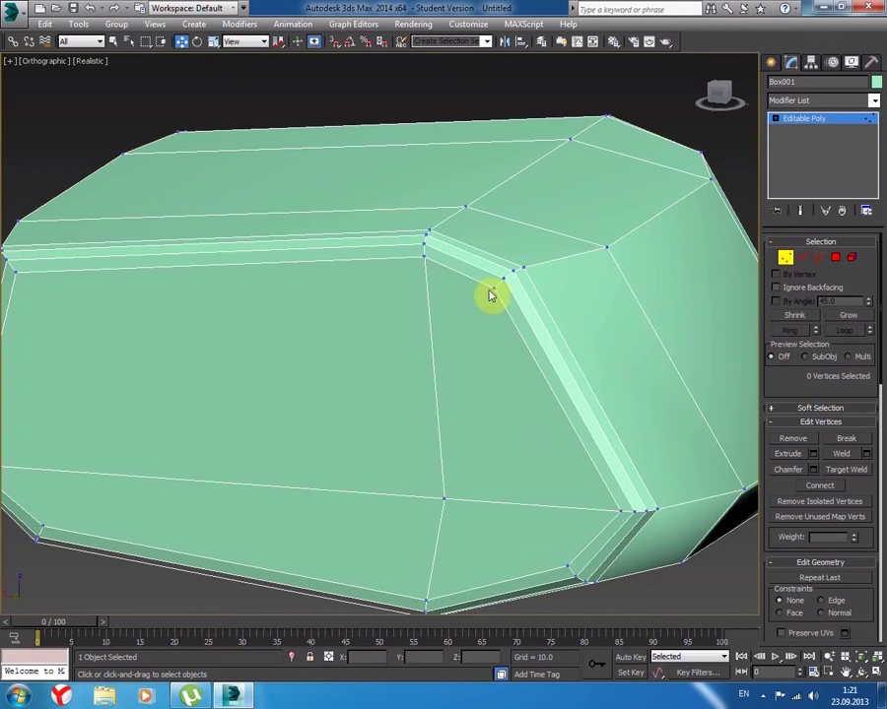
pyautogui.keyDown('ctrl'); pyautogui.click(445, 499); pyautogui.keyUp('ctrl')
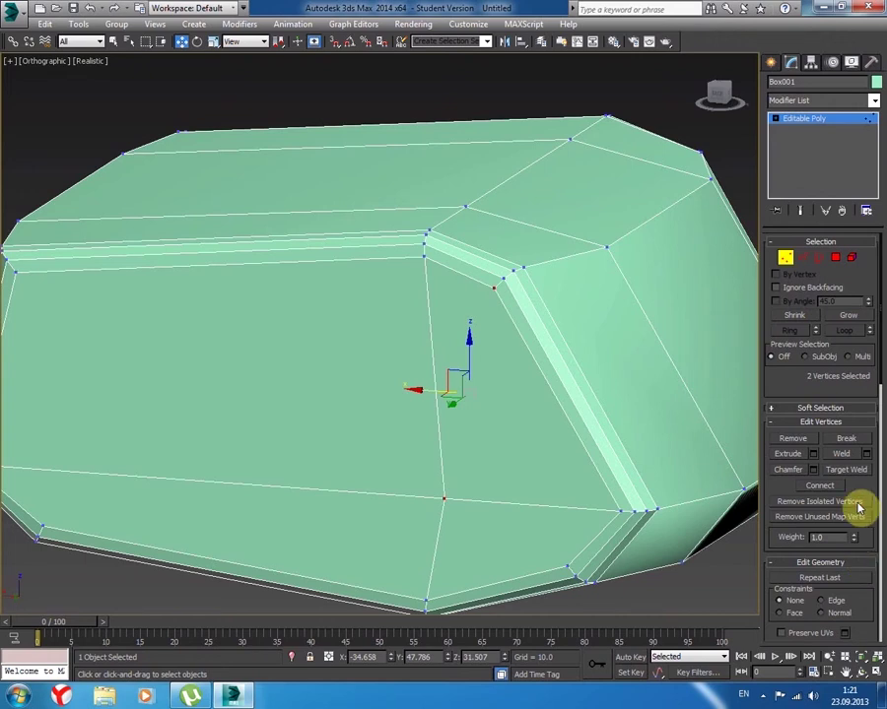
pyautogui.scroll(-3, 863, 533)
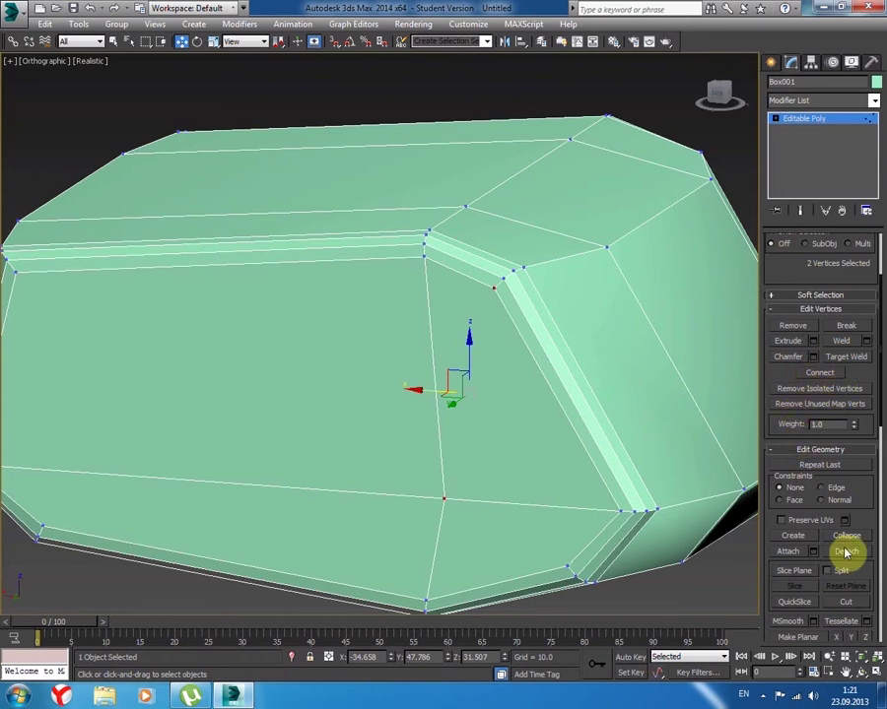
pyautogui.scroll(-2, 846, 561)
pyautogui.scroll(-3, 853, 563)
pyautogui.scroll(-2, 860, 560)
pyautogui.scroll(-2, 863, 560)
pyautogui.scroll(-1, 864, 561)
pyautogui.scroll(4, 865, 564)
pyautogui.scroll(1, 865, 563)
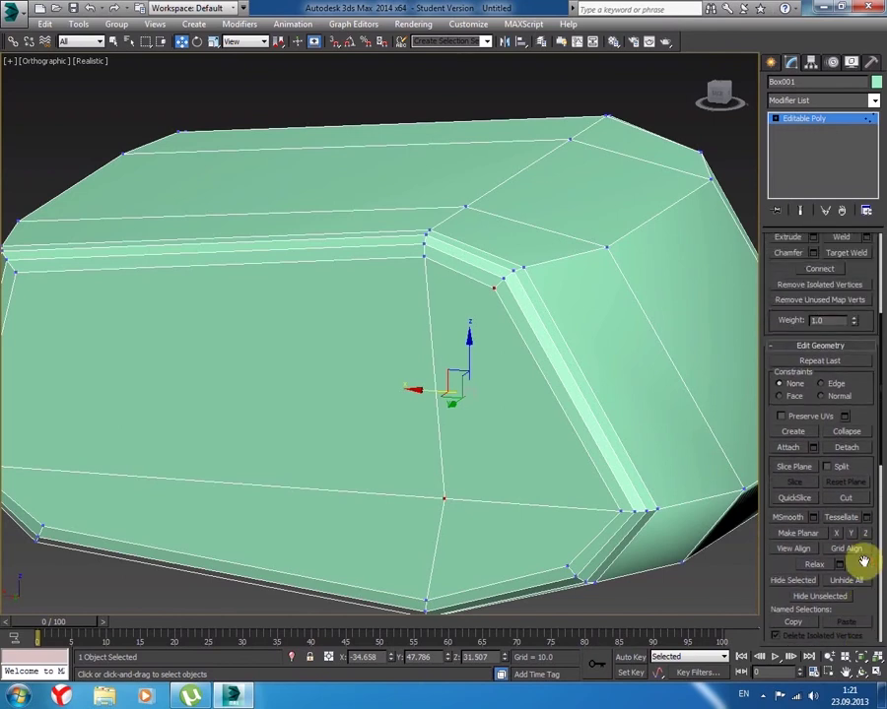
pyautogui.scroll(1, 863, 560)
pyautogui.scroll(1, 865, 564)
pyautogui.scroll(1, 845, 482)
pyautogui.scroll(1, 845, 482)
pyautogui.scroll(1, 847, 488)
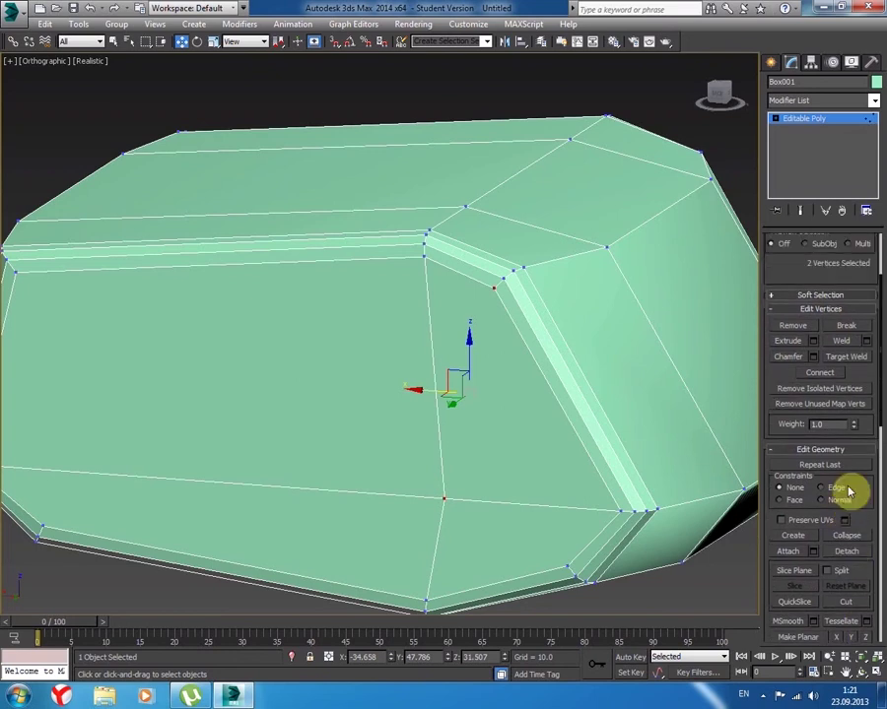
# - Orbit to the hull, toggle Cut on and off, and select a vertex on the bottom edge
pyautogui.moveTo(456, 447); pyautogui.dragTo(594, 488, button='middle')
pyautogui.keyDown('alt'); pyautogui.moveTo(455, 491); pyautogui.dragTo(390, 370, button='middle'); pyautogui.keyUp('alt')
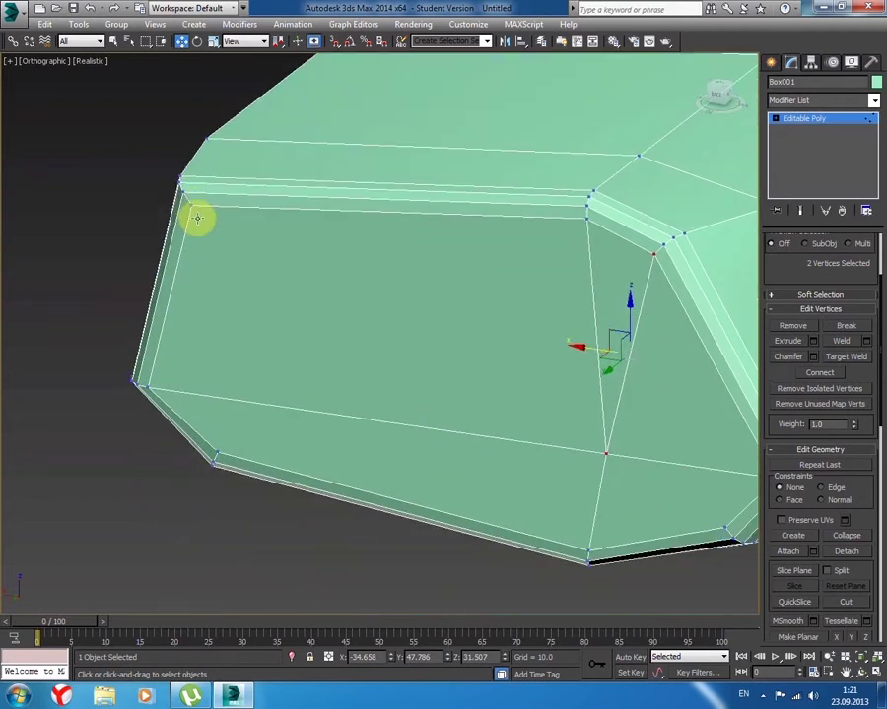
pyautogui.keyDown('alt'); pyautogui.moveTo(246, 368); pyautogui.dragTo(247, 367, button='middle'); pyautogui.keyUp('alt')
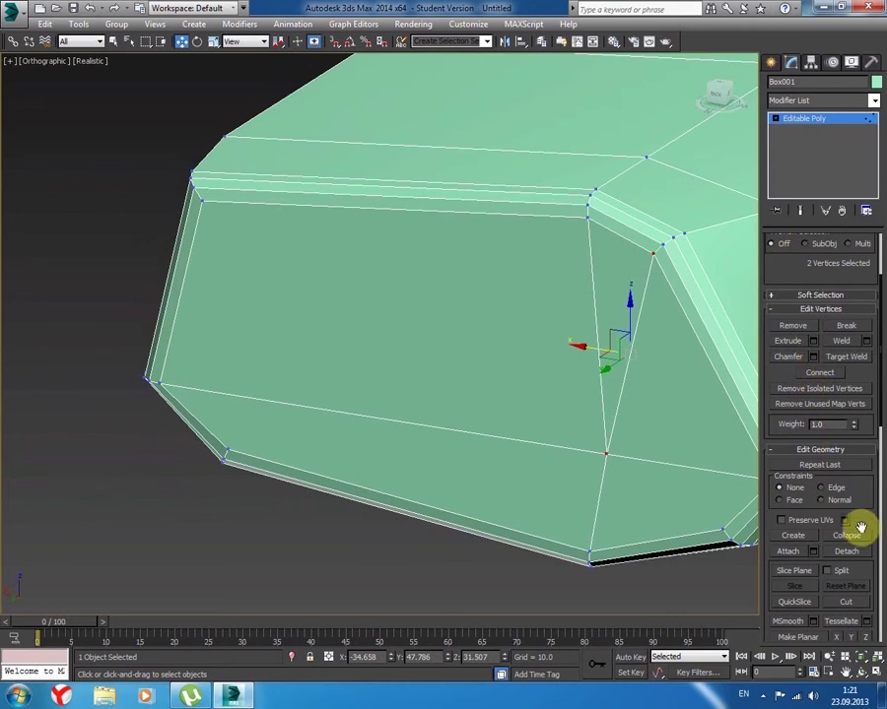
pyautogui.click(844, 602)
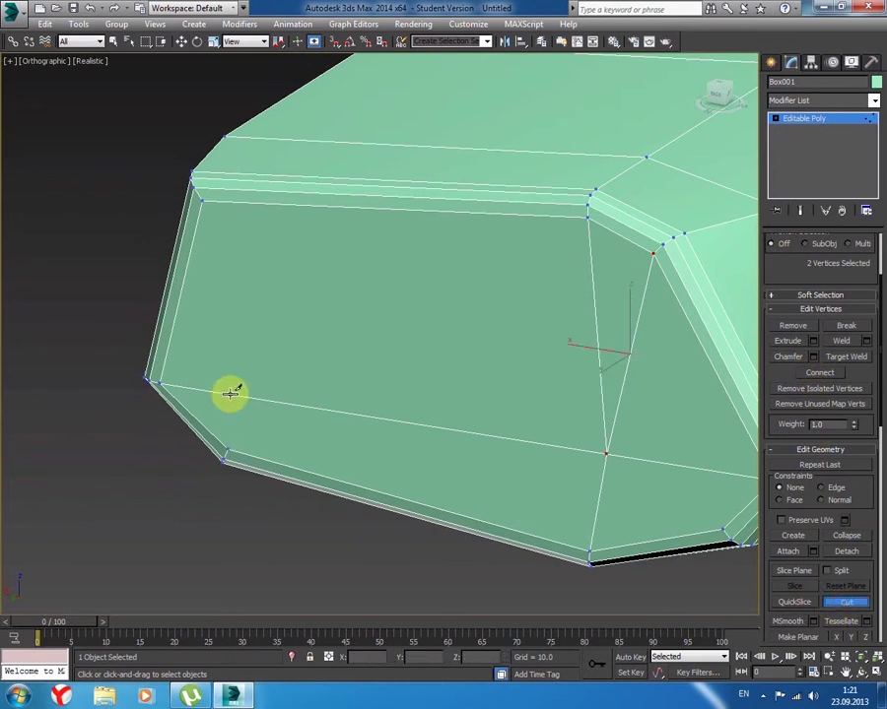
pyautogui.click(845, 602)
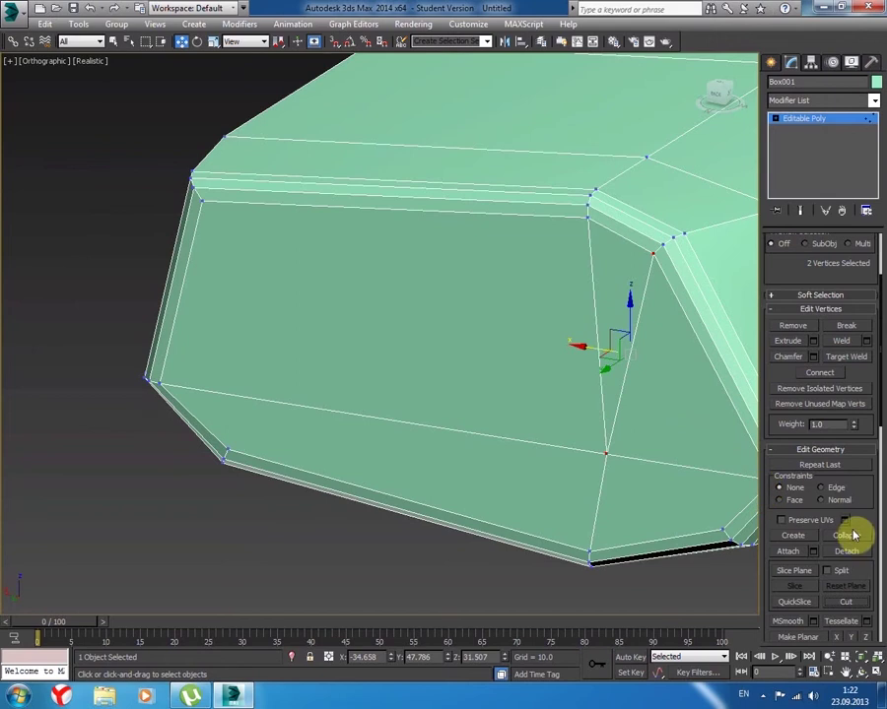
pyautogui.moveTo(596, 523)
pyautogui.mouseDown(button='middle')
pyautogui.moveTo(573, 502)
pyautogui.moveTo(516, 487)
pyautogui.mouseUp(button='middle')
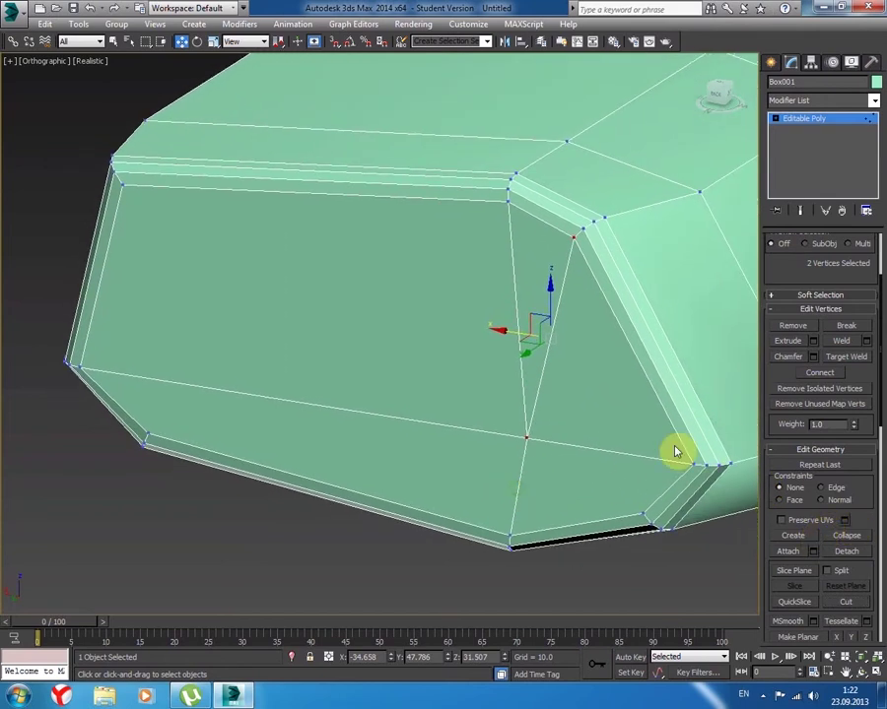
pyautogui.click(641, 513)
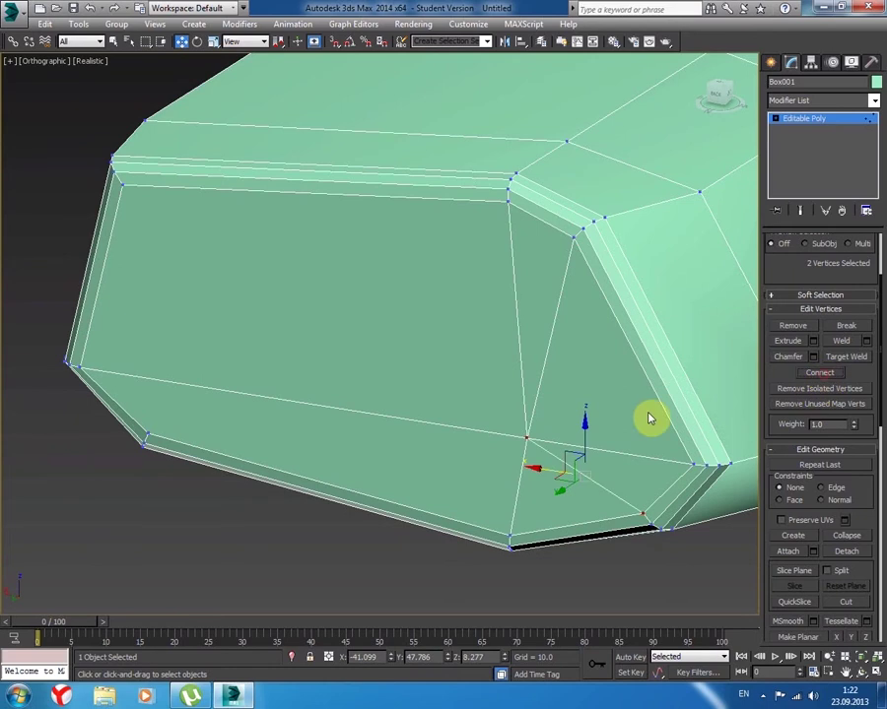
# - Add a vertex on the chamfered end face and Connect the pair with a new edge
pyautogui.scroll(-3, 591, 424)
pyautogui.keyDown('alt'); pyautogui.moveTo(620, 426); pyautogui.dragTo(436, 440, button='middle'); pyautogui.keyUp('alt')
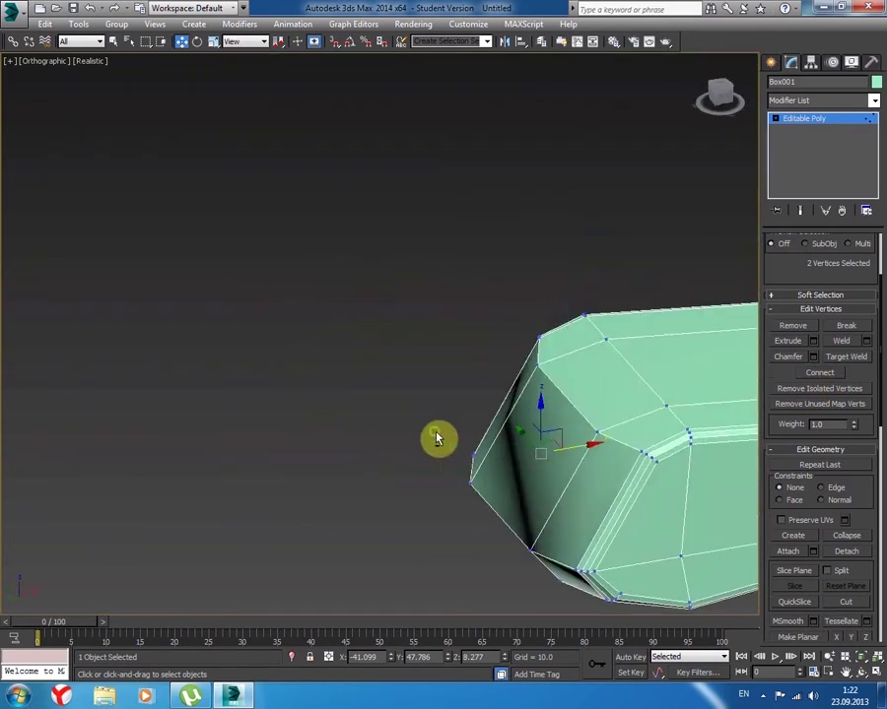
pyautogui.keyDown('alt'); pyautogui.moveTo(590, 439); pyautogui.dragTo(544, 404, button='middle'); pyautogui.keyUp('alt')
pyautogui.click(545, 402)
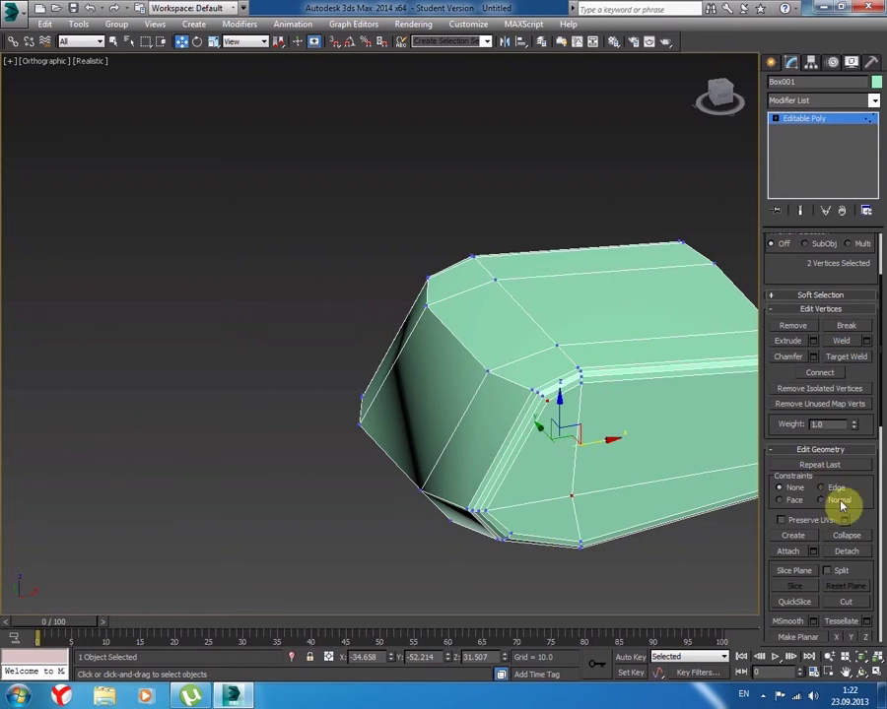
pyautogui.click(830, 379)
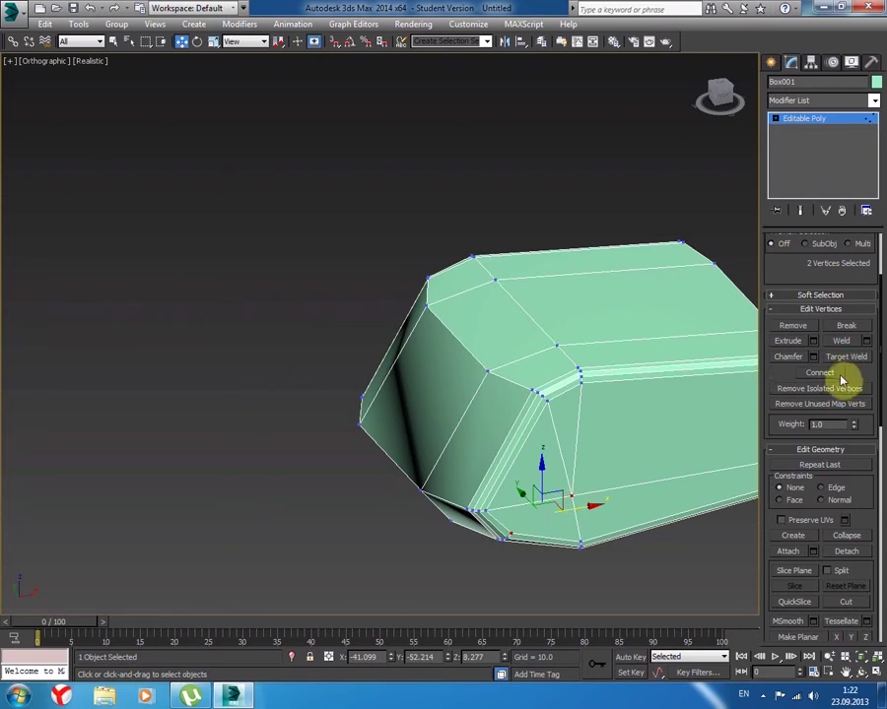
# - Zoom in on the front face and clear the vertex selection
pyautogui.moveTo(636, 418); pyautogui.dragTo(448, 422, button='middle')
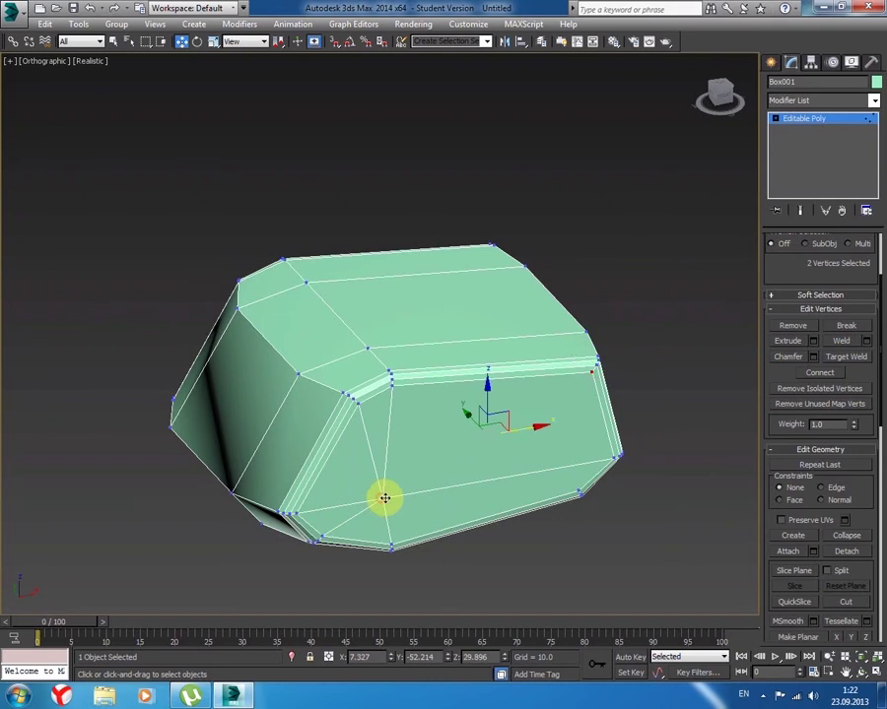
pyautogui.moveTo(568, 427)
pyautogui.keyDown('alt'); pyautogui.mouseDown(button='middle')
pyautogui.moveTo(531, 420)
pyautogui.moveTo(522, 404)
pyautogui.mouseUp(button='middle'); pyautogui.keyUp('alt')
pyautogui.scroll(2, 576, 443)
pyautogui.scroll(2, 585, 439)
pyautogui.scroll(2, 537, 398)
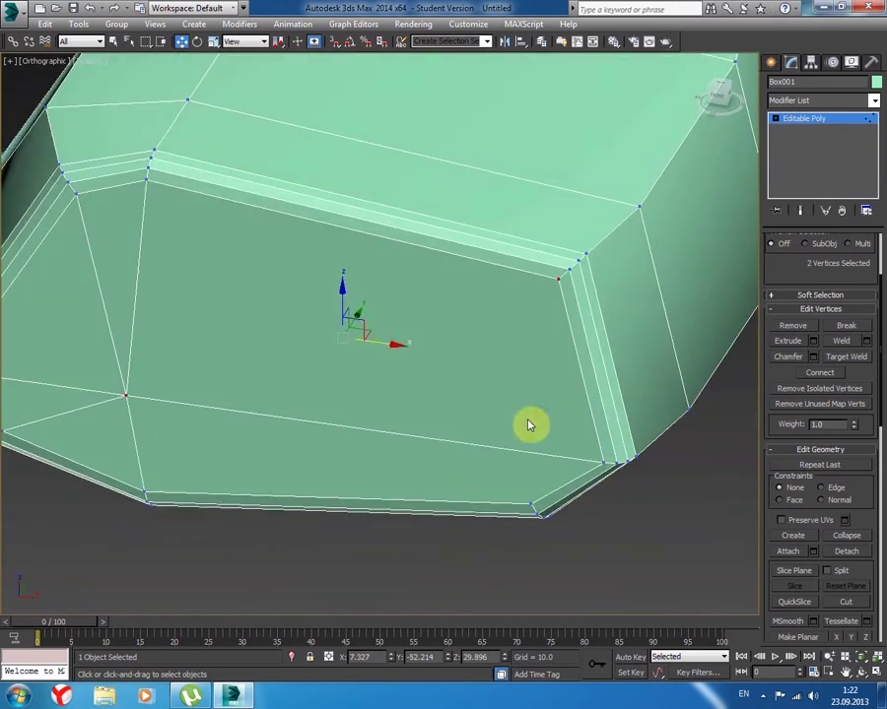
pyautogui.click(533, 460)
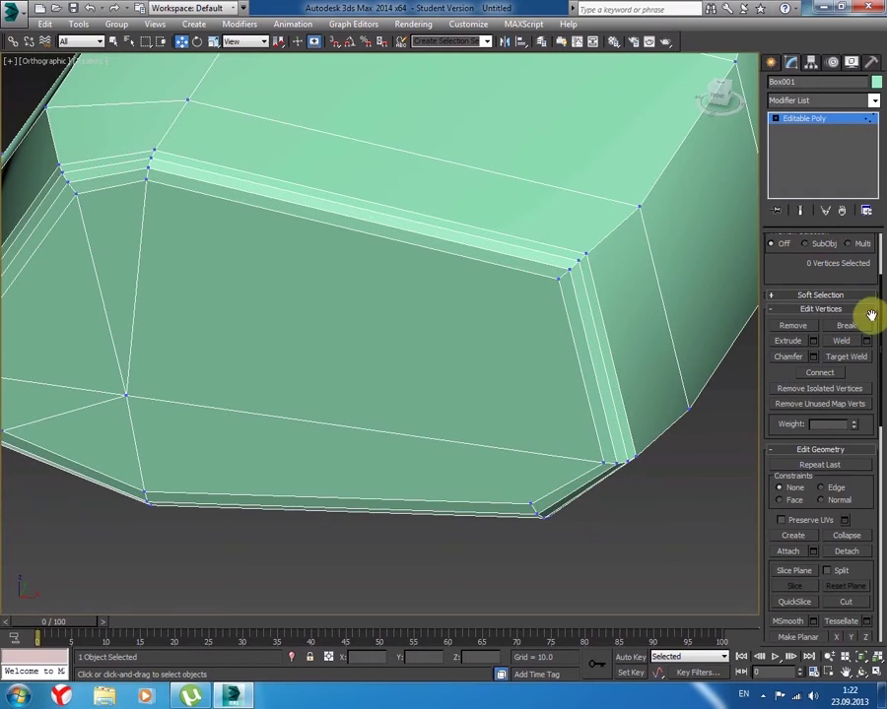
# - Switch Box001 to Edge level and scroll the panel to Edit Geometry
pyautogui.scroll(3, 873, 315)
pyautogui.click(801, 258)
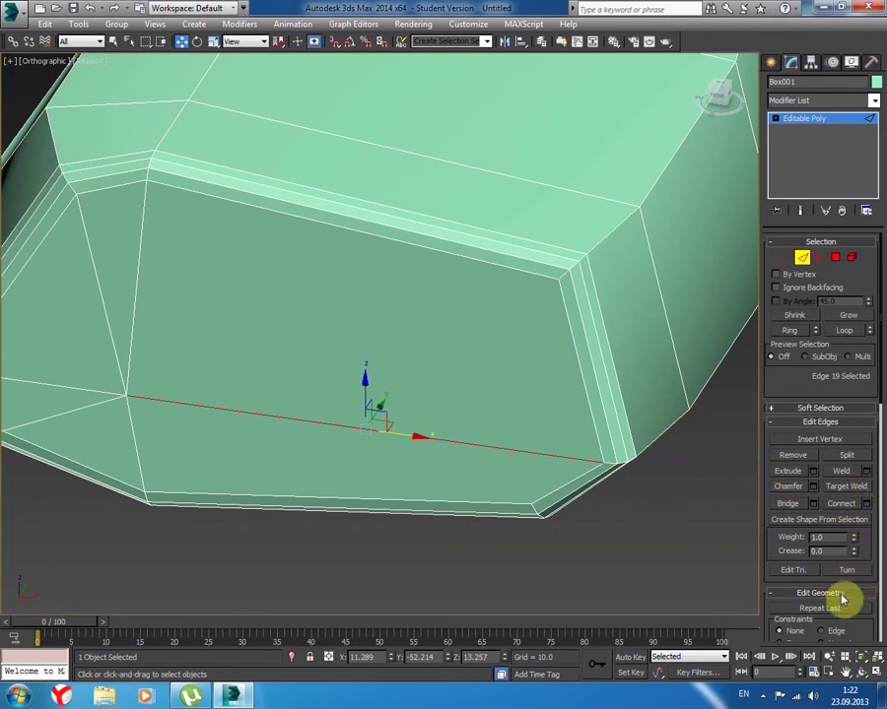
pyautogui.moveTo(857, 636)
pyautogui.mouseDown()
pyautogui.moveTo(864, 418)
pyautogui.moveTo(861, 639)
pyautogui.mouseUp()
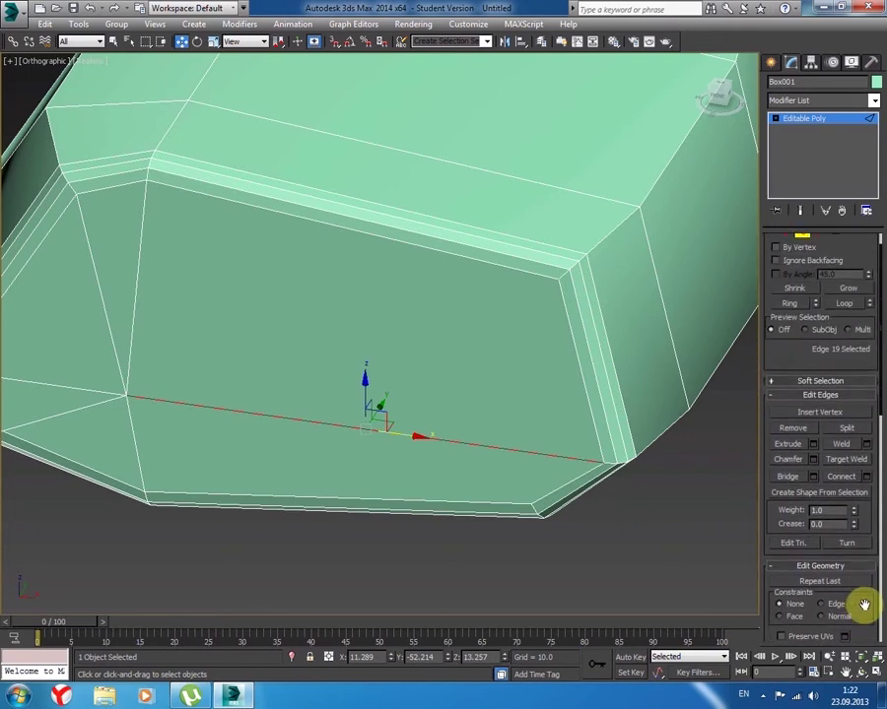
pyautogui.scroll(-1, 861, 639)
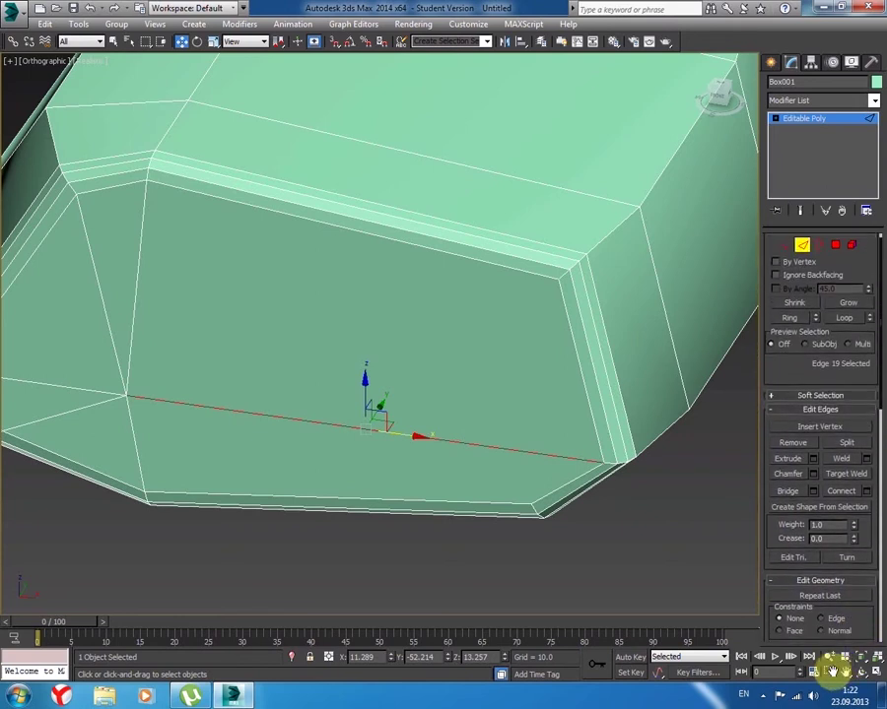
pyautogui.moveTo(830, 665)
pyautogui.mouseDown()
pyautogui.moveTo(810, 578)
pyautogui.moveTo(816, 467)
pyautogui.mouseUp()
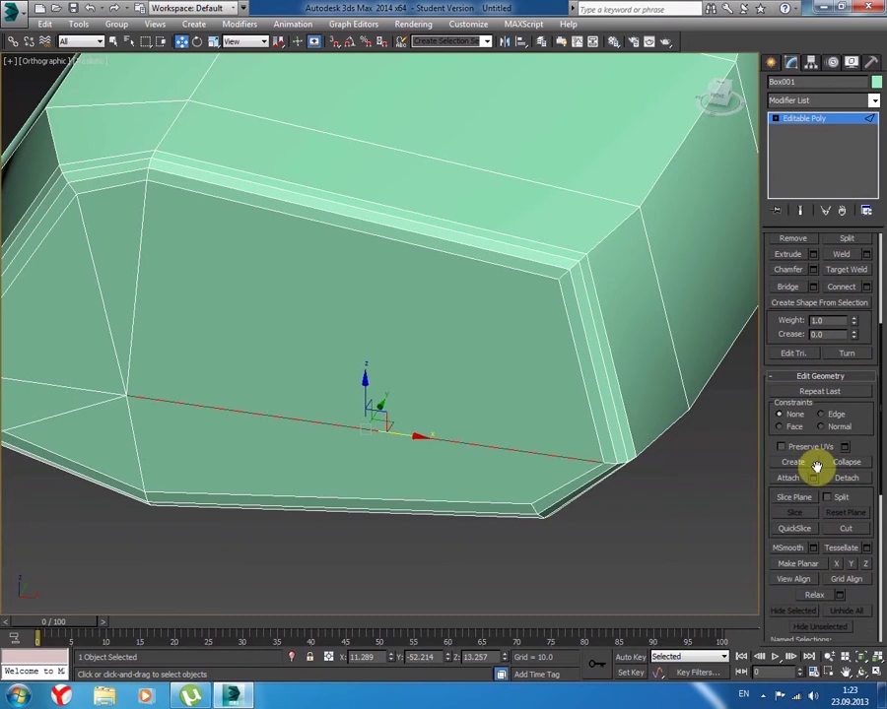
# - Cut a new edge on the front face from the bottom vertex to the upper corner vertex
pyautogui.click(840, 529)
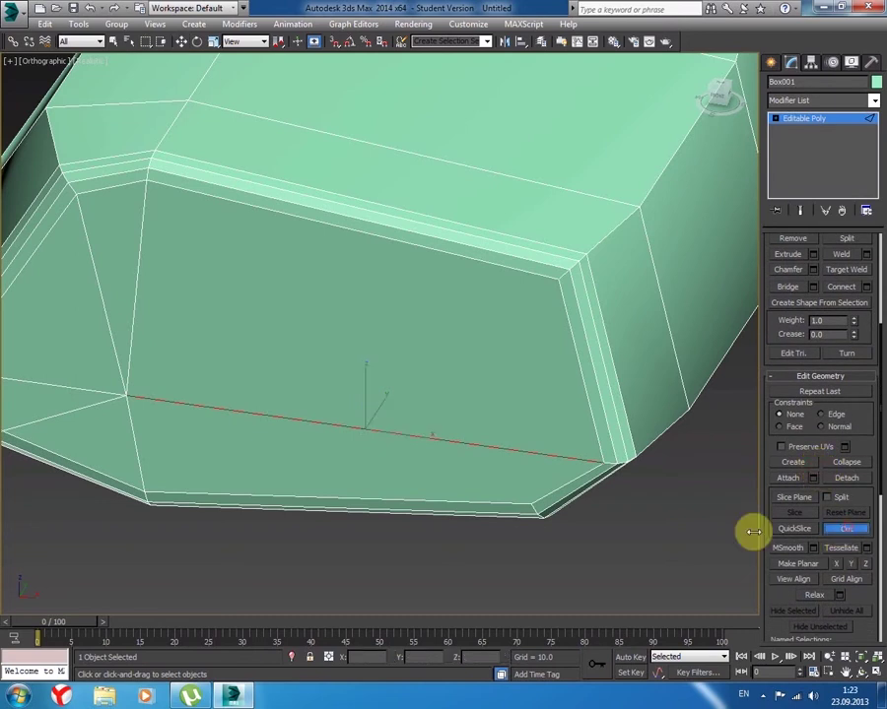
pyautogui.click(399, 444)
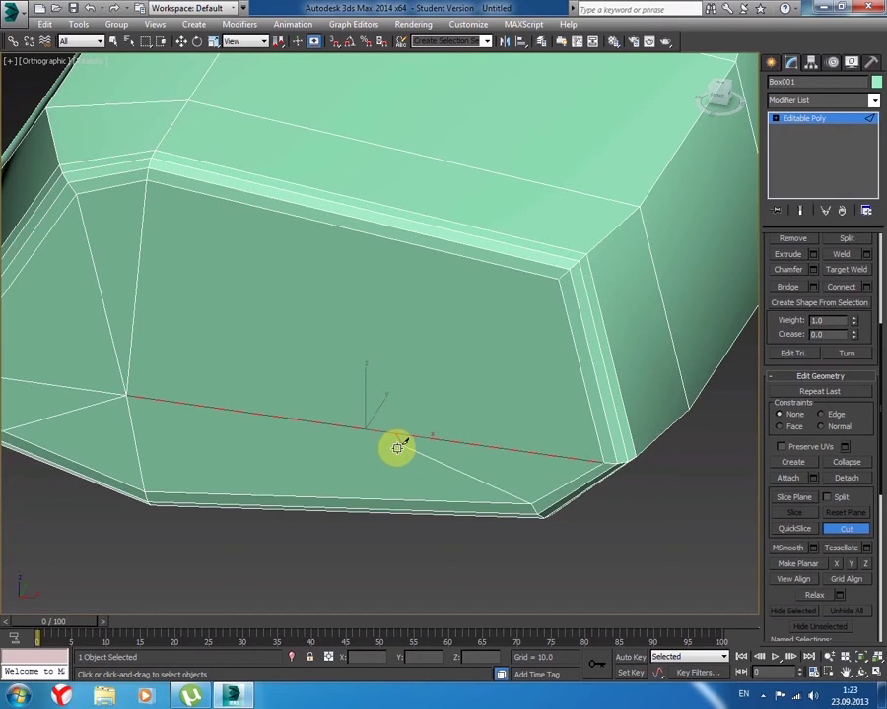
pyautogui.click(532, 502)
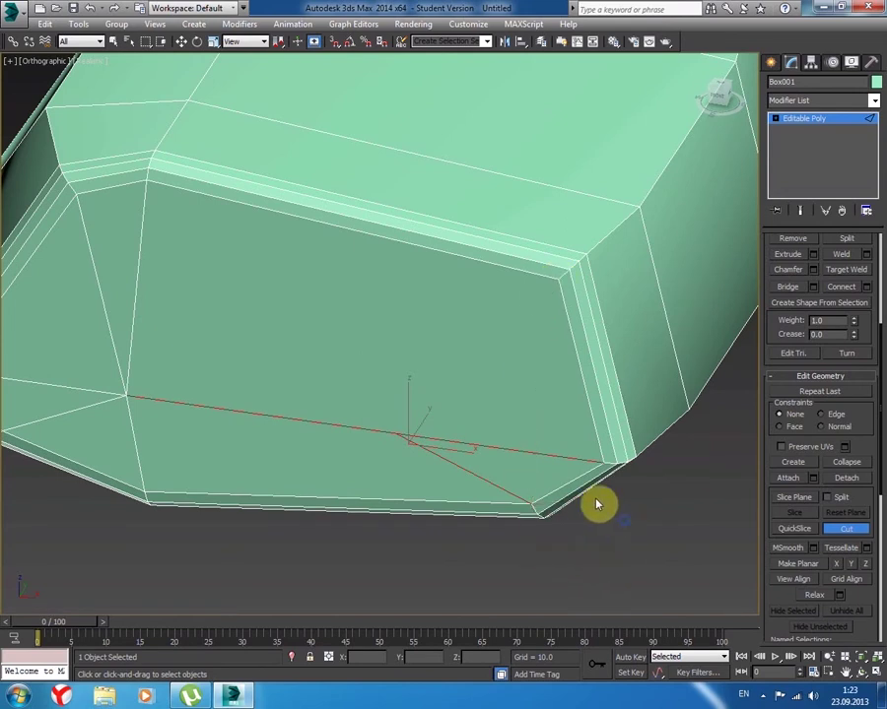
pyautogui.hotkey('ctrl', 'z')
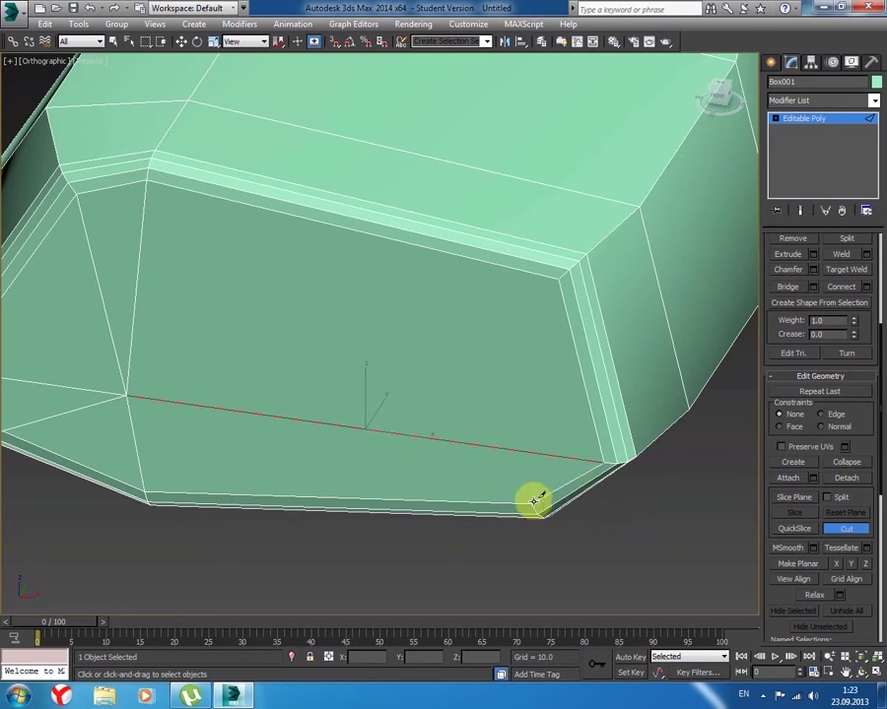
pyautogui.click(530, 502)
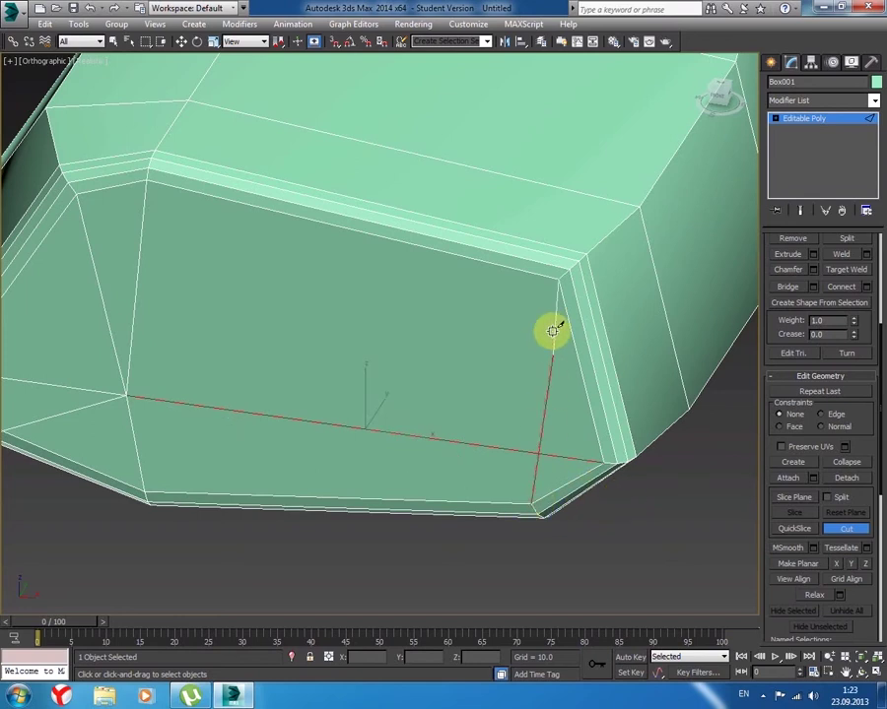
pyautogui.click(559, 279)
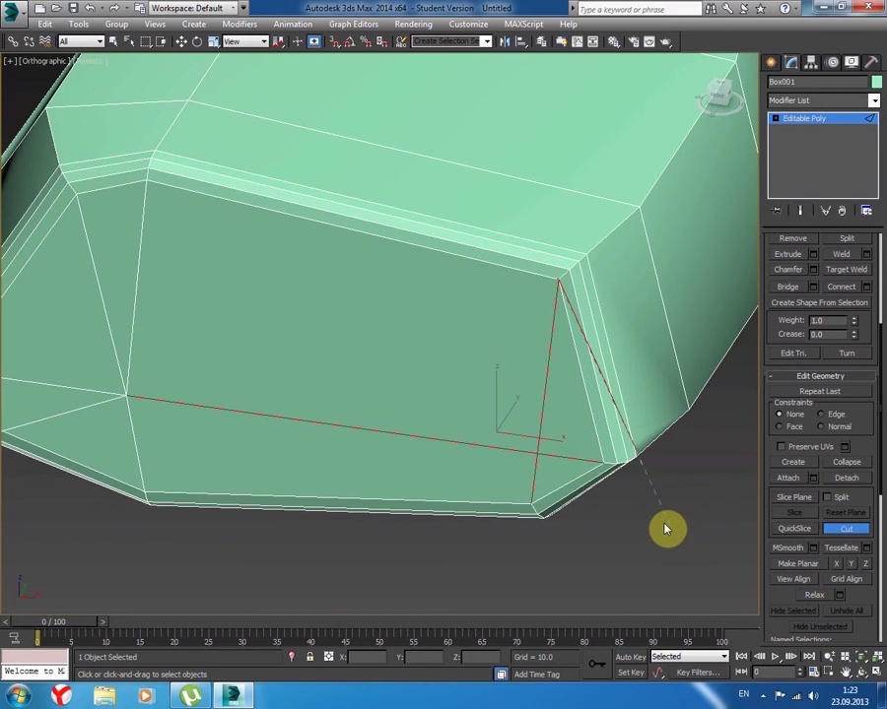
# - Cycle through the sub-object levels and return to Polygon level
pyautogui.moveTo(673, 528)
pyautogui.keyDown('alt'); pyautogui.mouseDown(button='middle')
pyautogui.moveTo(615, 530)
pyautogui.moveTo(734, 436)
pyautogui.mouseUp(button='middle'); pyautogui.keyUp('alt')
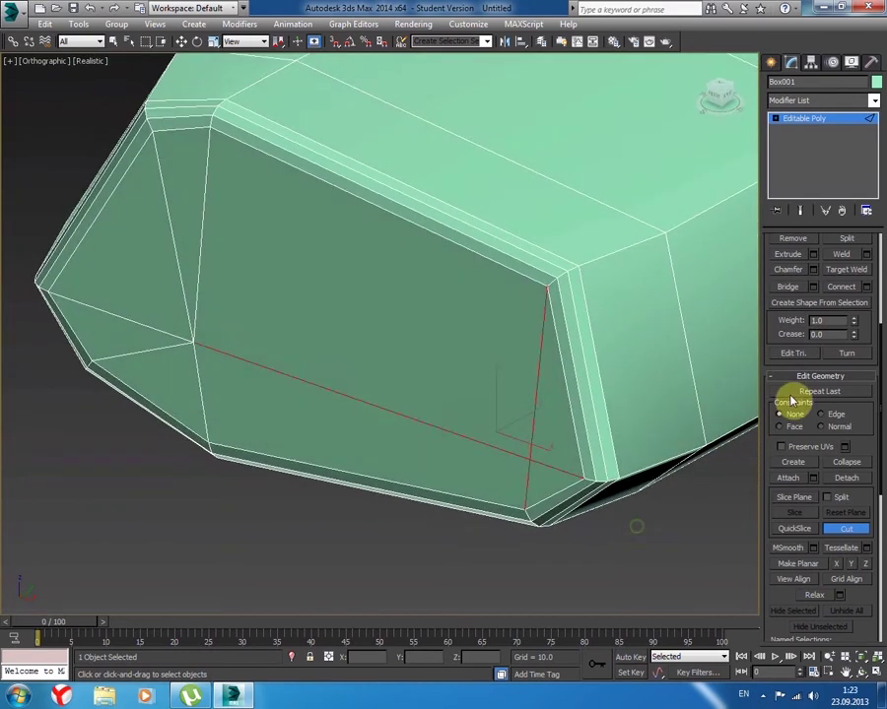
pyautogui.click(775, 119)
pyautogui.click(817, 144)
pyautogui.click(803, 163)
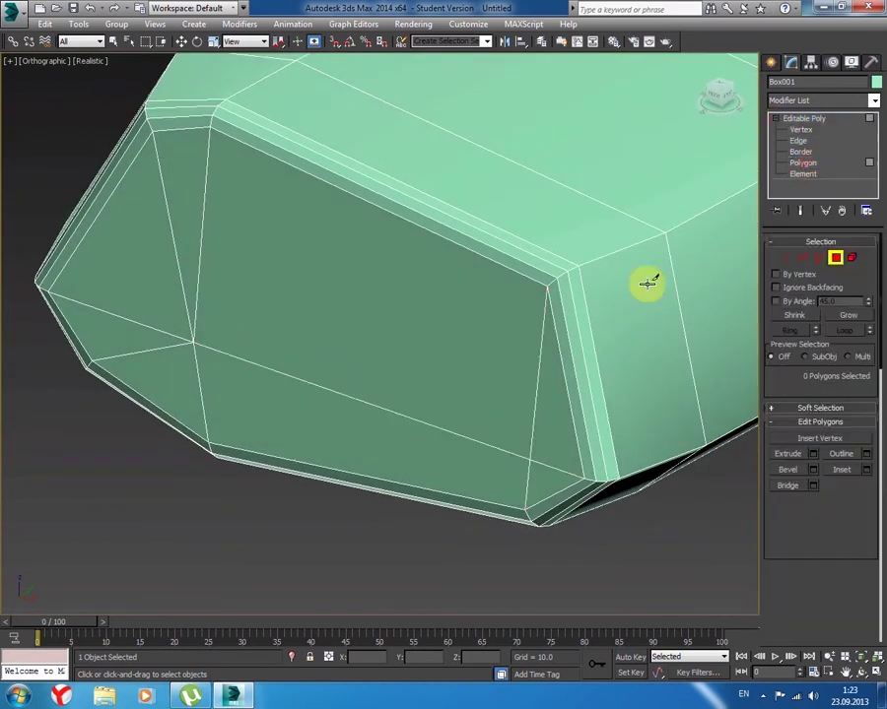
pyautogui.click(836, 261)
pyautogui.rightClick(471, 524)
pyautogui.click(840, 257)
pyautogui.click(837, 258)
# - Select the side triangle, a small bottom polygon and the long lower face
pyautogui.click(543, 446)
pyautogui.click(522, 483)
pyautogui.click(492, 469)
pyautogui.keyDown('alt'); pyautogui.moveTo(503, 465); pyautogui.dragTo(530, 477, button='middle'); pyautogui.keyUp('alt')
pyautogui.moveTo(644, 558)
pyautogui.keyDown('alt'); pyautogui.mouseDown(button='middle')
pyautogui.moveTo(504, 542)
pyautogui.moveTo(255, 455)
pyautogui.moveTo(528, 499)
pyautogui.moveTo(508, 508)
pyautogui.moveTo(498, 418)
pyautogui.moveTo(458, 350)
pyautogui.mouseUp(button='middle'); pyautogui.keyUp('alt')
# - At Edge level, cut the corner face from its bottom edge to its top edge
pyautogui.click(801, 257)
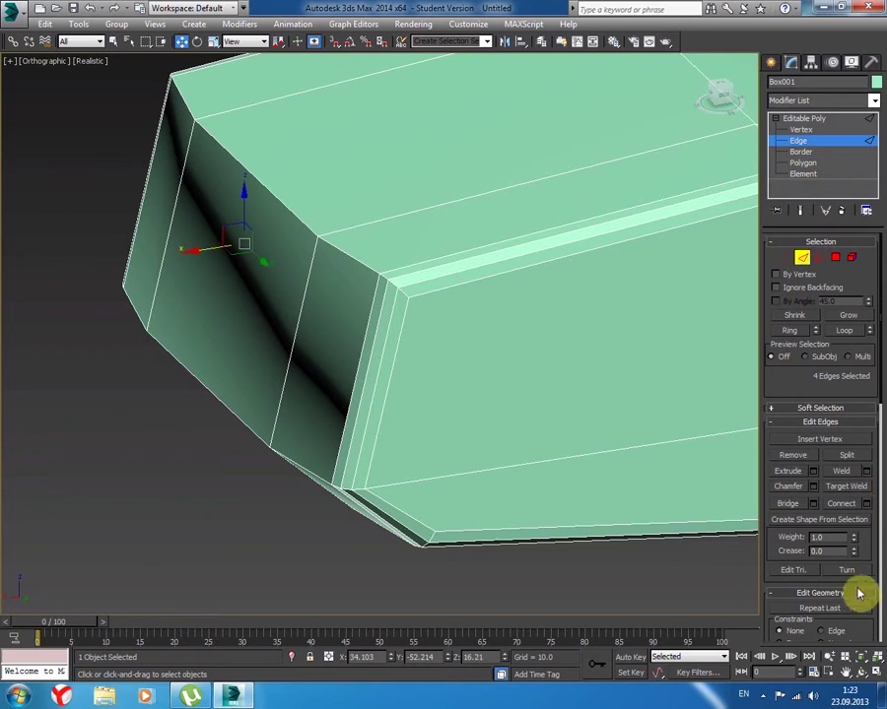
pyautogui.moveTo(858, 619); pyautogui.dragTo(837, 306)
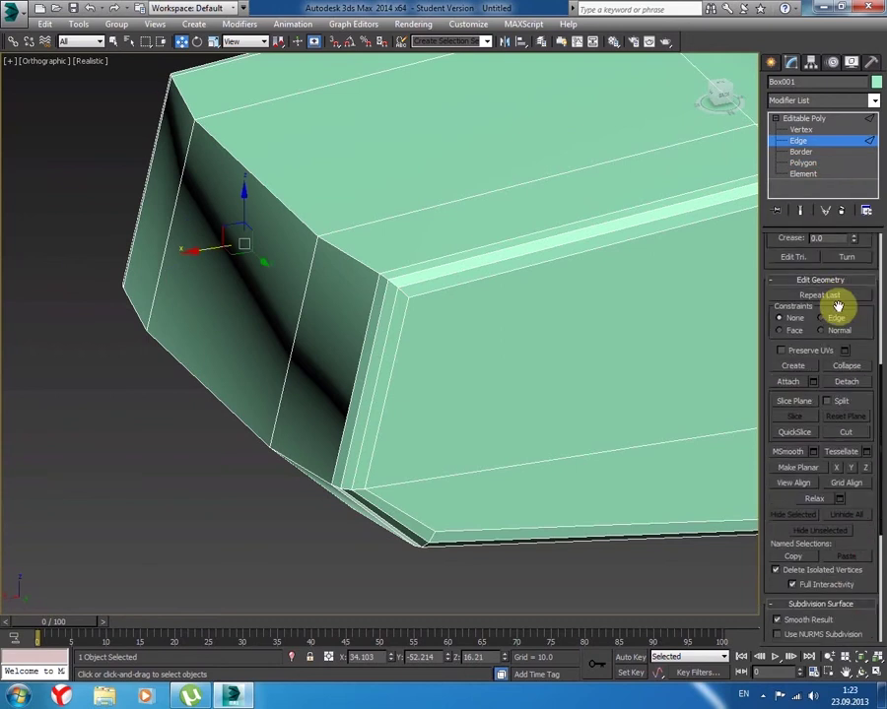
pyautogui.click(437, 529)
pyautogui.click(410, 298)
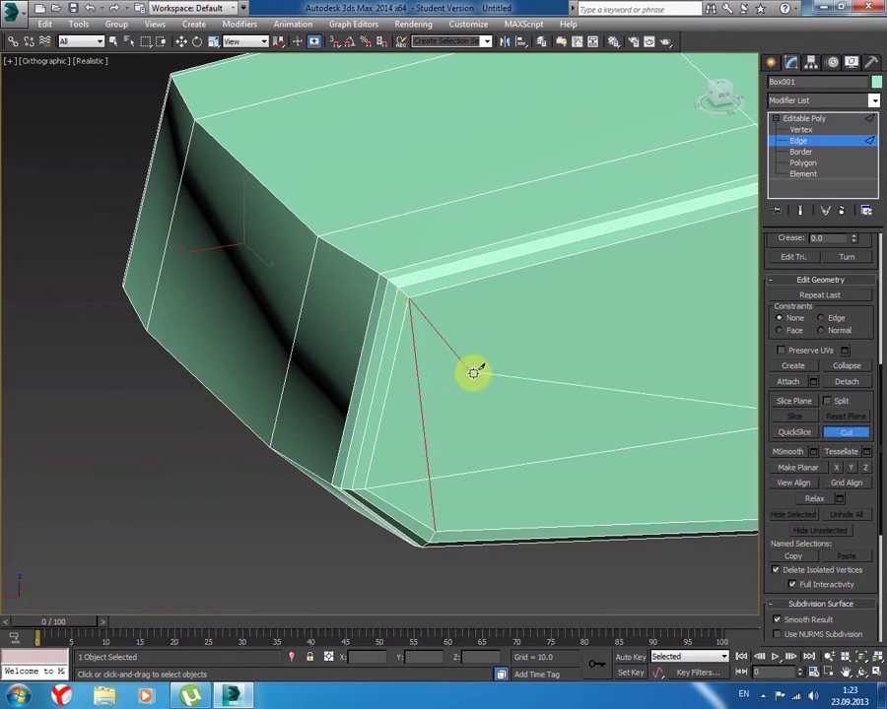
pyautogui.rightClick(491, 393)
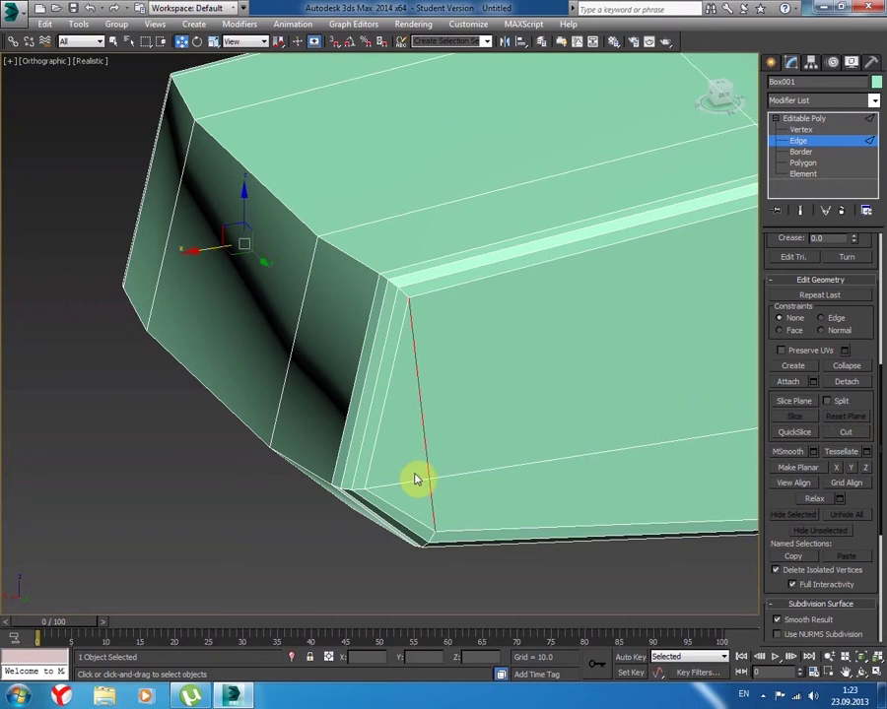
pyautogui.click(802, 164)
# - Select and then deselect a small polygon at the bottom corner
pyautogui.click(374, 520)
pyautogui.keyDown('alt'); pyautogui.moveTo(375, 520); pyautogui.dragTo(368, 536, button='middle'); pyautogui.keyUp('alt')
pyautogui.scroll(5, 368, 536)
pyautogui.moveTo(450, 544)
pyautogui.mouseDown(button='middle')
pyautogui.moveTo(487, 543)
pyautogui.moveTo(448, 548)
pyautogui.moveTo(391, 597)
pyautogui.moveTo(404, 571)
pyautogui.moveTo(337, 527)
pyautogui.mouseUp(button='middle')
pyautogui.scroll(-1, 487, 543)
pyautogui.scroll(-2, 475, 542)
pyautogui.scroll(-3, 461, 538)
pyautogui.click(421, 566)
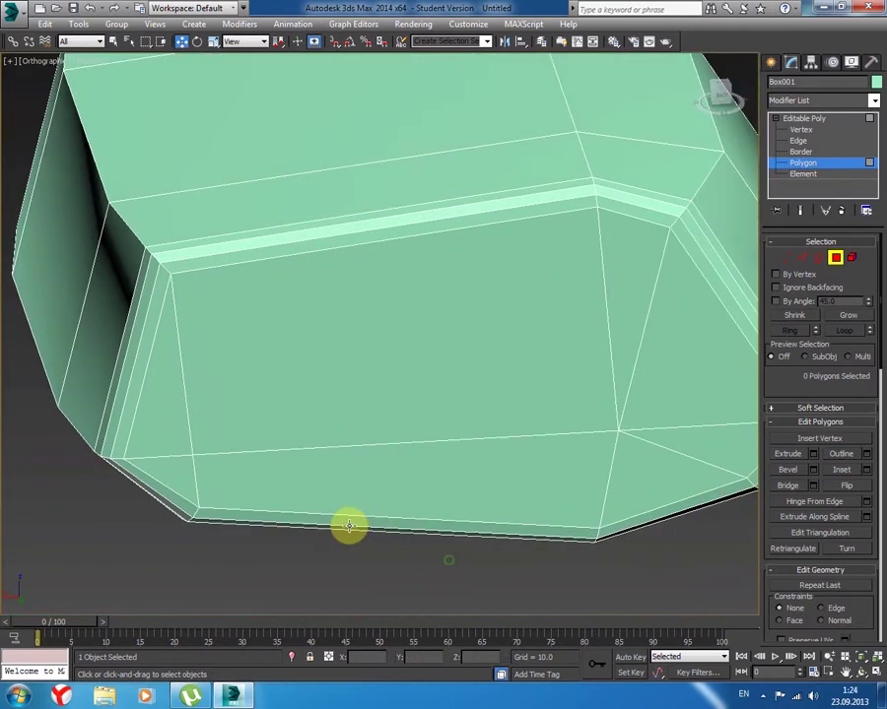
# - At Edge level, select the beveled-corner edge loops until 68 edges are picked
pyautogui.click(802, 258)
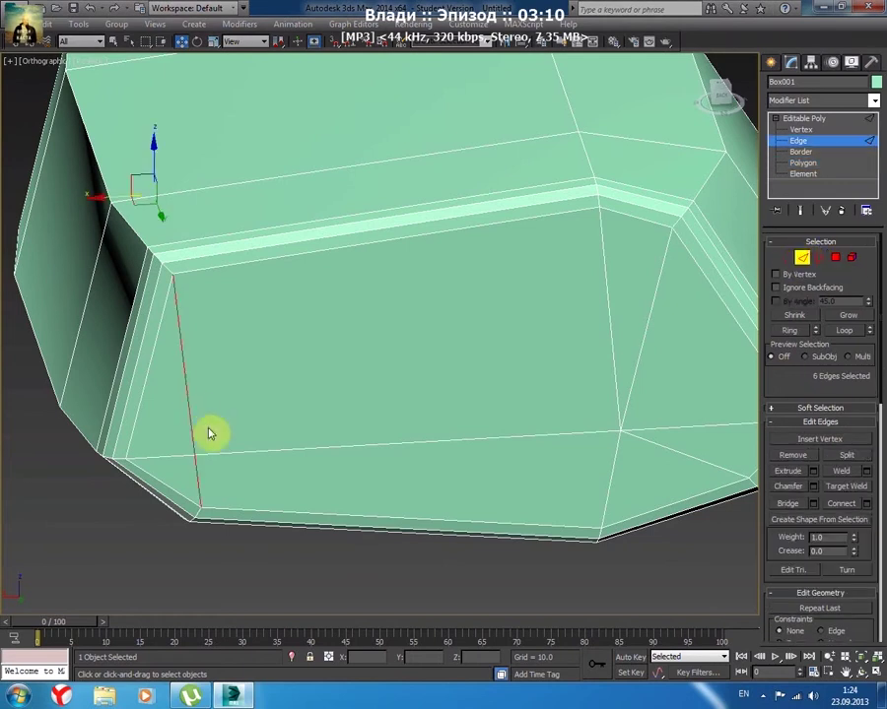
pyautogui.doubleClick(188, 404)
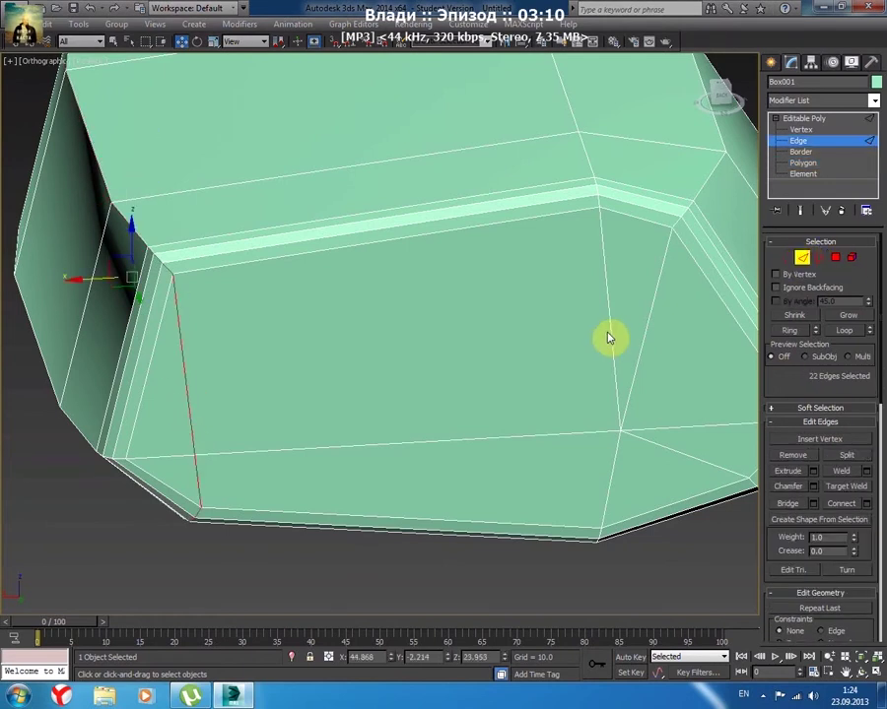
pyautogui.keyDown('ctrl'); pyautogui.click(647, 322); pyautogui.keyUp('ctrl')
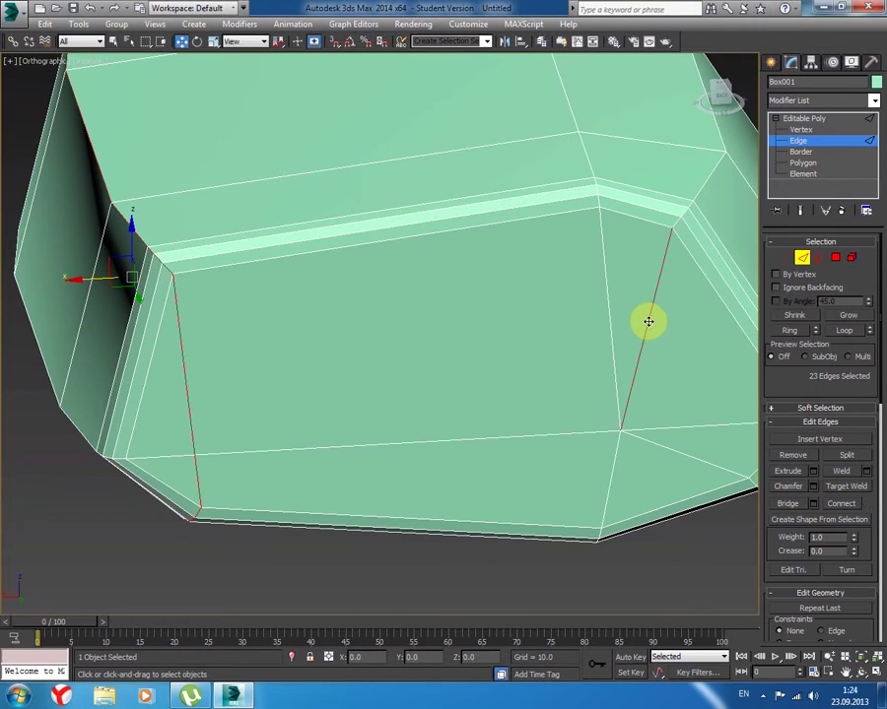
pyautogui.scroll(-3, 520, 429)
pyautogui.scroll(-2, 521, 447)
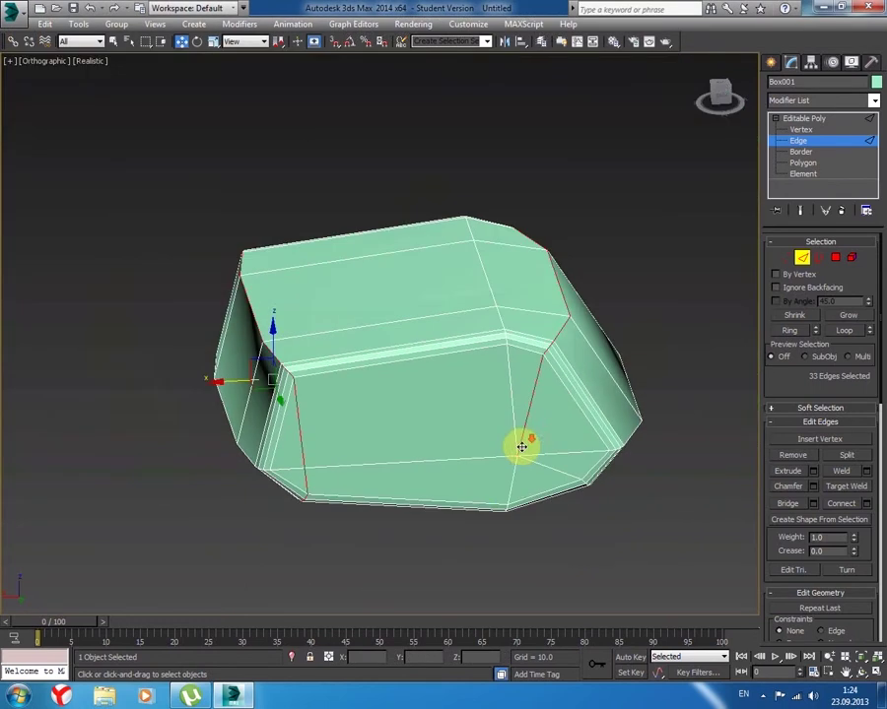
pyautogui.moveTo(545, 515)
pyautogui.keyDown('alt'); pyautogui.mouseDown(button='middle')
pyautogui.moveTo(402, 461)
pyautogui.moveTo(465, 489)
pyautogui.moveTo(450, 448)
pyautogui.mouseUp(button='middle'); pyautogui.keyUp('alt')
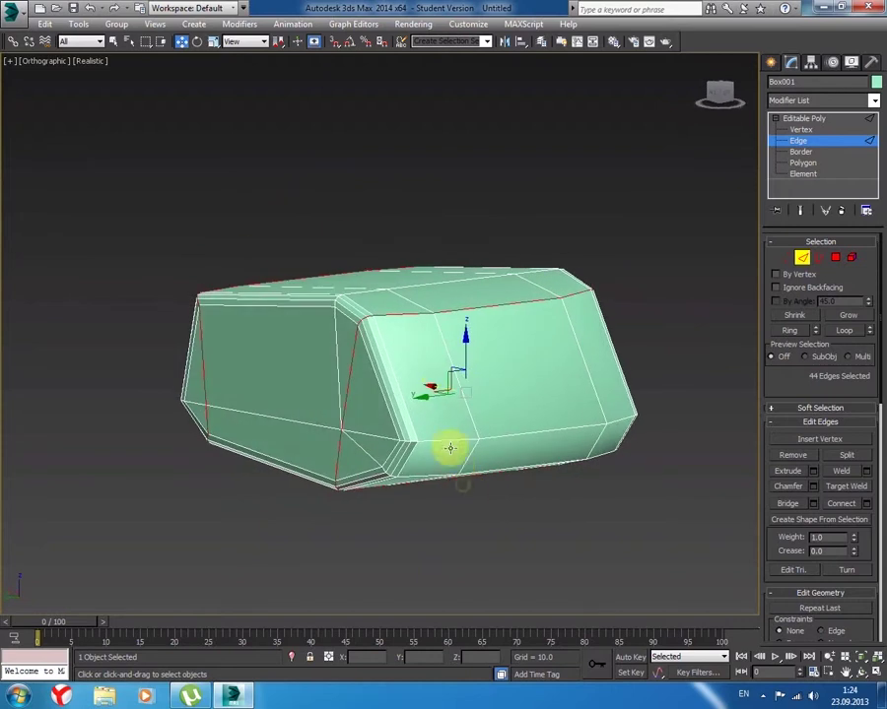
pyautogui.keyDown('ctrl'); pyautogui.doubleClick(321, 428); pyautogui.keyUp('ctrl')
pyautogui.moveTo(347, 451)
pyautogui.keyDown('alt'); pyautogui.mouseDown(button='middle')
pyautogui.moveTo(508, 444)
pyautogui.moveTo(588, 463)
pyautogui.moveTo(639, 462)
pyautogui.moveTo(436, 459)
pyautogui.moveTo(293, 475)
pyautogui.moveTo(323, 434)
pyautogui.moveTo(292, 447)
pyautogui.moveTo(297, 501)
pyautogui.moveTo(363, 449)
pyautogui.mouseUp(button='middle'); pyautogui.keyUp('alt')
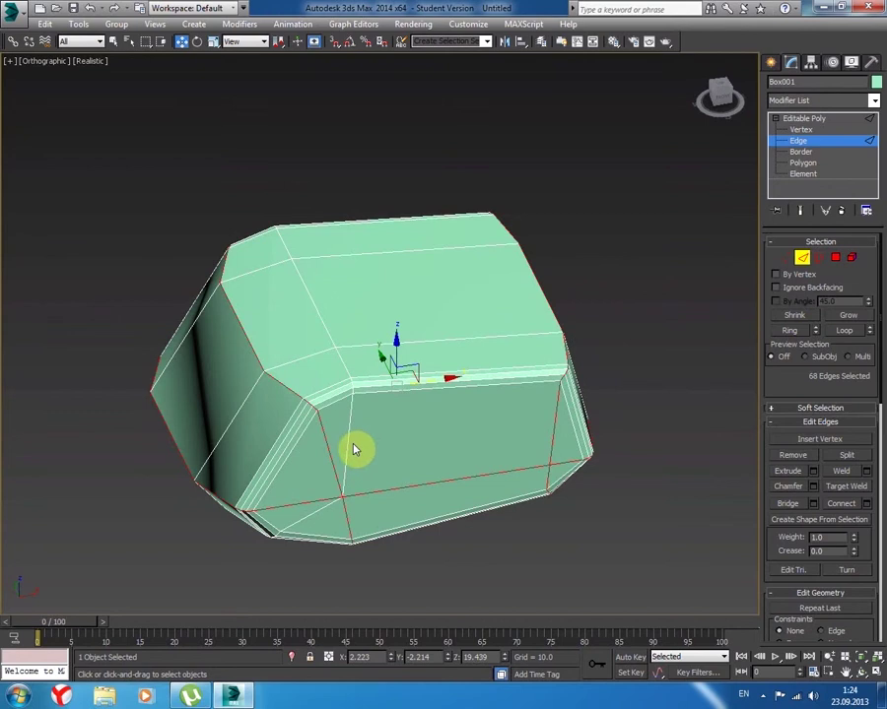
# - Set the edge chamfer to 1 segment with amount 1.235
pyautogui.click(813, 487)
pyautogui.moveTo(392, 371); pyautogui.dragTo(391, 367)
pyautogui.moveTo(327, 391)
pyautogui.keyDown('alt'); pyautogui.mouseDown(button='middle')
pyautogui.moveTo(288, 426)
pyautogui.moveTo(364, 375)
pyautogui.mouseUp(button='middle'); pyautogui.keyUp('alt')
pyautogui.moveTo(388, 342); pyautogui.dragTo(389, 345)
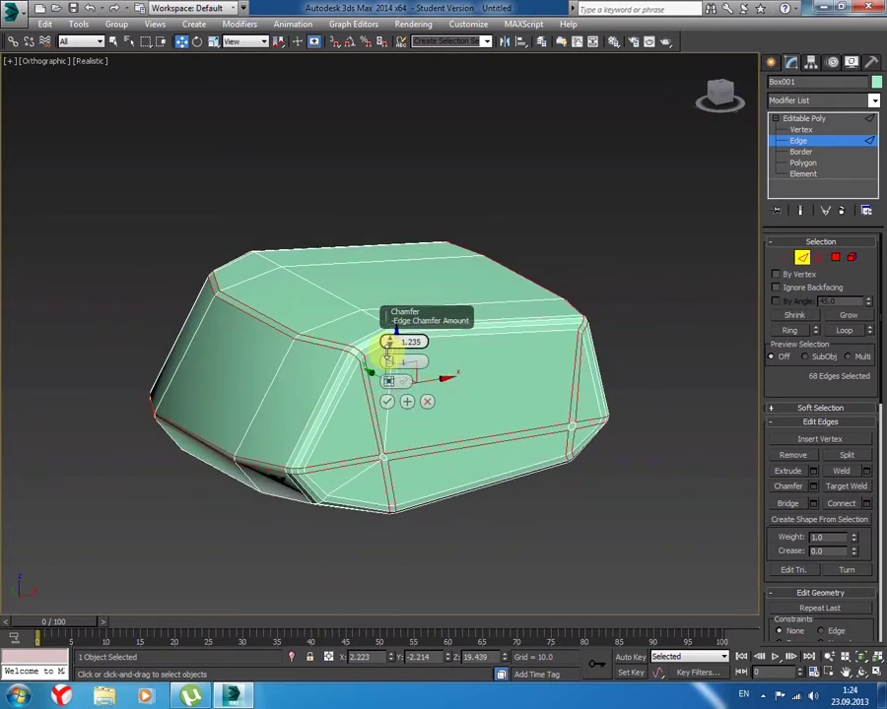
pyautogui.click(476, 553)
pyautogui.moveTo(476, 553)
pyautogui.keyDown('alt'); pyautogui.mouseDown(button='middle')
pyautogui.moveTo(469, 548)
pyautogui.moveTo(437, 576)
pyautogui.moveTo(431, 522)
pyautogui.mouseUp(button='middle'); pyautogui.keyUp('alt')
pyautogui.hotkey('ctrl', 'z')
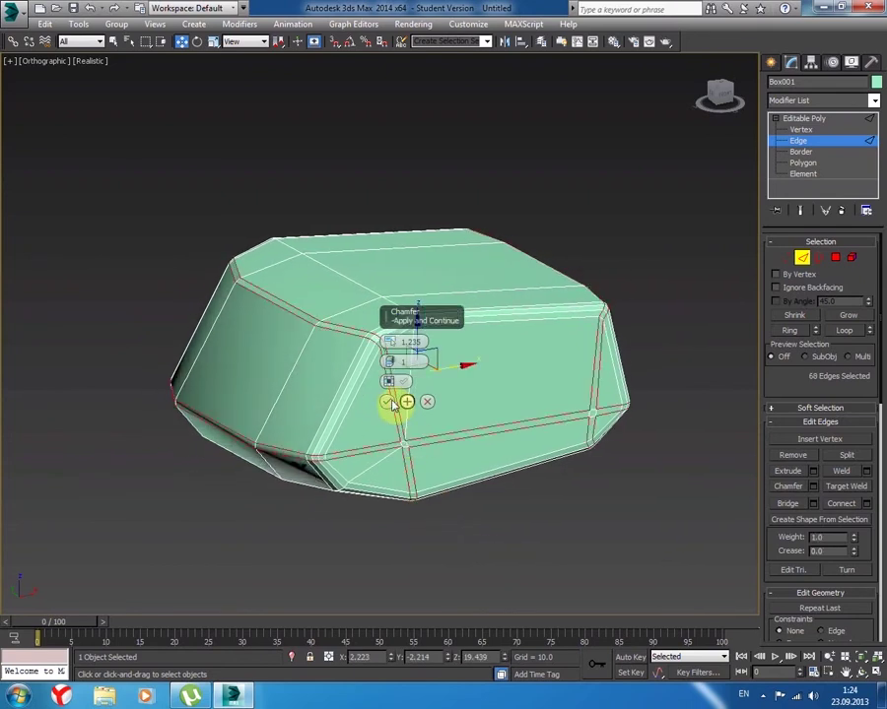
# - Commit the chamfer and zoom in to inspect a chamfered corner
pyautogui.click(387, 401)
pyautogui.keyDown('alt'); pyautogui.moveTo(467, 538); pyautogui.dragTo(525, 530, button='middle'); pyautogui.keyUp('alt')
pyautogui.scroll(5, 448, 487)
pyautogui.keyDown('alt'); pyautogui.moveTo(446, 487); pyautogui.dragTo(491, 562, button='middle'); pyautogui.keyUp('alt')
pyautogui.scroll(3, 469, 517)
pyautogui.scroll(3, 597, 497)
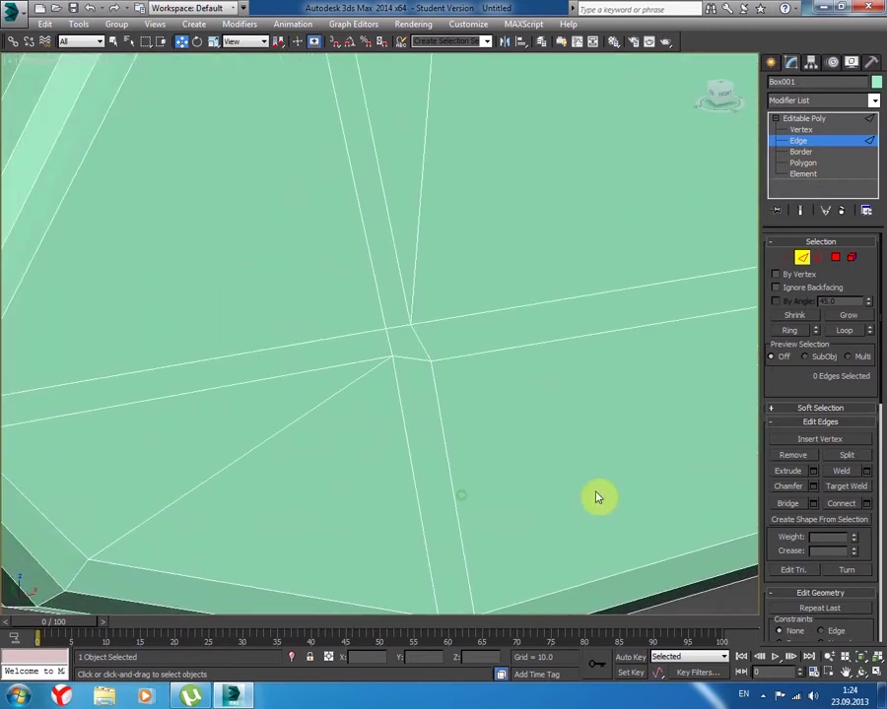
# - Weld the four corner vertices with a 4.057 weld threshold
pyautogui.click(785, 257)
pyautogui.moveTo(372, 321); pyautogui.dragTo(458, 393)
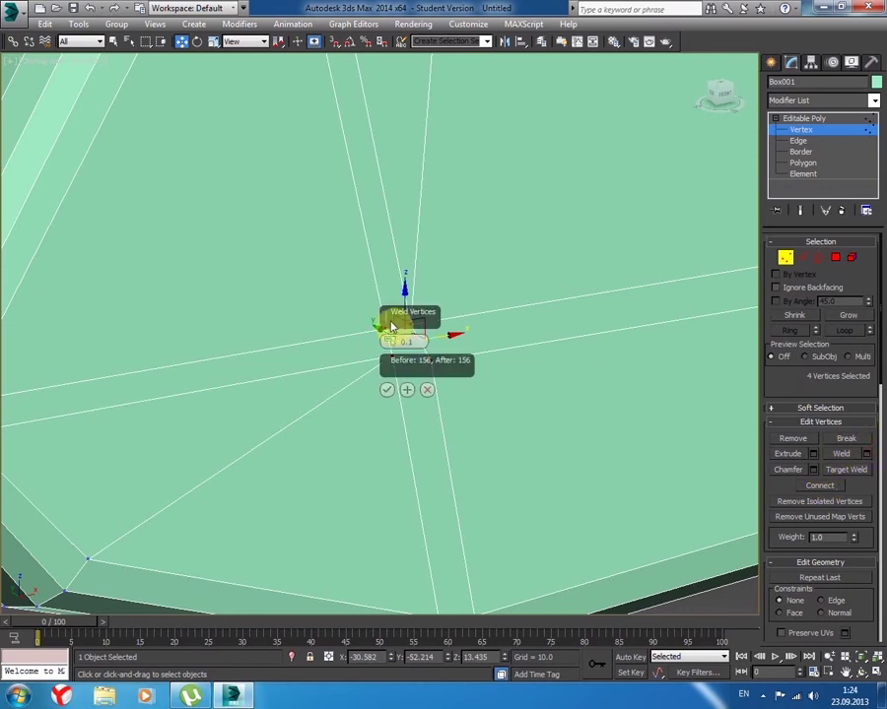
pyautogui.moveTo(390, 344); pyautogui.dragTo(394, 272)
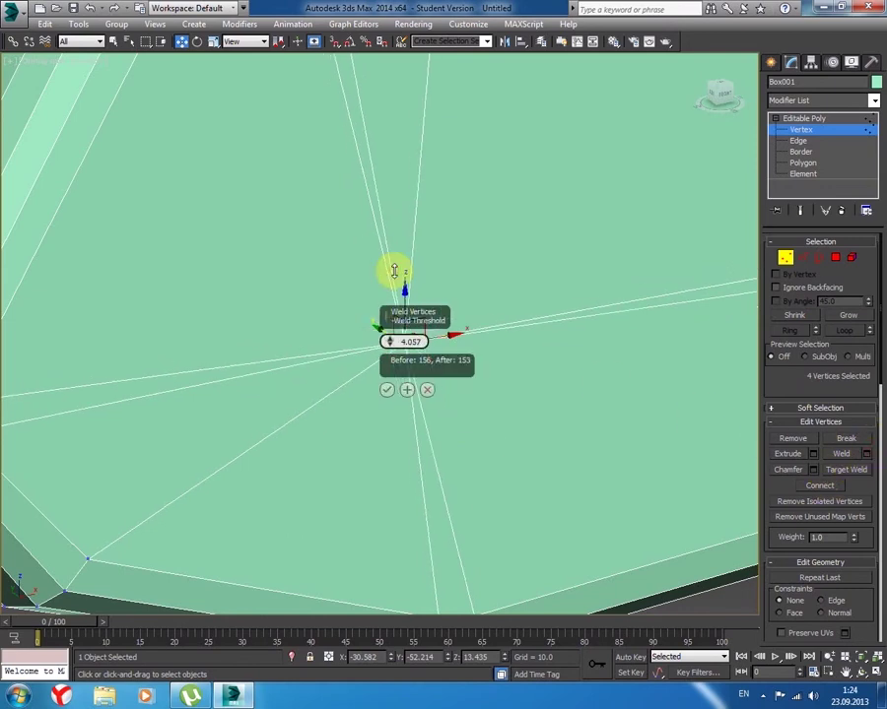
pyautogui.moveTo(335, 342); pyautogui.dragTo(273, 353, button='middle')
pyautogui.click(395, 388)
# - Render a preview, then box-select another corner's four clustered vertices
pyautogui.click(665, 44)
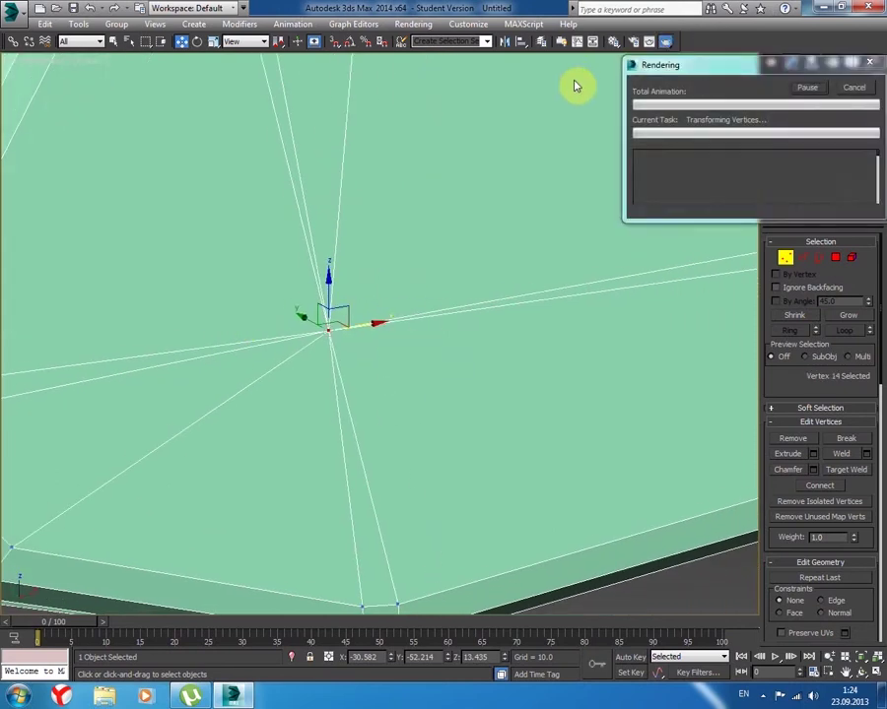
pyautogui.click(651, 150)
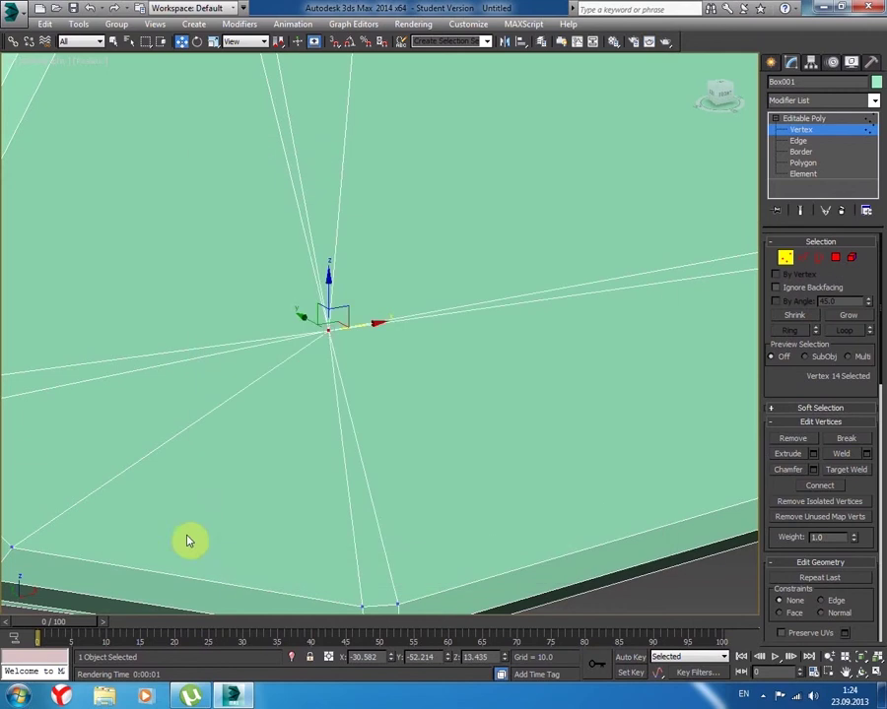
pyautogui.scroll(2, 376, 337)
pyautogui.scroll(3, 375, 298)
pyautogui.moveTo(330, 293)
pyautogui.keyDown('alt'); pyautogui.mouseDown(button='middle')
pyautogui.moveTo(420, 323)
pyautogui.moveTo(503, 310)
pyautogui.moveTo(263, 407)
pyautogui.mouseUp(button='middle'); pyautogui.keyUp('alt')
pyautogui.moveTo(263, 407); pyautogui.dragTo(330, 451)
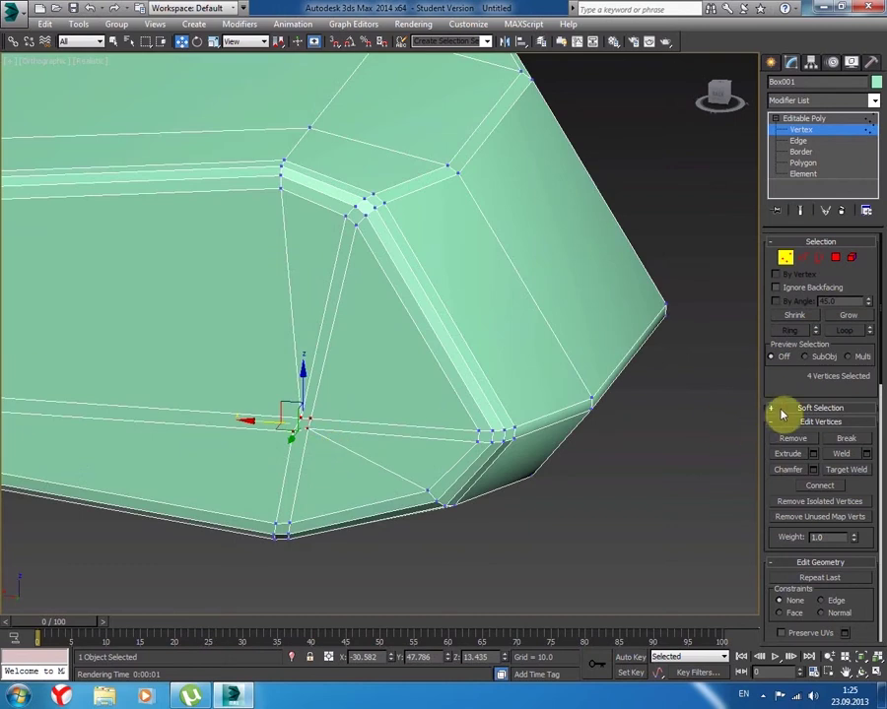
# - Weld the selected cluster and the next corner's vertex cluster into single vertices
pyautogui.click(842, 453)
pyautogui.moveTo(473, 519); pyautogui.dragTo(588, 474, button='middle')
pyautogui.scroll(-5, 588, 474)
pyautogui.scroll(2, 431, 435)
pyautogui.scroll(2, 417, 392)
pyautogui.moveTo(416, 417); pyautogui.dragTo(353, 383, button='middle')
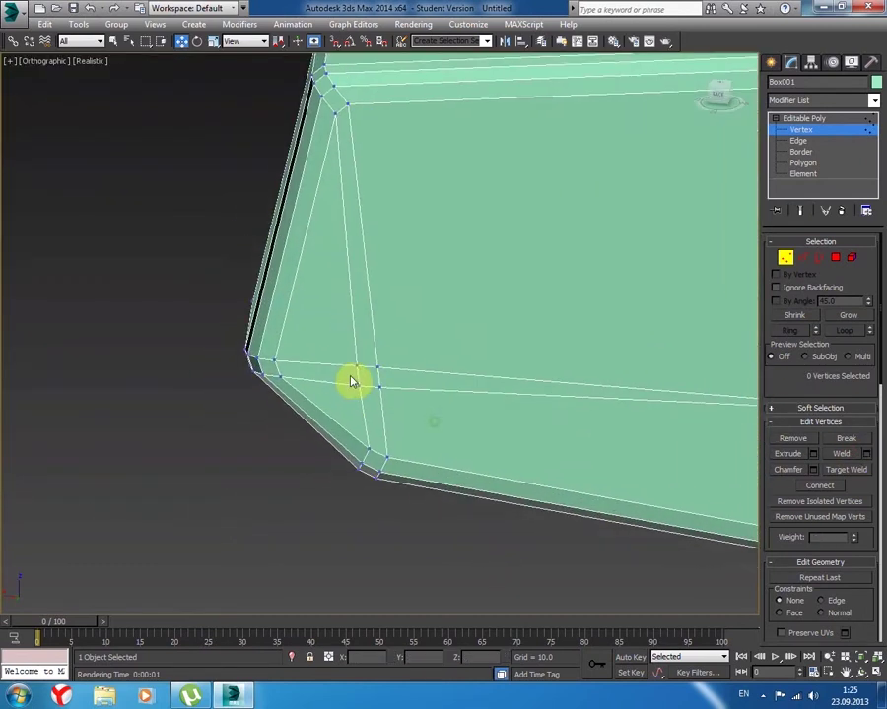
pyautogui.moveTo(397, 408); pyautogui.dragTo(399, 410)
pyautogui.click(841, 453)
# - Weld the last corner's vertex cluster, deselect all, and switch to Polygon level
pyautogui.moveTo(611, 455)
pyautogui.keyDown('alt'); pyautogui.mouseDown(button='middle')
pyautogui.moveTo(362, 420)
pyautogui.moveTo(540, 446)
pyautogui.moveTo(249, 463)
pyautogui.mouseUp(button='middle'); pyautogui.keyUp('alt')
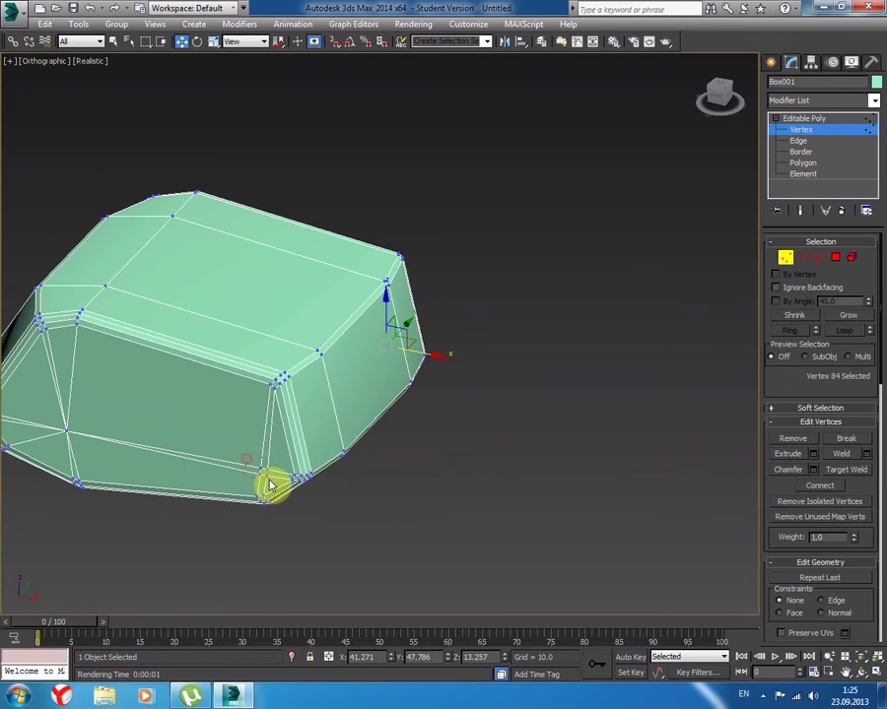
pyautogui.moveTo(276, 489); pyautogui.dragTo(279, 491)
pyautogui.click(841, 453)
pyautogui.click(316, 530)
pyautogui.moveTo(317, 530)
pyautogui.keyDown('alt'); pyautogui.mouseDown(button='middle')
pyautogui.moveTo(286, 510)
pyautogui.moveTo(273, 484)
pyautogui.moveTo(414, 480)
pyautogui.moveTo(412, 510)
pyautogui.moveTo(351, 484)
pyautogui.moveTo(416, 485)
pyautogui.moveTo(338, 462)
pyautogui.moveTo(322, 473)
pyautogui.moveTo(327, 493)
pyautogui.moveTo(275, 508)
pyautogui.moveTo(395, 465)
pyautogui.moveTo(424, 444)
pyautogui.mouseUp(button='middle'); pyautogui.keyUp('alt')
pyautogui.click(836, 258)
pyautogui.moveTo(552, 434)
pyautogui.keyDown('alt'); pyautogui.mouseDown(button='middle')
pyautogui.moveTo(522, 404)
pyautogui.moveTo(475, 396)
pyautogui.moveTo(530, 410)
pyautogui.moveTo(544, 490)
pyautogui.moveTo(523, 498)
pyautogui.moveTo(596, 459)
pyautogui.moveTo(563, 481)
pyautogui.moveTo(530, 428)
pyautogui.moveTo(563, 439)
pyautogui.mouseUp(button='middle'); pyautogui.keyUp('alt')
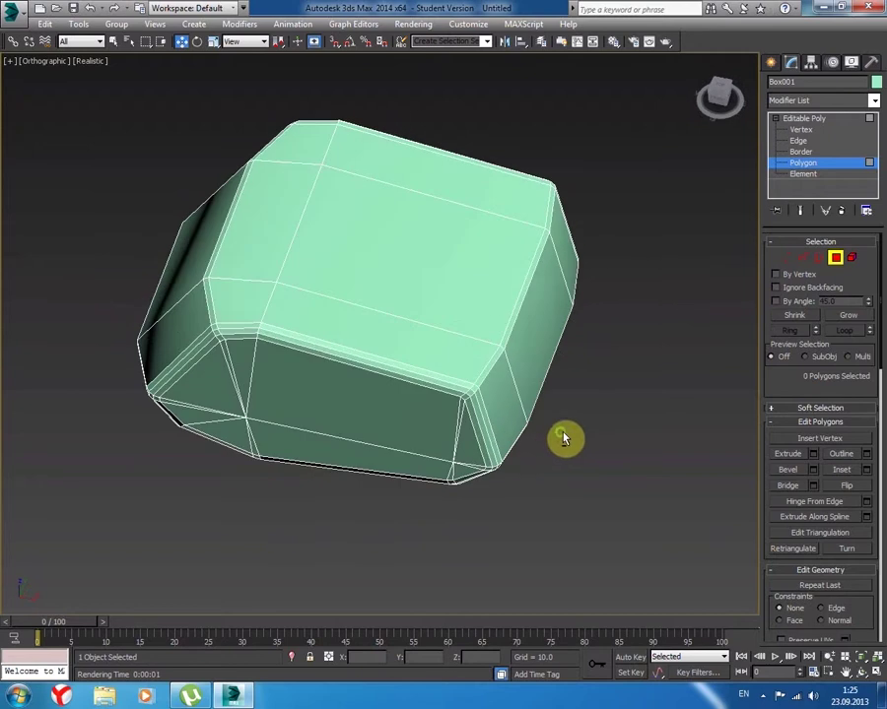
# - Add a TurboSmooth modifier to Box001 from the Modifier List and inspect the rounded hull
pyautogui.click(836, 258)
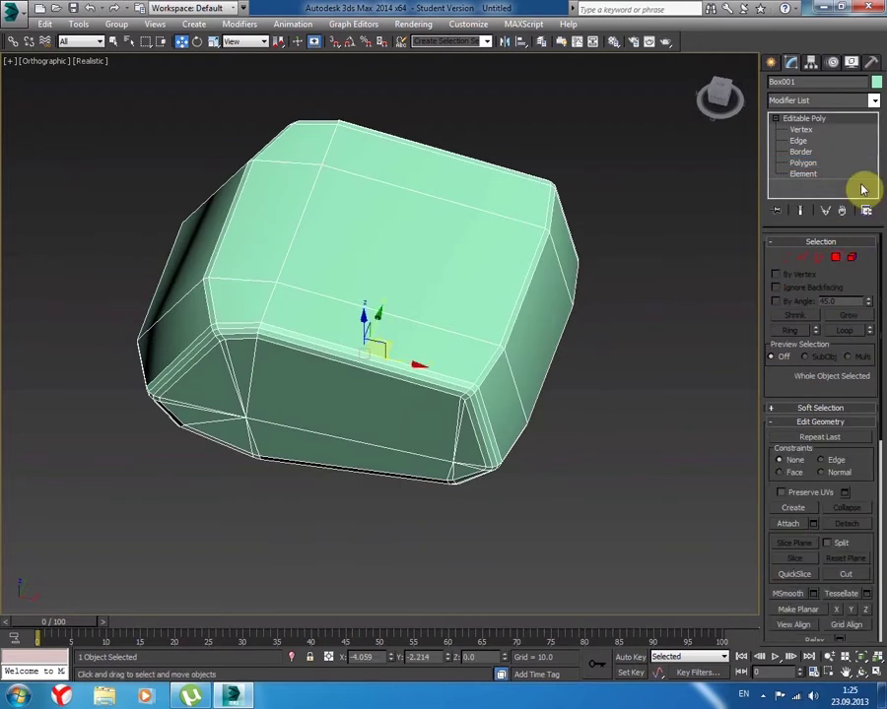
pyautogui.click(873, 101)
pyautogui.moveTo(873, 155); pyautogui.dragTo(884, 433)
pyautogui.click(833, 483)
pyautogui.keyDown('alt'); pyautogui.moveTo(532, 426); pyautogui.dragTo(493, 380, button='middle'); pyautogui.keyUp('alt')
pyautogui.moveTo(632, 339)
pyautogui.keyDown('alt'); pyautogui.mouseDown(button='middle')
pyautogui.moveTo(596, 398)
pyautogui.moveTo(501, 378)
pyautogui.moveTo(577, 386)
pyautogui.moveTo(558, 376)
pyautogui.mouseUp(button='middle'); pyautogui.keyUp('alt')
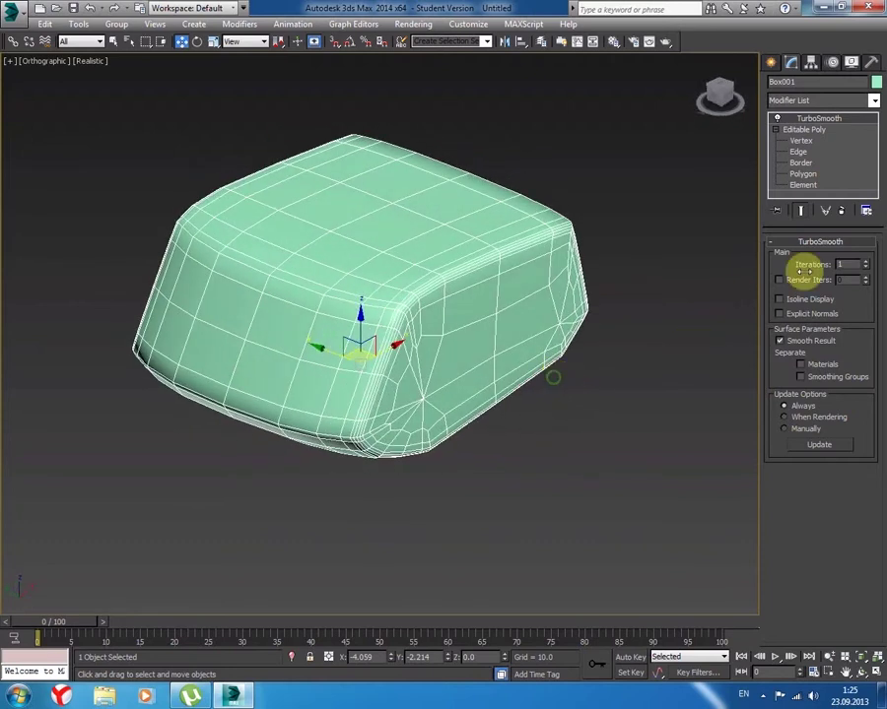
pyautogui.click(810, 134)
pyautogui.click(800, 210)
pyautogui.click(834, 257)
pyautogui.moveTo(618, 244)
pyautogui.keyDown('alt'); pyautogui.mouseDown(button='middle')
pyautogui.moveTo(558, 276)
pyautogui.moveTo(432, 261)
pyautogui.mouseUp(button='middle'); pyautogui.keyUp('alt')
pyautogui.click(431, 260)
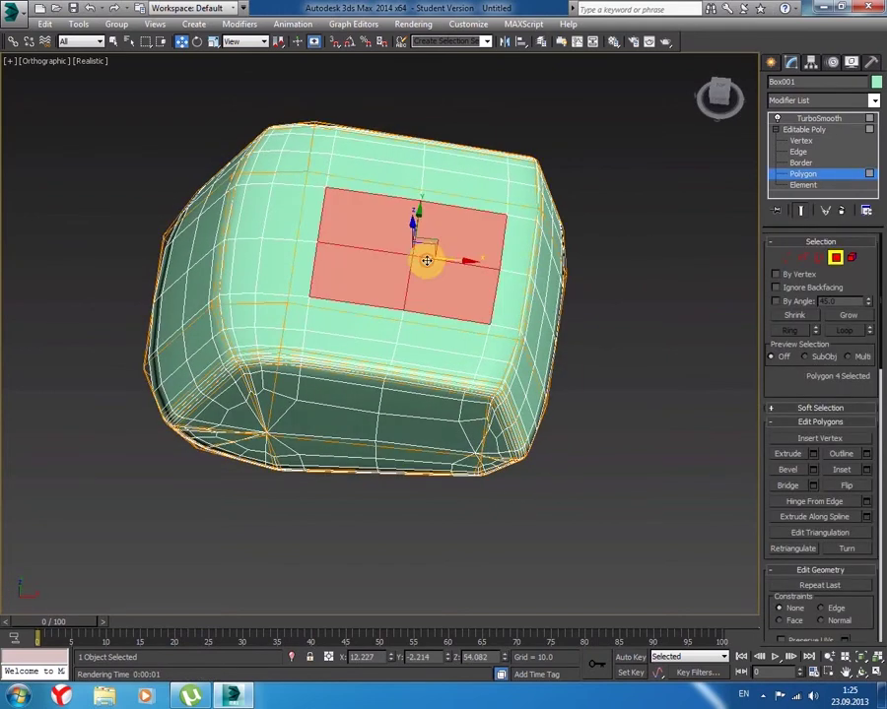
pyautogui.moveTo(565, 306)
pyautogui.keyDown('alt'); pyautogui.mouseDown(button='middle')
pyautogui.moveTo(507, 291)
pyautogui.moveTo(461, 323)
pyautogui.moveTo(483, 326)
pyautogui.moveTo(482, 300)
pyautogui.moveTo(512, 320)
pyautogui.mouseUp(button='middle'); pyautogui.keyUp('alt')
pyautogui.keyDown('ctrl'); pyautogui.click(473, 336); pyautogui.keyUp('ctrl')
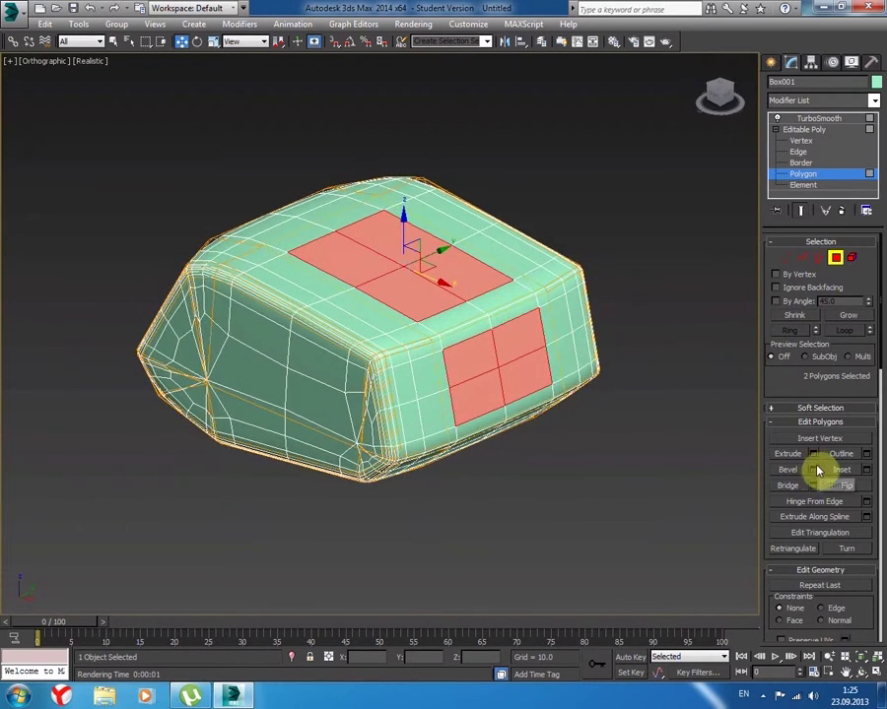
pyautogui.click(813, 454)
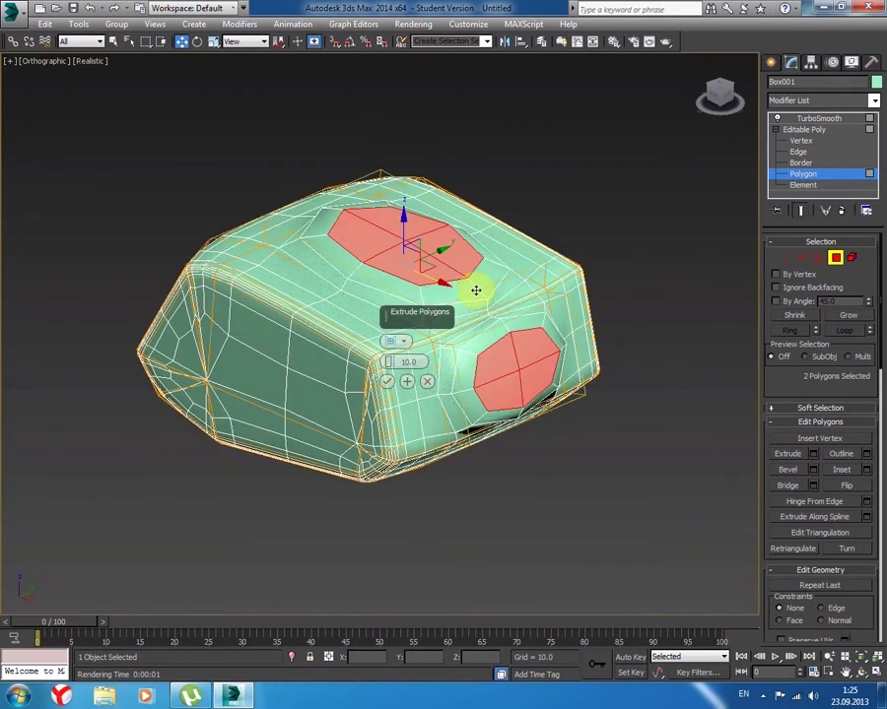
pyautogui.hotkey('ctrl', 'z')
pyautogui.hotkey('ctrl', 'z')
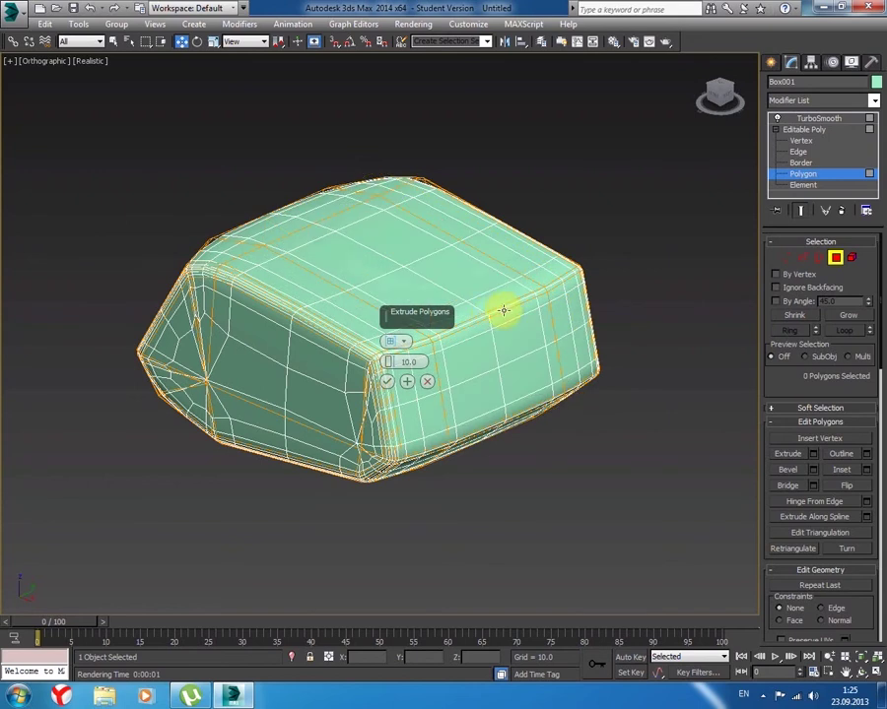
pyautogui.hotkey('ctrl', 'z')
pyautogui.keyDown('ctrl'); pyautogui.click(493, 314); pyautogui.keyUp('ctrl')
pyautogui.keyDown('ctrl'); pyautogui.click(498, 332); pyautogui.keyUp('ctrl')
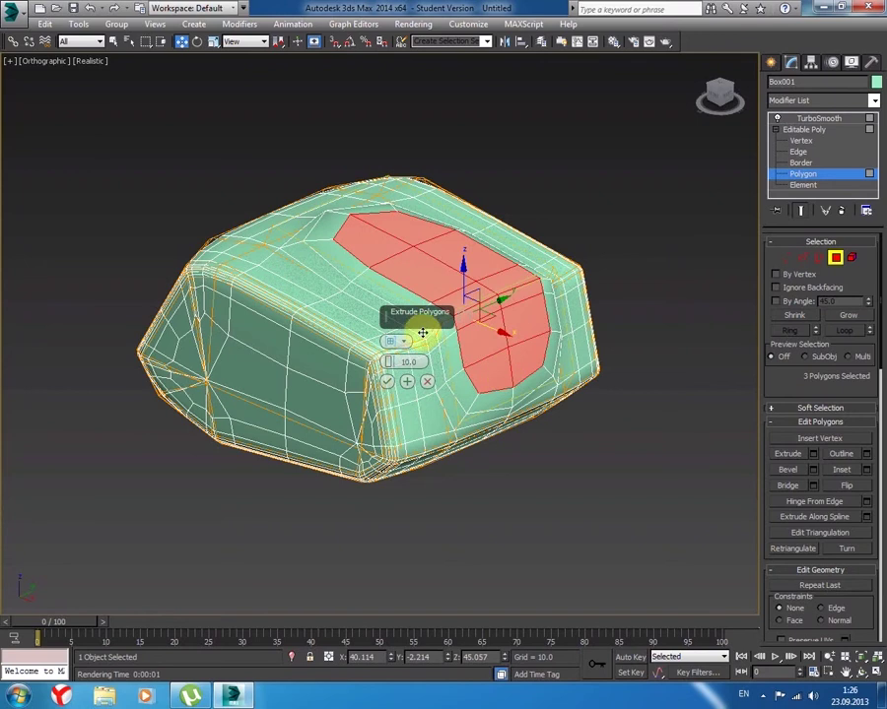
pyautogui.moveTo(388, 363); pyautogui.dragTo(390, 388)
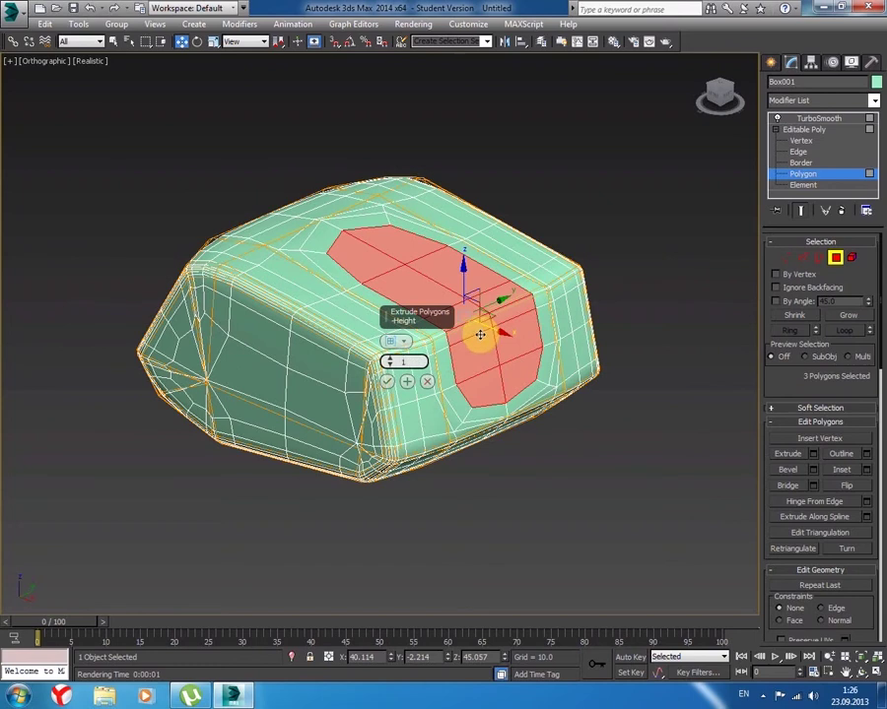
pyautogui.click(409, 384)
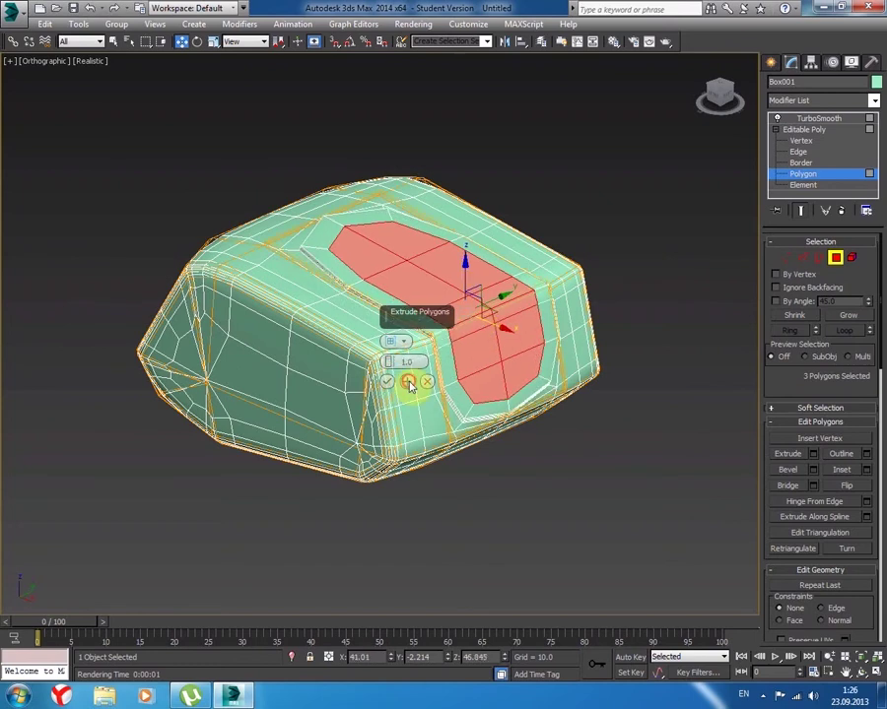
pyautogui.moveTo(394, 381)
pyautogui.keyDown('alt'); pyautogui.mouseDown(button='middle')
pyautogui.moveTo(454, 381)
pyautogui.moveTo(476, 396)
pyautogui.moveTo(398, 404)
pyautogui.moveTo(361, 363)
pyautogui.moveTo(424, 346)
pyautogui.moveTo(470, 366)
pyautogui.moveTo(426, 386)
pyautogui.mouseUp(button='middle'); pyautogui.keyUp('alt')
pyautogui.click(427, 383)
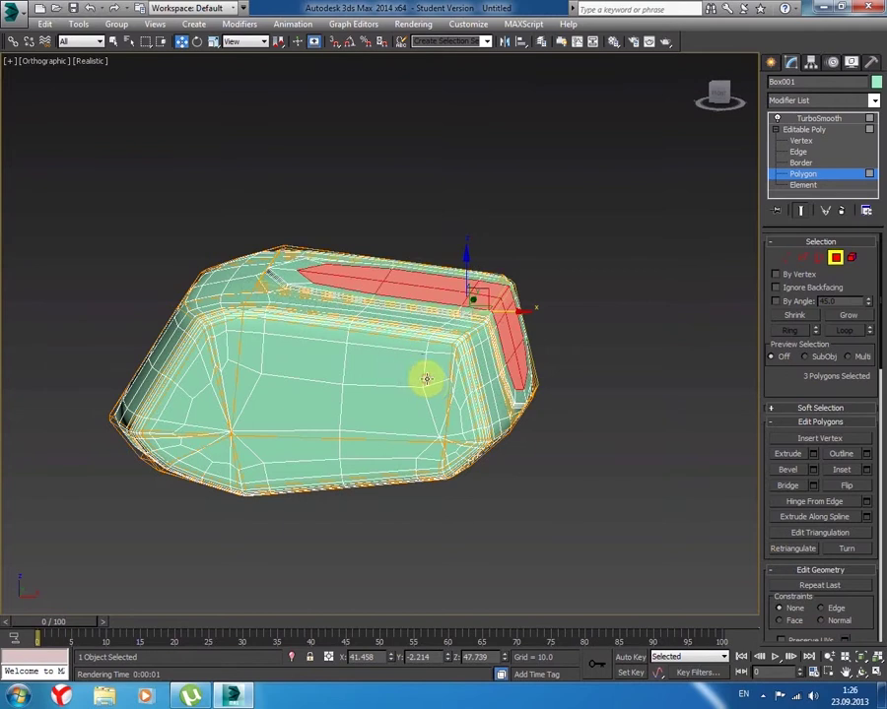
pyautogui.keyDown('alt'); pyautogui.moveTo(558, 402); pyautogui.dragTo(547, 383, button='middle'); pyautogui.keyUp('alt')
pyautogui.scroll(5, 498, 352)
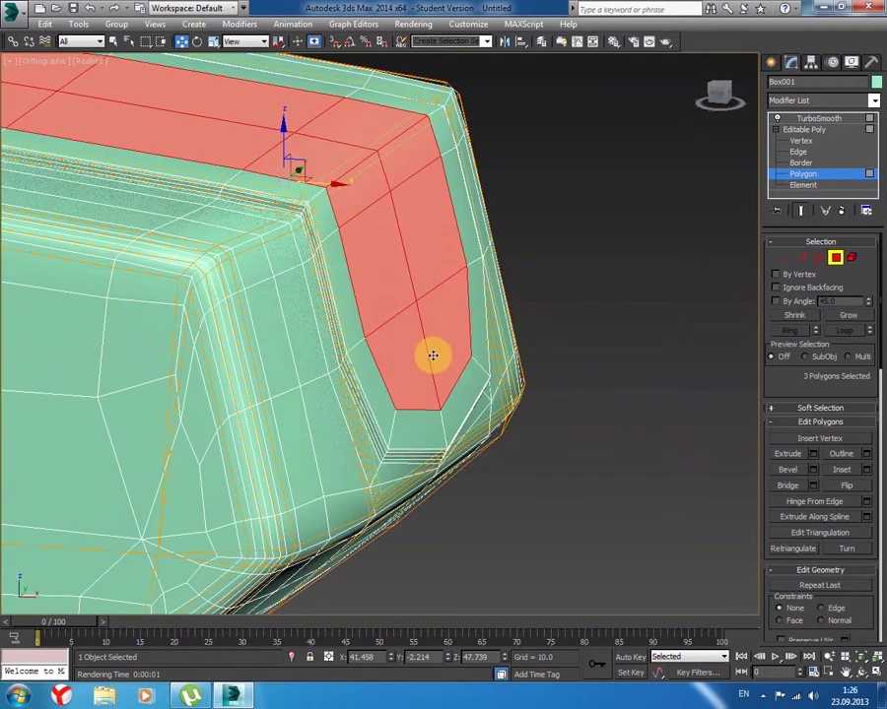
pyautogui.hotkey('ctrl', 'z')
pyautogui.hotkey('ctrl', 'z')
pyautogui.click(609, 355)
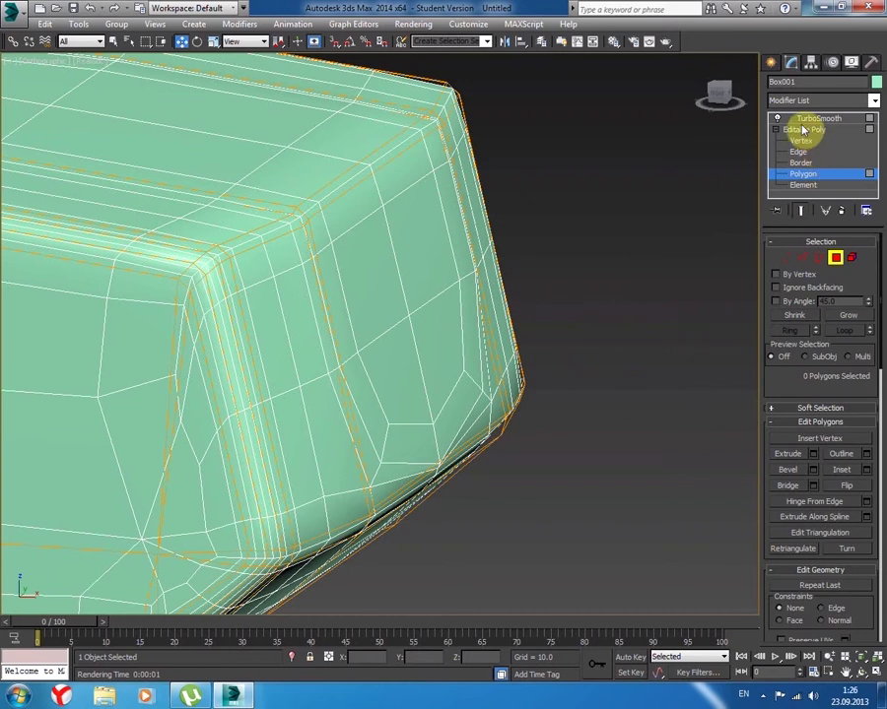
# - Turn off Show End Result and select the hull's side, chamfer strip and top polygons
pyautogui.click(801, 212)
pyautogui.moveTo(329, 351)
pyautogui.keyDown('alt'); pyautogui.mouseDown(button='middle')
pyautogui.moveTo(398, 361)
pyautogui.moveTo(356, 367)
pyautogui.moveTo(365, 345)
pyautogui.moveTo(402, 348)
pyautogui.moveTo(285, 347)
pyautogui.moveTo(293, 349)
pyautogui.mouseUp(button='middle'); pyautogui.keyUp('alt')
pyautogui.click(305, 396)
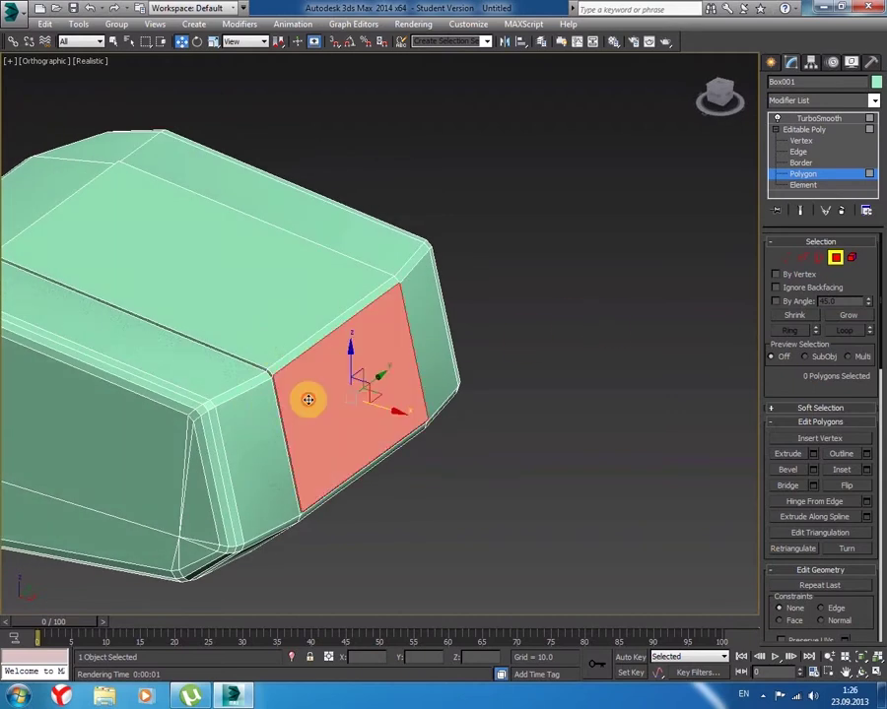
pyautogui.keyDown('ctrl'); pyautogui.click(294, 349); pyautogui.keyUp('ctrl')
pyautogui.keyDown('ctrl'); pyautogui.click(260, 320); pyautogui.keyUp('ctrl')
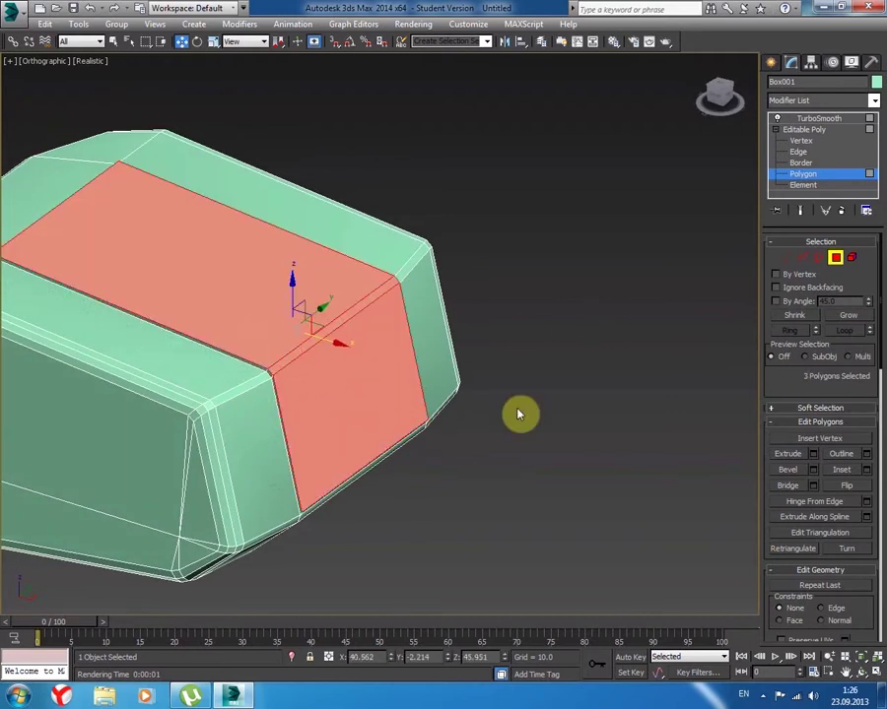
# - Bevel the faces along Local Normal, lowering the height to about 0.86
pyautogui.click(814, 470)
pyautogui.keyDown('alt'); pyautogui.moveTo(449, 419); pyautogui.dragTo(394, 325, button='middle'); pyautogui.keyUp('alt')
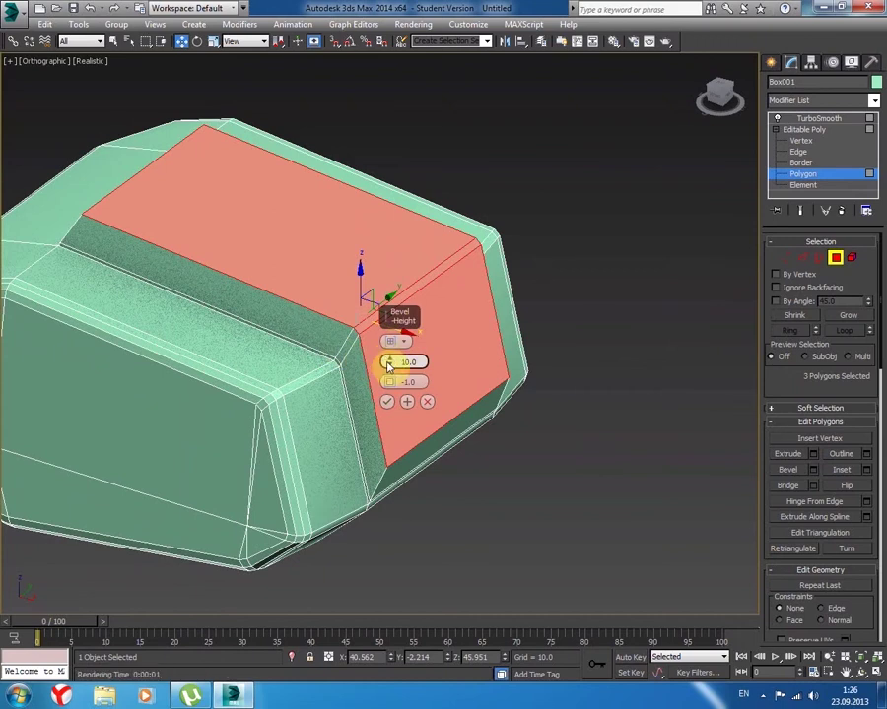
pyautogui.click(398, 341)
pyautogui.click(408, 364)
pyautogui.moveTo(389, 366); pyautogui.dragTo(386, 402)
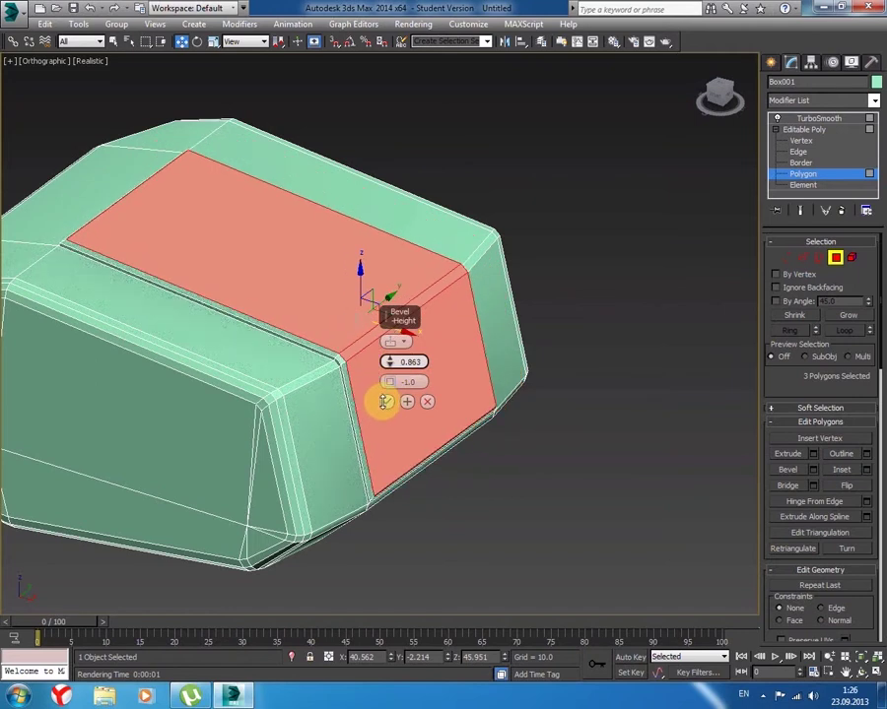
pyautogui.moveTo(384, 401); pyautogui.dragTo(375, 402)
pyautogui.moveTo(376, 402)
pyautogui.keyDown('alt'); pyautogui.mouseDown(button='middle')
pyautogui.moveTo(501, 482)
pyautogui.moveTo(382, 481)
pyautogui.moveTo(428, 455)
pyautogui.moveTo(463, 465)
pyautogui.moveTo(434, 443)
pyautogui.mouseUp(button='middle'); pyautogui.keyUp('alt')
# - Reselect and commit the 0.863-height bevel, then select a side polygon
pyautogui.click(522, 468)
pyautogui.click(405, 433)
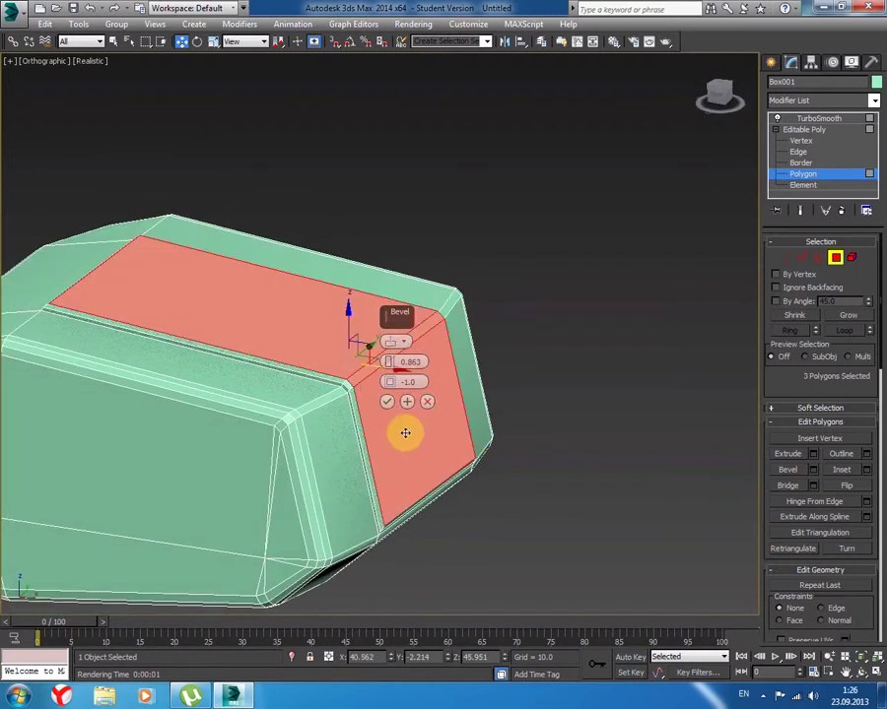
pyautogui.click(387, 401)
pyautogui.click(477, 515)
pyautogui.moveTo(477, 516)
pyautogui.keyDown('alt'); pyautogui.mouseDown(button='middle')
pyautogui.moveTo(574, 500)
pyautogui.moveTo(537, 521)
pyautogui.moveTo(297, 500)
pyautogui.mouseUp(button='middle'); pyautogui.keyUp('alt')
pyautogui.click(297, 501)
pyautogui.moveTo(448, 477)
pyautogui.keyDown('alt'); pyautogui.mouseDown(button='middle')
pyautogui.moveTo(368, 438)
pyautogui.moveTo(333, 253)
pyautogui.mouseUp(button='middle'); pyautogui.keyUp('alt')
# - Select both hull side polygons and inset them by 4.916
pyautogui.keyDown('ctrl'); pyautogui.click(497, 455); pyautogui.keyUp('ctrl')
pyautogui.click(853, 474)
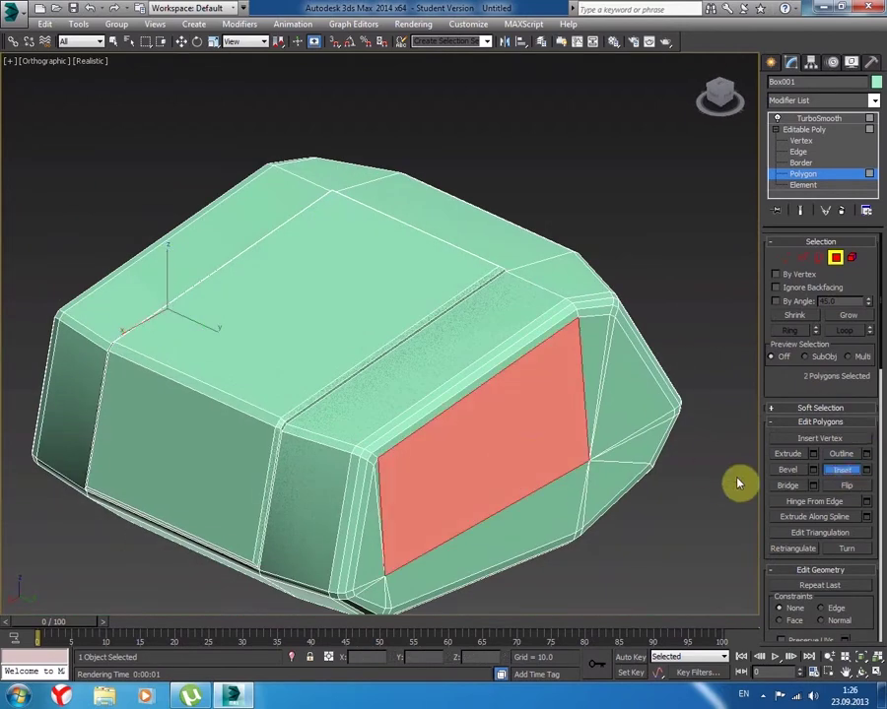
pyautogui.click(866, 470)
pyautogui.moveTo(390, 363); pyautogui.dragTo(391, 346)
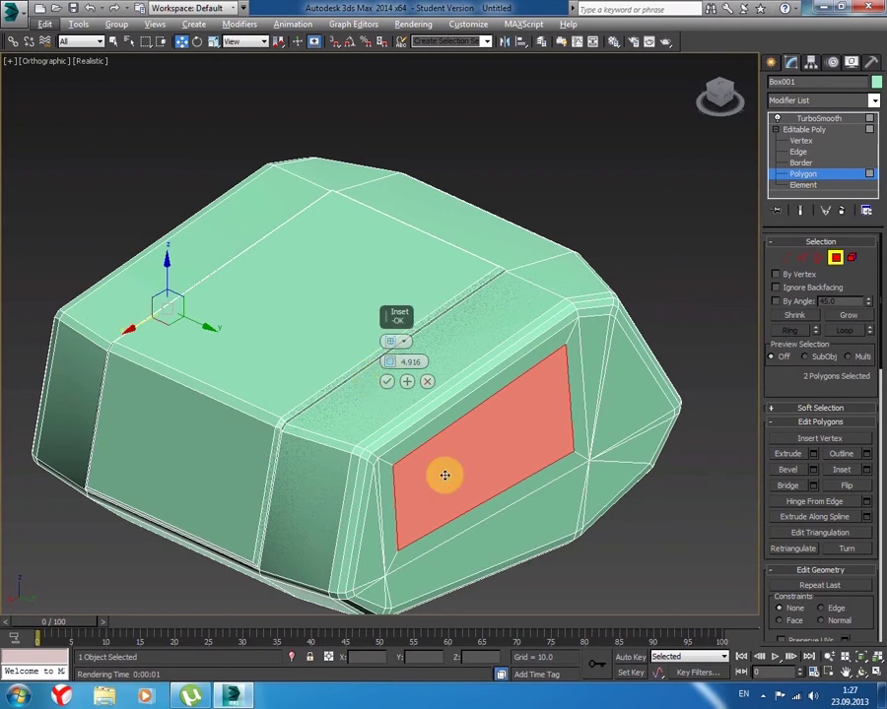
pyautogui.moveTo(406, 473)
pyautogui.keyDown('alt'); pyautogui.mouseDown(button='middle')
pyautogui.moveTo(486, 473)
pyautogui.moveTo(535, 461)
pyautogui.mouseUp(button='middle'); pyautogui.keyUp('alt')
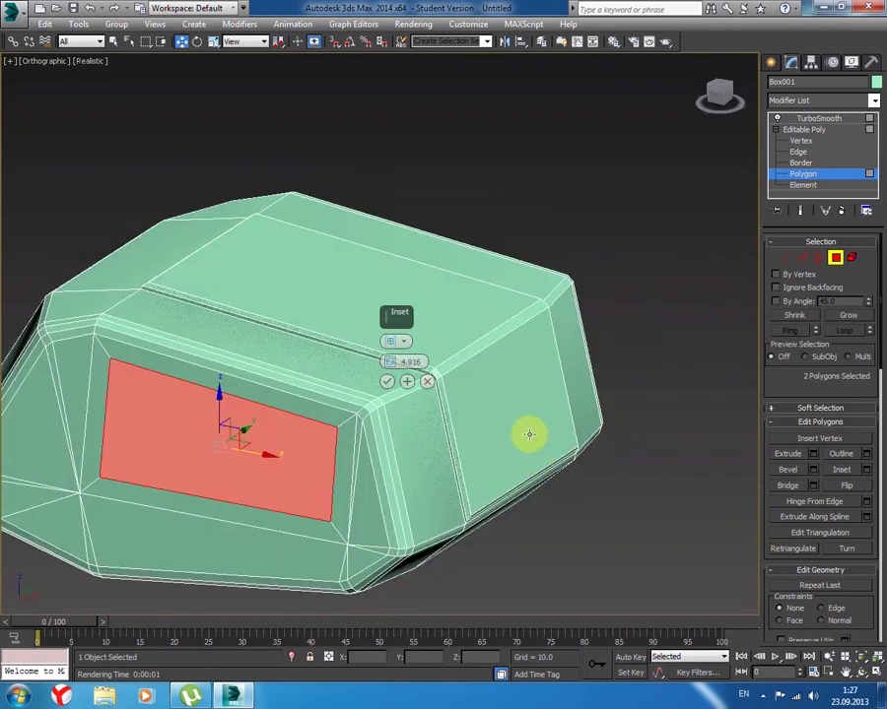
pyautogui.click(387, 381)
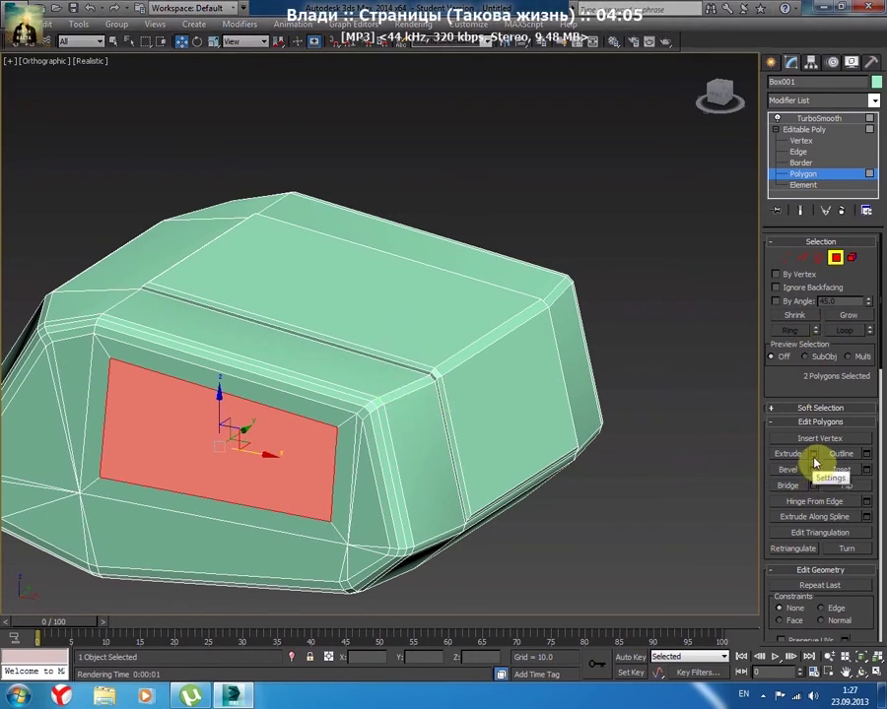
# - Bevel the inset side faces with height 0.863 and outline -1.0
pyautogui.click(813, 470)
pyautogui.moveTo(454, 505)
pyautogui.keyDown('alt'); pyautogui.mouseDown(button='middle')
pyautogui.moveTo(508, 508)
pyautogui.moveTo(400, 431)
pyautogui.mouseUp(button='middle'); pyautogui.keyUp('alt')
pyautogui.click(387, 403)
pyautogui.click(635, 471)
# - Apply the same 0.863 / -1.0 bevel to the large front face
pyautogui.moveTo(636, 471)
pyautogui.keyDown('alt'); pyautogui.mouseDown(button='middle')
pyautogui.moveTo(698, 506)
pyautogui.moveTo(689, 453)
pyautogui.moveTo(558, 453)
pyautogui.moveTo(621, 451)
pyautogui.mouseUp(button='middle'); pyautogui.keyUp('alt')
pyautogui.click(476, 455)
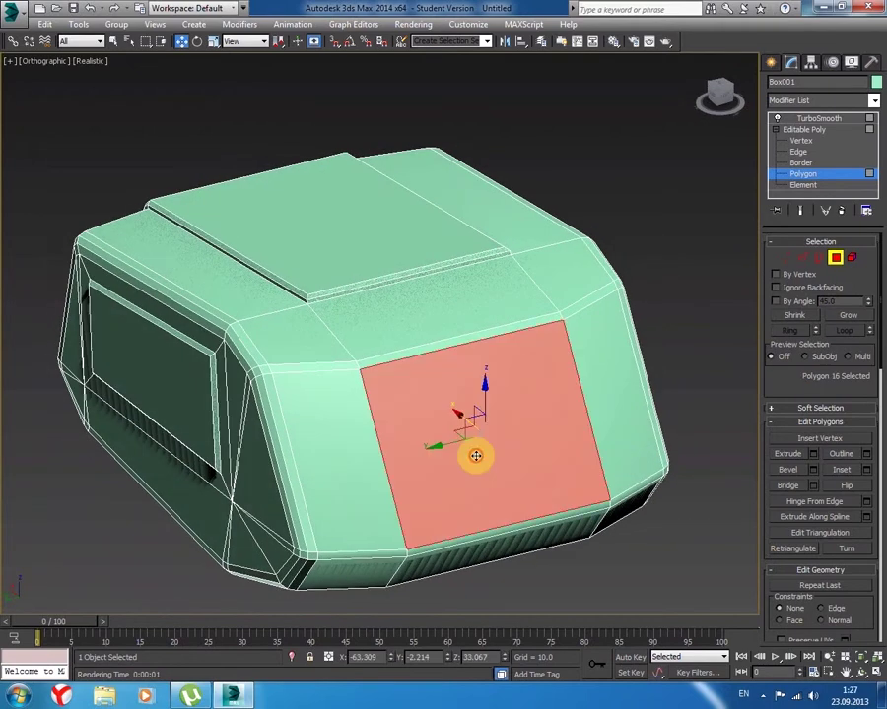
pyautogui.moveTo(485, 486)
pyautogui.keyDown('alt'); pyautogui.mouseDown(button='middle')
pyautogui.moveTo(523, 495)
pyautogui.moveTo(611, 489)
pyautogui.mouseUp(button='middle'); pyautogui.keyUp('alt')
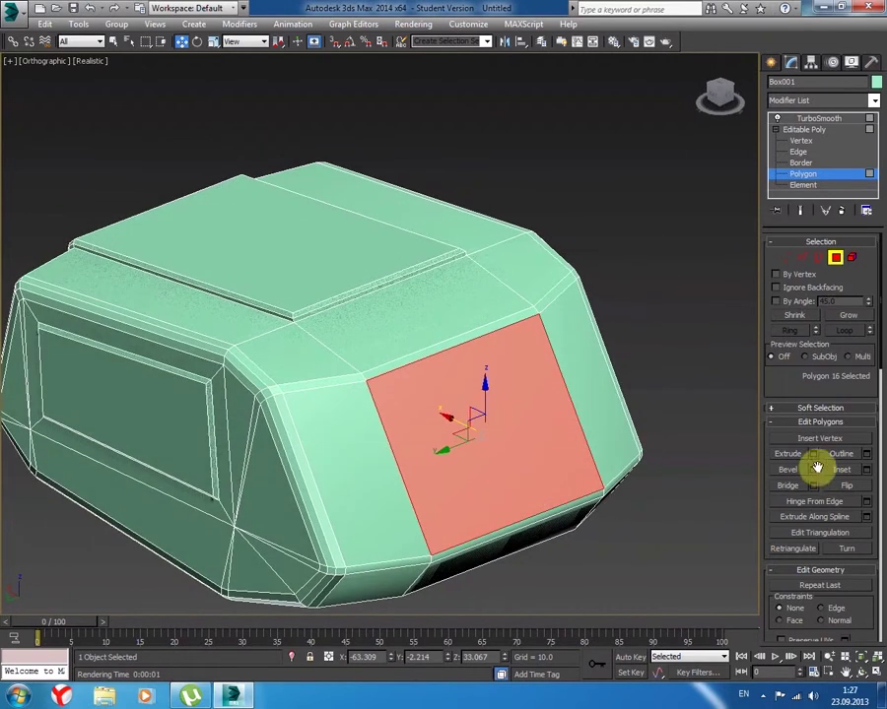
pyautogui.click(813, 471)
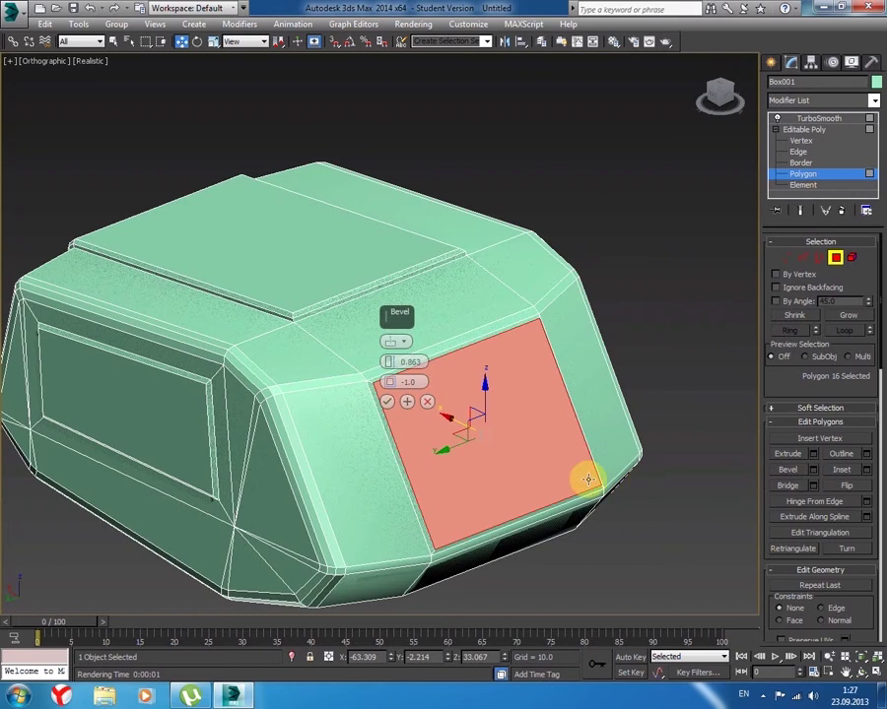
pyautogui.click(387, 402)
pyautogui.click(603, 535)
pyautogui.moveTo(570, 535)
pyautogui.keyDown('alt'); pyautogui.mouseDown(button='middle')
pyautogui.moveTo(459, 517)
pyautogui.moveTo(396, 483)
pyautogui.moveTo(459, 533)
pyautogui.moveTo(527, 532)
pyautogui.moveTo(518, 530)
pyautogui.moveTo(520, 511)
pyautogui.mouseUp(button='middle'); pyautogui.keyUp('alt')
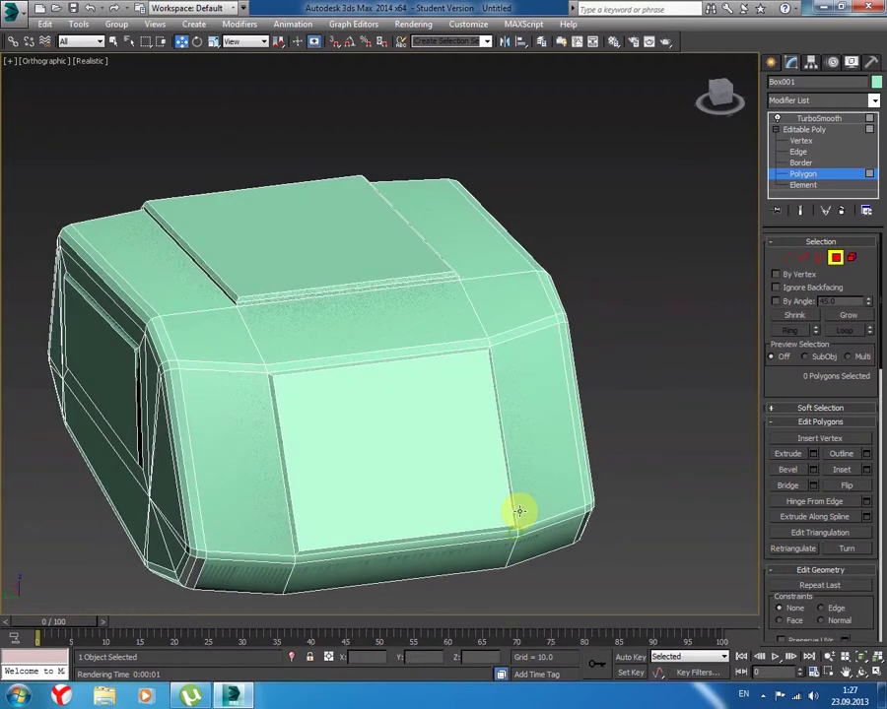
# - Select the two faces flanking the front plate and bevel them with height 0.4
pyautogui.click(239, 420)
pyautogui.keyDown('ctrl'); pyautogui.click(525, 417); pyautogui.keyUp('ctrl')
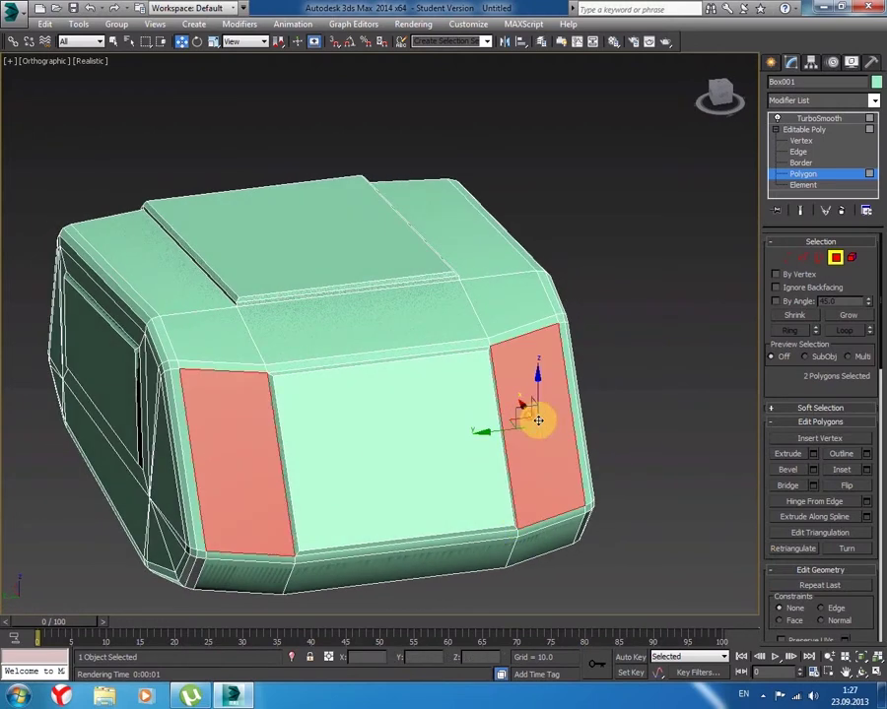
pyautogui.click(815, 470)
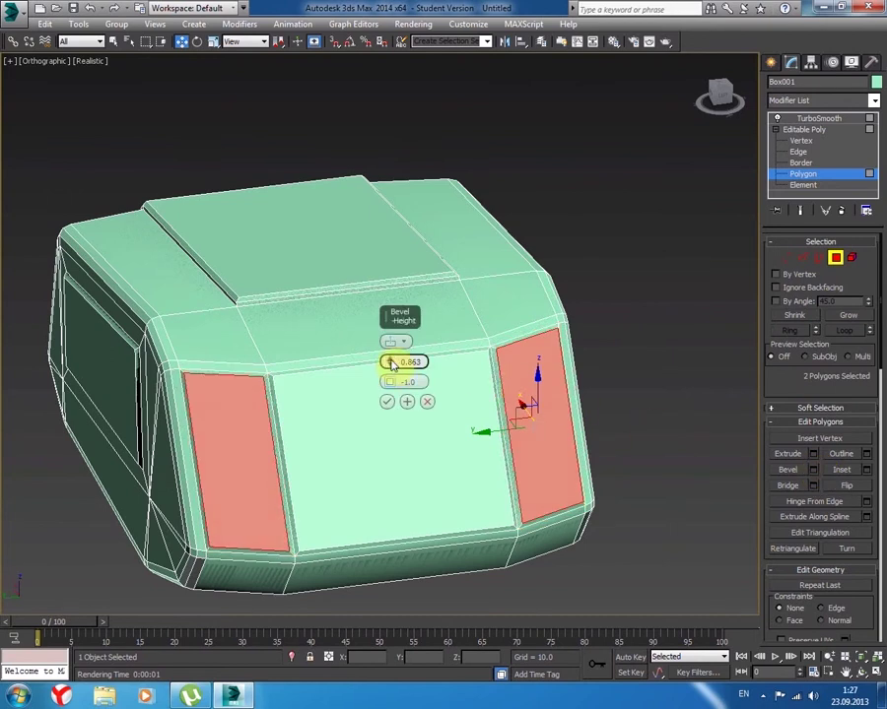
pyautogui.press('Tab')
pyautogui.moveTo(240, 433)
pyautogui.keyDown('alt'); pyautogui.mouseDown(button='middle')
pyautogui.moveTo(260, 435)
pyautogui.moveTo(286, 417)
pyautogui.mouseUp(button='middle'); pyautogui.keyUp('alt')
pyautogui.scroll(5, 246, 441)
pyautogui.scroll(2, 286, 418)
pyautogui.click(408, 403)
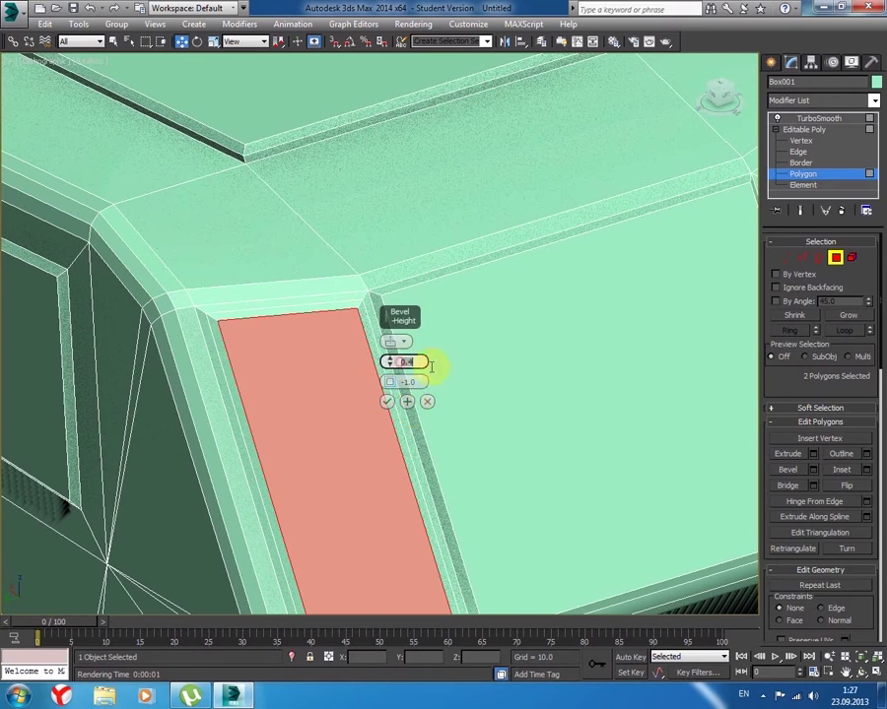
# - Add a flat bevel with outline -1, then a -0.4 height bevel to recess the panels
pyautogui.write('0')
pyautogui.press('Tab')
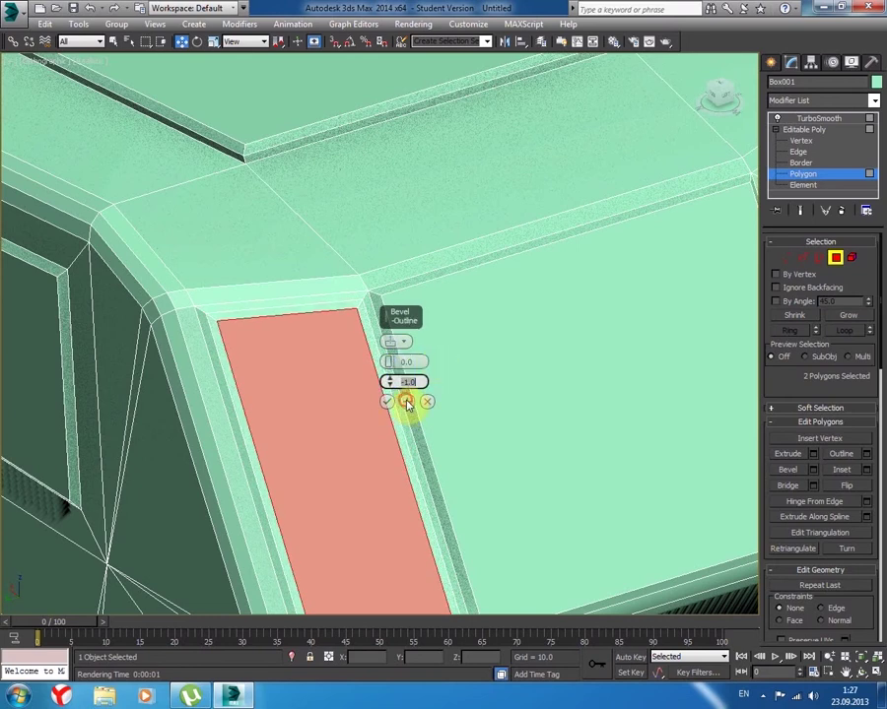
pyautogui.click(408, 403)
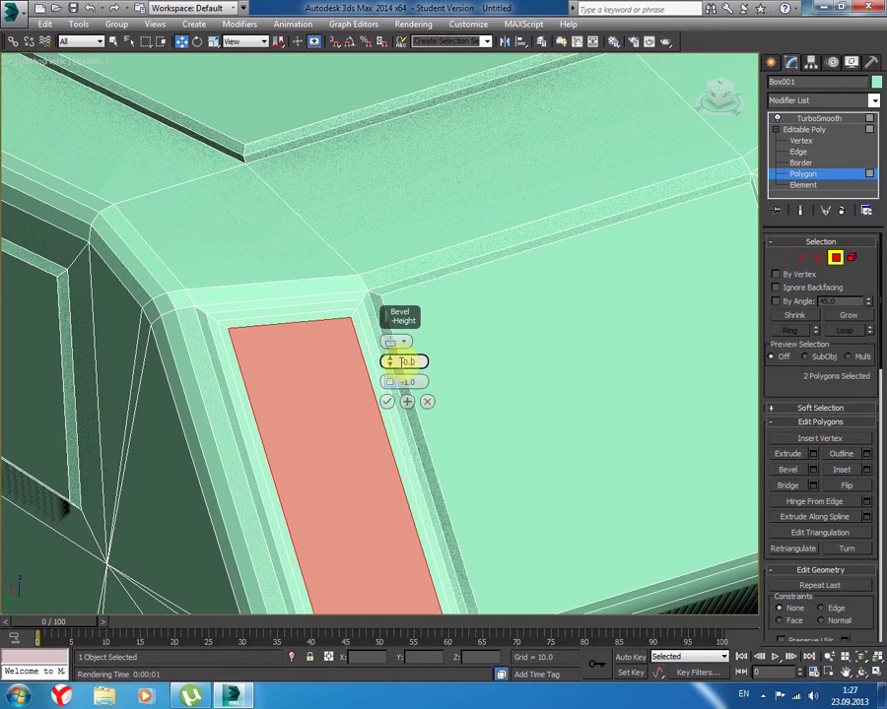
pyautogui.click(404, 362)
pyautogui.write('0.4-')
pyautogui.press('Tab')
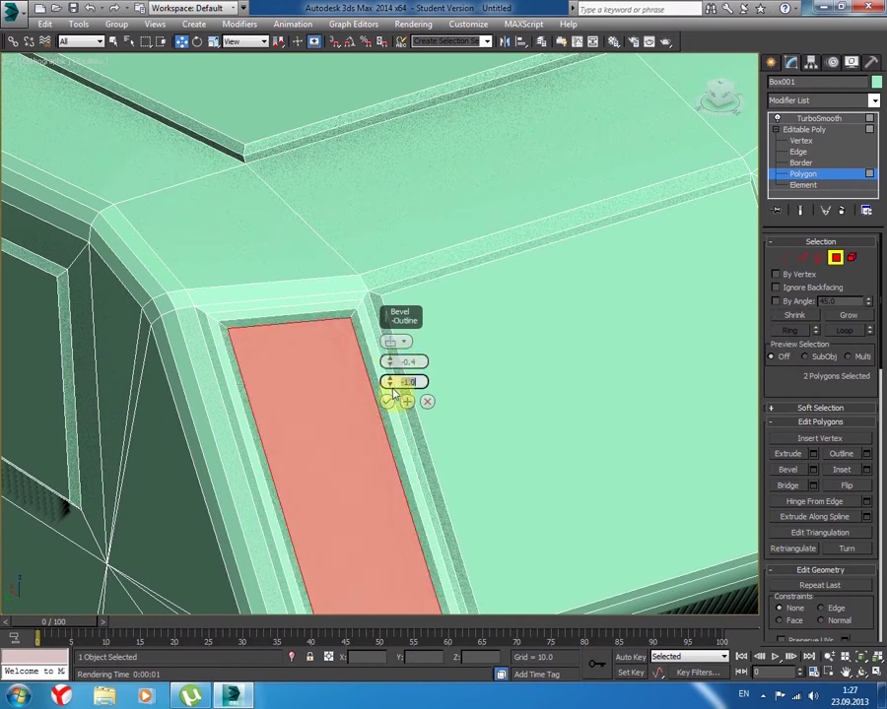
pyautogui.click(389, 403)
pyautogui.scroll(-3, 414, 395)
pyautogui.scroll(-5, 379, 376)
pyautogui.click(527, 545)
pyautogui.keyDown('alt'); pyautogui.moveTo(527, 545); pyautogui.dragTo(517, 530, button='middle'); pyautogui.keyUp('alt')
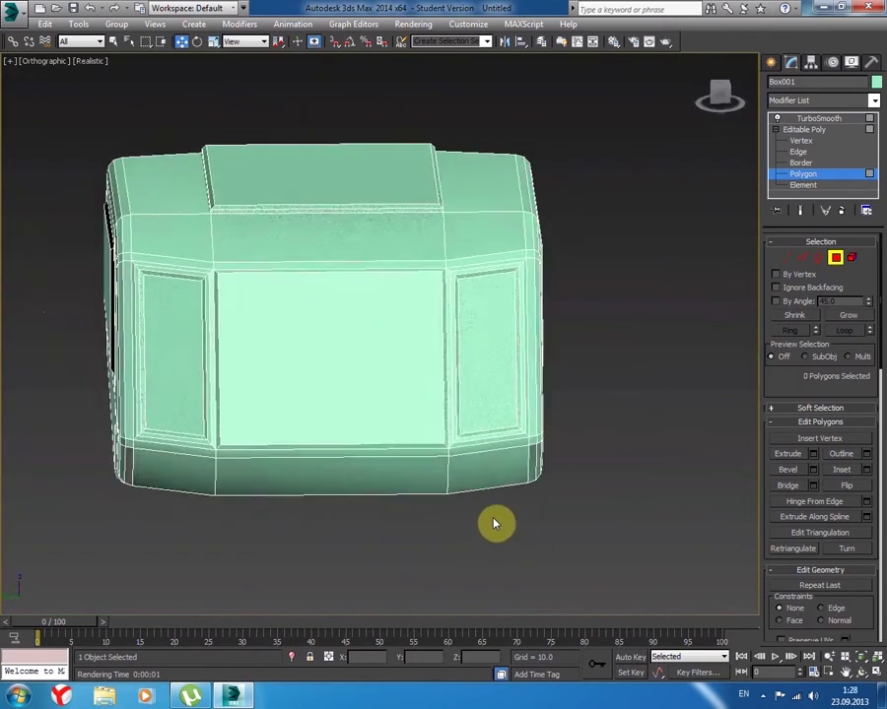
# - Select the vertical edges of both side vent panels in Edge mode
pyautogui.click(800, 260)
pyautogui.click(581, 318)
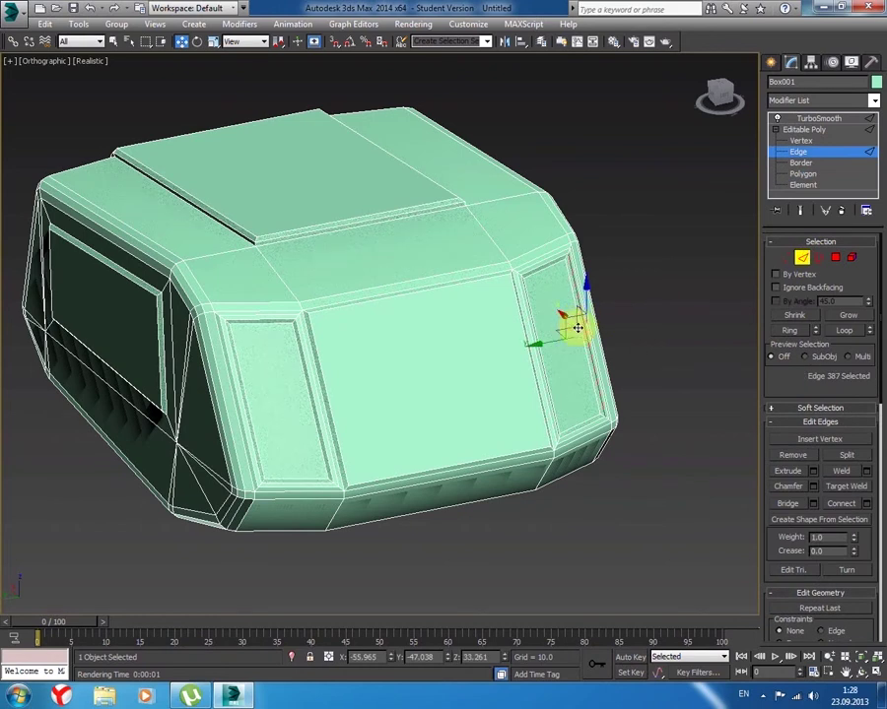
pyautogui.scroll(5, 606, 357)
pyautogui.click(481, 325)
pyautogui.click(481, 325)
pyautogui.moveTo(483, 316)
pyautogui.keyDown('alt'); pyautogui.mouseDown(button='middle')
pyautogui.moveTo(548, 355)
pyautogui.moveTo(365, 338)
pyautogui.moveTo(544, 321)
pyautogui.moveTo(241, 236)
pyautogui.moveTo(371, 322)
pyautogui.moveTo(360, 367)
pyautogui.moveTo(276, 282)
pyautogui.mouseUp(button='middle'); pyautogui.keyUp('alt')
pyautogui.keyDown('ctrl'); pyautogui.click(367, 320); pyautogui.keyUp('ctrl')
pyautogui.scroll(-4, 320, 325)
pyautogui.hotkey('ctrl', 'z')
pyautogui.keyDown('alt'); pyautogui.moveTo(254, 219); pyautogui.dragTo(293, 234, button='middle'); pyautogui.keyUp('alt')
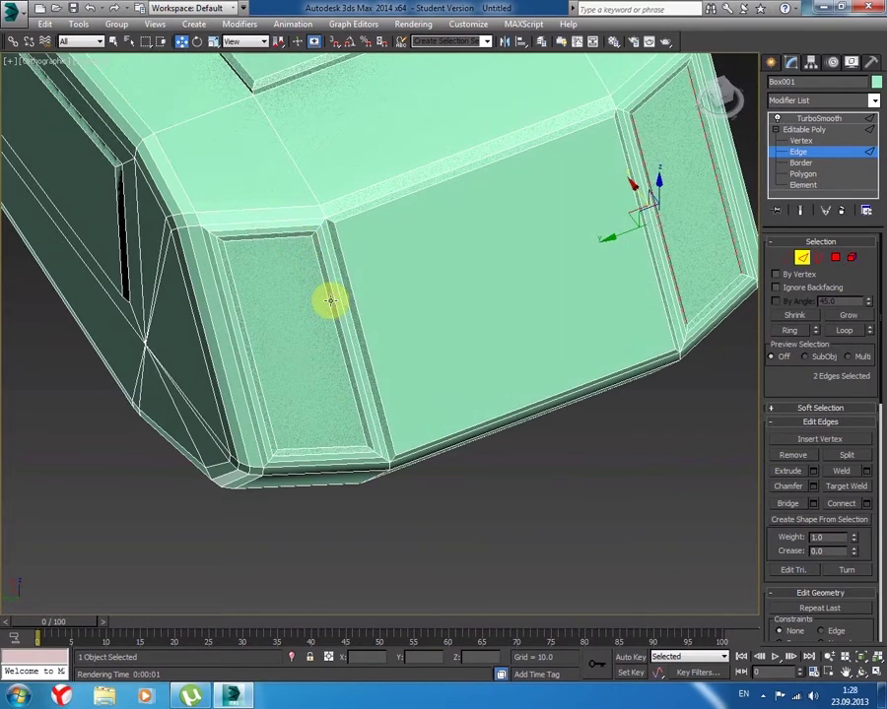
pyautogui.hotkey('shift', 'z')
pyautogui.keyDown('ctrl'); pyautogui.click(221, 241); pyautogui.keyUp('ctrl')
# - Connect the panel edges with 5 new edges to cut horizontal slats
pyautogui.click(867, 503)
pyautogui.moveTo(389, 342); pyautogui.dragTo(390, 342)
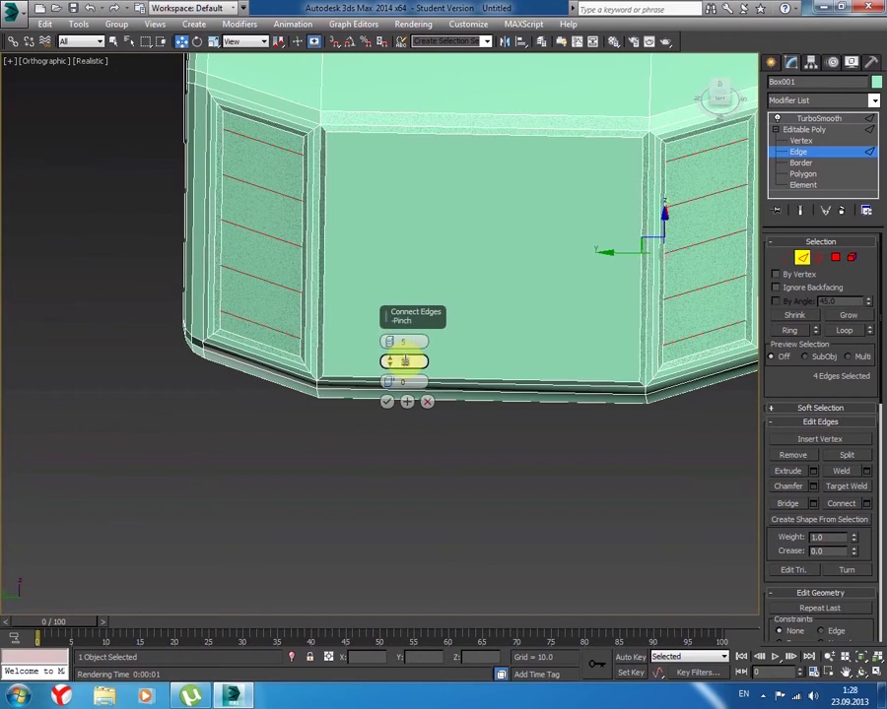
pyautogui.moveTo(404, 360); pyautogui.dragTo(403, 381)
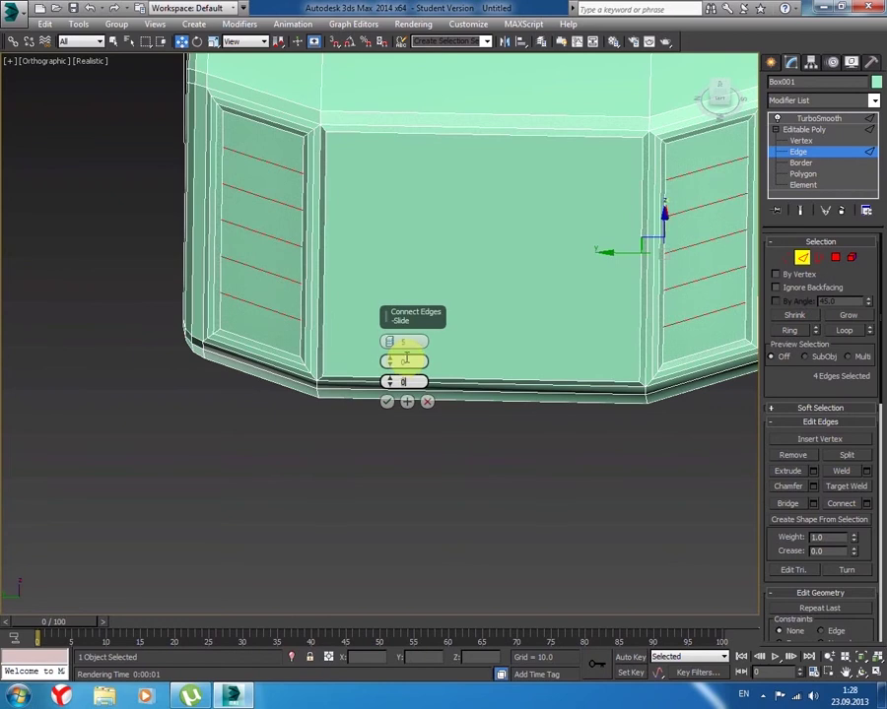
pyautogui.click(387, 403)
pyautogui.click(390, 403)
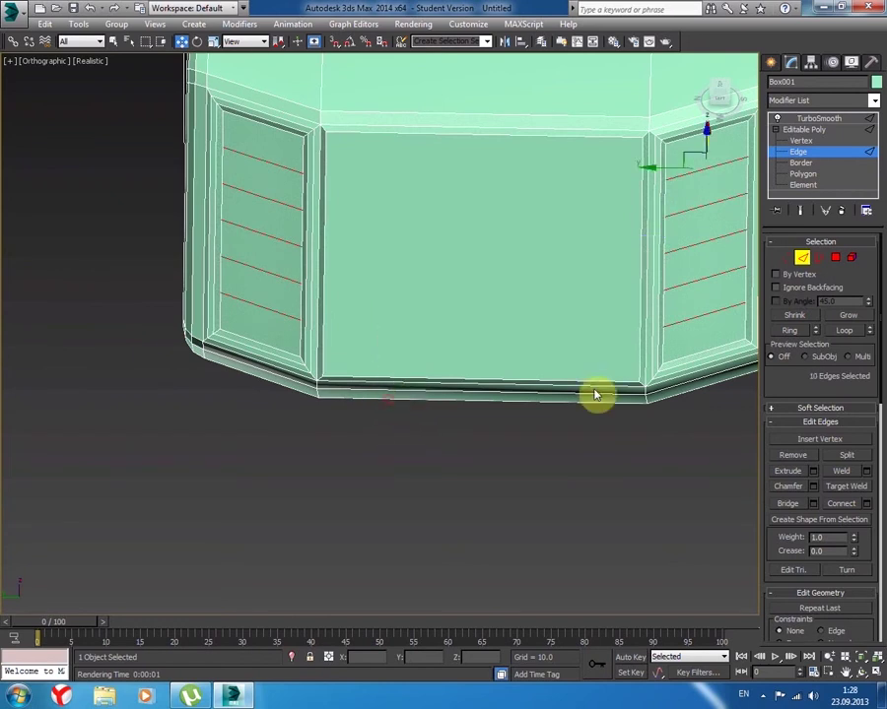
# - In Polygon mode, select the six slat faces on the right panel
pyautogui.click(836, 258)
pyautogui.click(694, 172)
pyautogui.keyDown('ctrl'); pyautogui.click(691, 193); pyautogui.keyUp('ctrl')
pyautogui.keyDown('ctrl'); pyautogui.click(688, 237); pyautogui.keyUp('ctrl')
pyautogui.keyDown('ctrl'); pyautogui.click(685, 276); pyautogui.keyUp('ctrl')
pyautogui.keyDown('ctrl'); pyautogui.click(688, 313); pyautogui.keyUp('ctrl')
pyautogui.keyDown('ctrl'); pyautogui.click(688, 334); pyautogui.keyUp('ctrl')
# - Add the six left-panel slats and set the Inset grouping to By Polygon
pyautogui.keyDown('ctrl'); pyautogui.click(275, 136); pyautogui.keyUp('ctrl')
pyautogui.keyDown('ctrl'); pyautogui.click(268, 177); pyautogui.keyUp('ctrl')
pyautogui.keyDown('ctrl'); pyautogui.click(262, 218); pyautogui.keyUp('ctrl')
pyautogui.keyDown('ctrl'); pyautogui.click(261, 250); pyautogui.keyUp('ctrl')
pyautogui.keyDown('ctrl'); pyautogui.click(260, 293); pyautogui.keyUp('ctrl')
pyautogui.keyDown('ctrl'); pyautogui.click(267, 322); pyautogui.keyUp('ctrl')
pyautogui.click(866, 470)
pyautogui.click(405, 343)
pyautogui.click(425, 367)
# - Inset the twelve slats by 0.301 and bevel them with height -10, outline -1
pyautogui.moveTo(389, 365); pyautogui.dragTo(390, 391)
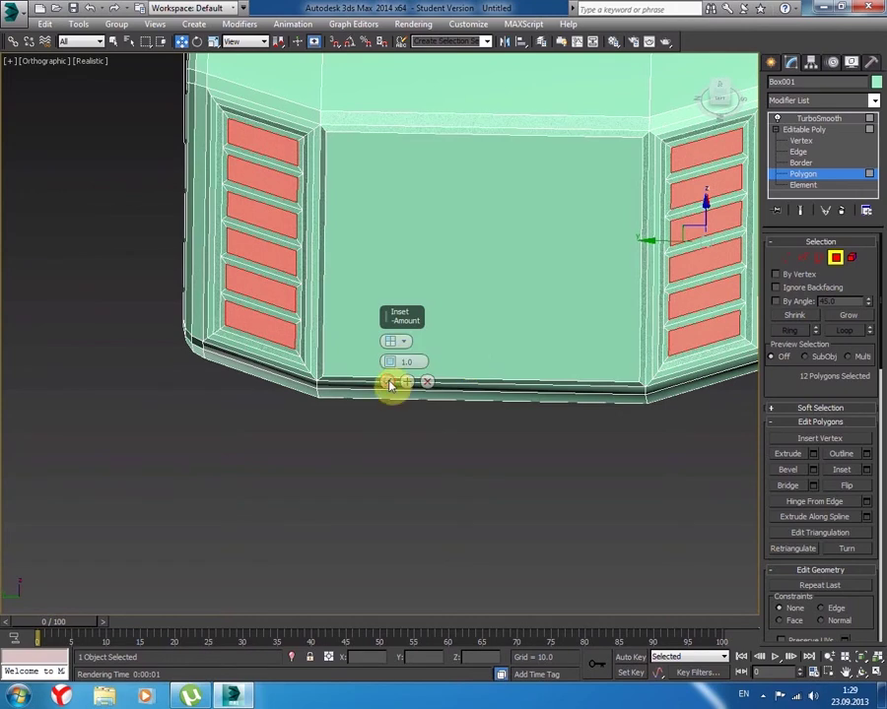
pyautogui.click(388, 384)
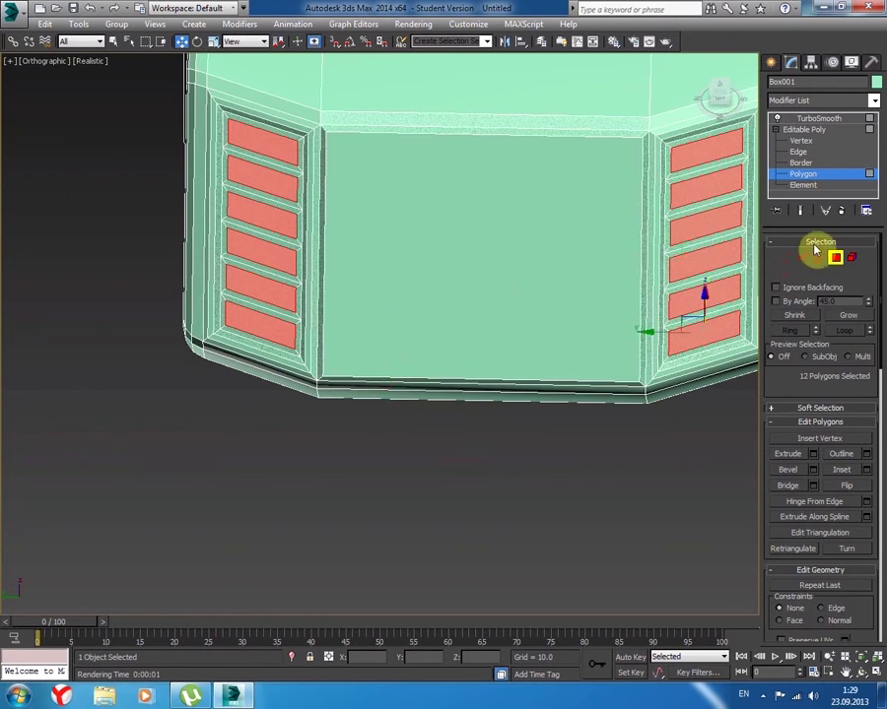
pyautogui.click(814, 471)
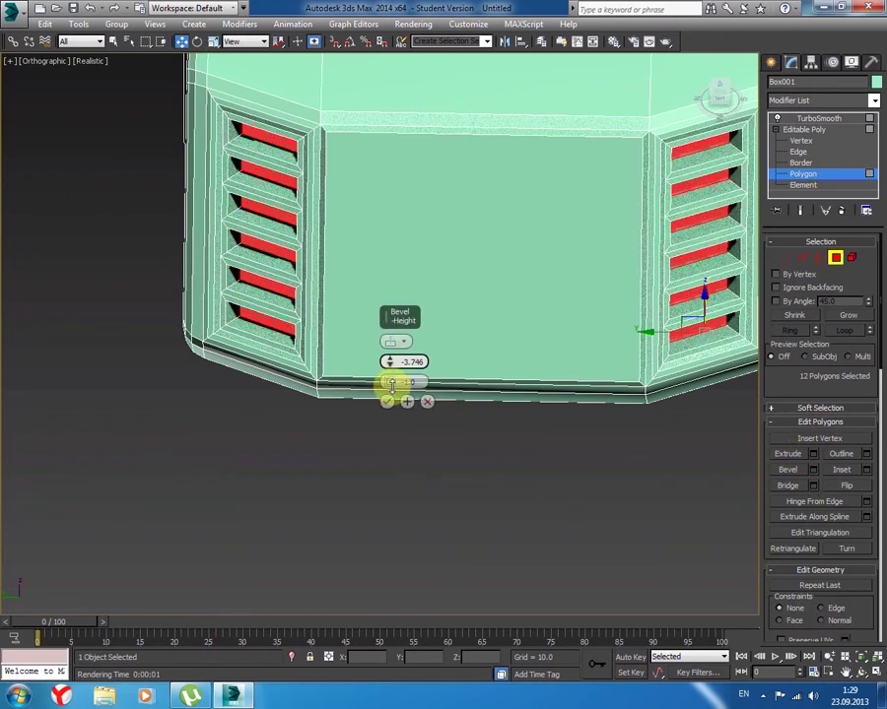
pyautogui.moveTo(389, 363)
pyautogui.mouseDown()
pyautogui.moveTo(397, 407)
pyautogui.moveTo(403, 361)
pyautogui.mouseUp()
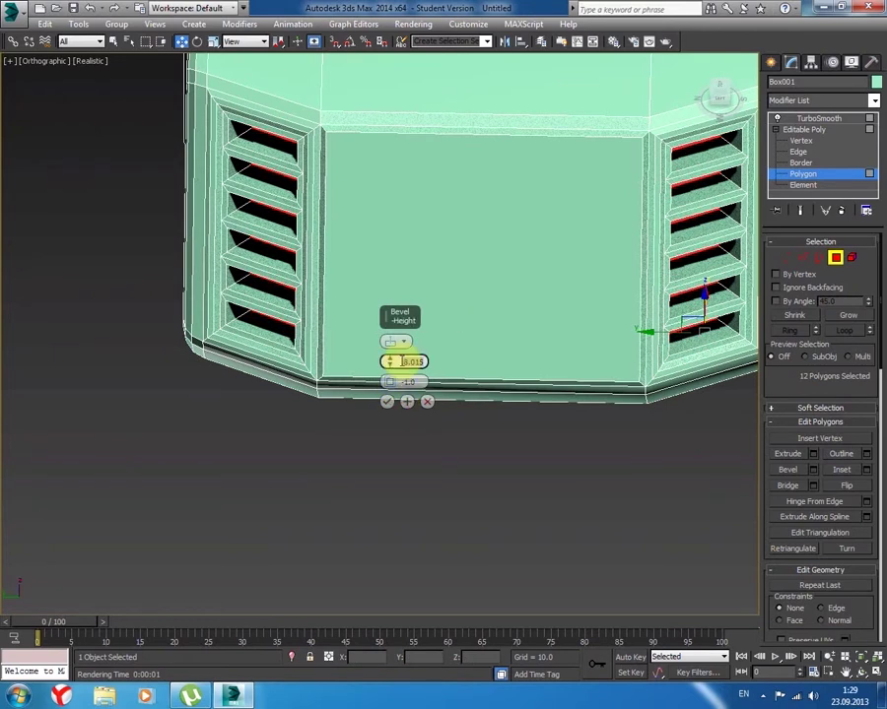
pyautogui.press('Tab')
pyautogui.click(387, 404)
pyautogui.click(376, 461)
pyautogui.moveTo(376, 461)
pyautogui.keyDown('alt'); pyautogui.mouseDown(button='middle')
pyautogui.moveTo(422, 439)
pyautogui.moveTo(392, 429)
pyautogui.moveTo(491, 375)
pyautogui.moveTo(408, 366)
pyautogui.moveTo(320, 414)
pyautogui.moveTo(330, 451)
pyautogui.moveTo(363, 458)
pyautogui.moveTo(469, 390)
pyautogui.moveTo(538, 390)
pyautogui.moveTo(566, 449)
pyautogui.moveTo(380, 407)
pyautogui.moveTo(412, 420)
pyautogui.moveTo(502, 360)
pyautogui.moveTo(532, 379)
pyautogui.moveTo(340, 365)
pyautogui.moveTo(337, 312)
pyautogui.mouseUp(button='middle'); pyautogui.keyUp('alt')
pyautogui.scroll(5, 424, 404)
pyautogui.scroll(-5, 425, 404)
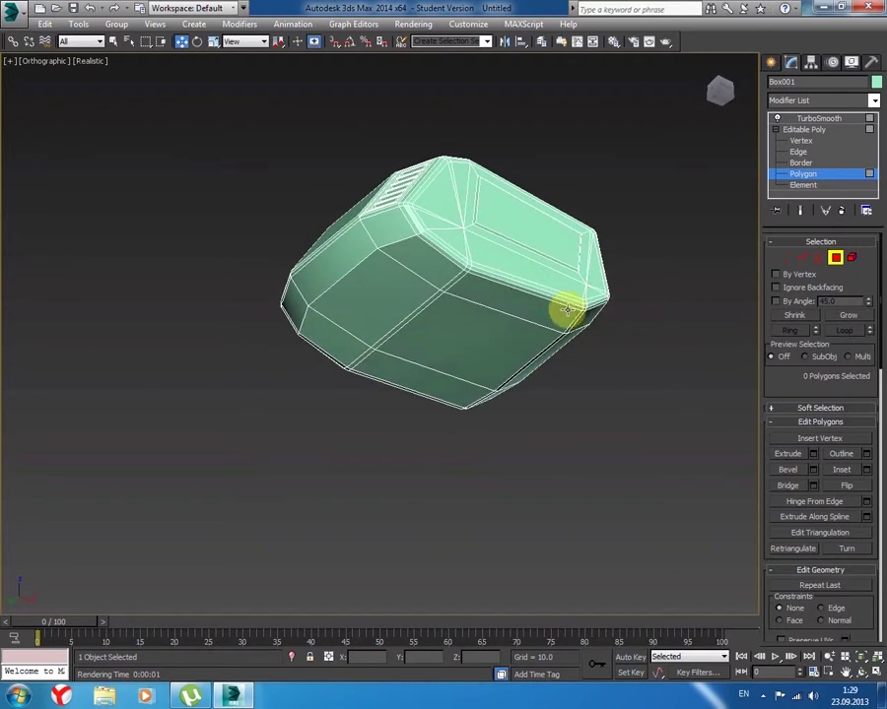
# - Select the nine lower rim polygons around the hull base
pyautogui.keyDown('alt'); pyautogui.moveTo(510, 314); pyautogui.dragTo(508, 300, button='middle'); pyautogui.keyUp('alt')
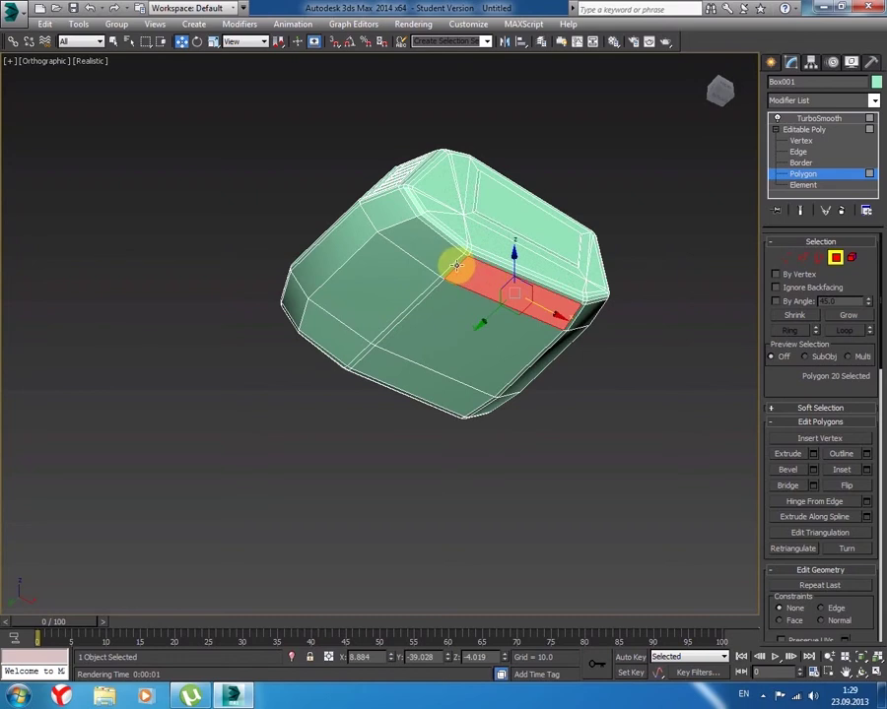
pyautogui.keyDown('ctrl'); pyautogui.click(372, 267); pyautogui.keyUp('ctrl')
pyautogui.moveTo(389, 259); pyautogui.dragTo(374, 251)
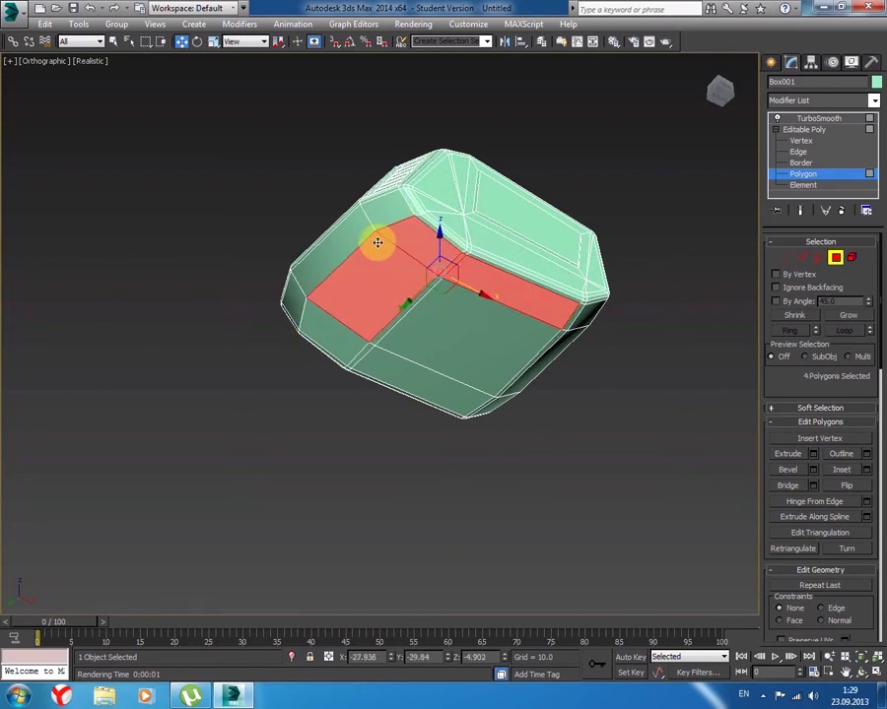
pyautogui.keyDown('alt'); pyautogui.click(418, 260); pyautogui.keyUp('alt')
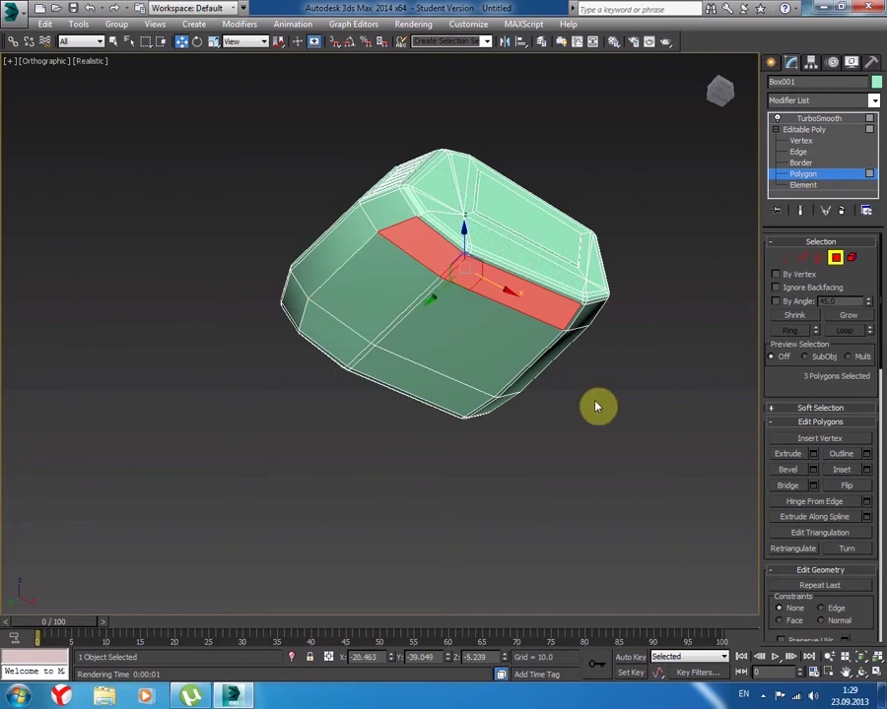
pyautogui.keyDown('ctrl'); pyautogui.click(366, 222); pyautogui.keyUp('ctrl')
pyautogui.keyDown('ctrl'); pyautogui.click(297, 290); pyautogui.keyUp('ctrl')
pyautogui.keyDown('ctrl'); pyautogui.click(297, 292); pyautogui.keyUp('ctrl')
pyautogui.keyDown('ctrl'); pyautogui.click(318, 328); pyautogui.keyUp('ctrl')
pyautogui.keyDown('alt'); pyautogui.click(361, 350); pyautogui.keyUp('alt')
pyautogui.keyDown('ctrl'); pyautogui.click(378, 360); pyautogui.keyUp('ctrl')
pyautogui.keyDown('ctrl'); pyautogui.click(430, 394); pyautogui.keyUp('ctrl')
pyautogui.moveTo(429, 394)
pyautogui.keyDown('alt'); pyautogui.mouseDown(button='middle')
pyautogui.moveTo(410, 441)
pyautogui.moveTo(359, 455)
pyautogui.moveTo(404, 459)
pyautogui.moveTo(414, 436)
pyautogui.moveTo(461, 429)
pyautogui.mouseUp(button='middle'); pyautogui.keyUp('alt')
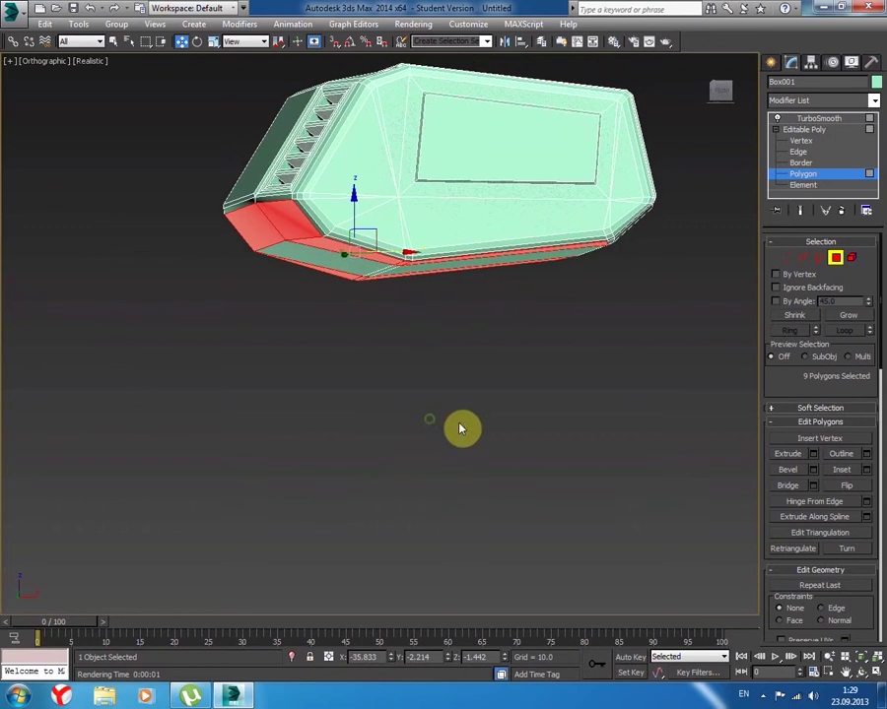
# - Extrude the lower rim faces as a group to height 9.076
pyautogui.click(814, 455)
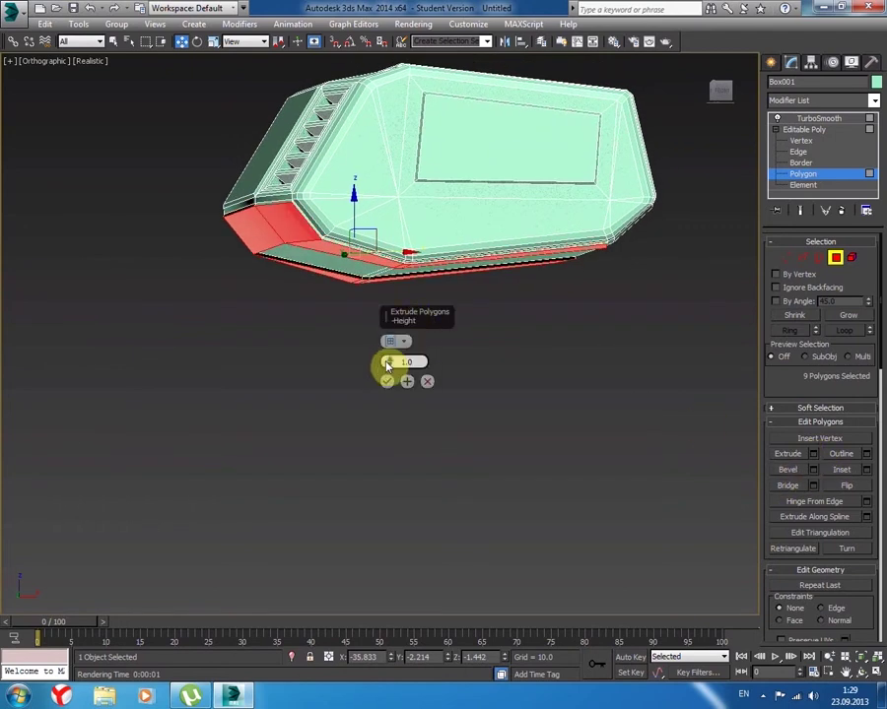
pyautogui.moveTo(390, 360)
pyautogui.mouseDown()
pyautogui.moveTo(383, 310)
pyautogui.moveTo(385, 333)
pyautogui.mouseUp()
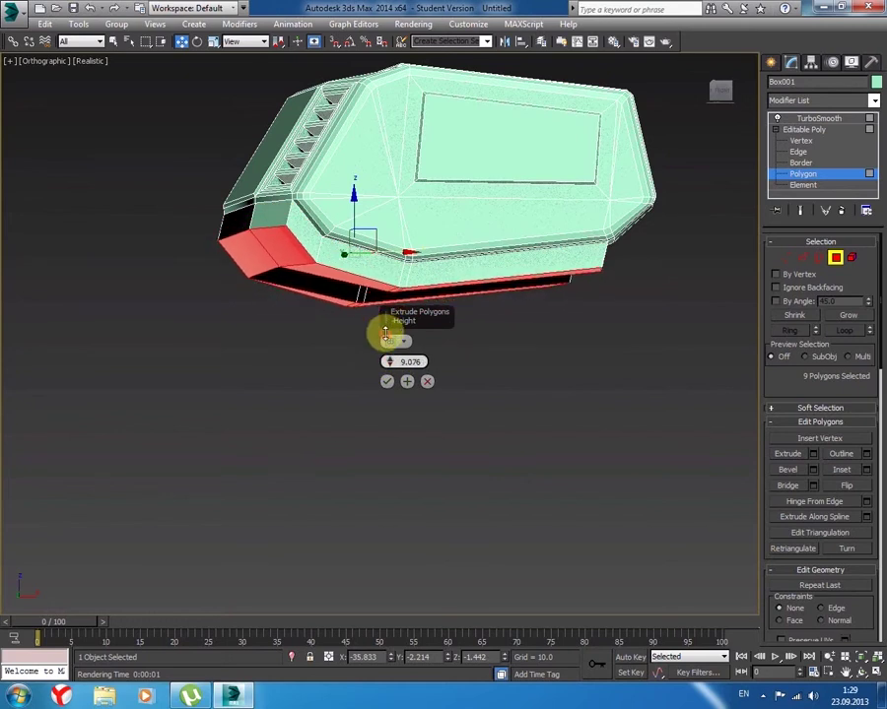
pyautogui.click(403, 344)
pyautogui.click(408, 364)
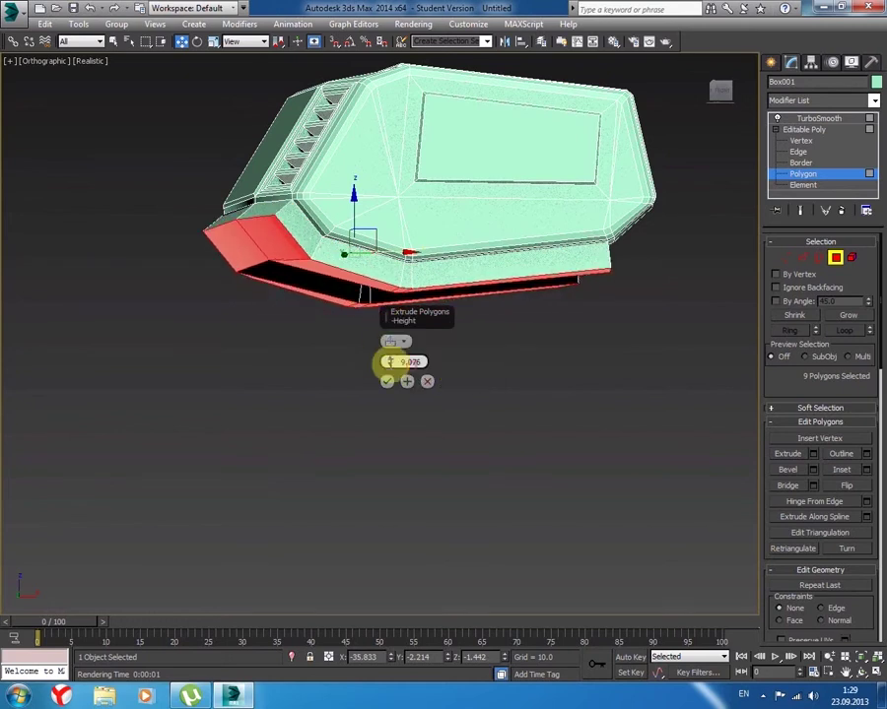
pyautogui.click(404, 345)
pyautogui.click(411, 353)
pyautogui.moveTo(339, 353)
pyautogui.keyDown('alt'); pyautogui.mouseDown(button='middle')
pyautogui.moveTo(396, 292)
pyautogui.moveTo(515, 294)
pyautogui.moveTo(554, 351)
pyautogui.moveTo(510, 351)
pyautogui.moveTo(402, 323)
pyautogui.moveTo(334, 345)
pyautogui.moveTo(253, 353)
pyautogui.moveTo(304, 366)
pyautogui.mouseUp(button='middle'); pyautogui.keyUp('alt')
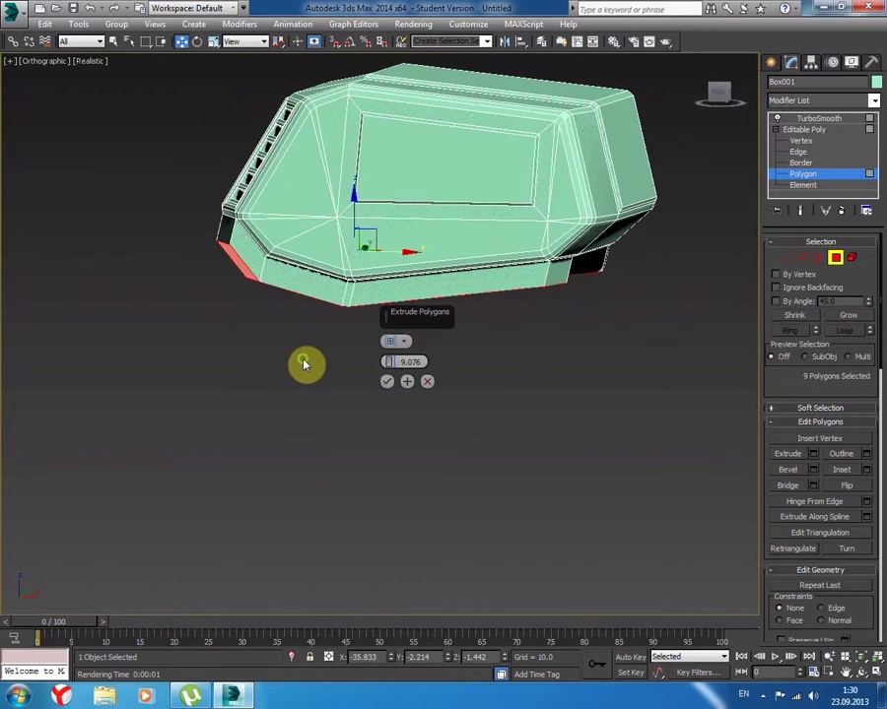
pyautogui.click(387, 381)
pyautogui.keyDown('alt'); pyautogui.moveTo(383, 386); pyautogui.dragTo(400, 383, button='middle'); pyautogui.keyUp('alt')
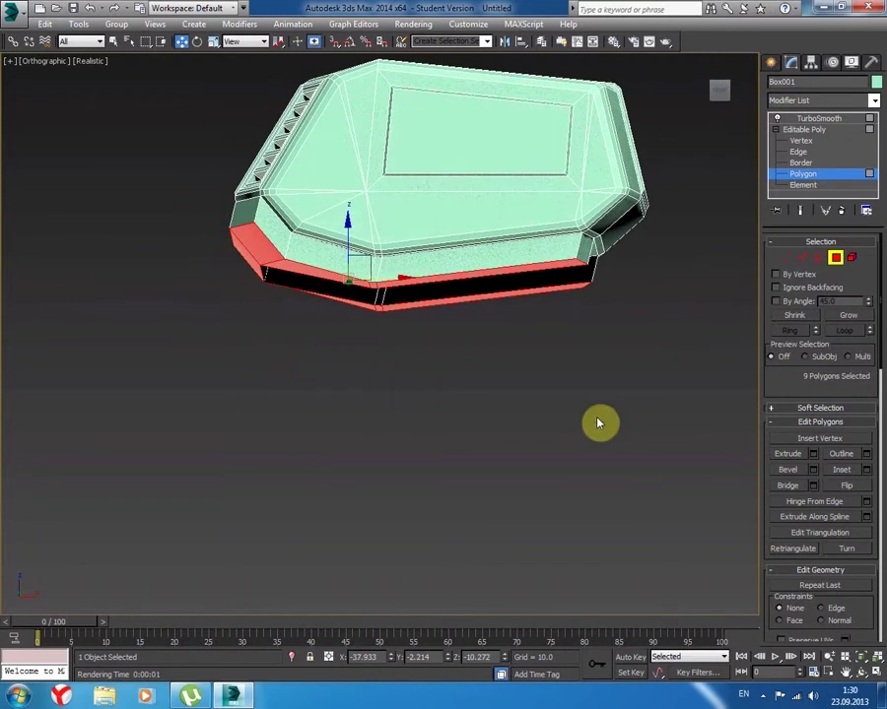
# - Bevel the extruded faces with height 0.845 and outline -2.385
pyautogui.click(813, 470)
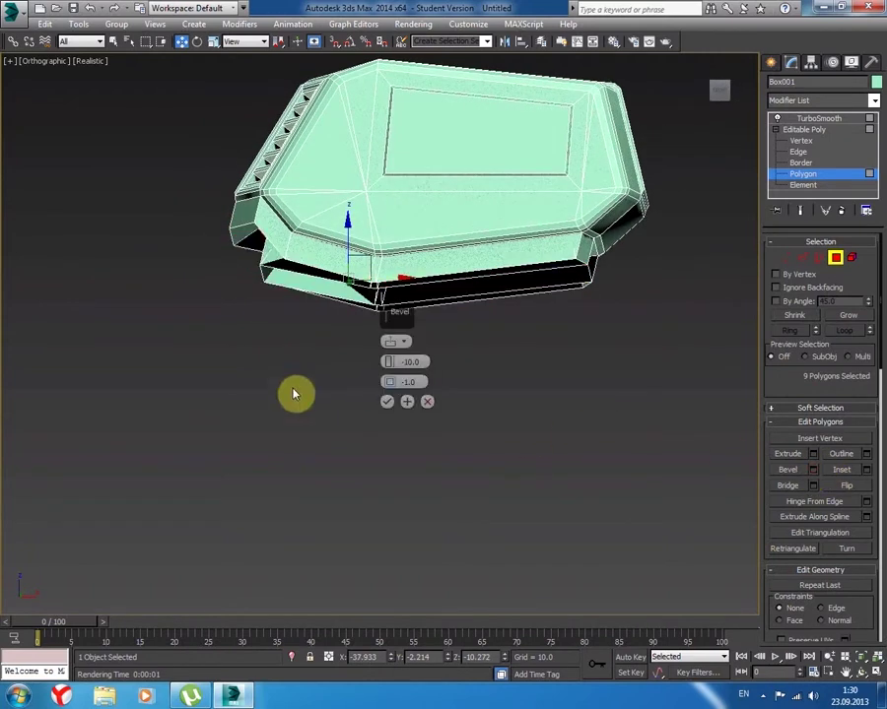
pyautogui.moveTo(308, 384)
pyautogui.keyDown('alt'); pyautogui.mouseDown(button='middle')
pyautogui.moveTo(346, 360)
pyautogui.moveTo(407, 383)
pyautogui.mouseUp(button='middle'); pyautogui.keyUp('alt')
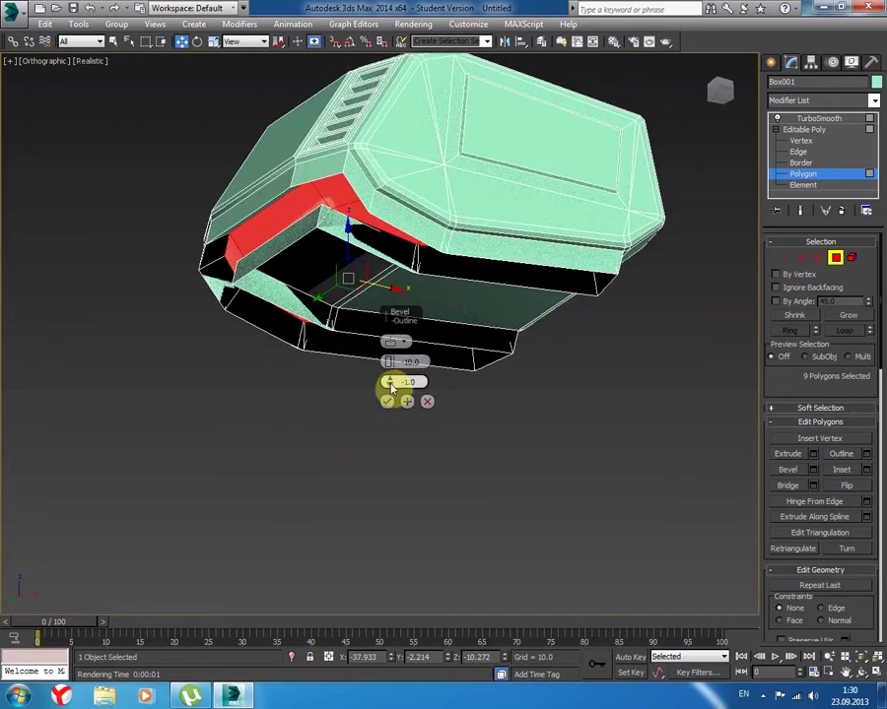
pyautogui.moveTo(392, 363); pyautogui.dragTo(396, 326)
pyautogui.moveTo(390, 382); pyautogui.dragTo(389, 382)
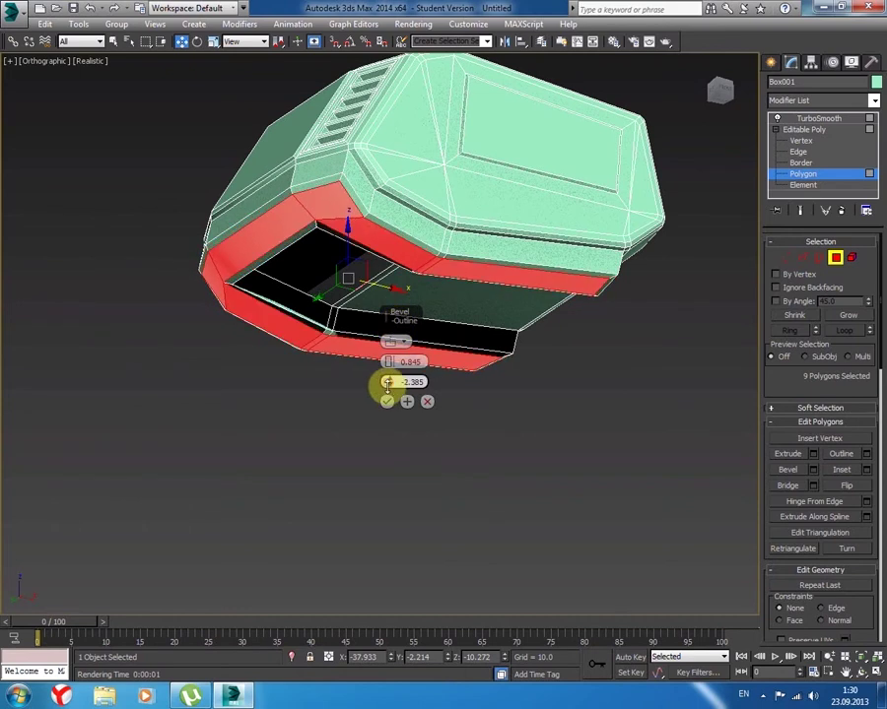
pyautogui.moveTo(345, 365)
pyautogui.keyDown('alt'); pyautogui.mouseDown(button='middle')
pyautogui.moveTo(359, 325)
pyautogui.moveTo(449, 316)
pyautogui.moveTo(402, 277)
pyautogui.moveTo(338, 280)
pyautogui.moveTo(265, 352)
pyautogui.moveTo(279, 369)
pyautogui.moveTo(330, 382)
pyautogui.moveTo(310, 388)
pyautogui.moveTo(320, 399)
pyautogui.moveTo(383, 366)
pyautogui.moveTo(377, 359)
pyautogui.mouseUp(button='middle'); pyautogui.keyUp('alt')
# - Commit the base bevel and test-render the vented hull
pyautogui.click(387, 401)
pyautogui.click(352, 409)
pyautogui.scroll(4, 349, 428)
pyautogui.moveTo(349, 427); pyautogui.dragTo(311, 575, button='middle')
pyautogui.scroll(-2, 287, 521)
pyautogui.scroll(-3, 344, 469)
pyautogui.moveTo(344, 469)
pyautogui.keyDown('alt'); pyautogui.mouseDown(button='middle')
pyautogui.moveTo(332, 471)
pyautogui.moveTo(384, 389)
pyautogui.mouseUp(button='middle'); pyautogui.keyUp('alt')
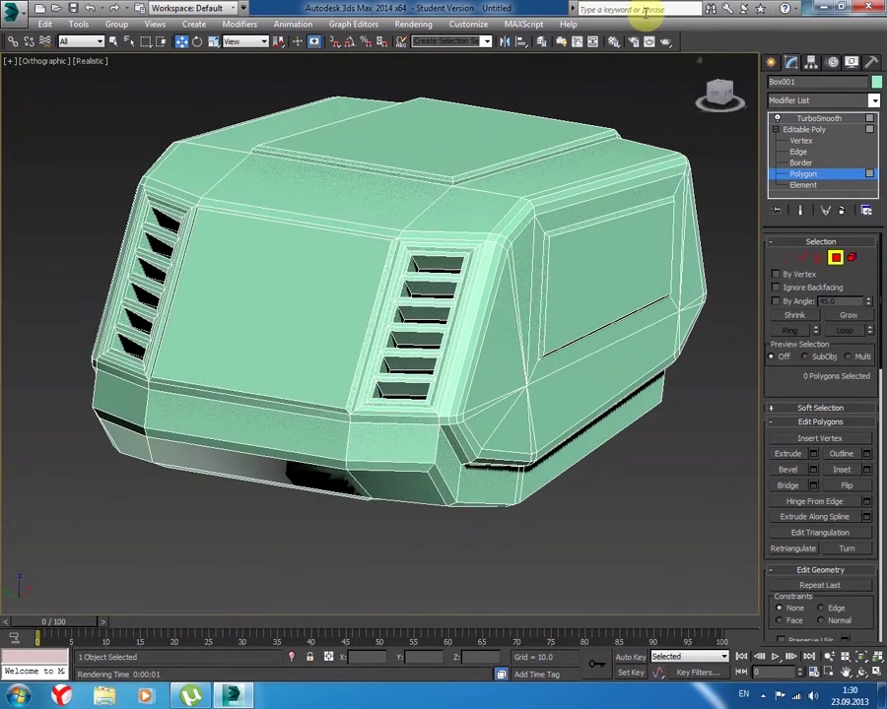
pyautogui.click(667, 42)
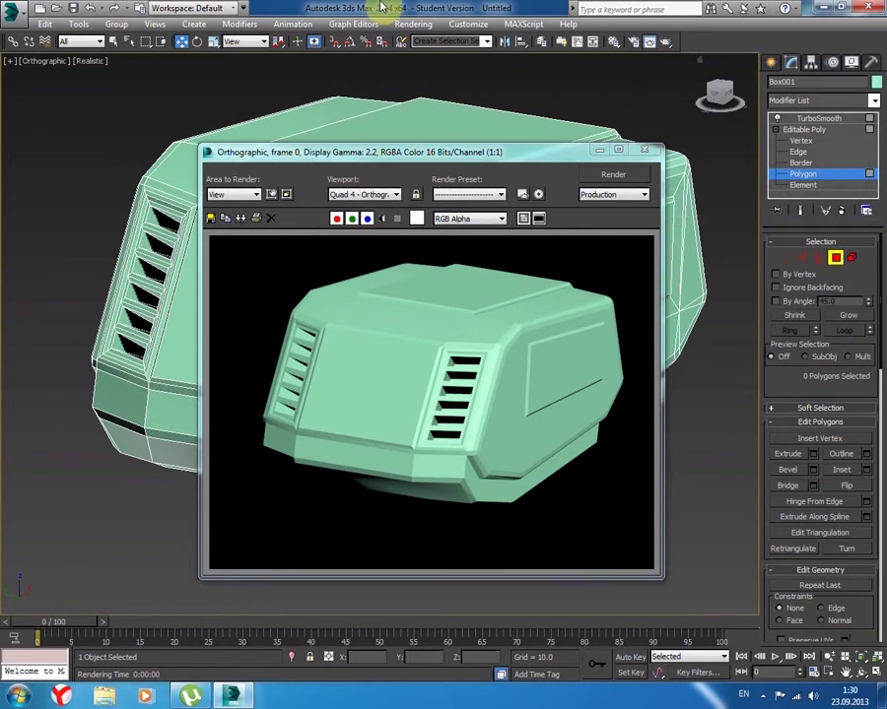
pyautogui.click(645, 149)
# - Select the large front panel face and start an inset on it
pyautogui.moveTo(394, 310)
pyautogui.keyDown('alt'); pyautogui.mouseDown(button='middle')
pyautogui.moveTo(430, 420)
pyautogui.moveTo(573, 368)
pyautogui.moveTo(495, 303)
pyautogui.moveTo(443, 297)
pyautogui.moveTo(395, 321)
pyautogui.moveTo(350, 370)
pyautogui.moveTo(291, 386)
pyautogui.moveTo(291, 410)
pyautogui.moveTo(485, 432)
pyautogui.mouseUp(button='middle'); pyautogui.keyUp('alt')
pyautogui.click(489, 354)
pyautogui.moveTo(492, 346)
pyautogui.keyDown('alt'); pyautogui.mouseDown(button='middle')
pyautogui.moveTo(544, 355)
pyautogui.moveTo(607, 410)
pyautogui.mouseUp(button='middle'); pyautogui.keyUp('alt')
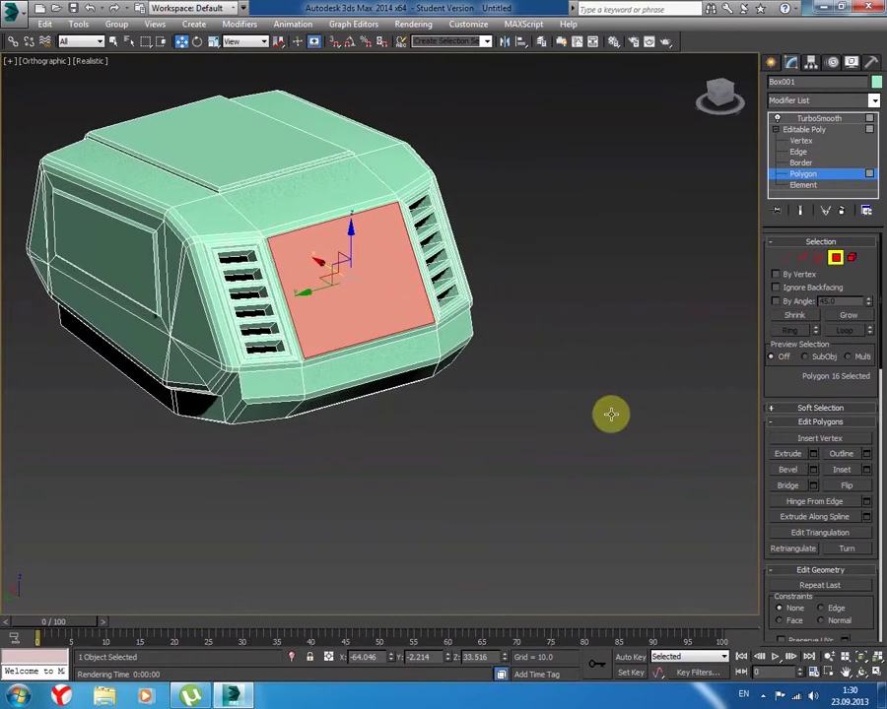
pyautogui.click(868, 470)
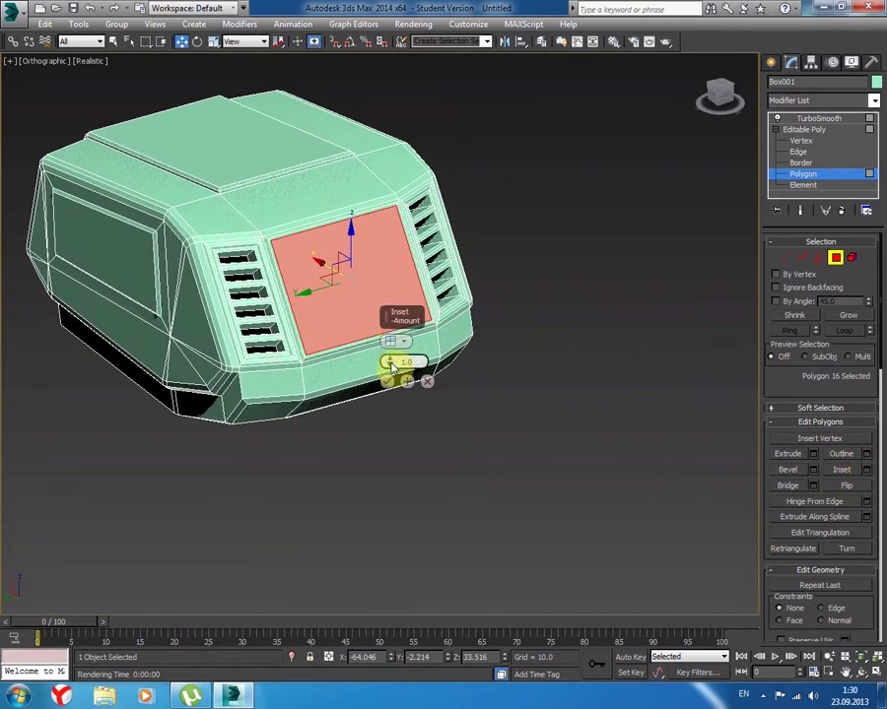
# - Inset the front panel face by 7.0
pyautogui.moveTo(391, 363); pyautogui.dragTo(389, 341)
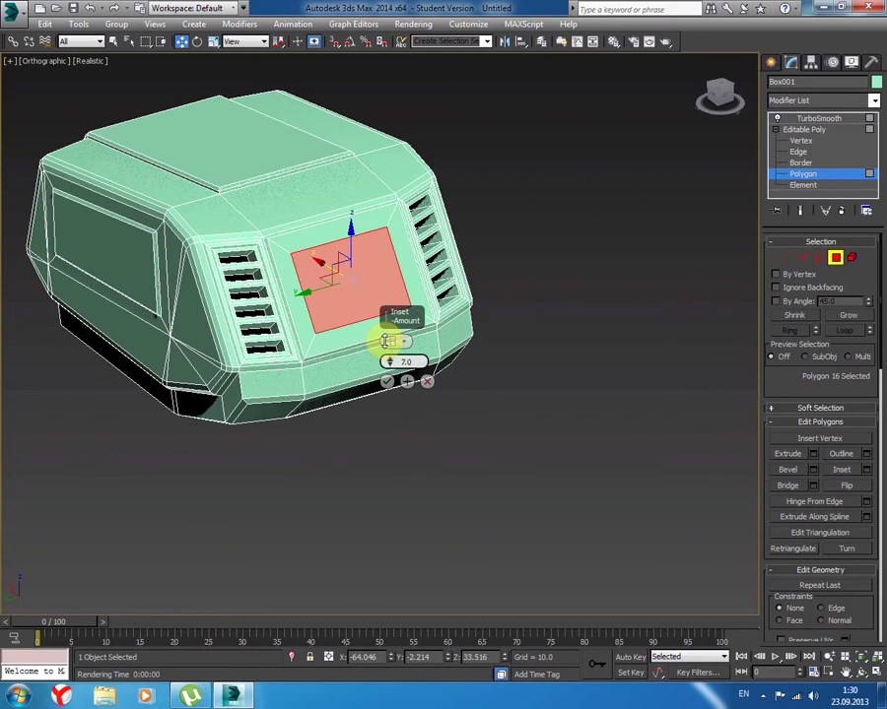
pyautogui.click(388, 381)
pyautogui.keyDown('alt'); pyautogui.moveTo(443, 408); pyautogui.dragTo(664, 445, button='middle'); pyautogui.keyUp('alt')
pyautogui.keyDown('alt'); pyautogui.moveTo(562, 432); pyautogui.dragTo(510, 428, button='middle'); pyautogui.keyUp('alt')
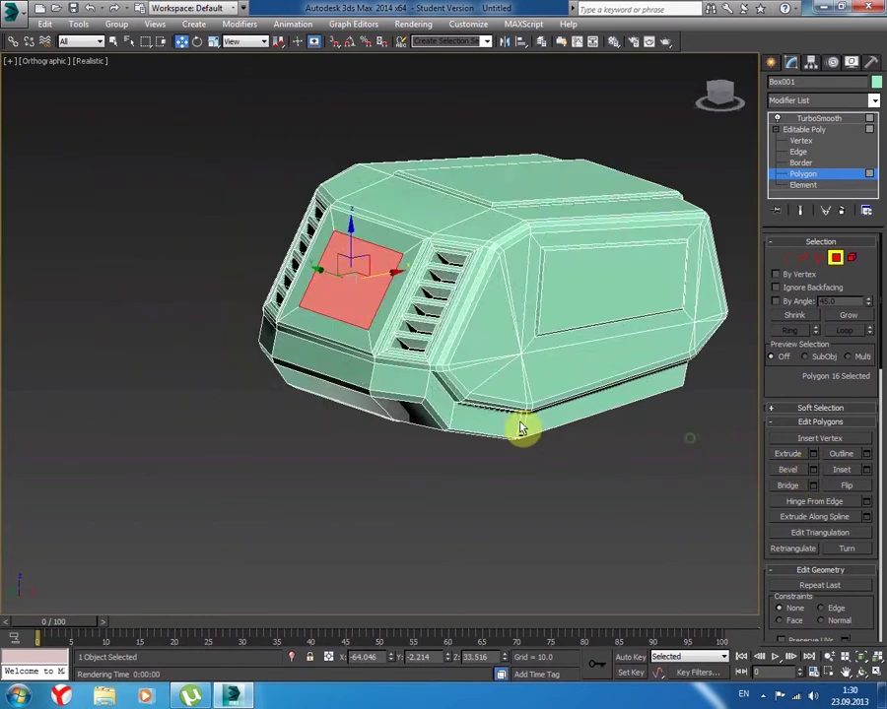
# - Extrude the inset front face outward by 17.845 and frame it in Front view
pyautogui.click(814, 454)
pyautogui.moveTo(394, 366); pyautogui.dragTo(385, 336)
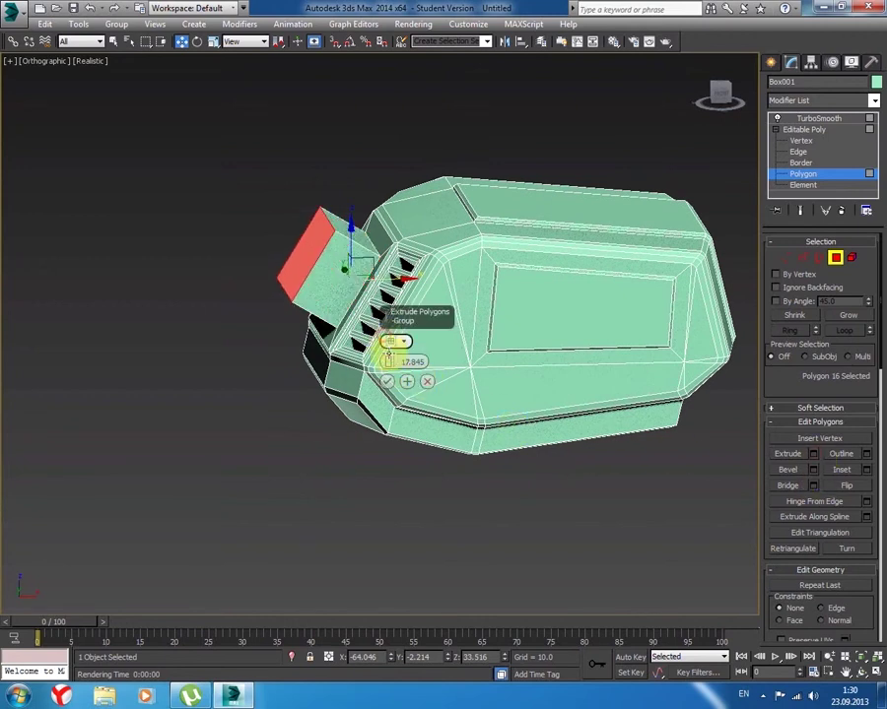
pyautogui.click(387, 381)
pyautogui.press('f')
pyautogui.moveTo(375, 410); pyautogui.dragTo(477, 442, button='middle')
pyautogui.scroll(3, 367, 406)
pyautogui.moveTo(367, 406); pyautogui.dragTo(436, 506, button='middle')
pyautogui.scroll(2, 378, 340)
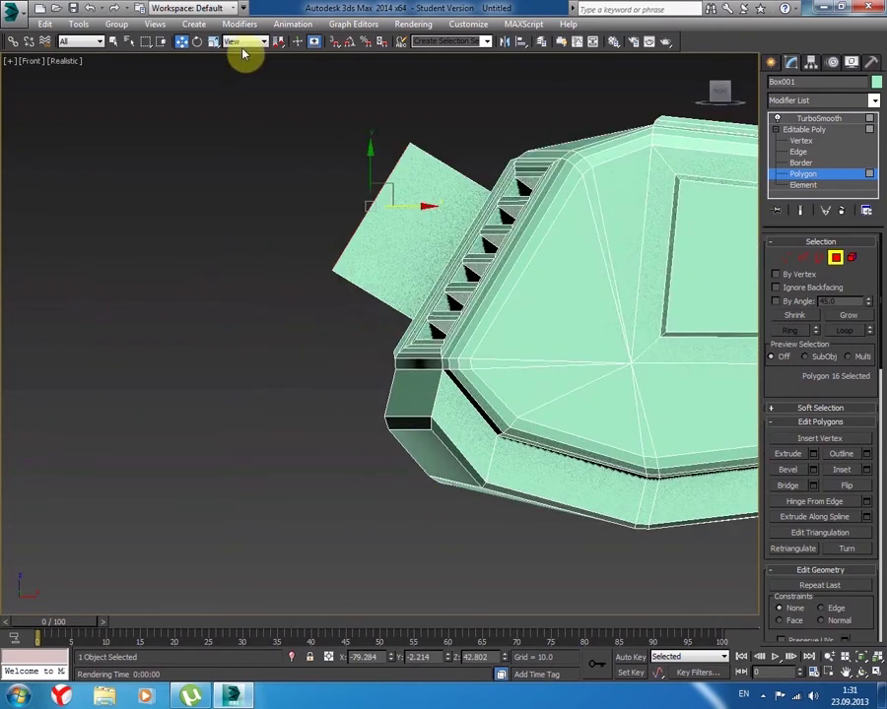
# - Rotate the flap polygon about its Local axes to about 30°, then return to Select and Move
pyautogui.click(196, 45)
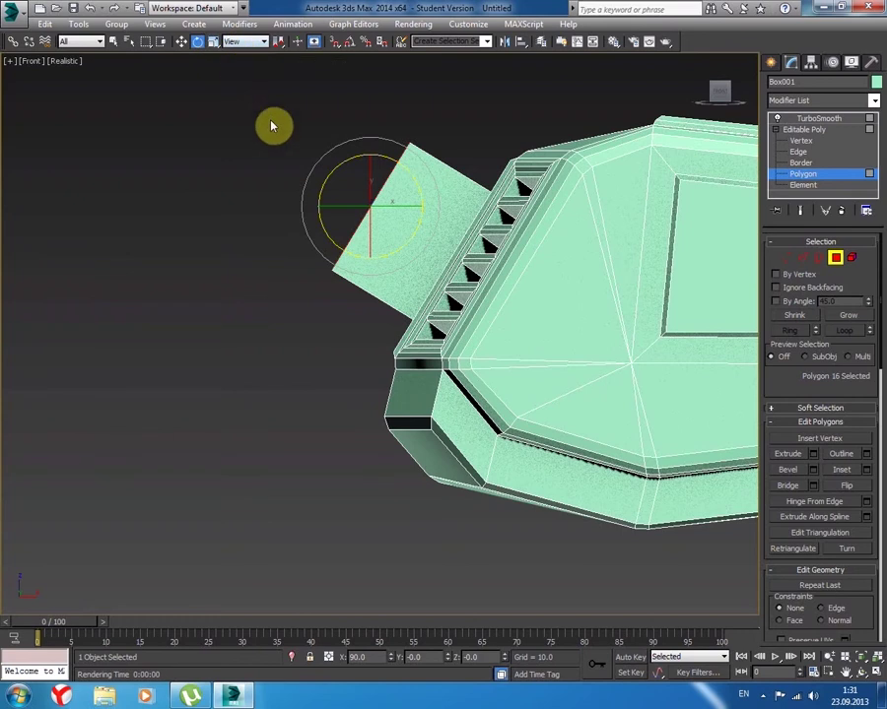
pyautogui.click(258, 43)
pyautogui.click(243, 91)
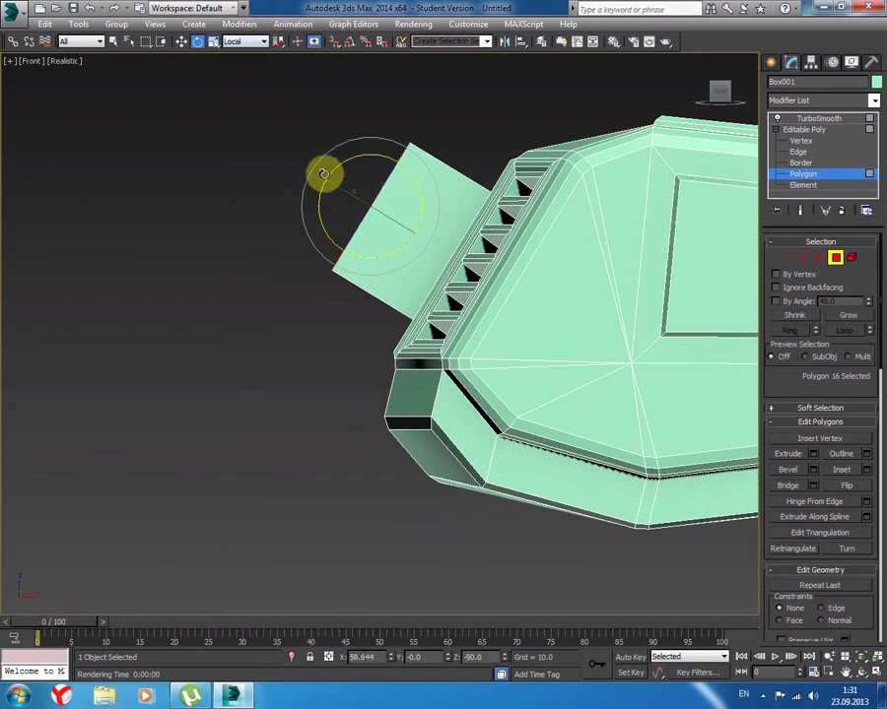
pyautogui.moveTo(319, 185); pyautogui.dragTo(309, 226)
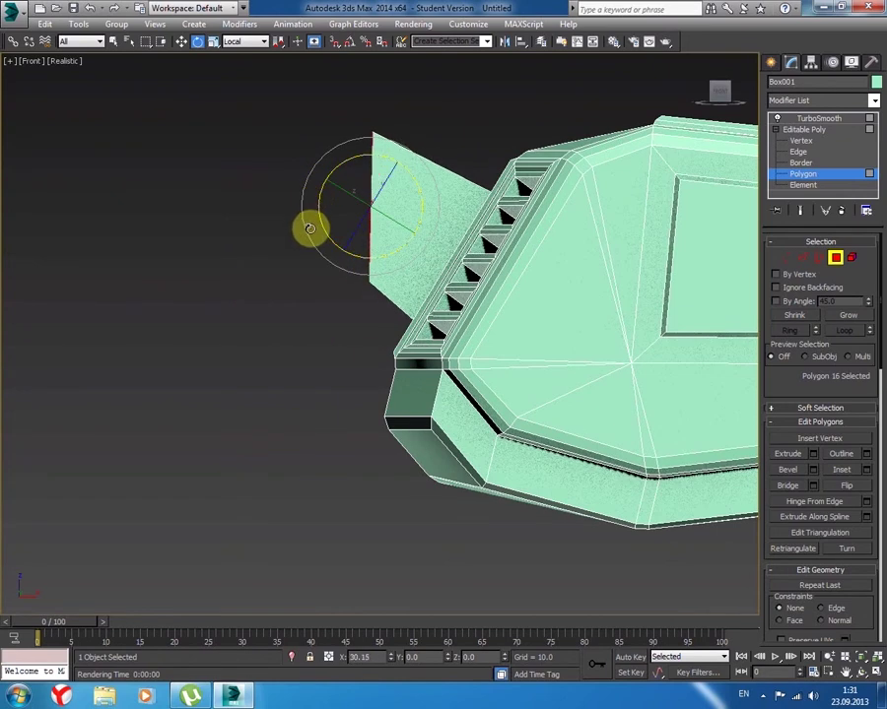
pyautogui.moveTo(309, 228); pyautogui.dragTo(310, 229)
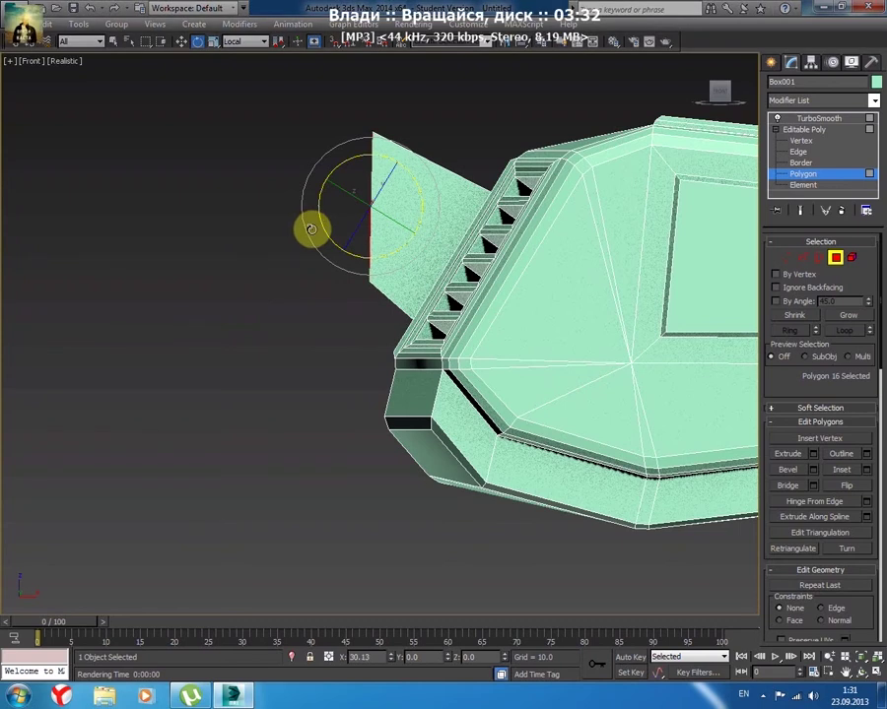
pyautogui.moveTo(880, 395); pyautogui.dragTo(880, 433)
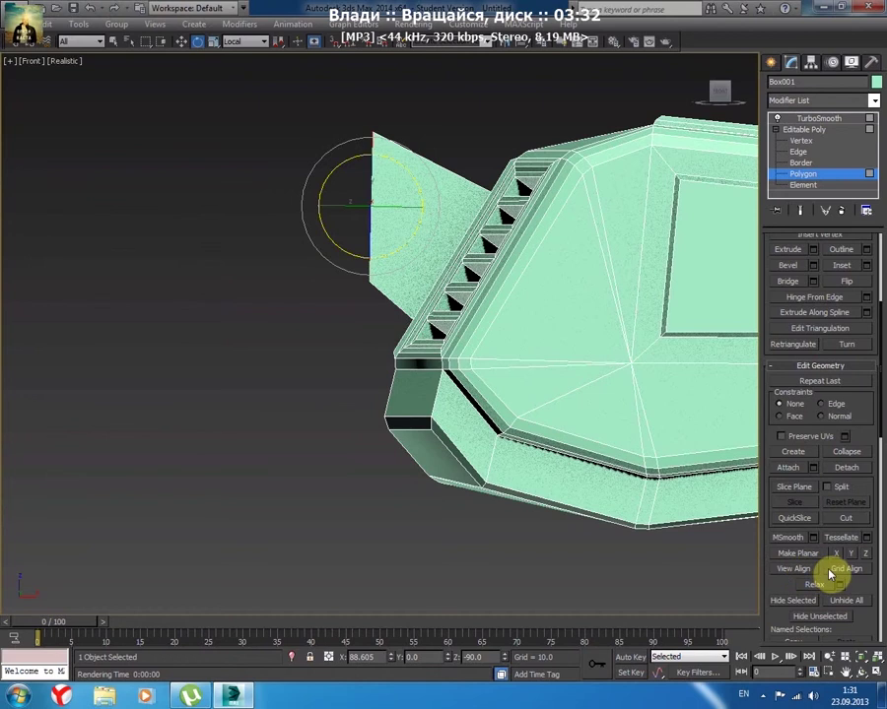
pyautogui.click(183, 42)
pyautogui.click(239, 49)
pyautogui.click(242, 59)
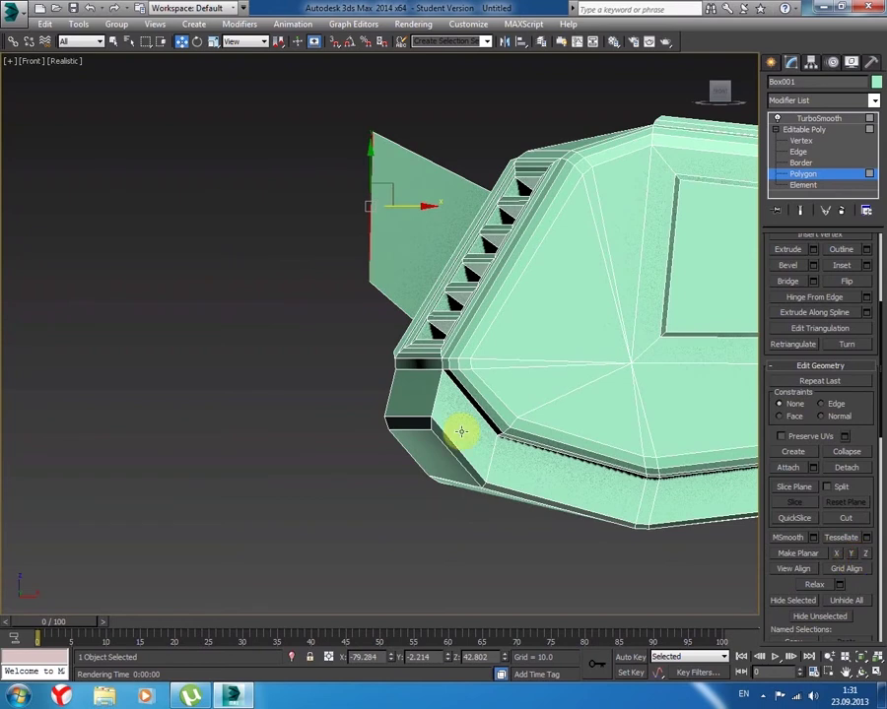
# - Try flattening the flap face with Make Planar Z, then undo it
pyautogui.moveTo(275, 341)
pyautogui.keyDown('alt'); pyautogui.mouseDown(button='middle')
pyautogui.moveTo(347, 342)
pyautogui.moveTo(392, 355)
pyautogui.moveTo(356, 350)
pyautogui.mouseUp(button='middle'); pyautogui.keyUp('alt')
pyautogui.press('F2')
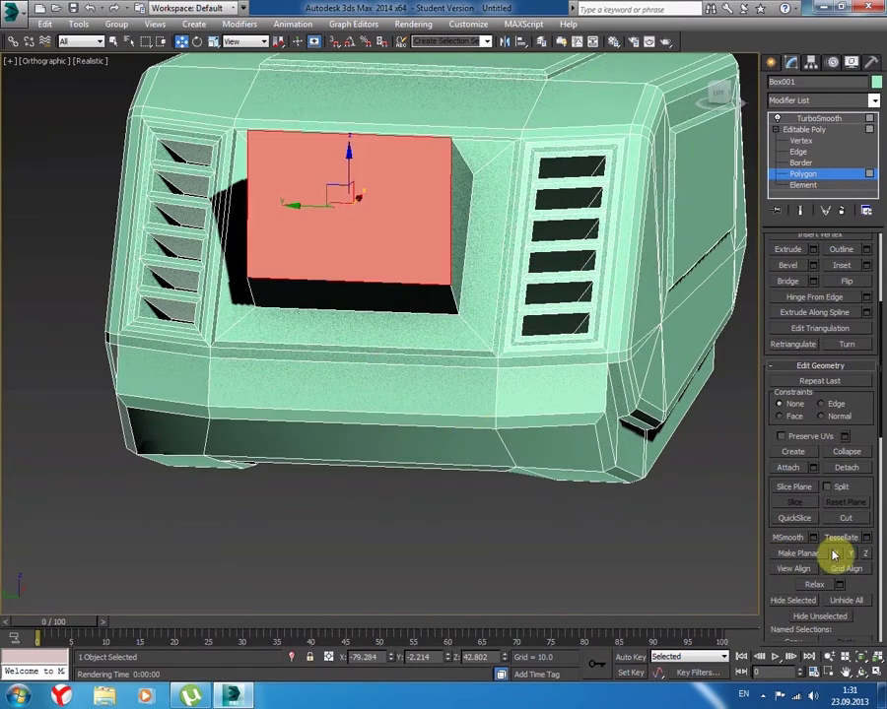
pyautogui.click(865, 556)
pyautogui.hotkey('ctrl', 'z')
# - In Front view, move the flap polygon down so its centre sits at Z 35.472
pyautogui.moveTo(595, 493)
pyautogui.keyDown('alt'); pyautogui.mouseDown(button='middle')
pyautogui.moveTo(400, 469)
pyautogui.moveTo(406, 461)
pyautogui.mouseUp(button='middle'); pyautogui.keyUp('alt')
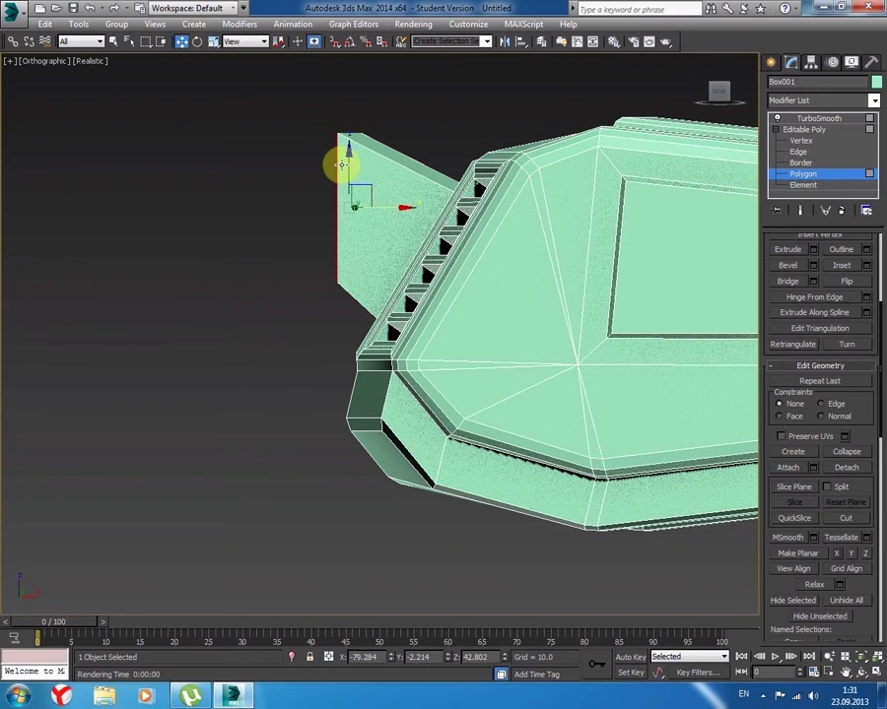
pyautogui.press('f')
pyautogui.scroll(2, 328, 217)
pyautogui.scroll(4, 325, 262)
pyautogui.scroll(2, 335, 226)
pyautogui.moveTo(350, 165); pyautogui.dragTo(343, 248)
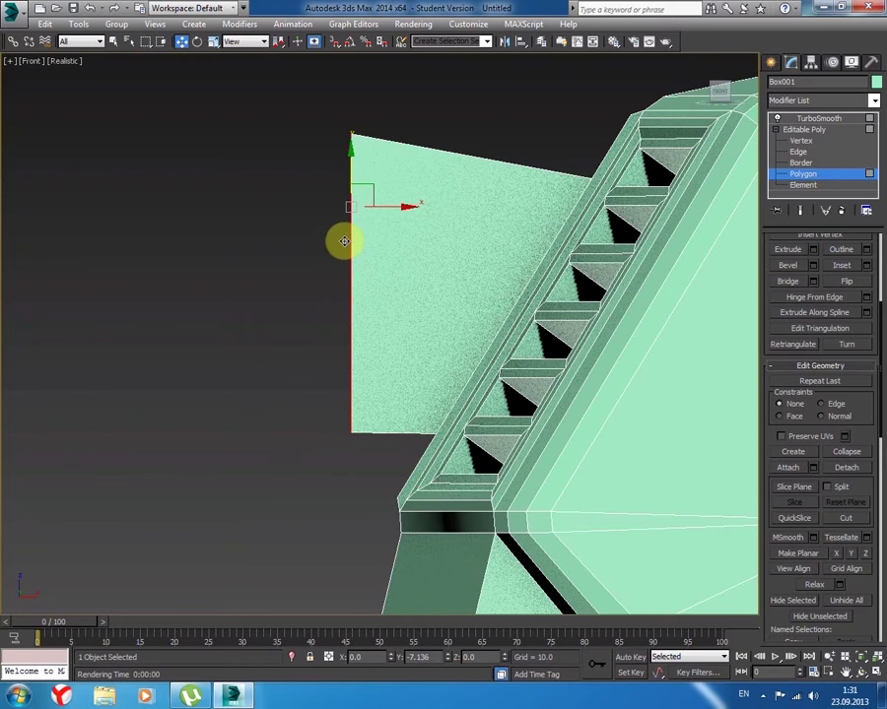
pyautogui.click(341, 242)
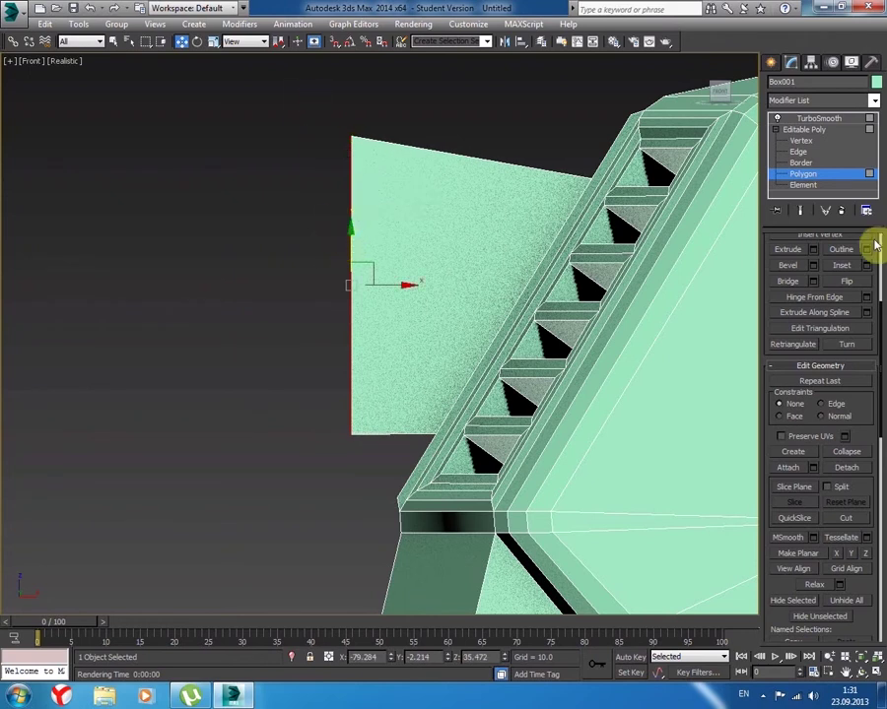
pyautogui.moveTo(882, 352); pyautogui.dragTo(865, 253)
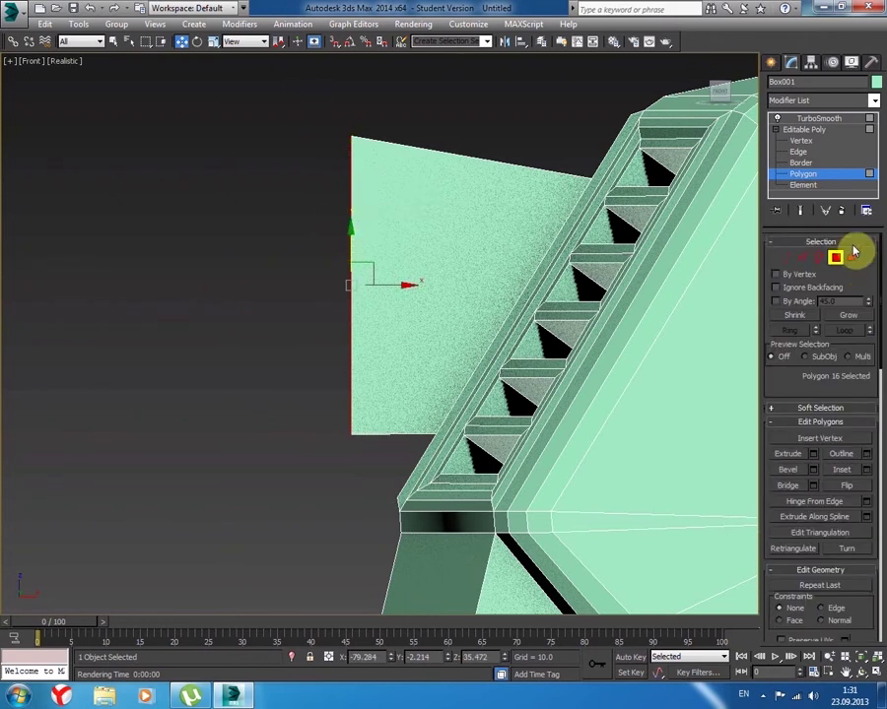
# - In Vertex mode, lower the flap's top-left corner vertices and box-select the top vertices
pyautogui.click(786, 257)
pyautogui.click(353, 138)
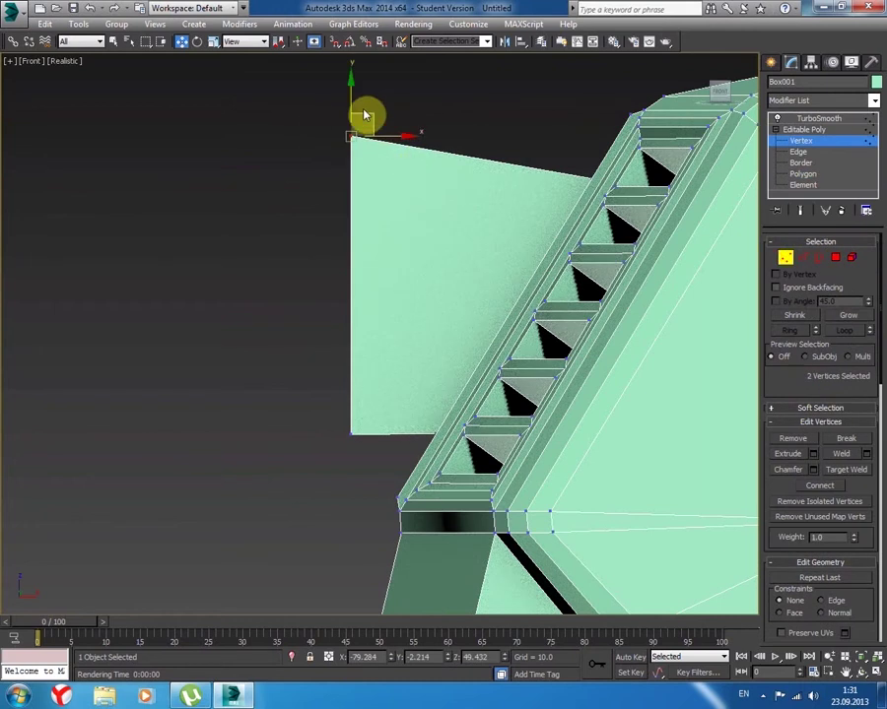
pyautogui.moveTo(351, 91); pyautogui.dragTo(352, 135)
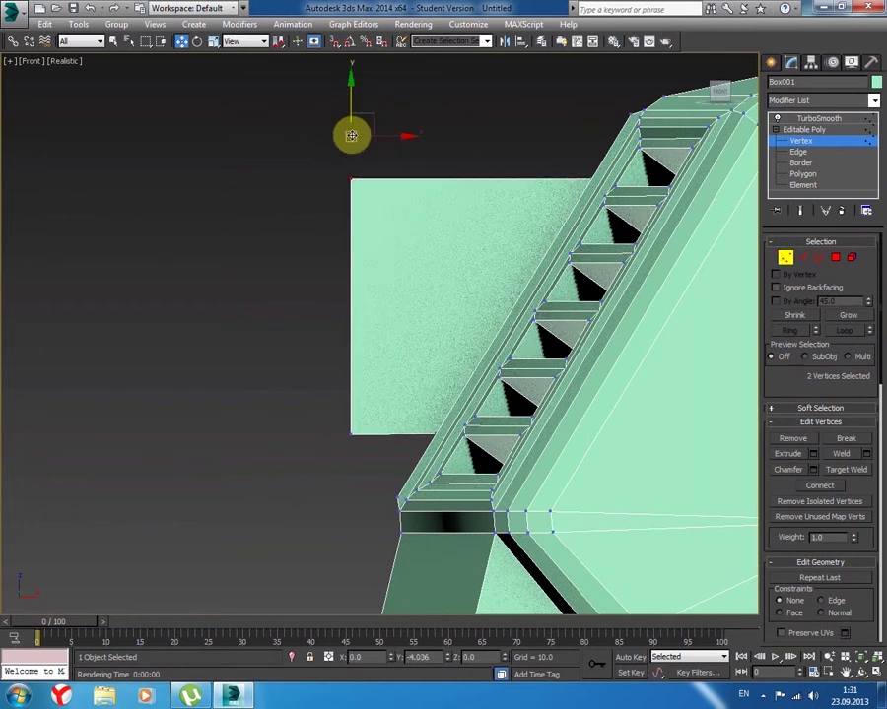
pyautogui.moveTo(274, 136)
pyautogui.mouseDown()
pyautogui.moveTo(366, 325)
pyautogui.moveTo(462, 311)
pyautogui.mouseUp()
pyautogui.scroll(2, 350, 330)
pyautogui.scroll(3, 350, 330)
pyautogui.scroll(2, 332, 320)
# - Select the flap's two top corner vertices and scale them on Y in Front view to level the edge
pyautogui.click(370, 380)
pyautogui.keyDown('alt'); pyautogui.moveTo(374, 372); pyautogui.dragTo(373, 371, button='middle'); pyautogui.keyUp('alt')
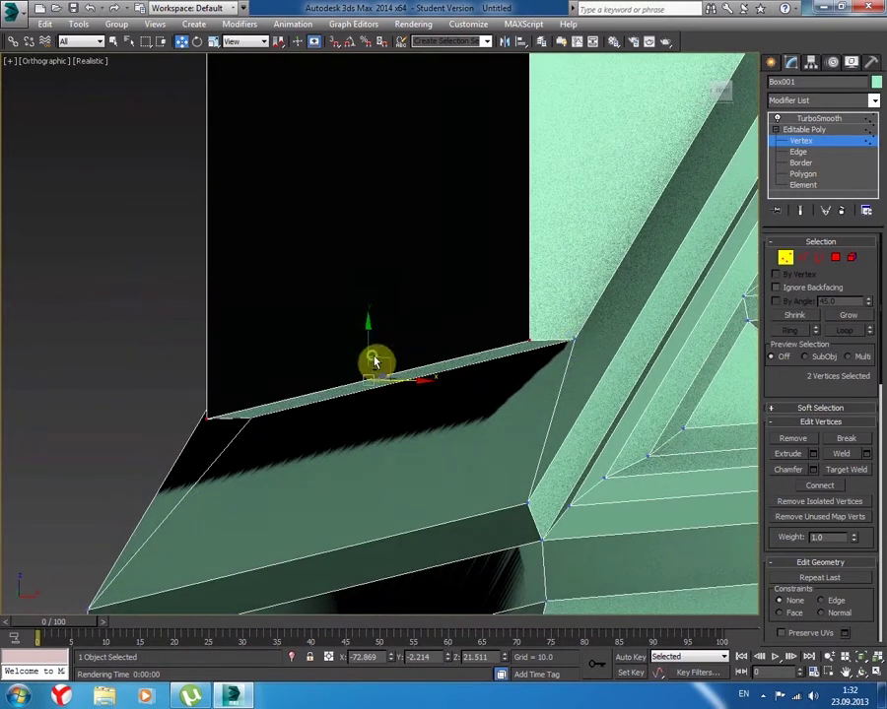
pyautogui.keyDown('ctrl'); pyautogui.click(570, 341); pyautogui.keyUp('ctrl')
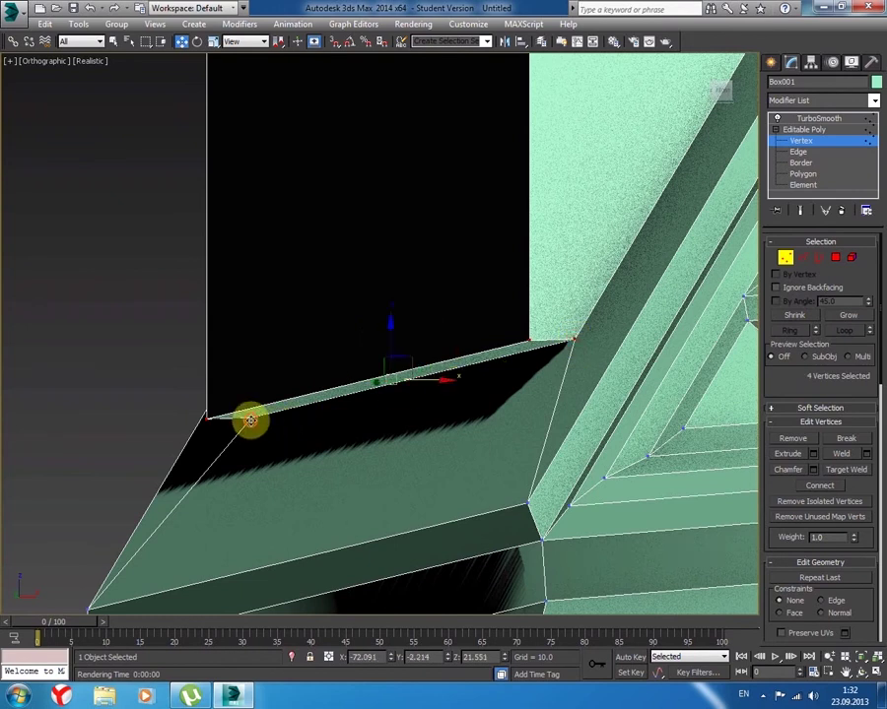
pyautogui.keyDown('alt'); pyautogui.moveTo(404, 456); pyautogui.dragTo(394, 455, button='middle'); pyautogui.keyUp('alt')
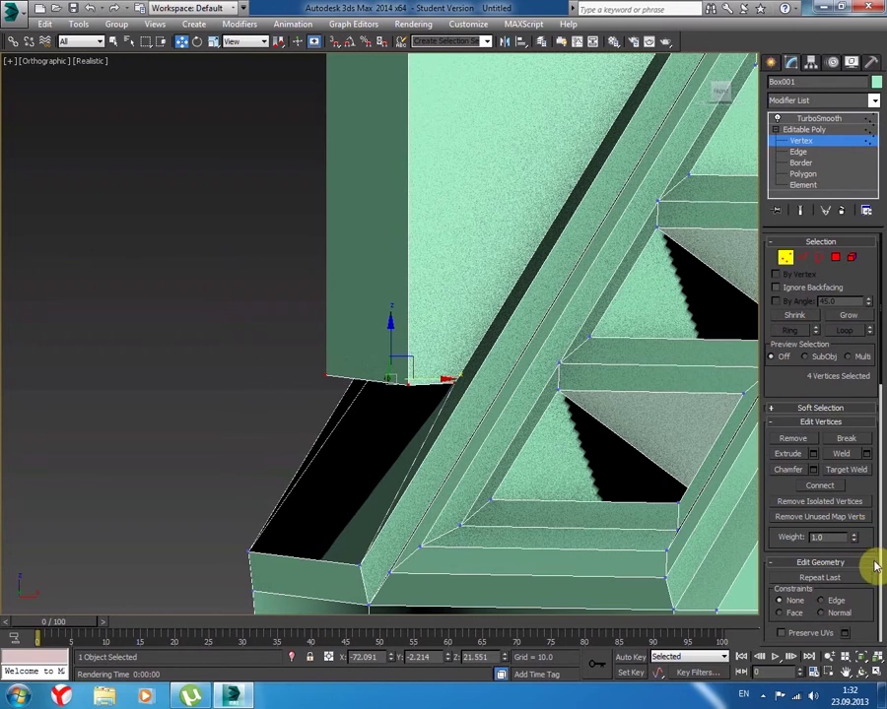
pyautogui.moveTo(871, 554); pyautogui.dragTo(865, 538)
pyautogui.press('f')
pyautogui.moveTo(111, 354); pyautogui.dragTo(434, 422, button='middle')
pyautogui.scroll(3, 594, 420)
pyautogui.moveTo(595, 420); pyautogui.dragTo(288, 431, button='middle')
pyautogui.scroll(2, 274, 411)
pyautogui.scroll(2, 274, 411)
pyautogui.moveTo(338, 398); pyautogui.dragTo(243, 305, button='middle')
pyautogui.scroll(1, 272, 253)
pyautogui.moveTo(272, 253); pyautogui.dragTo(173, 297, button='middle')
pyautogui.click(213, 44)
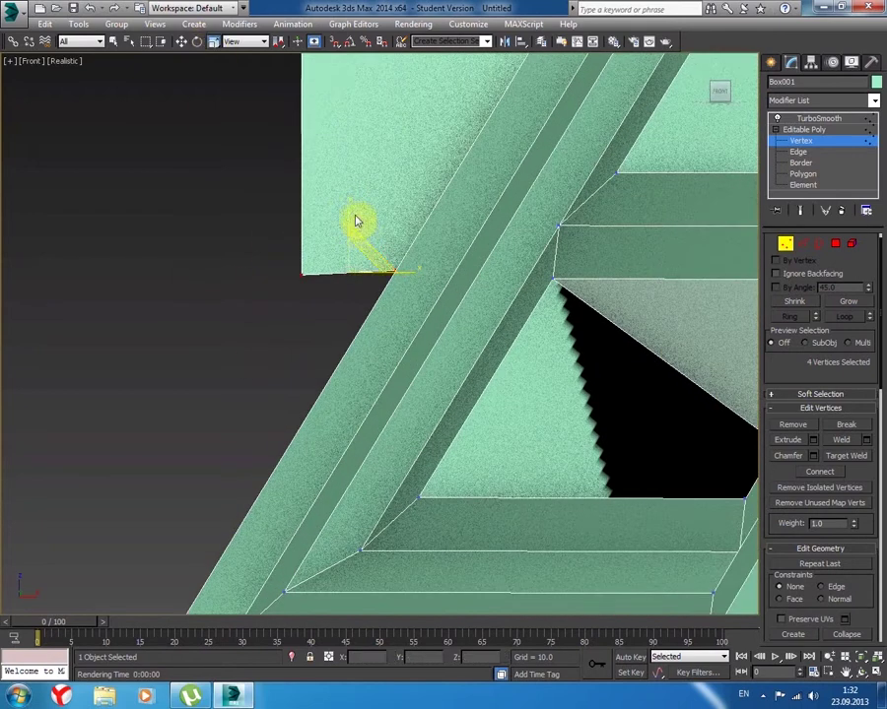
pyautogui.moveTo(347, 210)
pyautogui.mouseDown()
pyautogui.moveTo(345, 440)
pyautogui.moveTo(324, 565)
pyautogui.moveTo(291, 193)
pyautogui.moveTo(328, 167)
pyautogui.mouseUp()
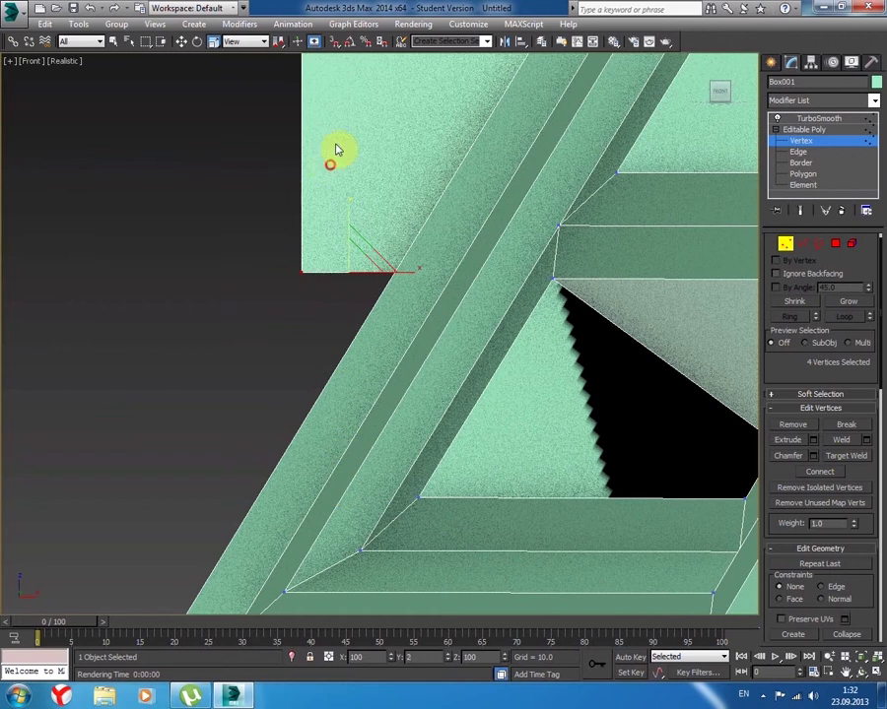
# - Select the flap's top-face corner vertices, check them in Front view, then clear the selection
pyautogui.click(284, 183)
pyautogui.moveTo(231, 192); pyautogui.dragTo(165, 509, button='middle')
pyautogui.scroll(-3, 204, 307)
pyautogui.moveTo(221, 254); pyautogui.dragTo(195, 340, button='middle')
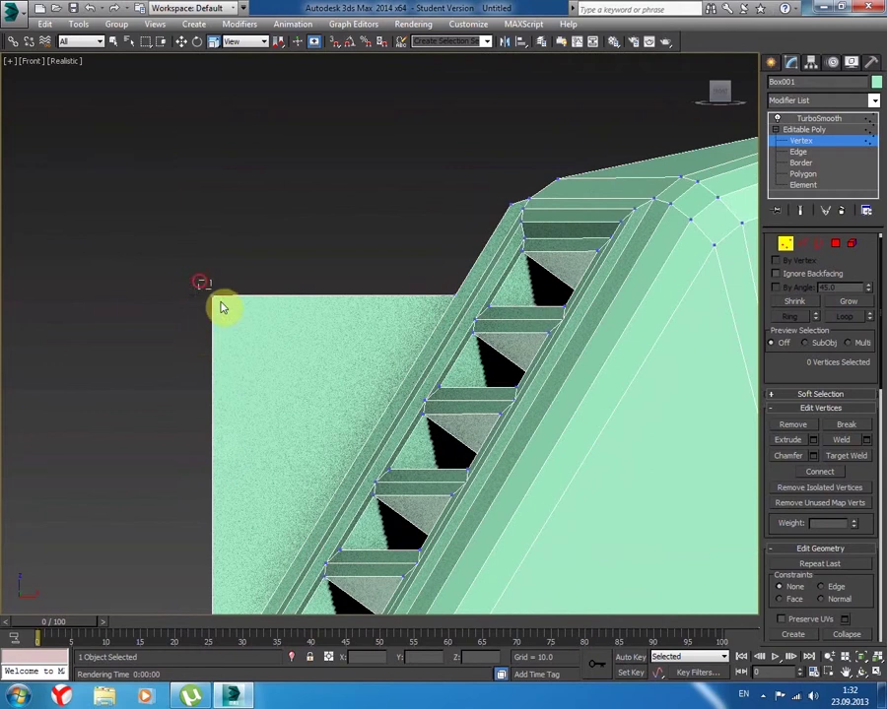
pyautogui.keyDown('alt'); pyautogui.moveTo(245, 311); pyautogui.dragTo(273, 337, button='middle'); pyautogui.keyUp('alt')
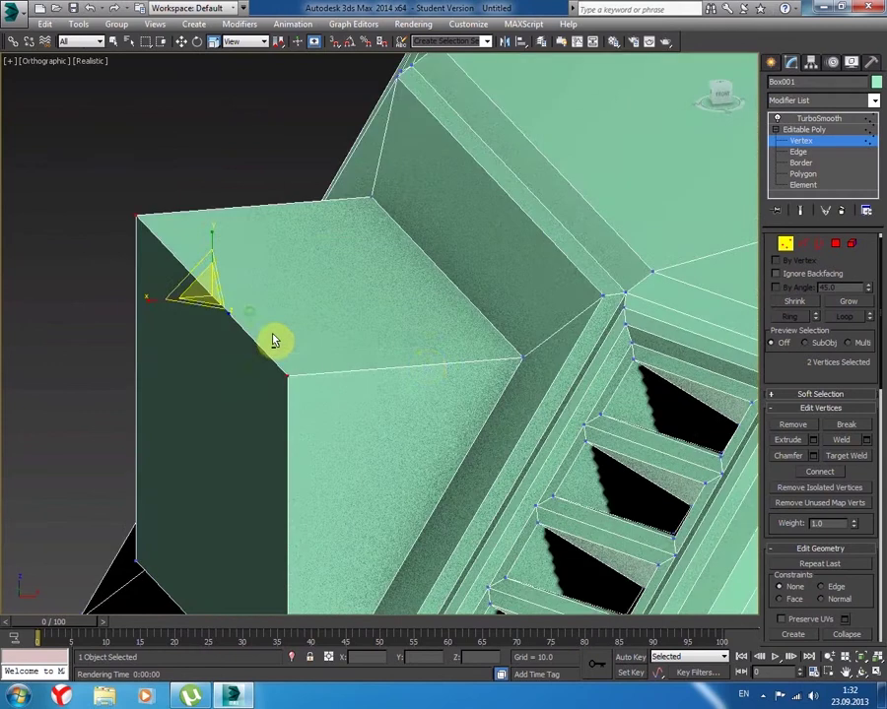
pyautogui.keyDown('ctrl'); pyautogui.click(521, 356); pyautogui.keyUp('ctrl')
pyautogui.keyDown('ctrl'); pyautogui.click(370, 199); pyautogui.keyUp('ctrl')
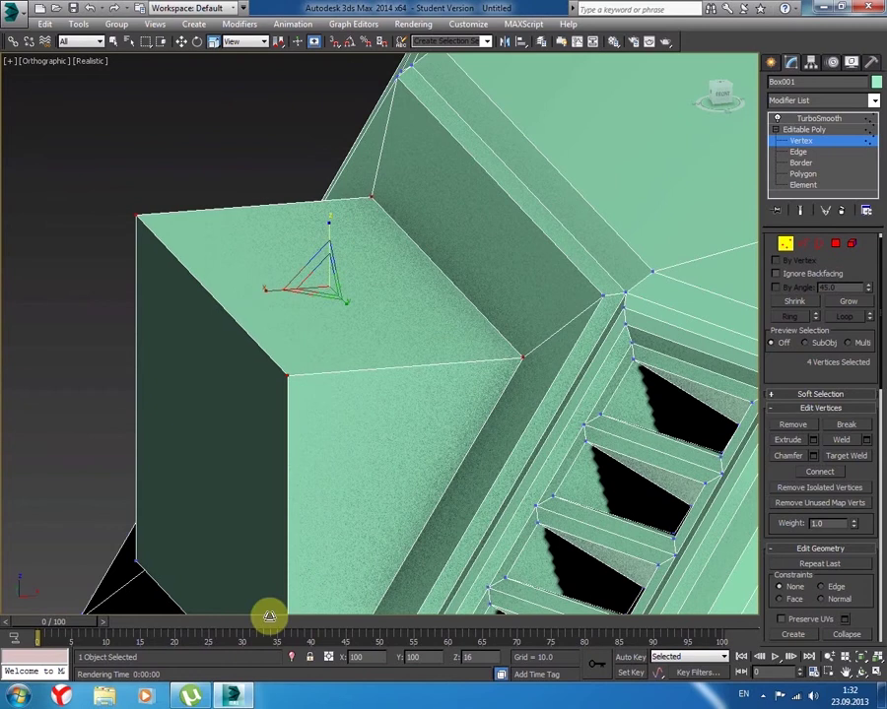
pyautogui.press('f')
pyautogui.scroll(1, 293, 361)
pyautogui.scroll(3, 299, 336)
pyautogui.moveTo(233, 302)
pyautogui.mouseDown(button='middle')
pyautogui.moveTo(366, 311)
pyautogui.moveTo(398, 302)
pyautogui.moveTo(386, 302)
pyautogui.moveTo(389, 294)
pyautogui.mouseUp(button='middle')
pyautogui.click(228, 301)
pyautogui.click(836, 244)
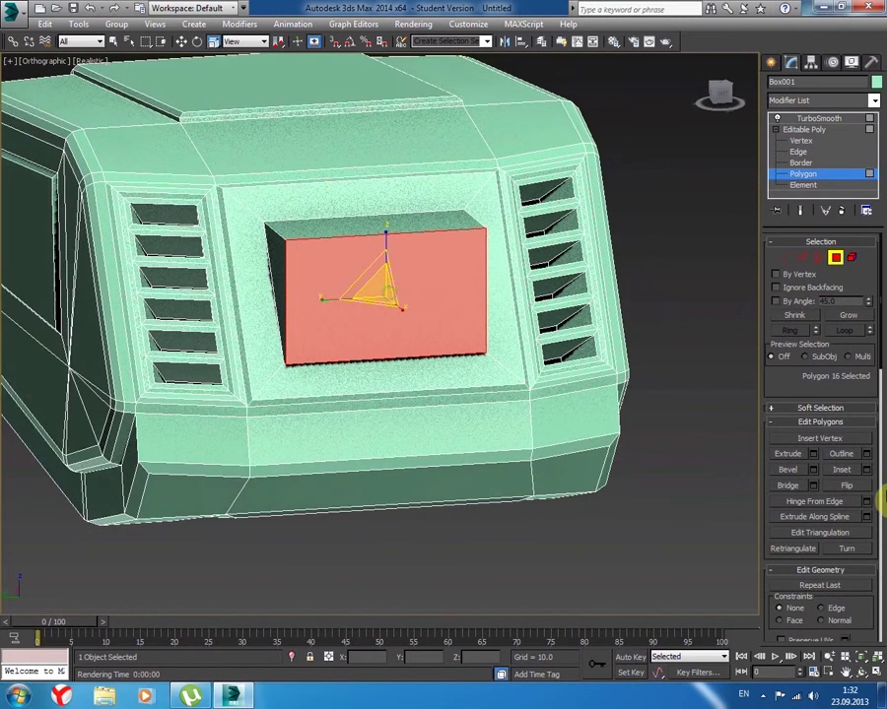
# - Inset the front block's face, then frame its inner vertices in Left view
pyautogui.click(867, 470)
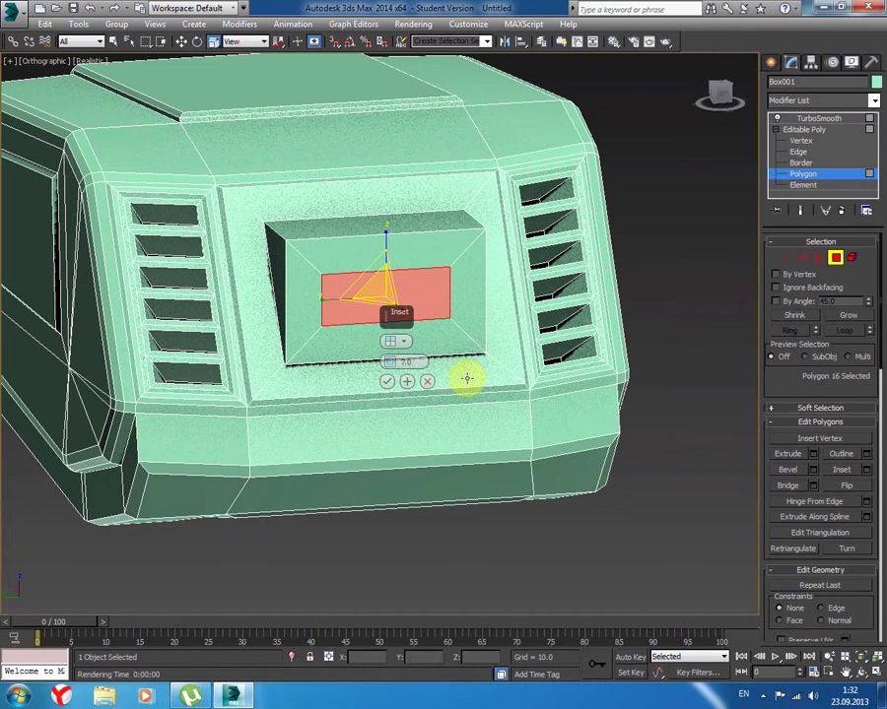
pyautogui.click(390, 381)
pyautogui.click(785, 257)
pyautogui.press('l')
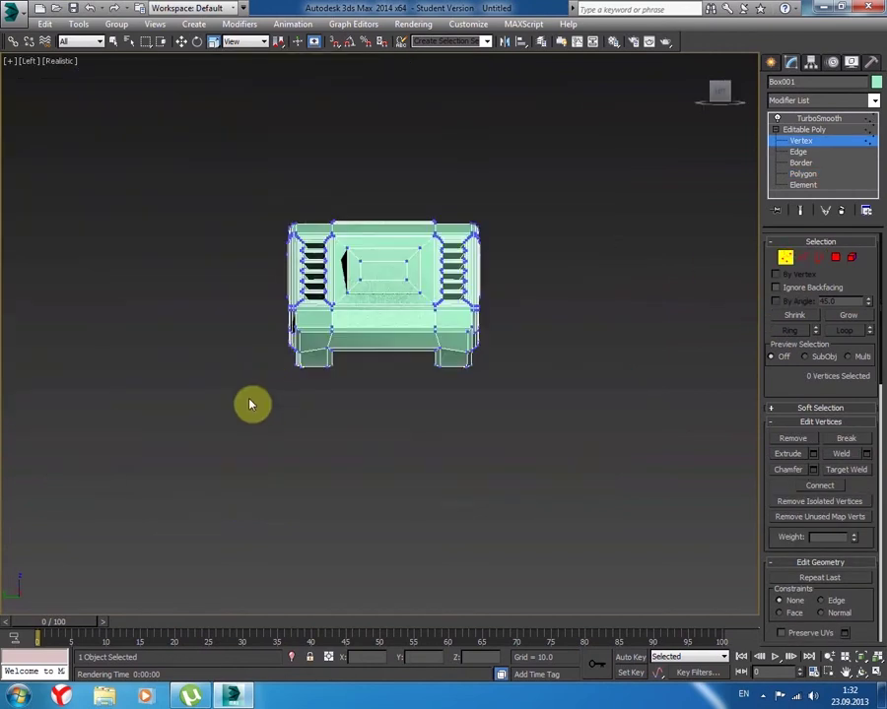
pyautogui.moveTo(331, 335); pyautogui.dragTo(347, 366, button='middle')
pyautogui.scroll(5, 348, 359)
pyautogui.scroll(3, 351, 353)
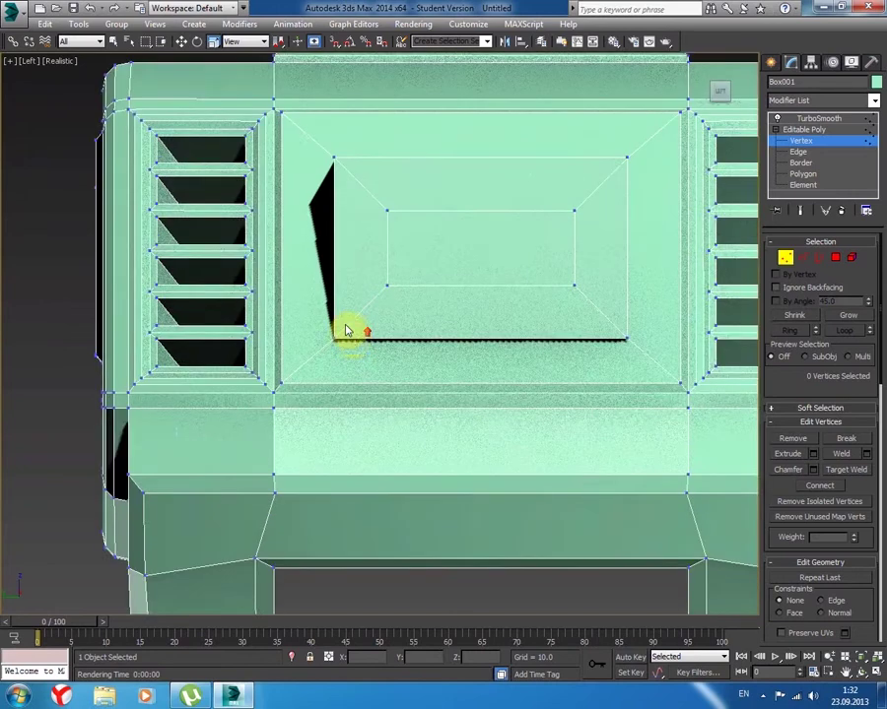
pyautogui.moveTo(374, 292); pyautogui.dragTo(345, 312, button='middle')
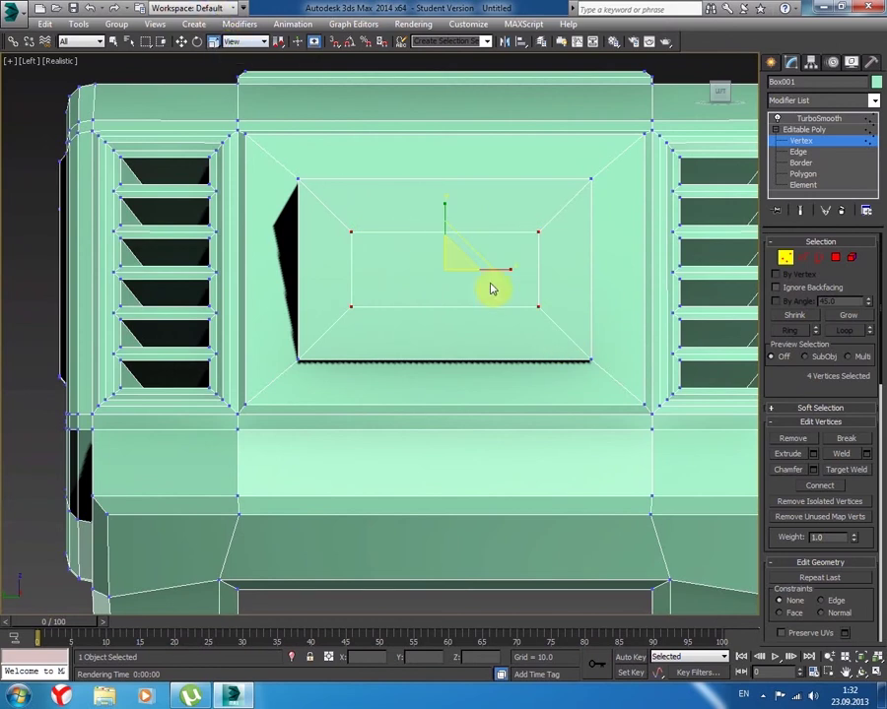
# - Scale the four inner vertices to make the inset rectangle narrower and slightly taller
pyautogui.moveTo(509, 267); pyautogui.dragTo(489, 273)
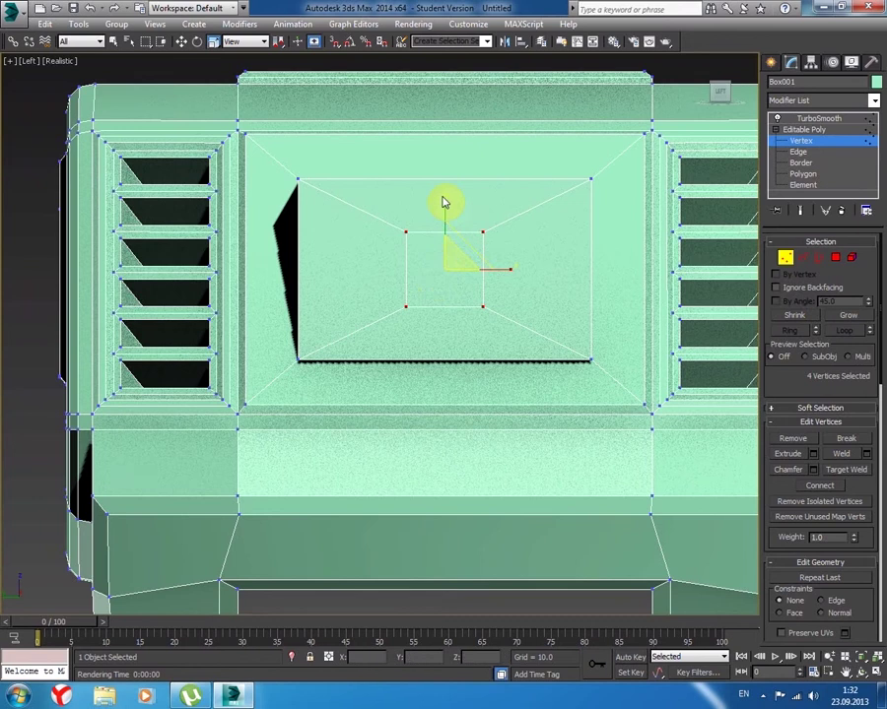
pyautogui.moveTo(445, 204); pyautogui.dragTo(444, 200)
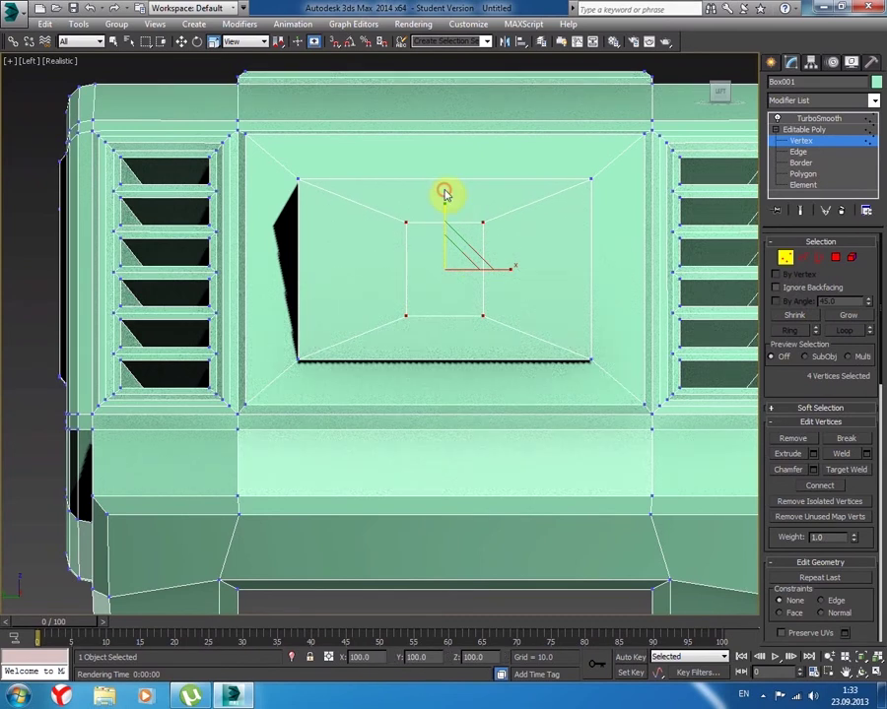
pyautogui.moveTo(510, 269); pyautogui.dragTo(505, 269)
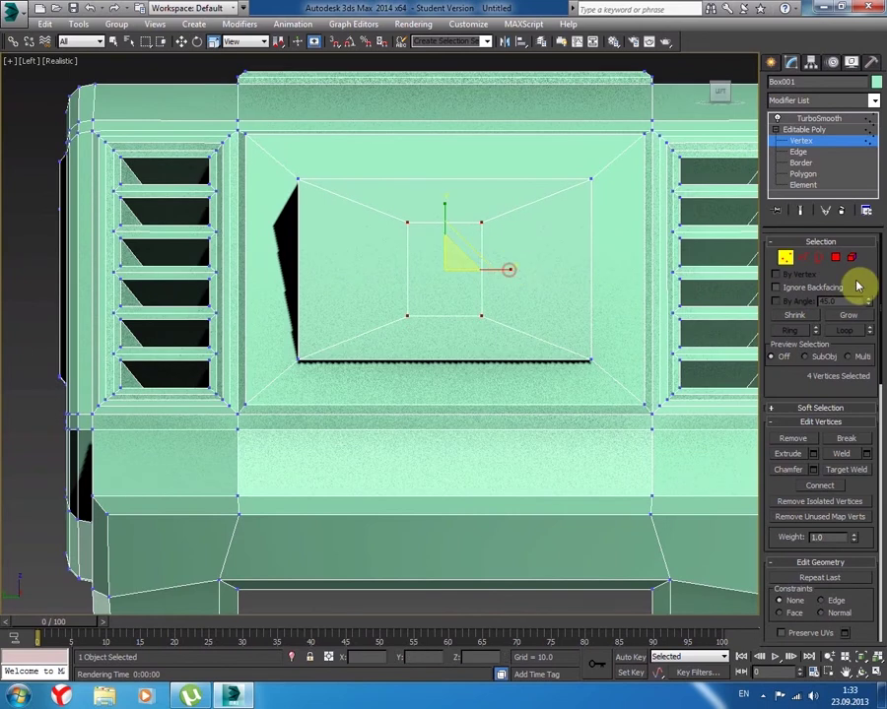
pyautogui.click(835, 258)
pyautogui.moveTo(452, 311)
pyautogui.keyDown('alt'); pyautogui.mouseDown(button='middle')
pyautogui.moveTo(460, 369)
pyautogui.moveTo(499, 302)
pyautogui.mouseUp(button='middle'); pyautogui.keyUp('alt')
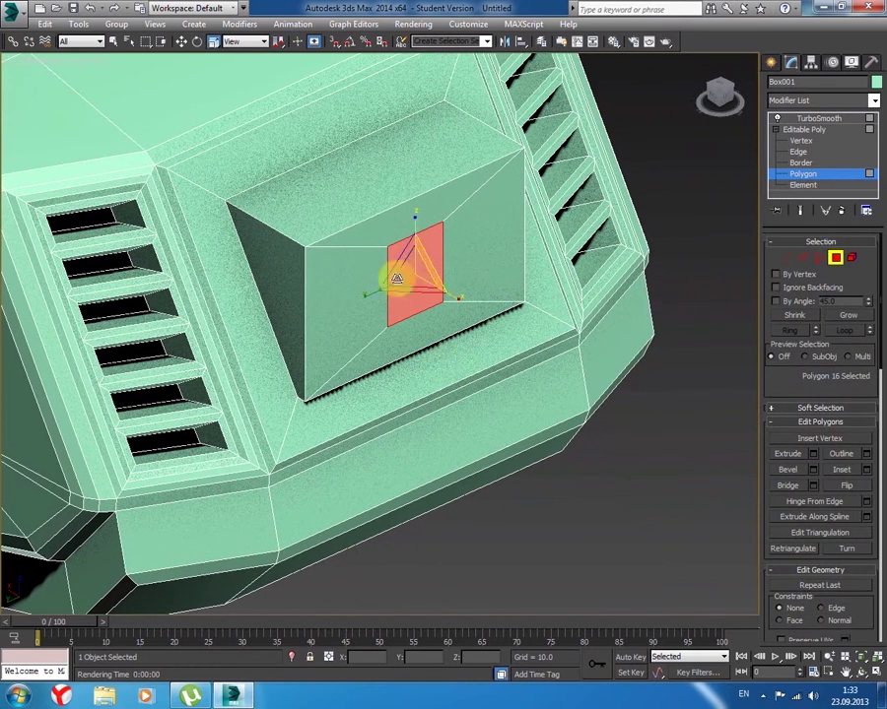
# - Enlarge the inner face slightly and extrude it outward about 27.5
pyautogui.moveTo(345, 307)
pyautogui.mouseDown()
pyautogui.moveTo(336, 310)
pyautogui.moveTo(362, 302)
pyautogui.mouseUp()
pyautogui.moveTo(417, 260); pyautogui.dragTo(418, 255)
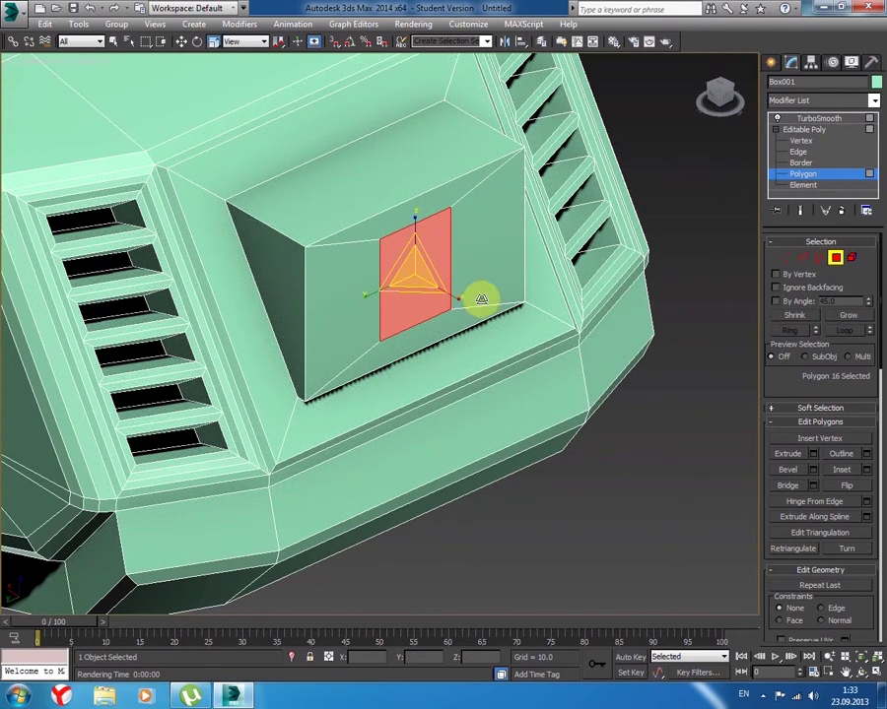
pyautogui.click(812, 454)
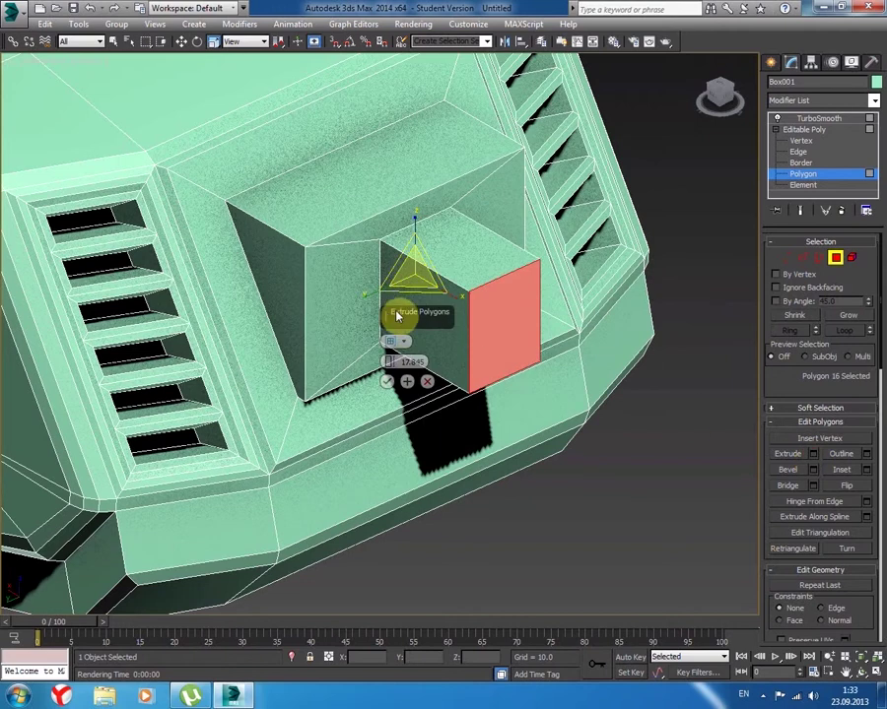
pyautogui.moveTo(389, 363); pyautogui.dragTo(387, 278)
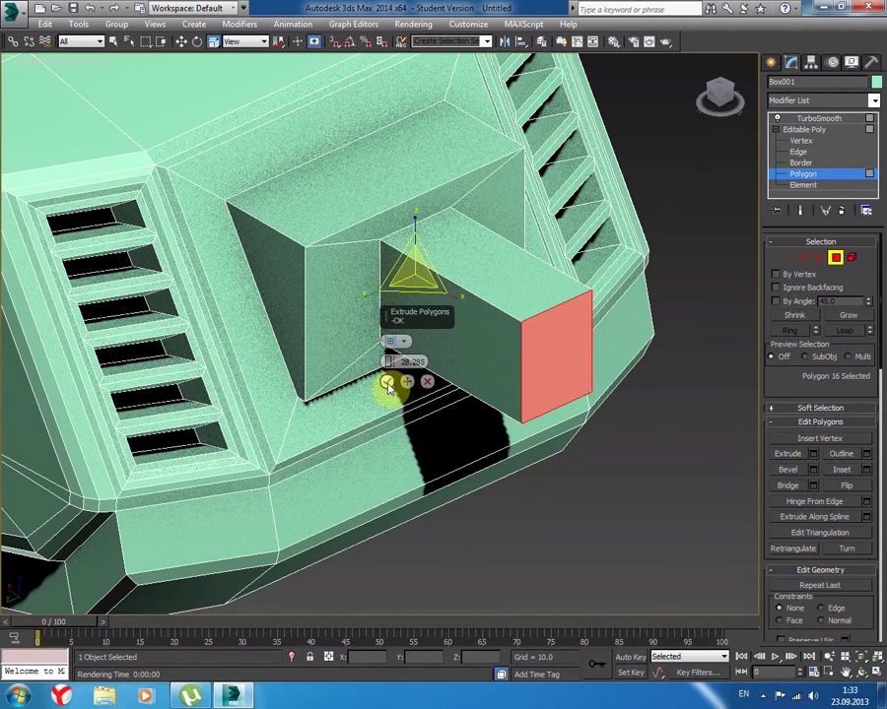
pyautogui.click(387, 382)
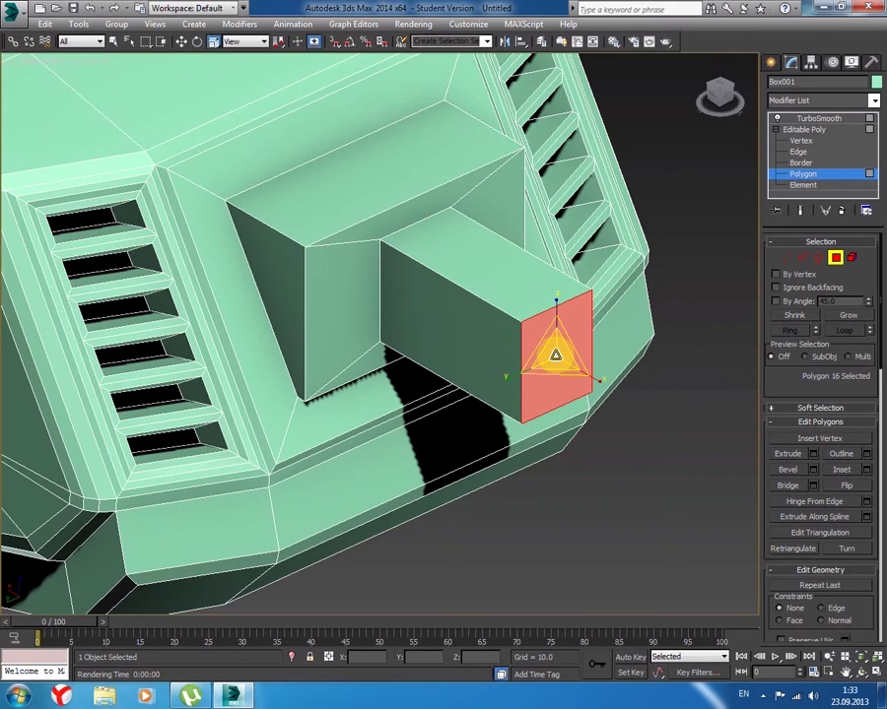
pyautogui.scroll(-3, 505, 339)
pyautogui.scroll(-2, 503, 335)
pyautogui.scroll(5, 505, 333)
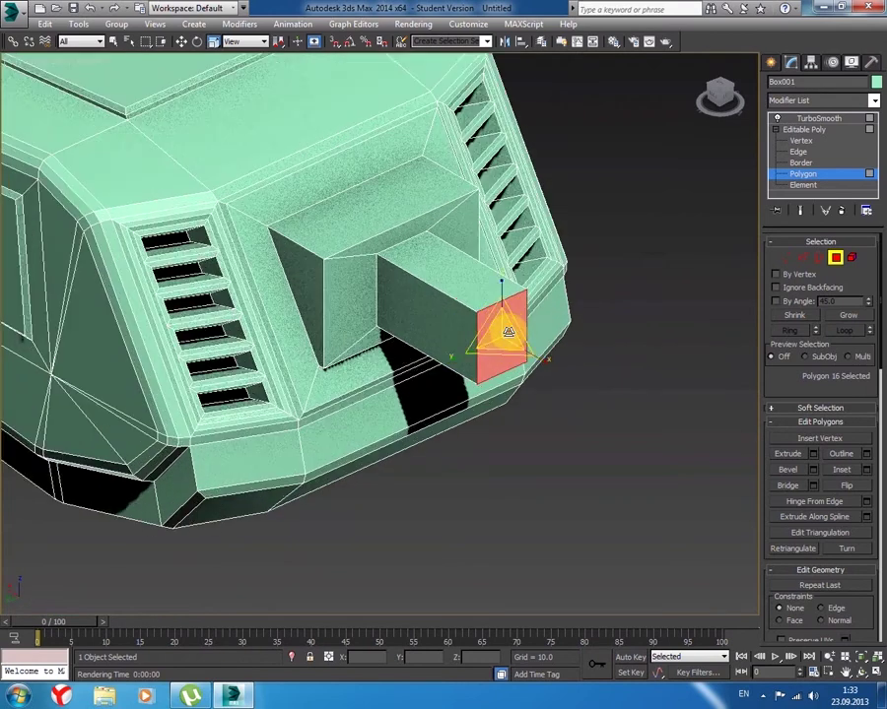
# - Review the extrusion from Top and angled views, then select the box's top edges in Edge mode
pyautogui.press('t')
pyautogui.scroll(1, 551, 322)
pyautogui.scroll(-3, 493, 325)
pyautogui.scroll(4, 436, 330)
pyautogui.moveTo(435, 331); pyautogui.dragTo(579, 331, button='middle')
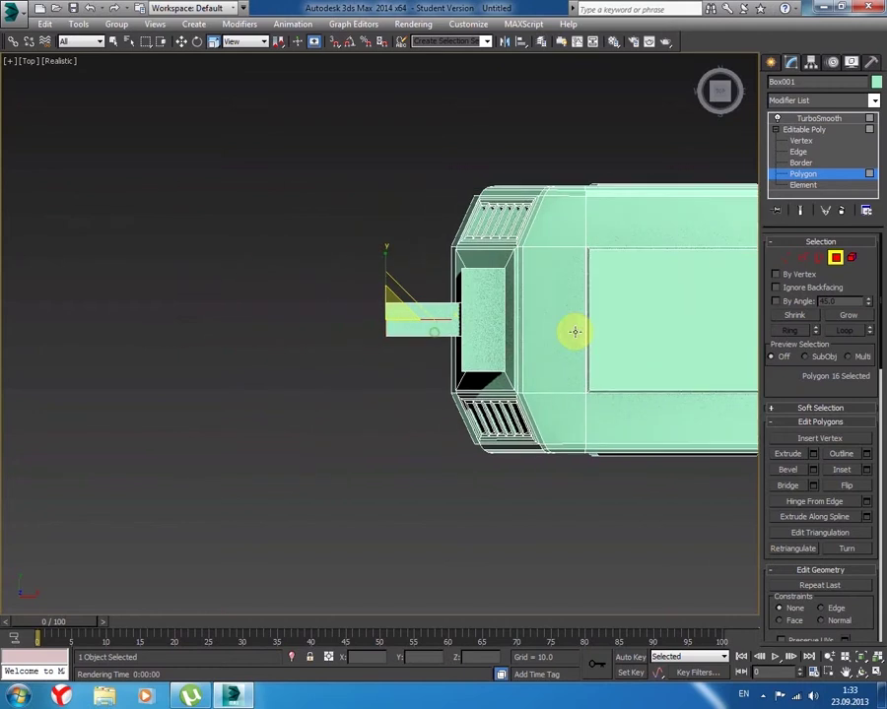
pyautogui.moveTo(398, 363)
pyautogui.keyDown('alt'); pyautogui.mouseDown(button='middle')
pyautogui.moveTo(477, 313)
pyautogui.moveTo(407, 314)
pyautogui.moveTo(453, 349)
pyautogui.mouseUp(button='middle'); pyautogui.keyUp('alt')
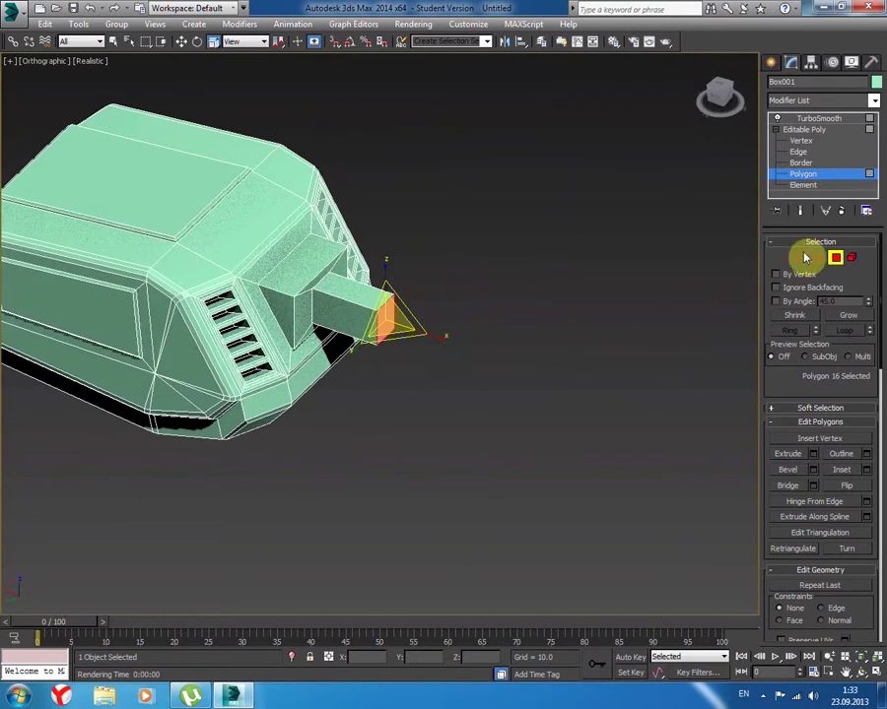
pyautogui.click(804, 259)
pyautogui.moveTo(475, 345)
pyautogui.keyDown('alt'); pyautogui.mouseDown(button='middle')
pyautogui.moveTo(370, 330)
pyautogui.moveTo(416, 345)
pyautogui.mouseUp(button='middle'); pyautogui.keyUp('alt')
pyautogui.keyDown('ctrl'); pyautogui.click(366, 340); pyautogui.keyUp('ctrl')
# - Chamfer the barrel box's two top edges by 3.437 with a single segment
pyautogui.scroll(4, 397, 352)
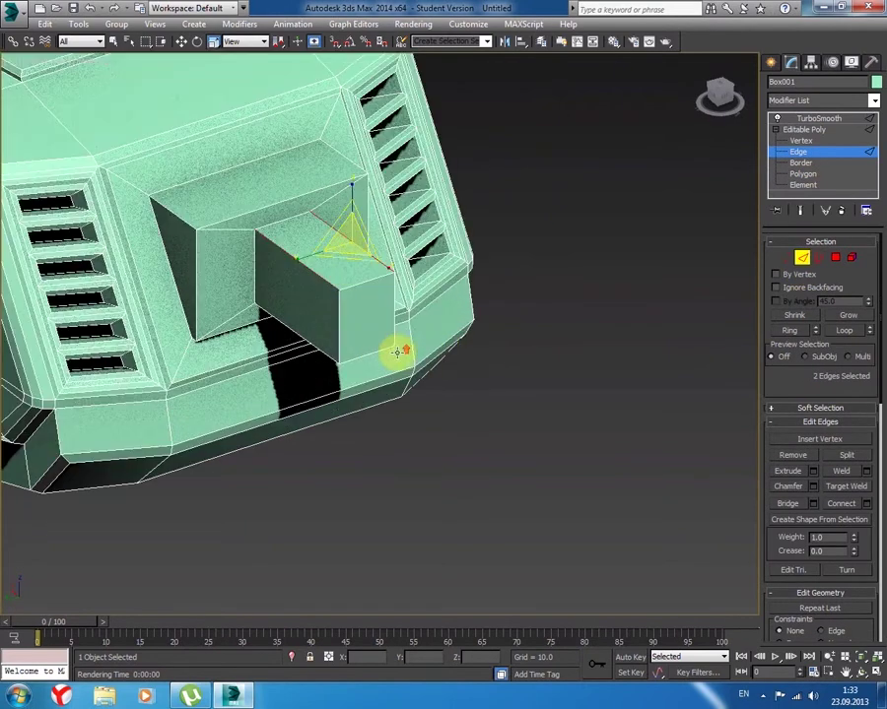
pyautogui.click(813, 486)
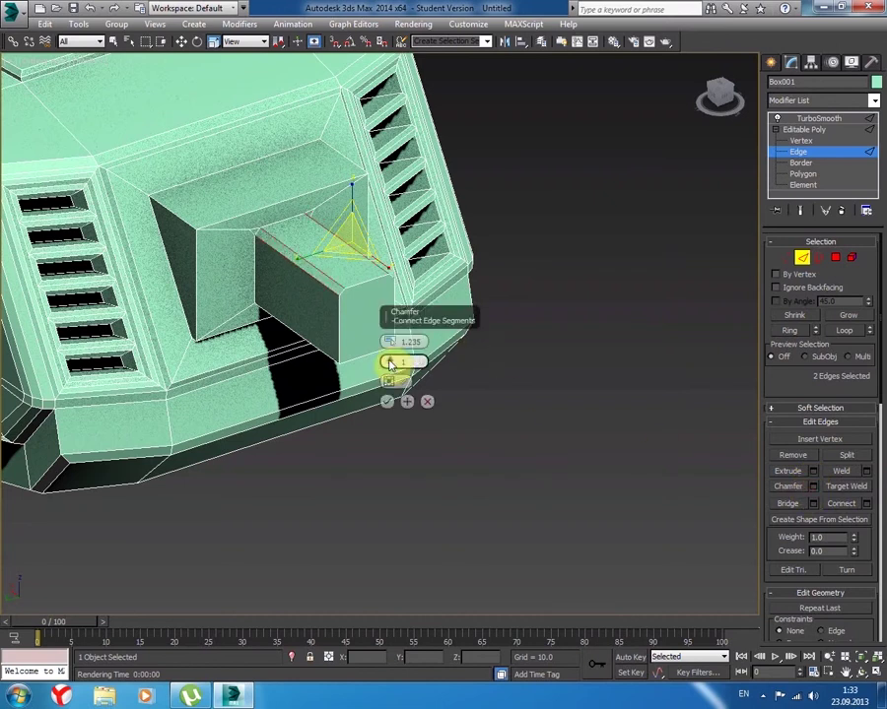
pyautogui.moveTo(391, 341); pyautogui.dragTo(392, 327)
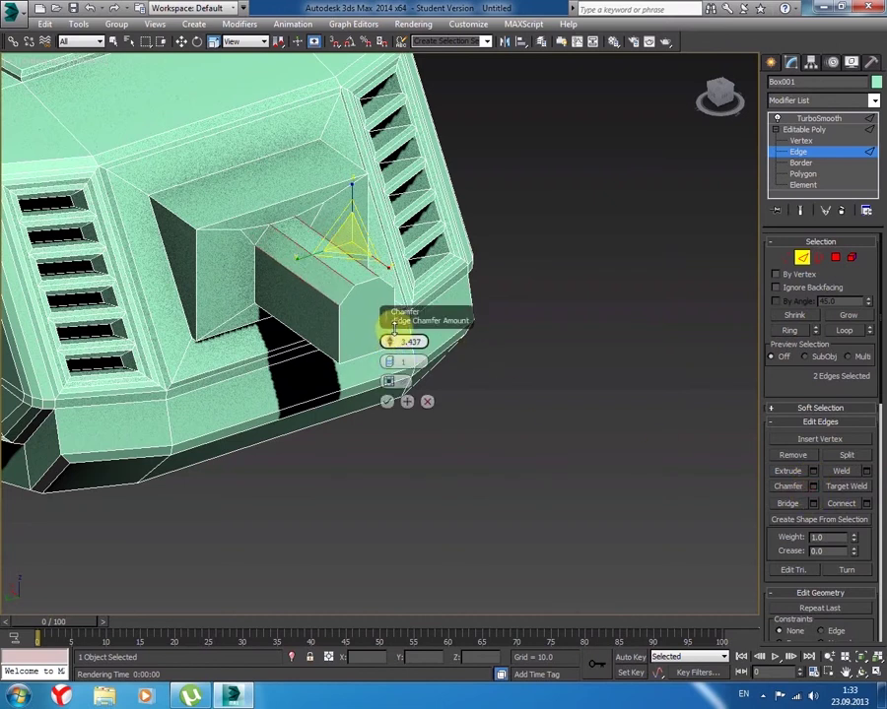
pyautogui.moveTo(328, 394)
pyautogui.keyDown('alt'); pyautogui.mouseDown(button='middle')
pyautogui.moveTo(299, 379)
pyautogui.moveTo(327, 384)
pyautogui.mouseUp(button='middle'); pyautogui.keyUp('alt')
pyautogui.click(530, 455)
pyautogui.keyDown('alt'); pyautogui.moveTo(513, 458); pyautogui.dragTo(483, 443, button='middle'); pyautogui.keyUp('alt')
pyautogui.hotkey('ctrl', 'z')
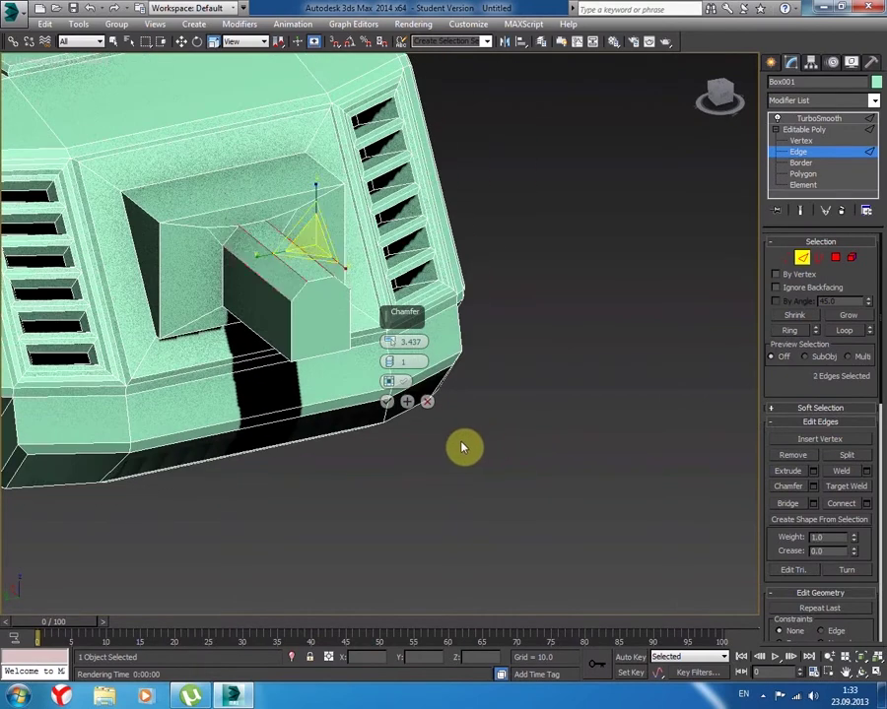
pyautogui.click(388, 401)
pyautogui.click(449, 458)
pyautogui.moveTo(449, 458)
pyautogui.keyDown('alt'); pyautogui.mouseDown(button='middle')
pyautogui.moveTo(487, 459)
pyautogui.moveTo(429, 457)
pyautogui.moveTo(446, 456)
pyautogui.moveTo(450, 467)
pyautogui.mouseUp(button='middle'); pyautogui.keyUp('alt')
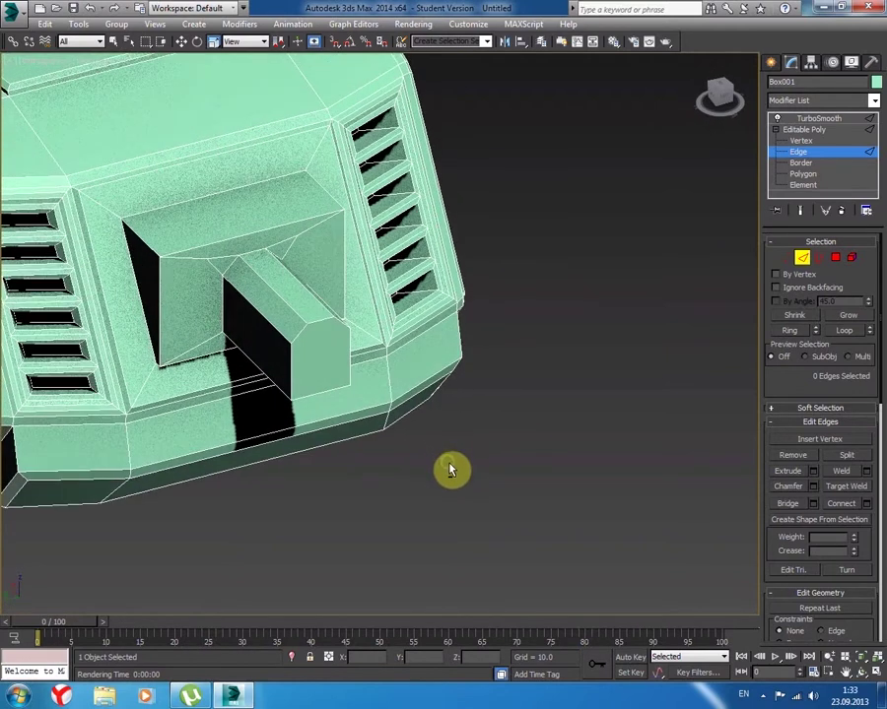
# - From Top view, marquee-select all seven faces of the protruding box with Select and Move active
pyautogui.click(836, 259)
pyautogui.click(315, 372)
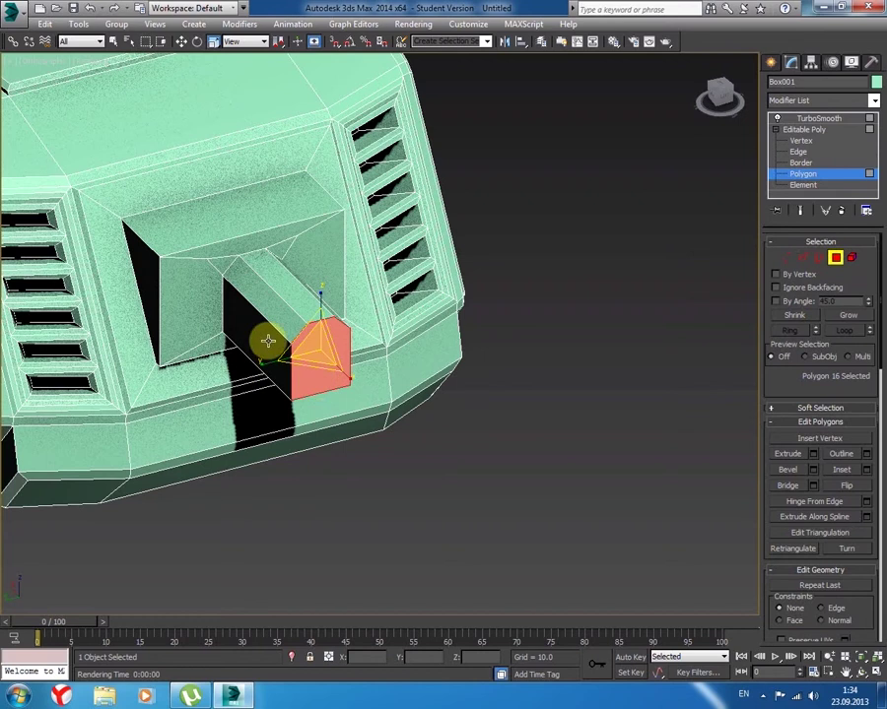
pyautogui.press('t')
pyautogui.moveTo(311, 444); pyautogui.dragTo(378, 455, button='middle')
pyautogui.scroll(3, 282, 305)
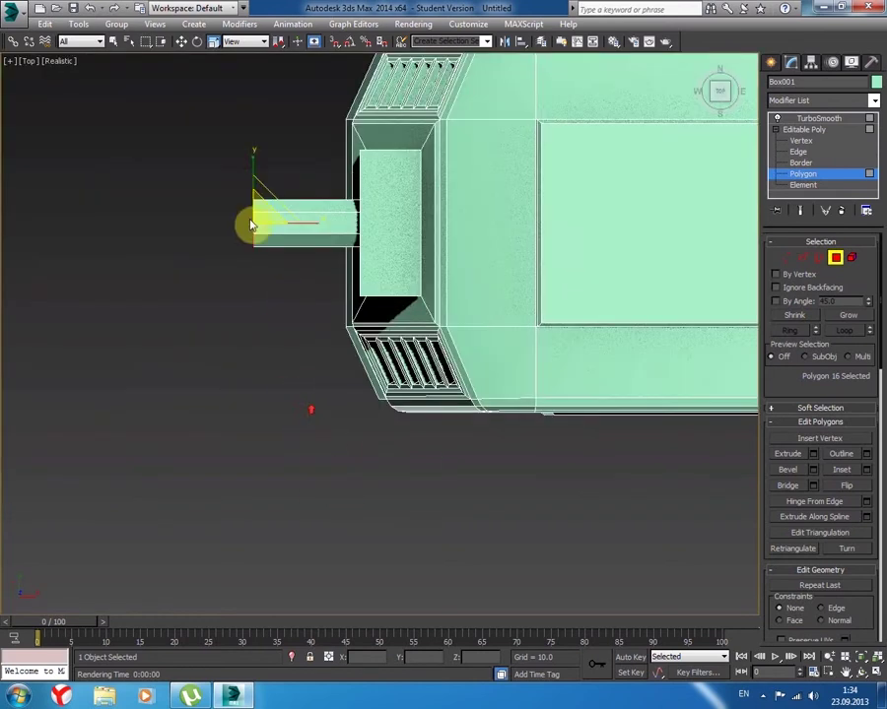
pyautogui.moveTo(324, 312); pyautogui.dragTo(319, 301)
pyautogui.click(181, 42)
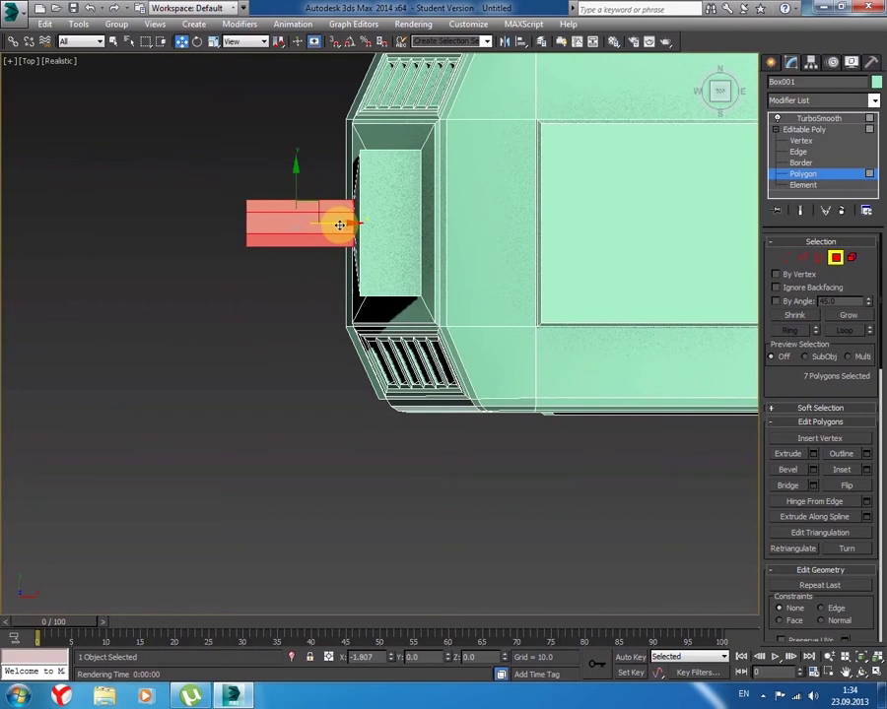
# - Orbit and zoom around the box to inspect its front, top and sides
pyautogui.moveTo(273, 311)
pyautogui.keyDown('alt'); pyautogui.mouseDown(button='middle')
pyautogui.moveTo(317, 258)
pyautogui.moveTo(369, 221)
pyautogui.moveTo(394, 223)
pyautogui.moveTo(413, 204)
pyautogui.moveTo(457, 218)
pyautogui.moveTo(342, 219)
pyautogui.mouseUp(button='middle'); pyautogui.keyUp('alt')
pyautogui.scroll(3, 213, 199)
pyautogui.scroll(2, 290, 275)
pyautogui.scroll(2, 242, 253)
pyautogui.scroll(2, 254, 204)
pyautogui.moveTo(254, 204)
pyautogui.keyDown('alt'); pyautogui.mouseDown(button='middle')
pyautogui.moveTo(244, 230)
pyautogui.moveTo(201, 233)
pyautogui.moveTo(209, 232)
pyautogui.moveTo(251, 293)
pyautogui.moveTo(186, 297)
pyautogui.moveTo(241, 292)
pyautogui.moveTo(258, 311)
pyautogui.mouseUp(button='middle'); pyautogui.keyUp('alt')
pyautogui.scroll(-3, 246, 239)
pyautogui.scroll(-5, 233, 262)
pyautogui.moveTo(483, 469)
pyautogui.keyDown('alt'); pyautogui.mouseDown(button='middle')
pyautogui.moveTo(406, 467)
pyautogui.moveTo(412, 486)
pyautogui.moveTo(425, 471)
pyautogui.moveTo(402, 469)
pyautogui.moveTo(414, 463)
pyautogui.mouseUp(button='middle'); pyautogui.keyUp('alt')
# - Target Weld two stray vertices into the box corner and the block's top corner
pyautogui.click(785, 257)
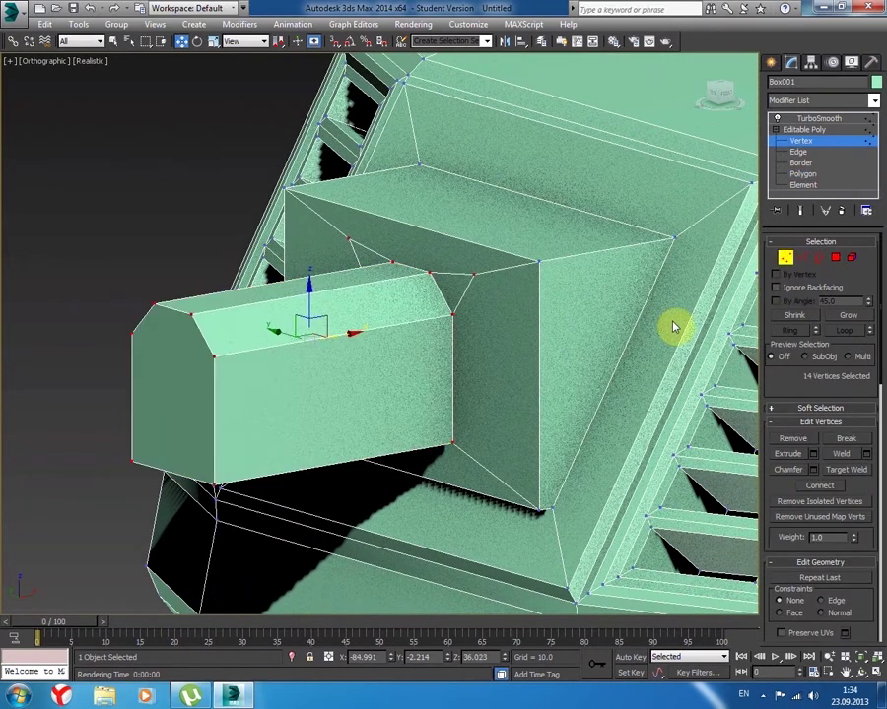
pyautogui.click(841, 471)
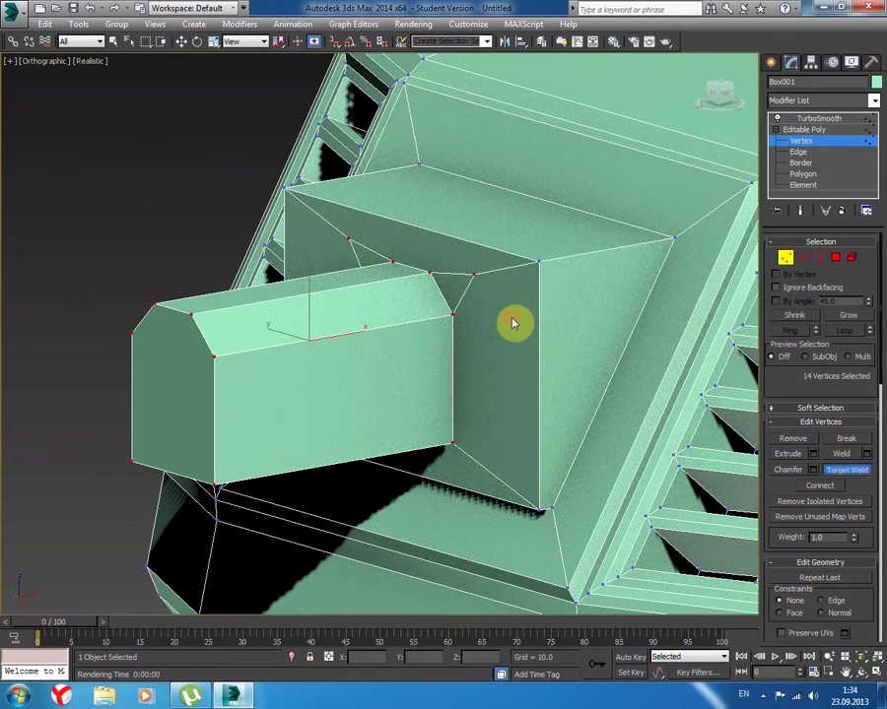
pyautogui.click(473, 275)
pyautogui.click(535, 261)
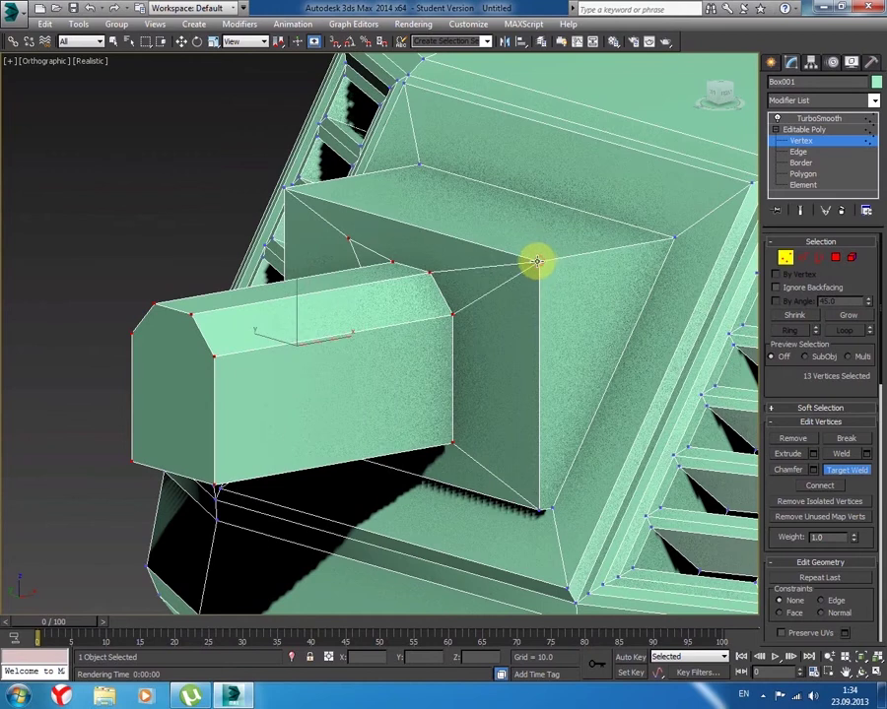
pyautogui.click(345, 237)
pyautogui.click(283, 188)
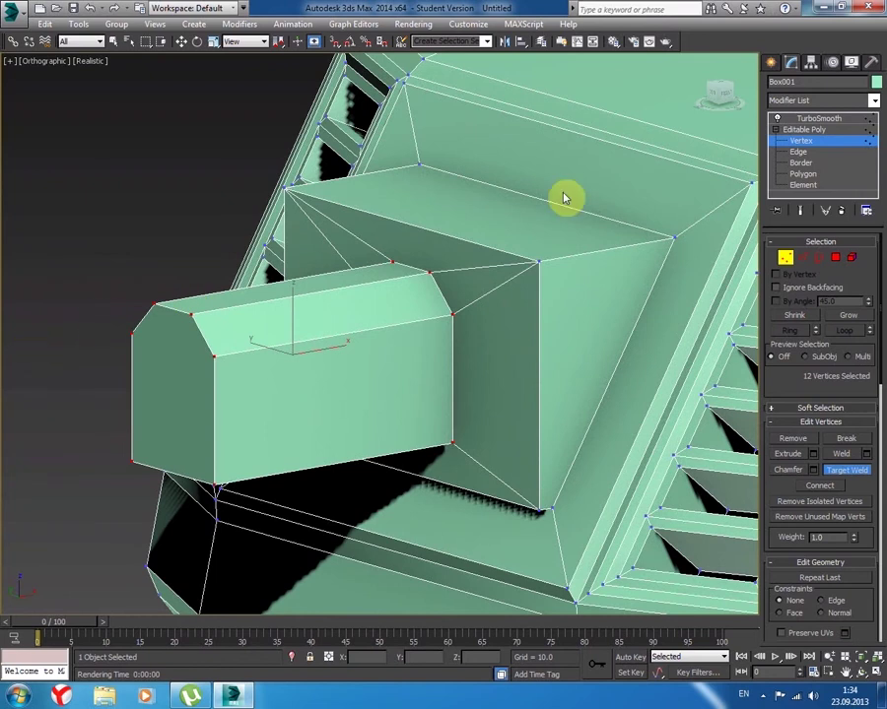
pyautogui.click(786, 259)
pyautogui.click(785, 258)
# - Move the two lower vertices under the barrel along X to X -74.414
pyautogui.rightClick(184, 197)
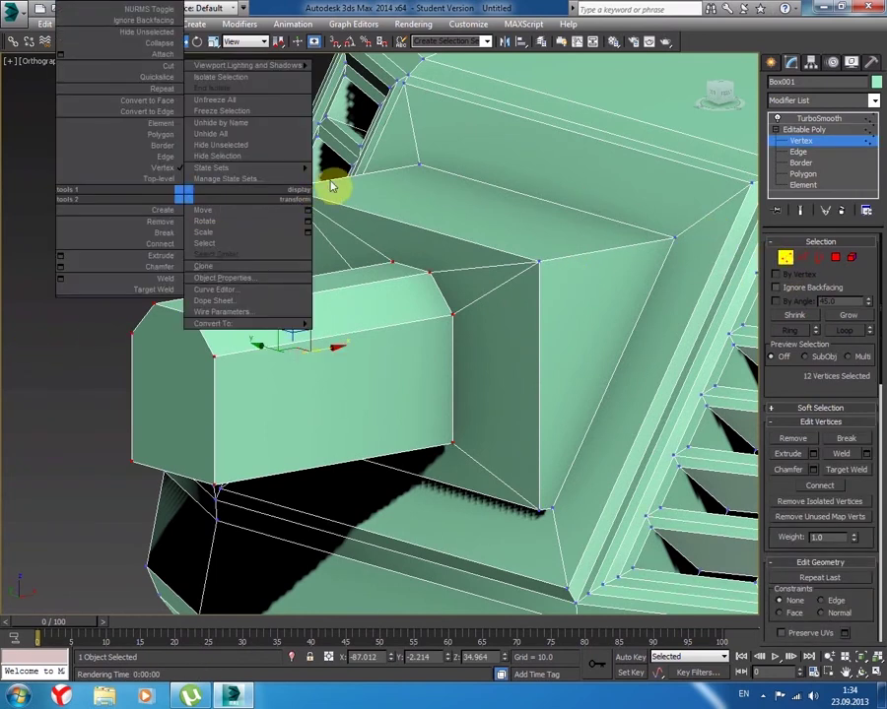
pyautogui.press('Escape')
pyautogui.click(284, 188)
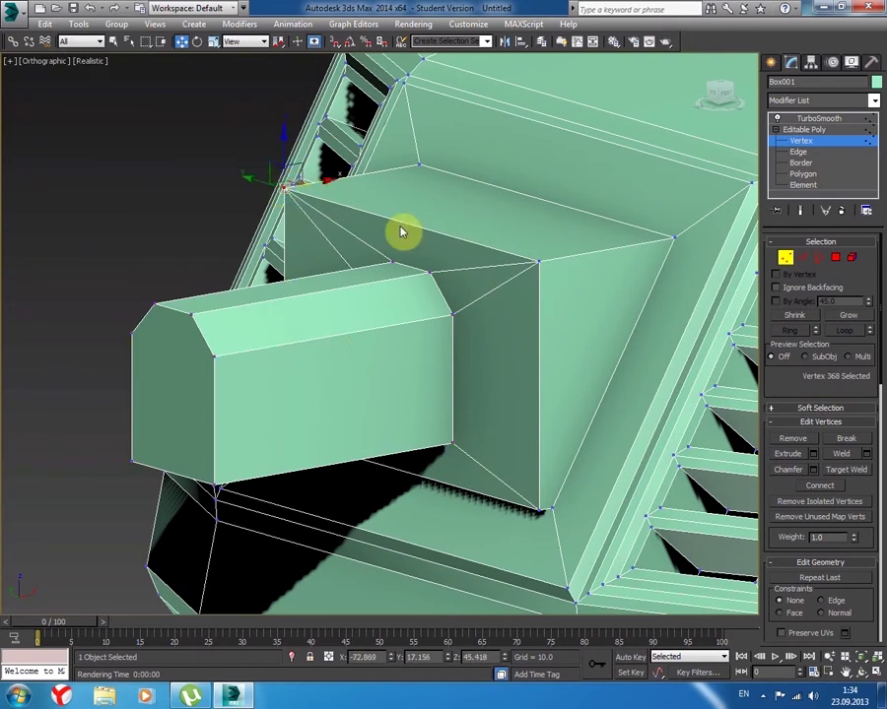
pyautogui.keyDown('ctrl'); pyautogui.click(540, 262); pyautogui.keyUp('ctrl')
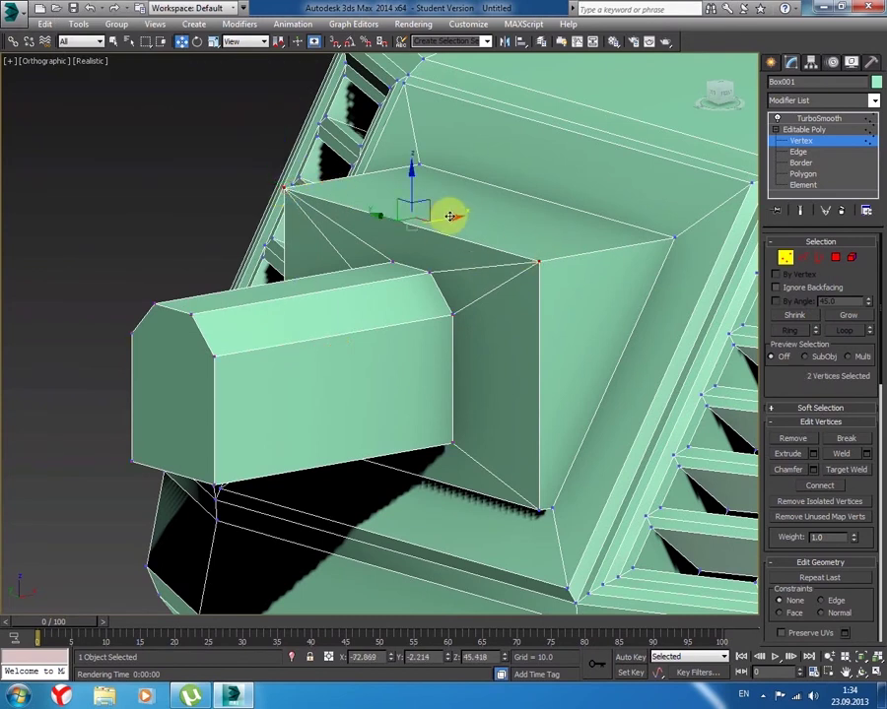
pyautogui.moveTo(469, 282)
pyautogui.keyDown('alt'); pyautogui.mouseDown(button='middle')
pyautogui.moveTo(458, 266)
pyautogui.moveTo(440, 282)
pyautogui.moveTo(457, 287)
pyautogui.moveTo(481, 251)
pyautogui.moveTo(434, 401)
pyautogui.mouseUp(button='middle'); pyautogui.keyUp('alt')
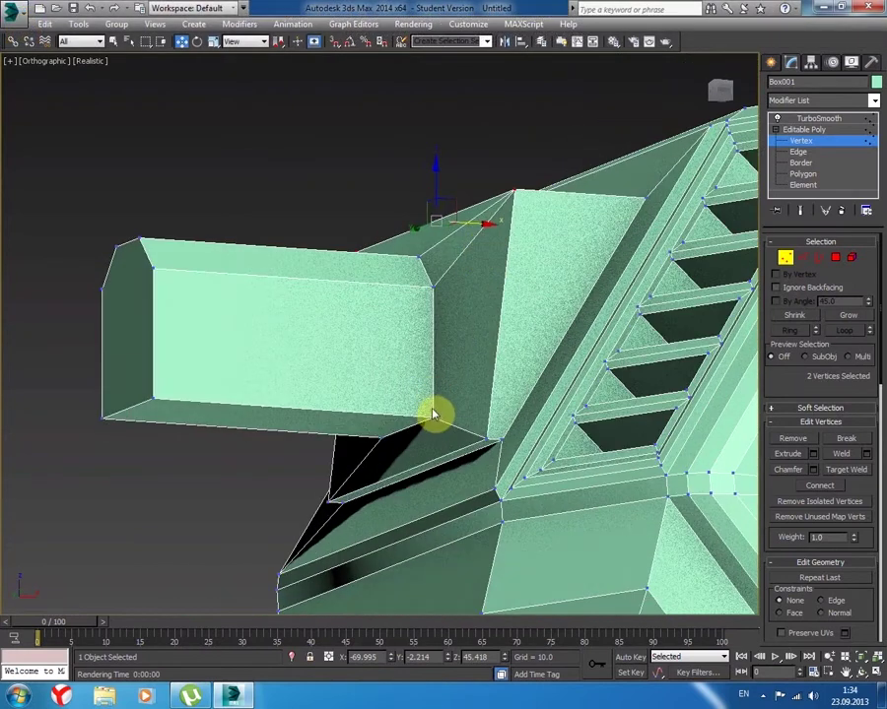
pyautogui.click(434, 418)
pyautogui.keyDown('ctrl'); pyautogui.click(383, 439); pyautogui.keyUp('ctrl')
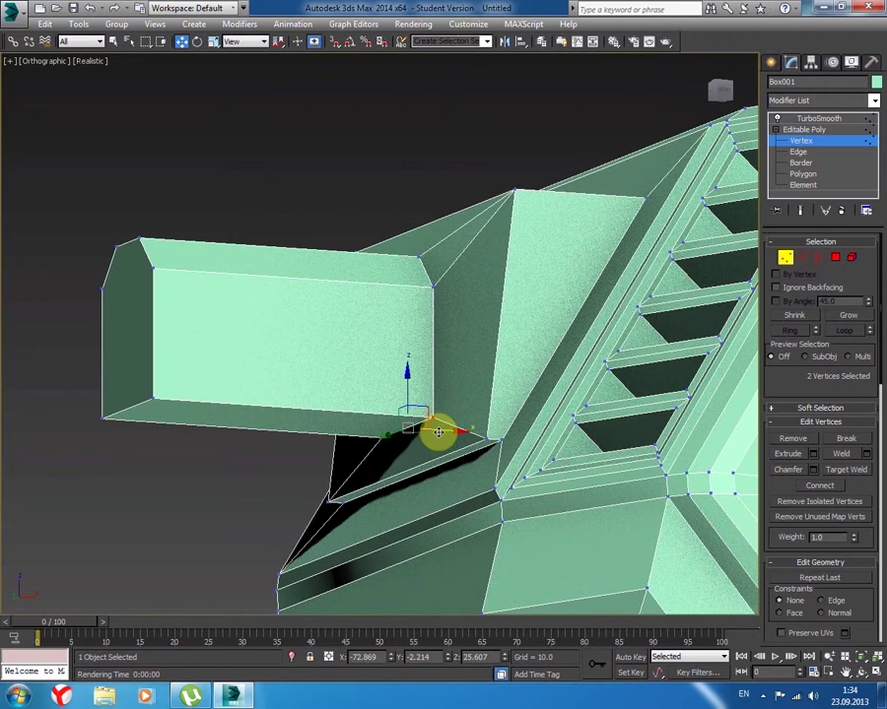
pyautogui.moveTo(449, 431); pyautogui.dragTo(364, 426)
pyautogui.moveTo(364, 426)
pyautogui.keyDown('alt'); pyautogui.mouseDown(button='middle')
pyautogui.moveTo(307, 445)
pyautogui.moveTo(316, 451)
pyautogui.mouseUp(button='middle'); pyautogui.keyUp('alt')
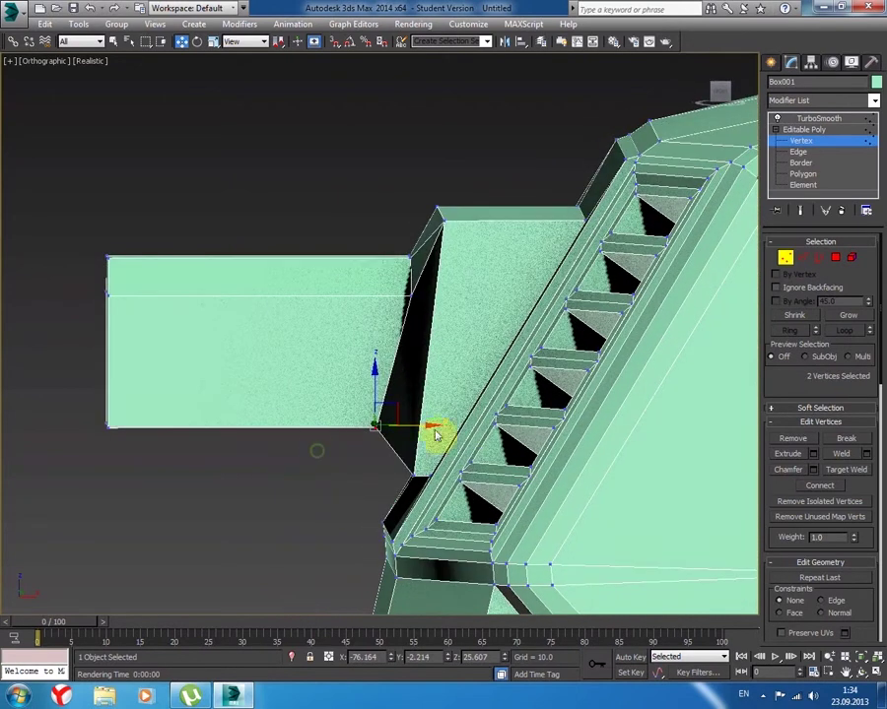
pyautogui.moveTo(433, 425); pyautogui.dragTo(452, 424)
pyautogui.moveTo(369, 452)
pyautogui.keyDown('alt'); pyautogui.mouseDown(button='middle')
pyautogui.moveTo(371, 427)
pyautogui.moveTo(331, 410)
pyautogui.moveTo(416, 419)
pyautogui.moveTo(500, 453)
pyautogui.moveTo(524, 447)
pyautogui.moveTo(394, 318)
pyautogui.moveTo(598, 397)
pyautogui.moveTo(534, 381)
pyautogui.moveTo(703, 302)
pyautogui.mouseUp(button='middle'); pyautogui.keyUp('alt')
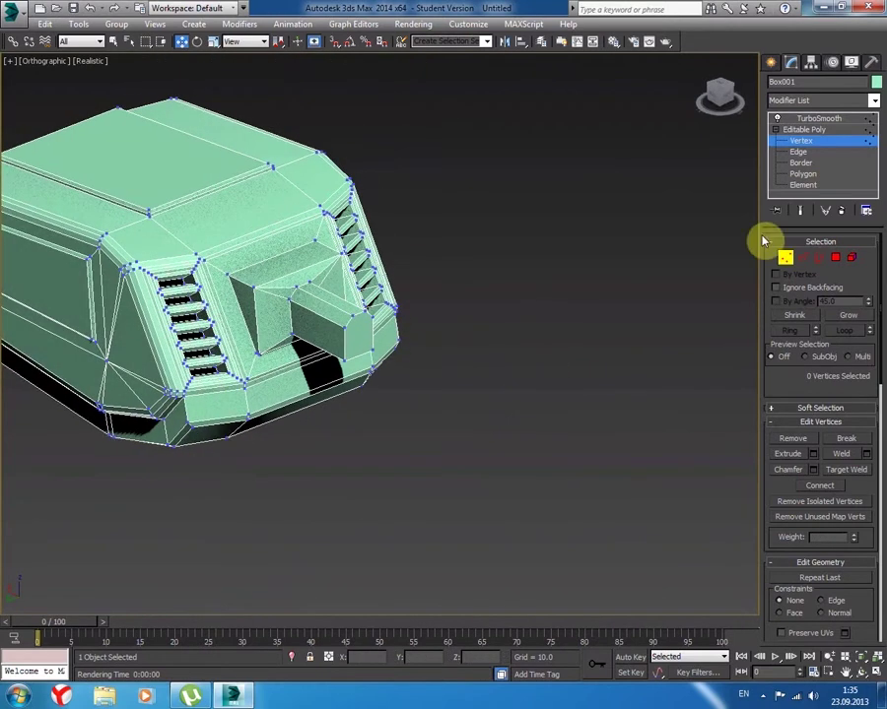
# - Extrude the box's front face 152.2 outward into a long barrel
pyautogui.keyDown('ctrl'); pyautogui.click(833, 257); pyautogui.keyUp('ctrl')
pyautogui.moveTo(562, 338)
pyautogui.keyDown('alt'); pyautogui.mouseDown(button='middle')
pyautogui.moveTo(534, 368)
pyautogui.moveTo(653, 384)
pyautogui.mouseUp(button='middle'); pyautogui.keyUp('alt')
pyautogui.click(340, 261)
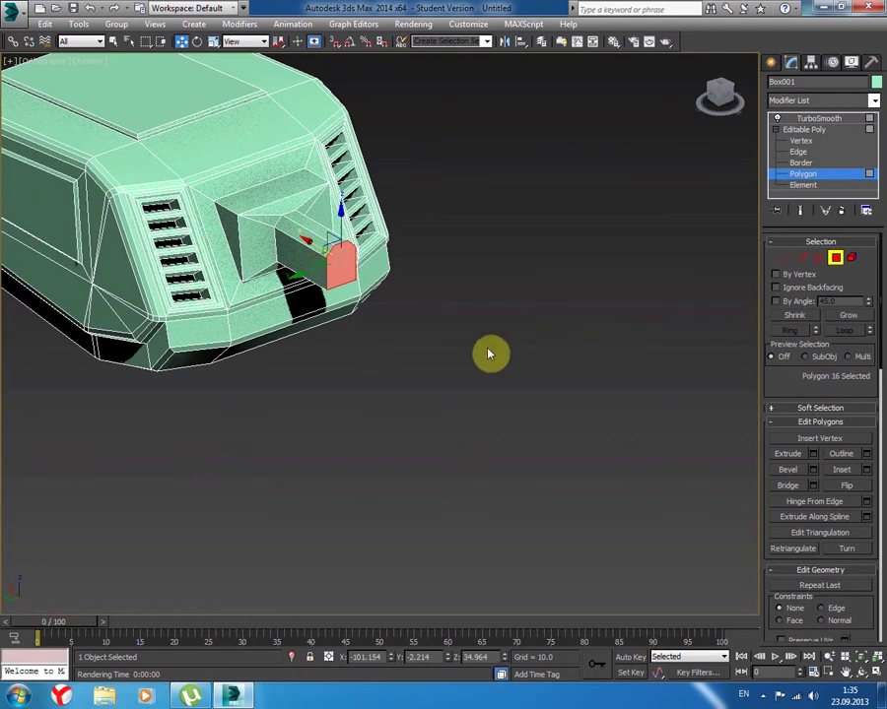
pyautogui.click(813, 454)
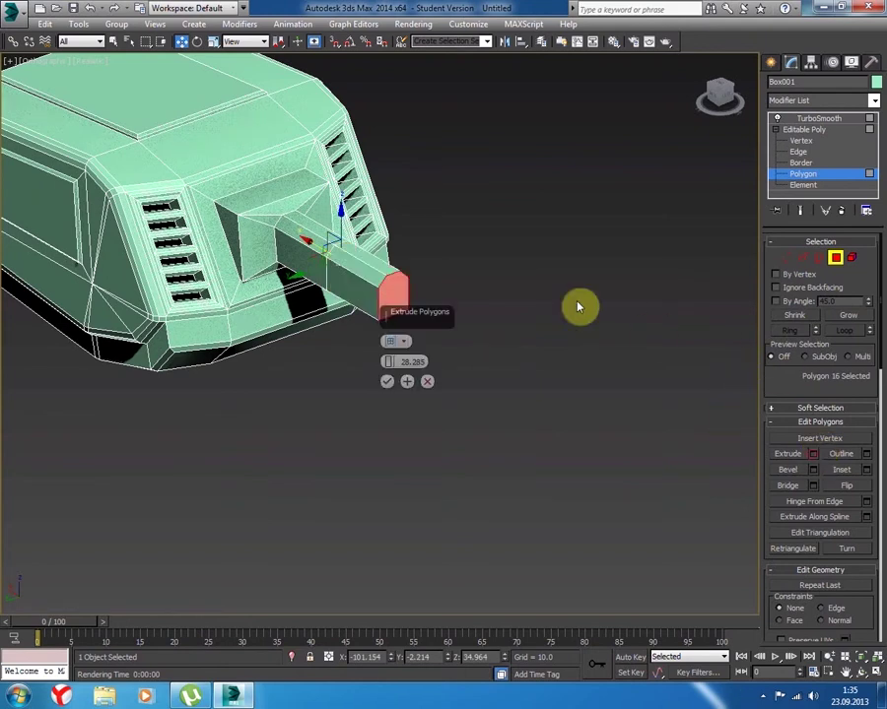
pyautogui.moveTo(393, 366)
pyautogui.mouseDown()
pyautogui.moveTo(412, 119)
pyautogui.moveTo(404, 698)
pyautogui.mouseUp()
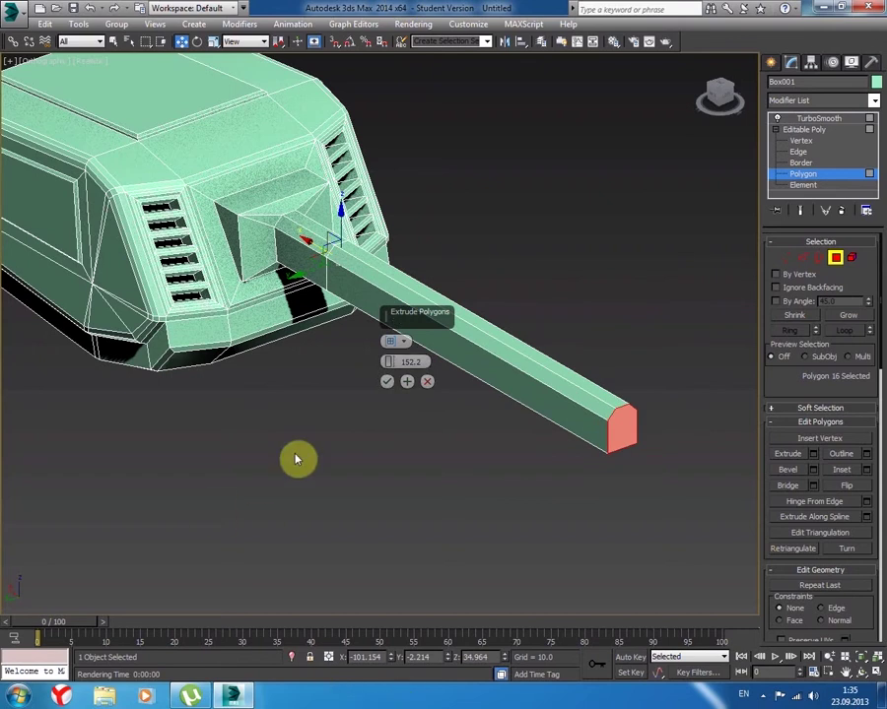
pyautogui.click(388, 382)
pyautogui.click(357, 472)
# - Orbit and zoom out to view the whole turret with its barrel
pyautogui.keyDown('alt'); pyautogui.moveTo(356, 472); pyautogui.dragTo(395, 490, button='middle'); pyautogui.keyUp('alt')
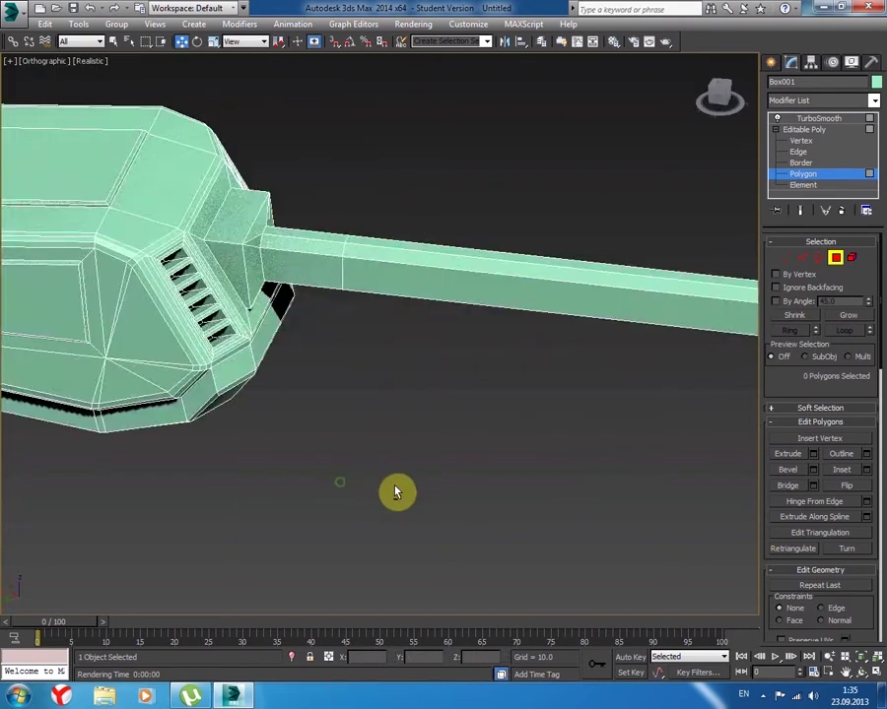
pyautogui.keyDown('alt'); pyautogui.moveTo(276, 460); pyautogui.dragTo(257, 461, button='middle'); pyautogui.keyUp('alt')
pyautogui.scroll(-3, 313, 455)
pyautogui.scroll(2, 313, 455)
pyautogui.moveTo(313, 455)
pyautogui.keyDown('alt'); pyautogui.mouseDown(button='middle')
pyautogui.moveTo(246, 528)
pyautogui.moveTo(213, 477)
pyautogui.moveTo(374, 412)
pyautogui.moveTo(404, 483)
pyautogui.moveTo(415, 485)
pyautogui.mouseUp(button='middle'); pyautogui.keyUp('alt')
# - Ring-select a barrel edge and connect it with 2 segments, adding two loops partway along
pyautogui.click(802, 257)
pyautogui.click(400, 390)
pyautogui.click(789, 330)
pyautogui.click(866, 504)
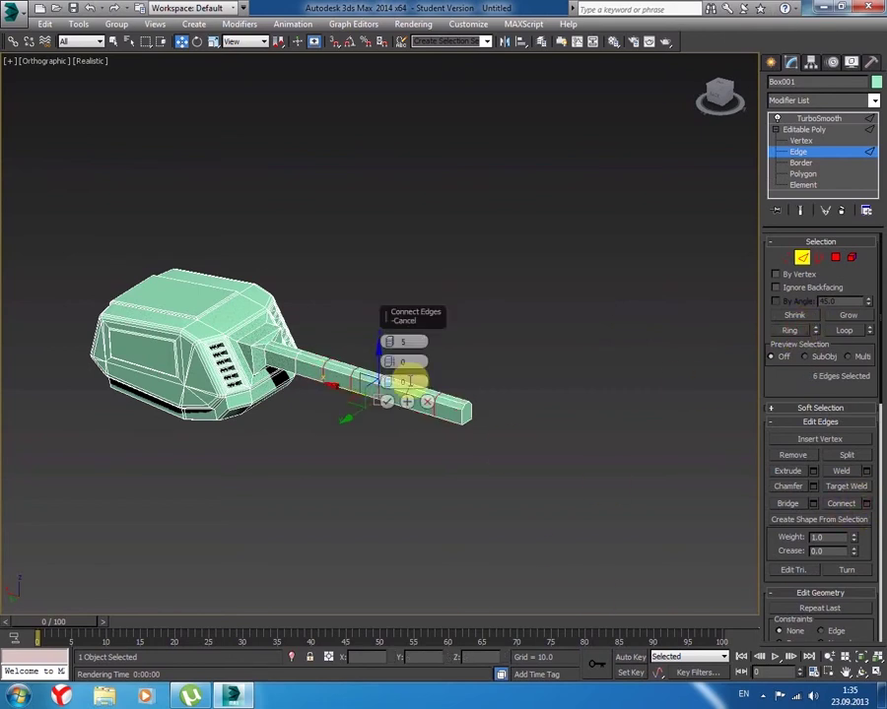
pyautogui.keyDown('alt'); pyautogui.moveTo(332, 372); pyautogui.dragTo(495, 498, button='middle'); pyautogui.keyUp('alt')
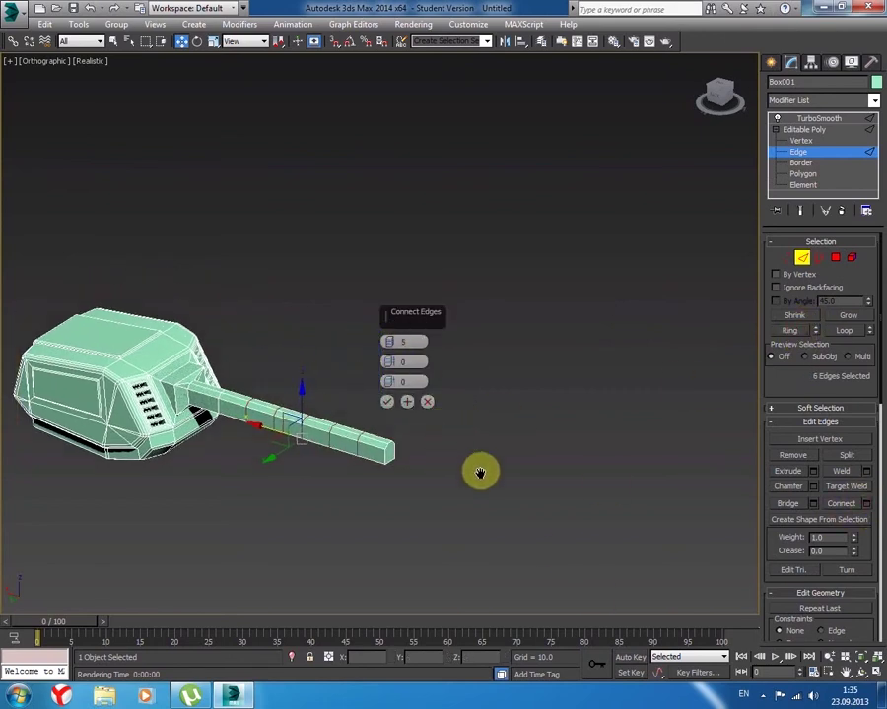
pyautogui.scroll(3, 463, 487)
pyautogui.moveTo(430, 480)
pyautogui.mouseDown(button='middle')
pyautogui.moveTo(538, 197)
pyautogui.moveTo(592, 223)
pyautogui.mouseUp(button='middle')
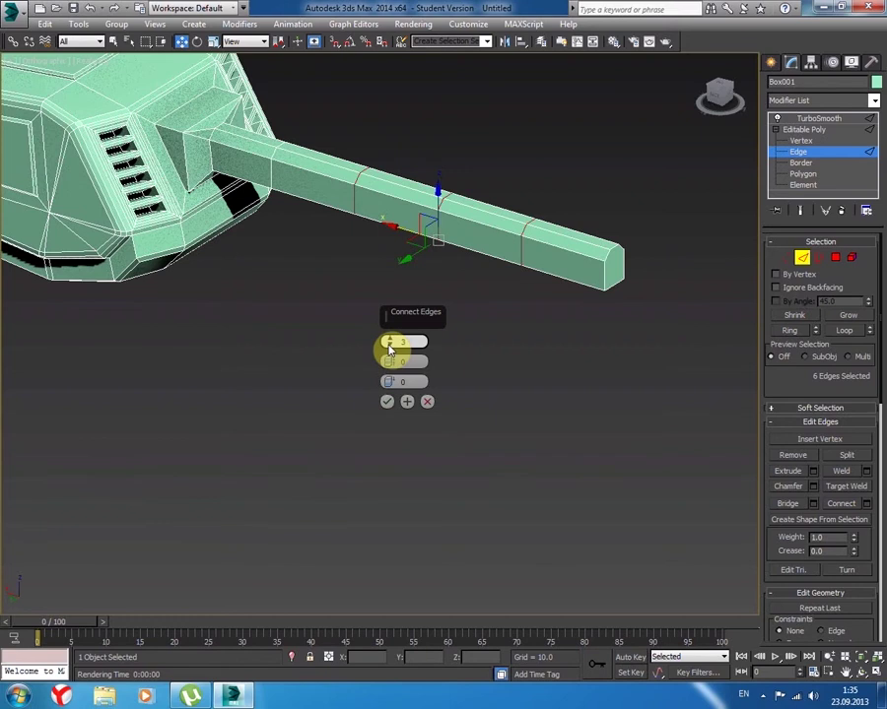
pyautogui.click(387, 402)
# - Switch to vertex editing and frame the whole barrel in Top view
pyautogui.moveTo(524, 394)
pyautogui.mouseDown(button='middle')
pyautogui.moveTo(476, 391)
pyautogui.moveTo(619, 287)
pyautogui.mouseUp(button='middle')
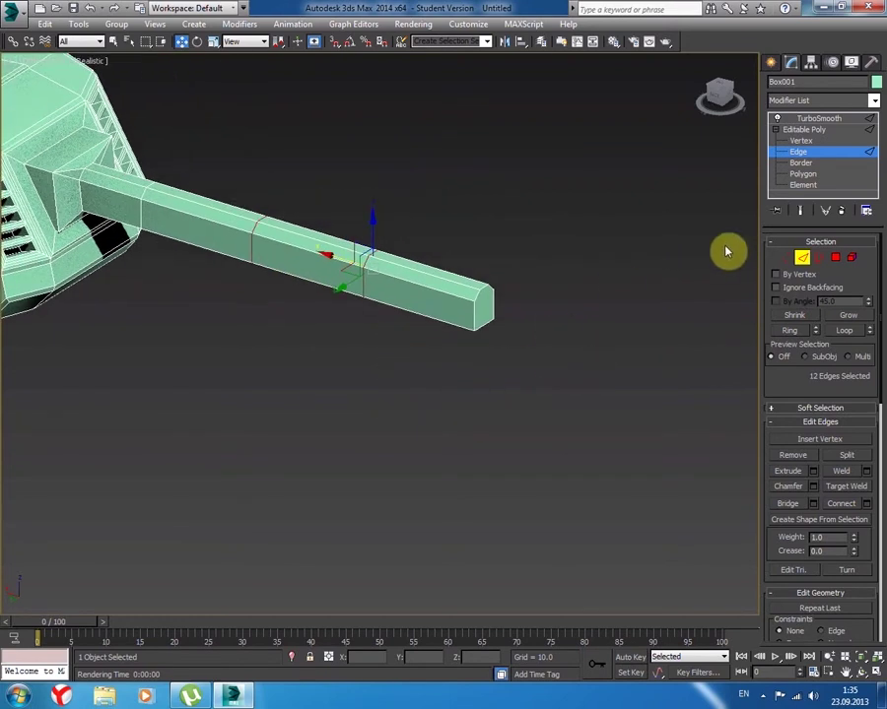
pyautogui.click(788, 257)
pyautogui.moveTo(384, 467); pyautogui.dragTo(350, 486, button='middle')
pyautogui.press('t')
pyautogui.moveTo(409, 383)
pyautogui.mouseDown(button='middle')
pyautogui.moveTo(400, 357)
pyautogui.moveTo(159, 301)
pyautogui.mouseUp(button='middle')
# - Scale up the barrel's outer end polygons slightly so they step out from the shaft
pyautogui.click(833, 257)
pyautogui.moveTo(165, 310); pyautogui.dragTo(179, 378)
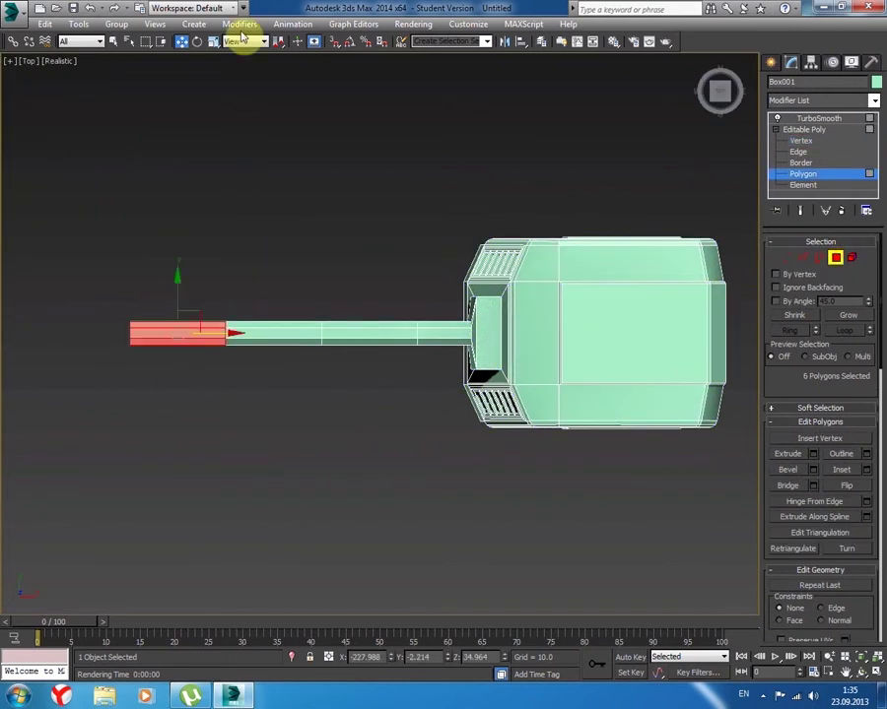
pyautogui.click(213, 43)
pyautogui.moveTo(184, 322); pyautogui.dragTo(185, 299)
pyautogui.click(271, 410)
# - Slide the barrel step's vertex loop along X to -166.868 and check it in 3D
pyautogui.click(785, 257)
pyautogui.moveTo(306, 305); pyautogui.dragTo(325, 360)
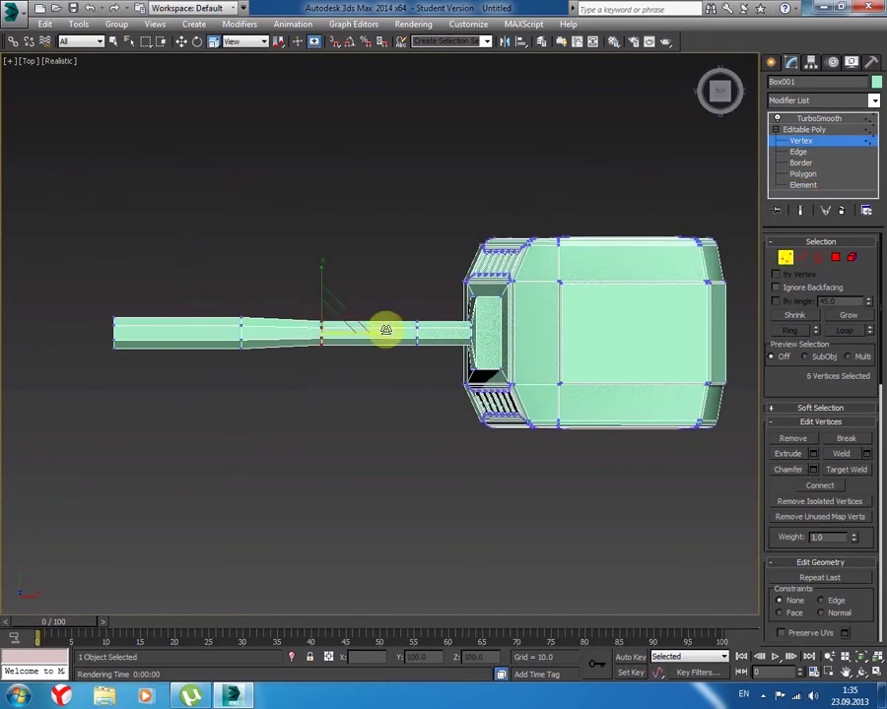
pyautogui.click(183, 41)
pyautogui.moveTo(371, 345)
pyautogui.mouseDown()
pyautogui.moveTo(346, 332)
pyautogui.moveTo(366, 334)
pyautogui.mouseUp()
pyautogui.moveTo(287, 429)
pyautogui.keyDown('alt'); pyautogui.mouseDown(button='middle')
pyautogui.moveTo(397, 361)
pyautogui.moveTo(493, 333)
pyautogui.moveTo(572, 326)
pyautogui.moveTo(511, 320)
pyautogui.moveTo(530, 286)
pyautogui.moveTo(534, 300)
pyautogui.mouseUp(button='middle'); pyautogui.keyUp('alt')
# - In Front view, select the step vertices and scale them to flatten the taper vertically
pyautogui.press('l')
pyautogui.press('f')
pyautogui.moveTo(336, 336); pyautogui.dragTo(510, 332, button='middle')
pyautogui.moveTo(271, 351); pyautogui.dragTo(219, 284, button='middle')
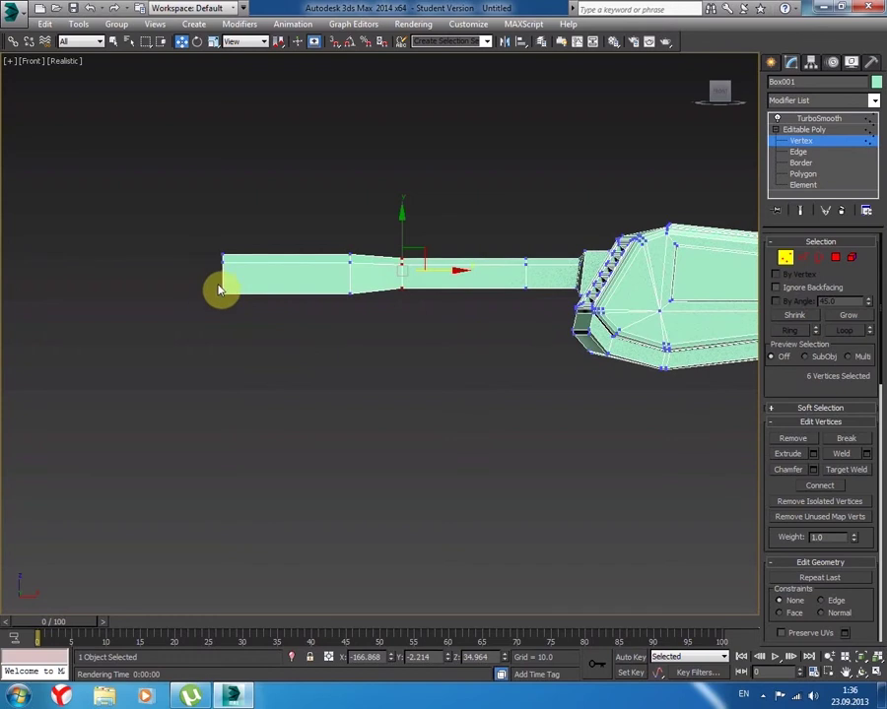
pyautogui.moveTo(202, 278); pyautogui.dragTo(370, 317)
pyautogui.moveTo(382, 349); pyautogui.dragTo(372, 362, button='middle')
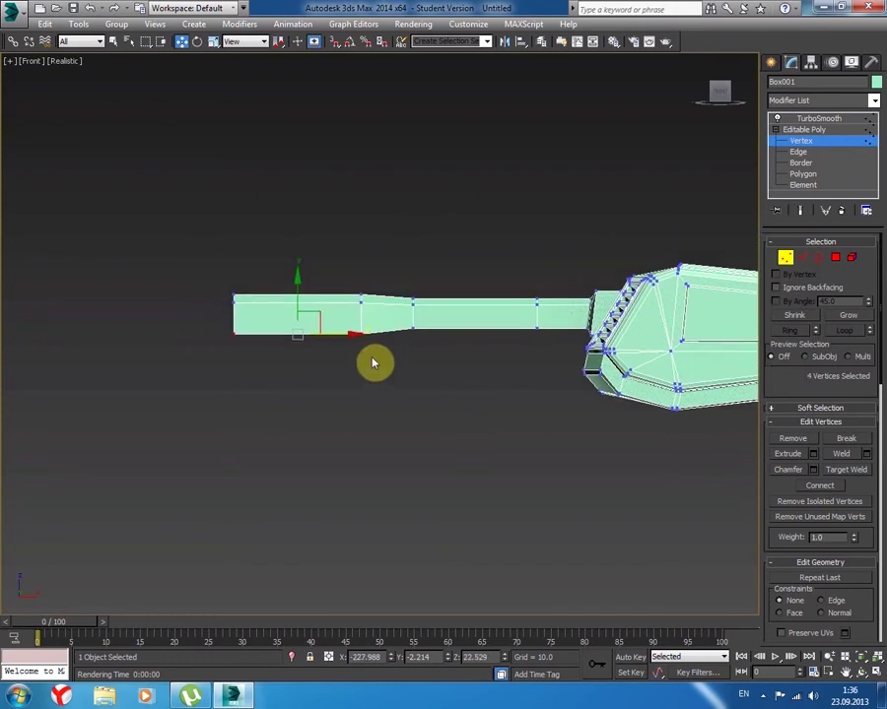
pyautogui.moveTo(430, 317)
pyautogui.mouseDown()
pyautogui.moveTo(374, 345)
pyautogui.moveTo(379, 351)
pyautogui.mouseUp()
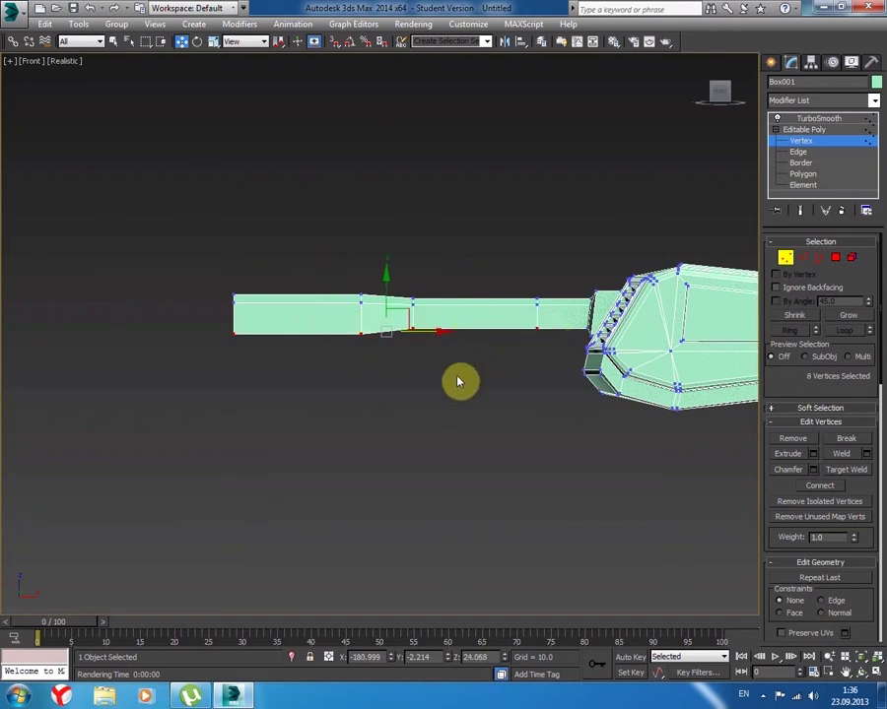
pyautogui.click(213, 42)
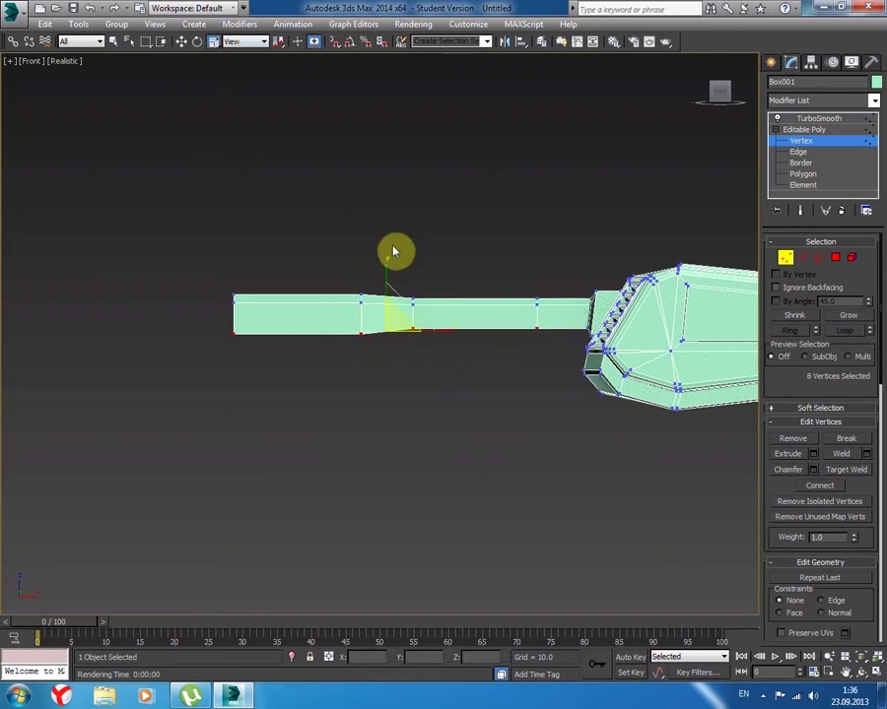
pyautogui.moveTo(385, 272); pyautogui.dragTo(372, 382)
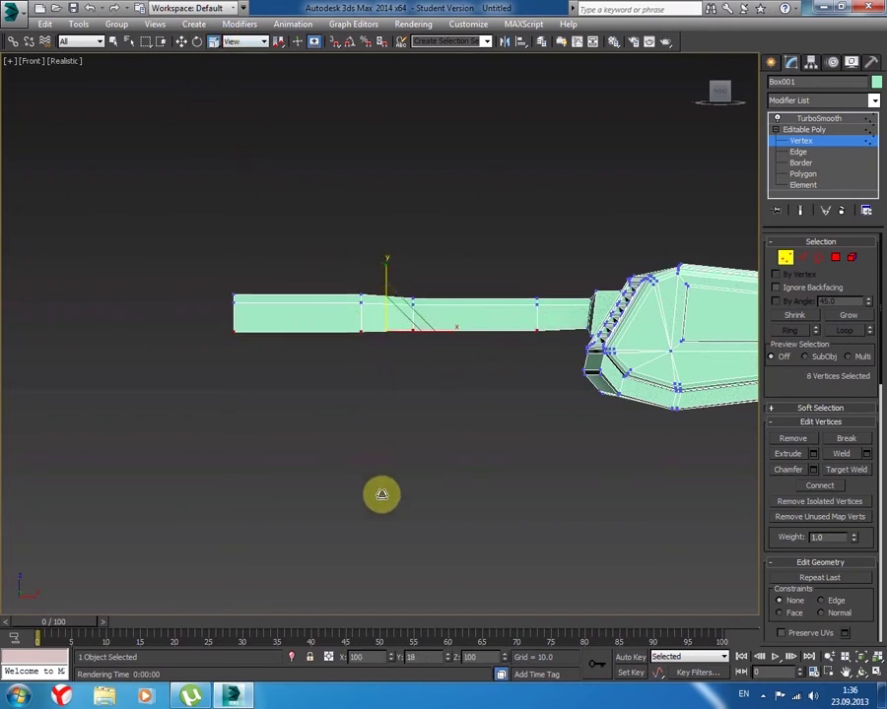
# - Raise the step vertices slightly and slide the middle vertex column toward the tip
pyautogui.press('F8')
pyautogui.scroll(1, 325, 300)
pyautogui.scroll(2, 323, 313)
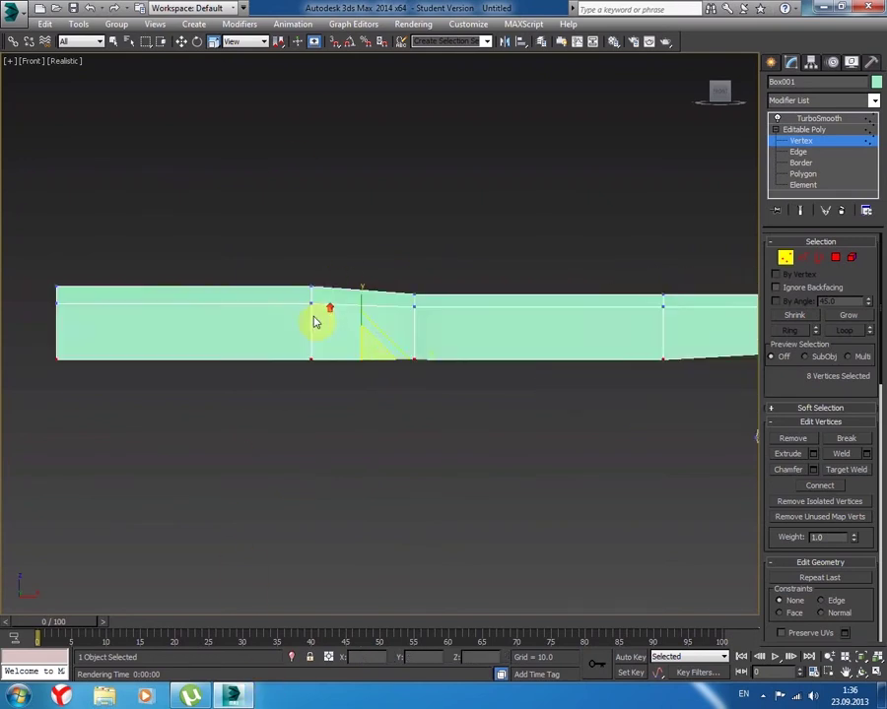
pyautogui.moveTo(363, 320); pyautogui.dragTo(300, 312, button='middle')
pyautogui.click(181, 41)
pyautogui.moveTo(286, 301); pyautogui.dragTo(288, 295)
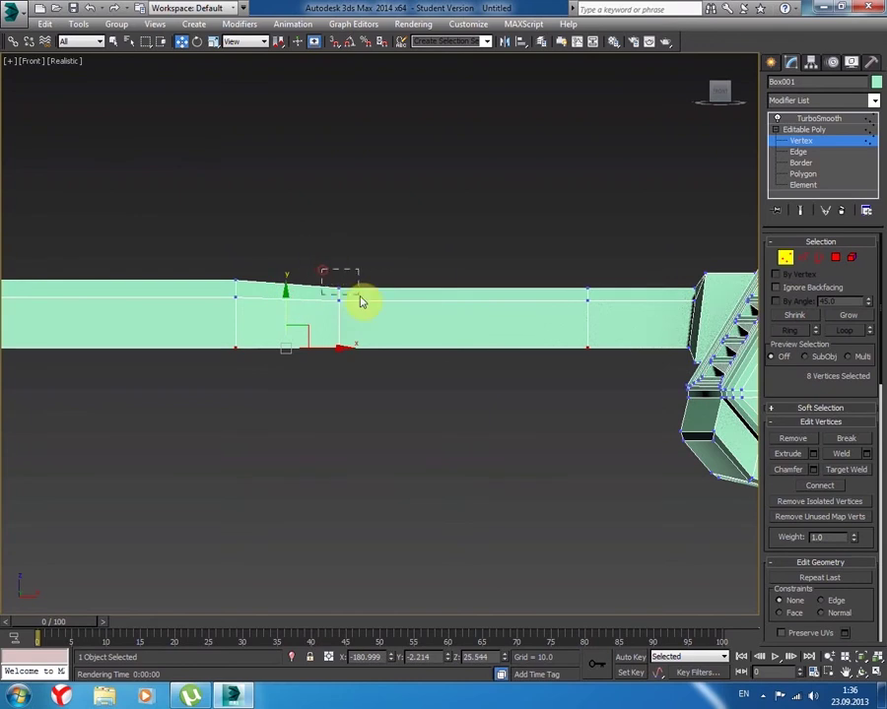
pyautogui.moveTo(315, 264); pyautogui.dragTo(363, 378)
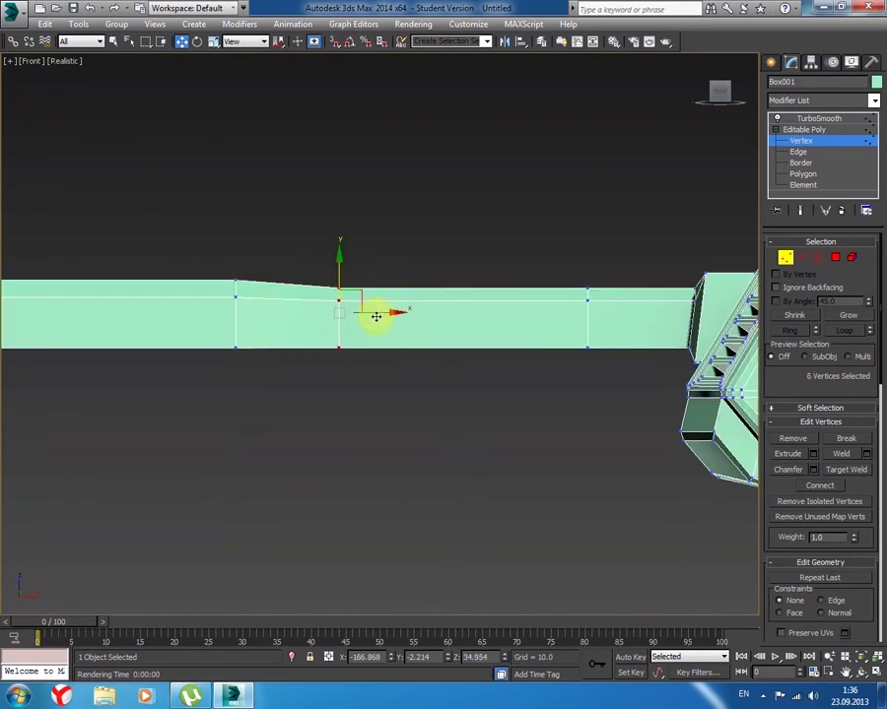
pyautogui.moveTo(375, 314); pyautogui.dragTo(295, 313)
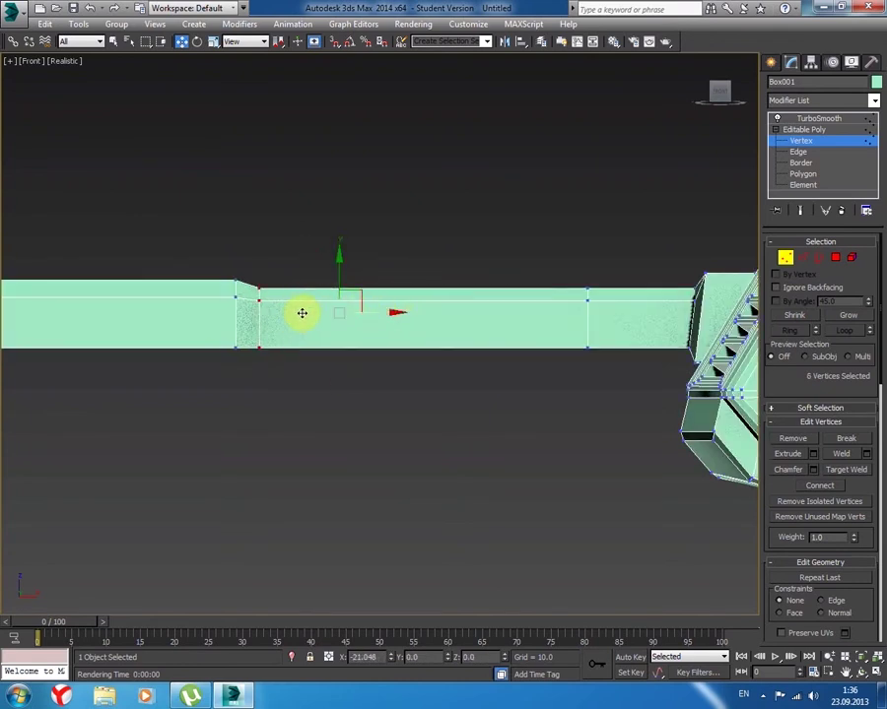
pyautogui.moveTo(309, 367); pyautogui.dragTo(289, 385)
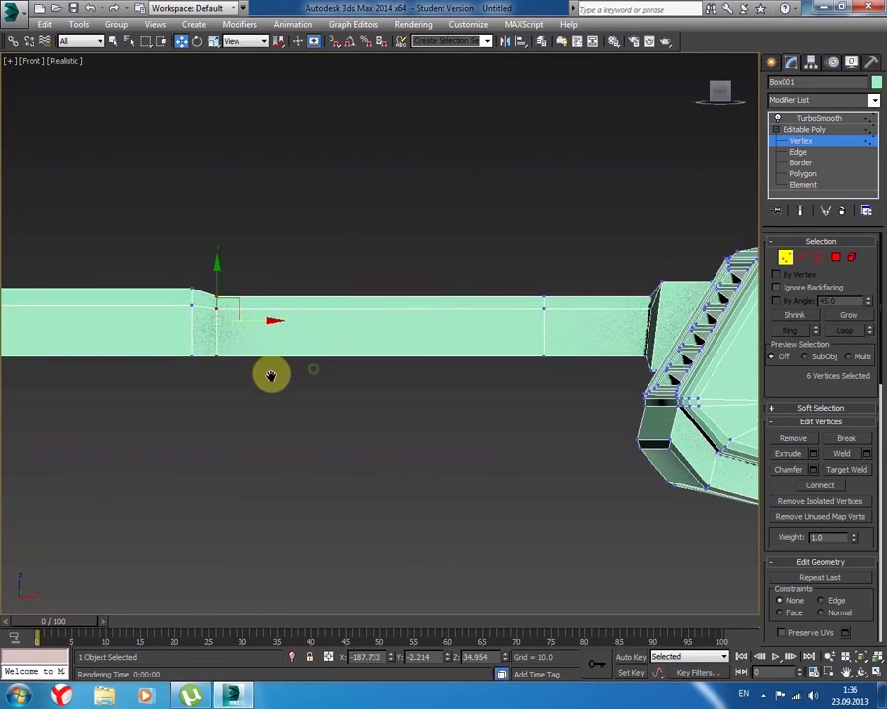
# - In Top view, scale the thick section's 8 vertices on Y to slim it
pyautogui.press('t')
pyautogui.moveTo(249, 367); pyautogui.dragTo(457, 360, button='middle')
pyautogui.moveTo(238, 294)
pyautogui.mouseDown()
pyautogui.moveTo(453, 297)
pyautogui.moveTo(503, 311)
pyautogui.mouseUp()
pyautogui.moveTo(218, 367)
pyautogui.mouseDown()
pyautogui.moveTo(498, 359)
pyautogui.moveTo(459, 361)
pyautogui.mouseUp()
pyautogui.click(213, 41)
pyautogui.moveTo(360, 264); pyautogui.dragTo(361, 273)
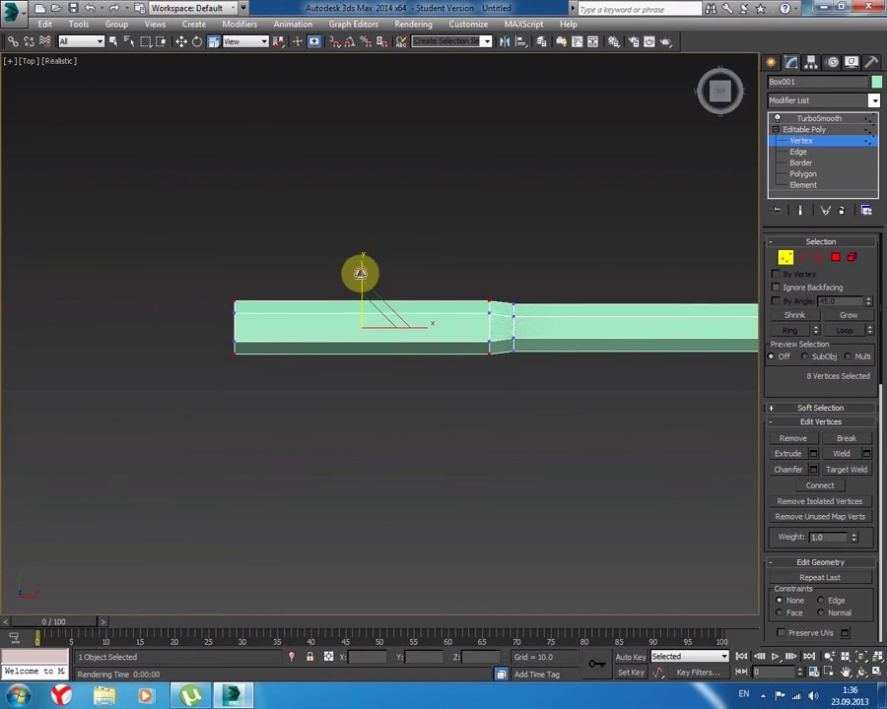
pyautogui.moveTo(331, 412)
pyautogui.keyDown('alt'); pyautogui.mouseDown(button='middle')
pyautogui.moveTo(400, 357)
pyautogui.moveTo(444, 439)
pyautogui.moveTo(419, 406)
pyautogui.moveTo(451, 392)
pyautogui.moveTo(379, 351)
pyautogui.moveTo(517, 366)
pyautogui.moveTo(451, 392)
pyautogui.mouseUp(button='middle'); pyautogui.keyUp('alt')
# - View the turret from a zoomed three-quarter perspective, then exit vertex sub-object mode
pyautogui.press('p')
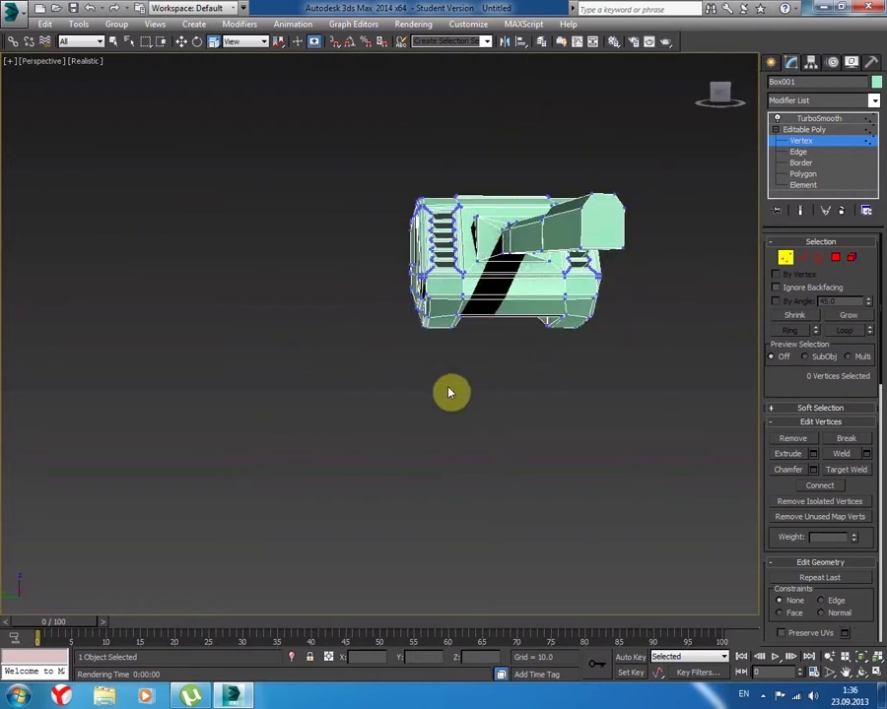
pyautogui.moveTo(475, 349)
pyautogui.keyDown('alt'); pyautogui.mouseDown(button='middle')
pyautogui.moveTo(481, 337)
pyautogui.moveTo(329, 418)
pyautogui.moveTo(336, 412)
pyautogui.moveTo(346, 425)
pyautogui.moveTo(376, 426)
pyautogui.moveTo(349, 406)
pyautogui.moveTo(318, 412)
pyautogui.mouseUp(button='middle'); pyautogui.keyUp('alt')
pyautogui.scroll(1, 349, 406)
pyautogui.scroll(2, 347, 406)
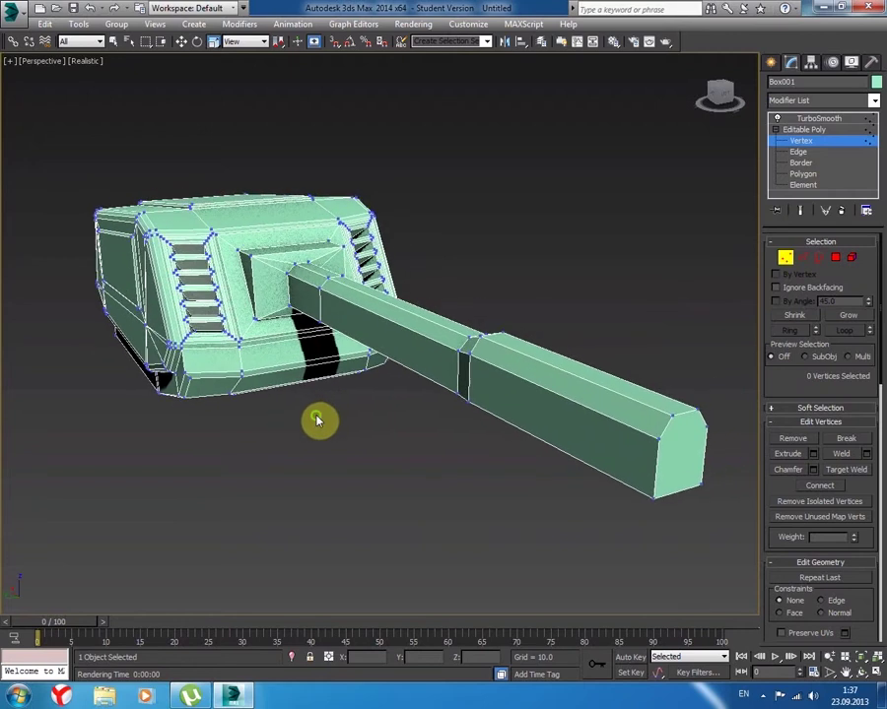
pyautogui.click(785, 257)
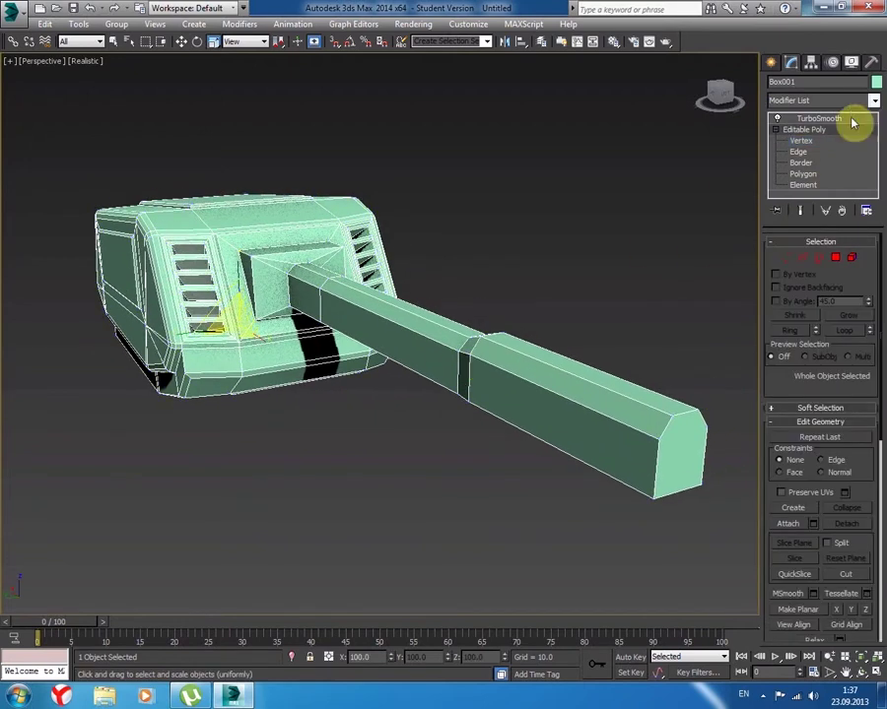
# - Toggle Show End Result, then delete the TurboSmooth modifier from Box001's stack
pyautogui.click(802, 212)
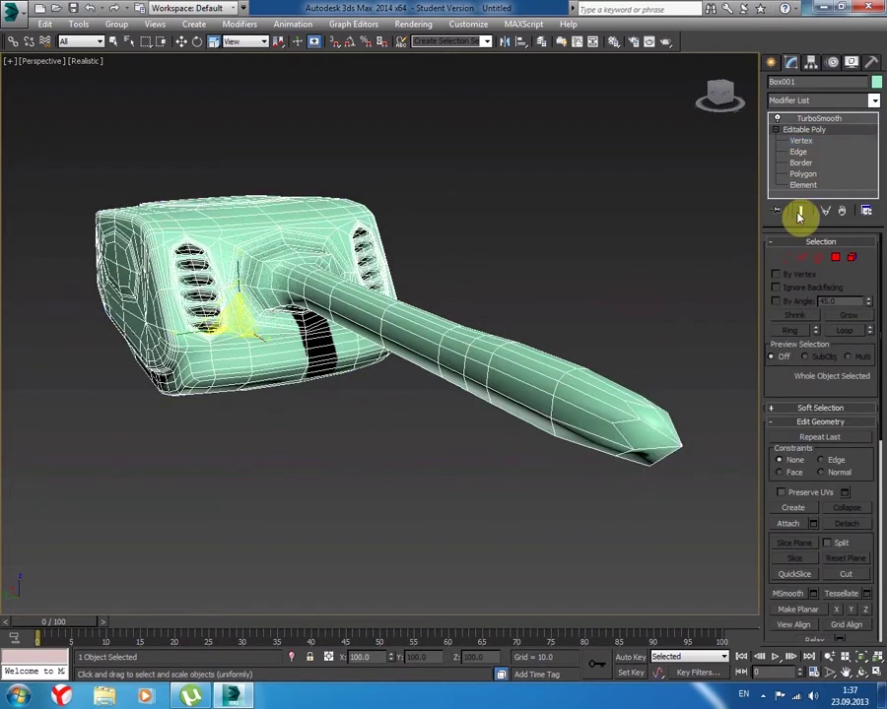
pyautogui.click(799, 216)
pyautogui.click(840, 118)
pyautogui.click(843, 213)
# - Inspect the unsmoothed turret in perspective, Front and Left views, then deselect it
pyautogui.moveTo(728, 230)
pyautogui.keyDown('alt'); pyautogui.mouseDown(button='middle')
pyautogui.moveTo(394, 266)
pyautogui.moveTo(519, 242)
pyautogui.moveTo(454, 271)
pyautogui.moveTo(534, 271)
pyautogui.moveTo(489, 268)
pyautogui.moveTo(449, 276)
pyautogui.moveTo(457, 287)
pyautogui.moveTo(479, 283)
pyautogui.moveTo(463, 276)
pyautogui.moveTo(403, 297)
pyautogui.mouseUp(button='middle'); pyautogui.keyUp('alt')
pyautogui.scroll(-3, 459, 285)
pyautogui.scroll(-2, 456, 284)
pyautogui.scroll(3, 403, 294)
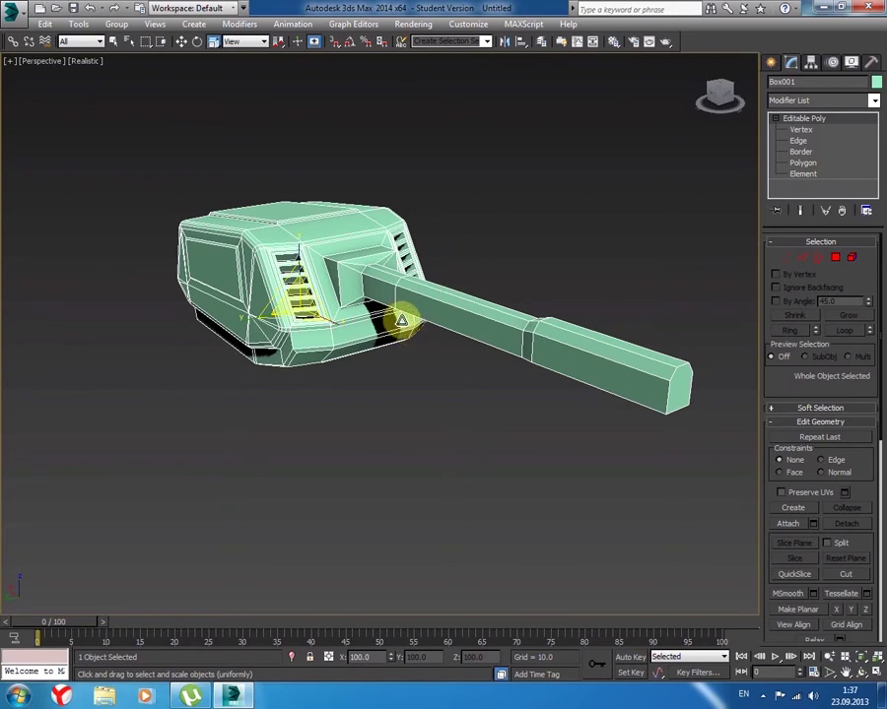
pyautogui.press('f')
pyautogui.press('l')
pyautogui.scroll(3, 374, 335)
pyautogui.scroll(2, 383, 345)
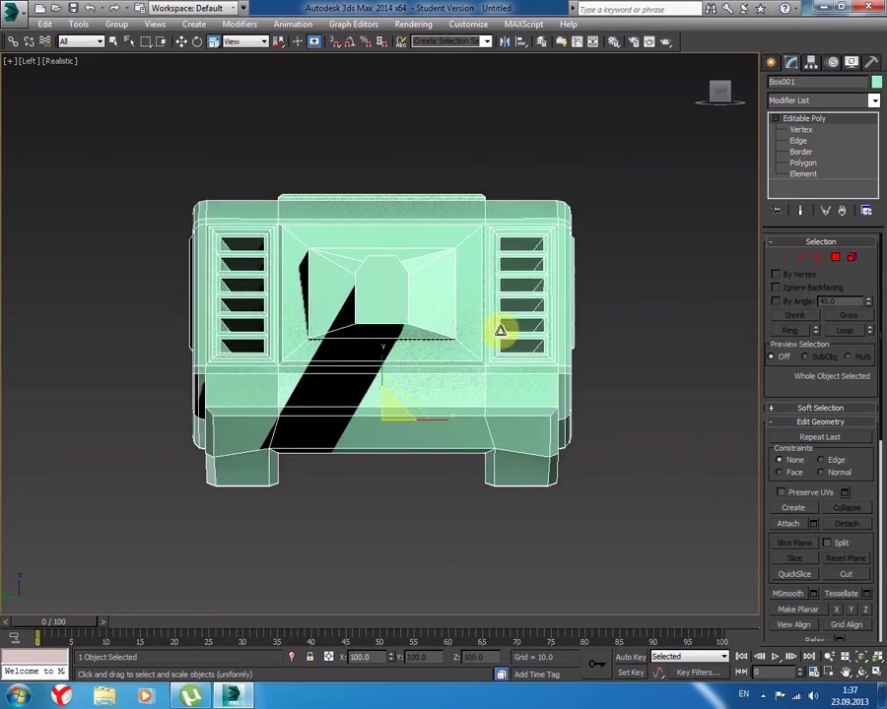
pyautogui.click(687, 286)
# - Create a small standard-primitive cylinder on the turret front in the Left view
pyautogui.click(772, 61)
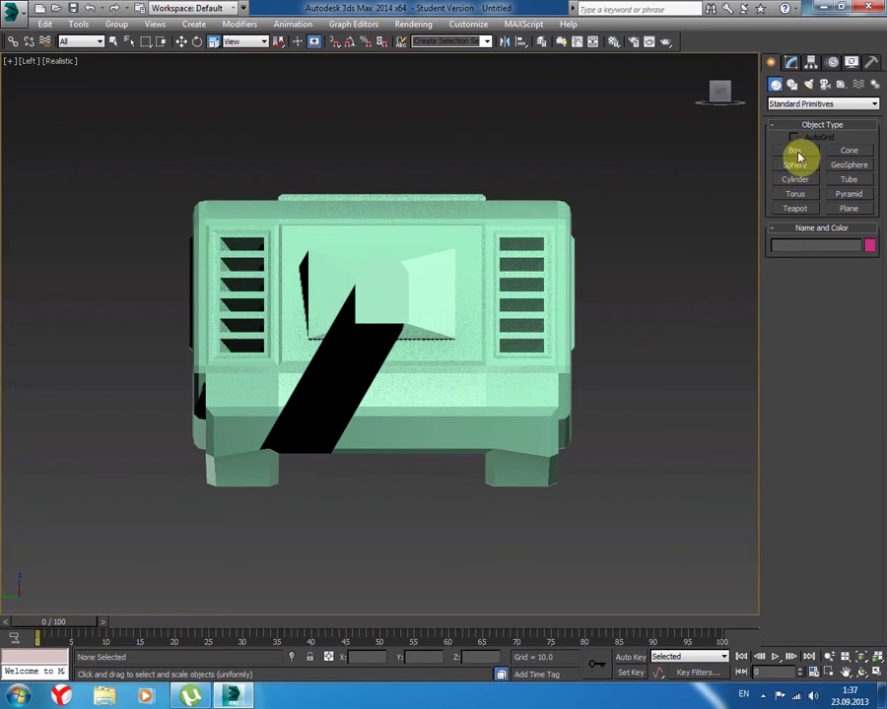
pyautogui.click(797, 180)
pyautogui.moveTo(380, 281); pyautogui.dragTo(391, 280)
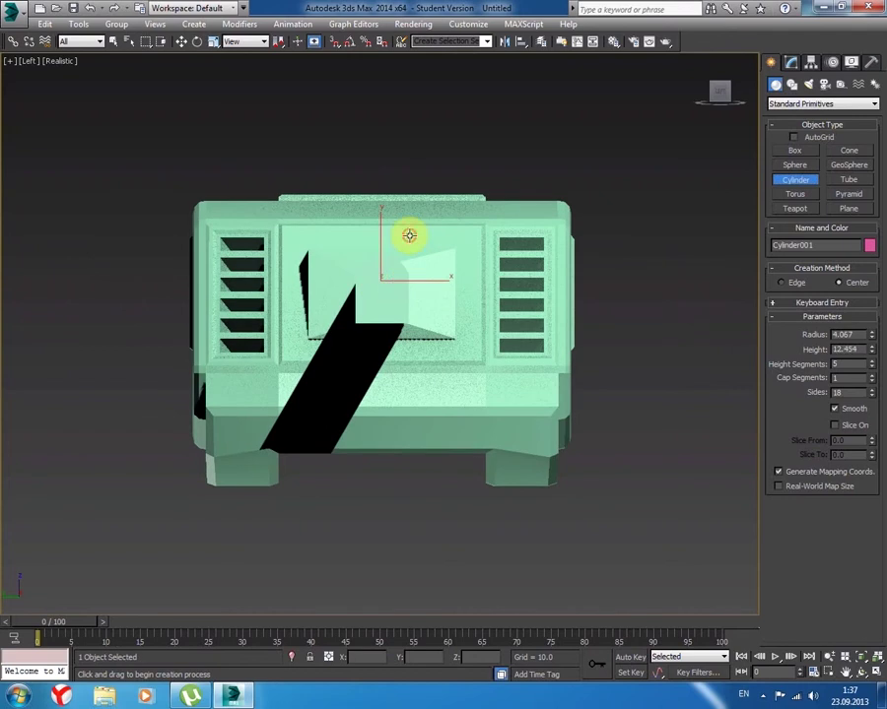
# - Move the cylinder along X in Top view to the barrel's tip, then check it
pyautogui.press('t')
pyautogui.click(182, 41)
pyautogui.moveTo(214, 170); pyautogui.dragTo(440, 254, button='middle')
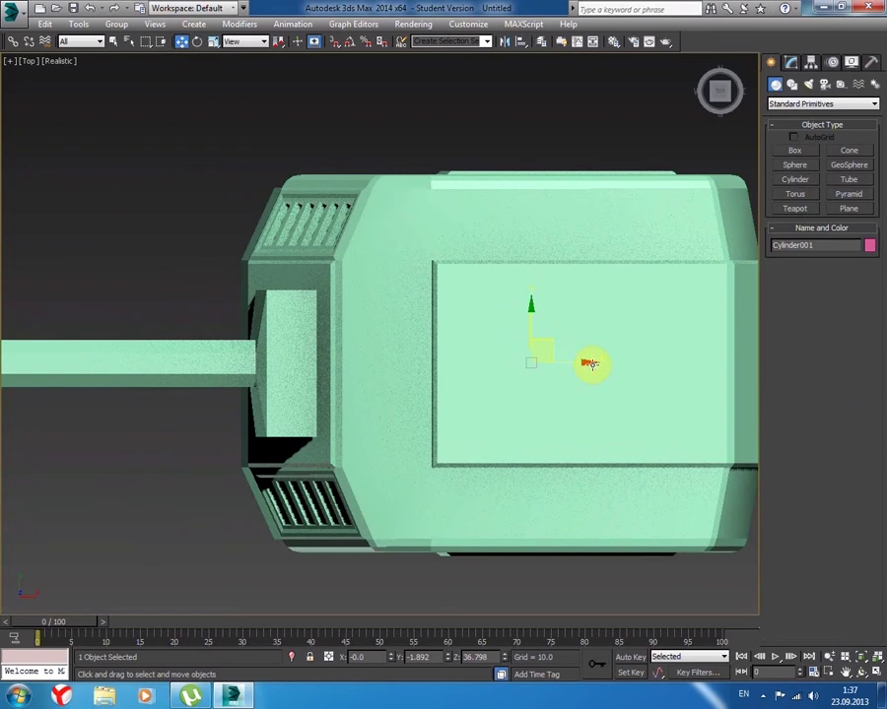
pyautogui.moveTo(585, 361); pyautogui.dragTo(146, 339)
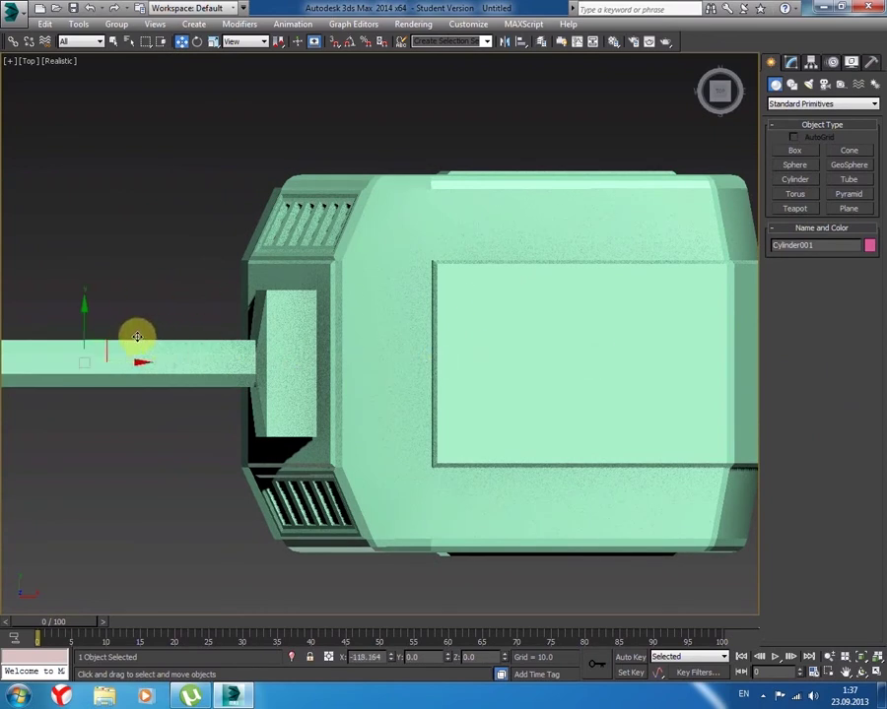
pyautogui.moveTo(226, 367); pyautogui.dragTo(644, 375, button='middle')
pyautogui.scroll(-1, 587, 366)
pyautogui.scroll(-2, 604, 357)
pyautogui.moveTo(617, 364); pyautogui.dragTo(244, 352)
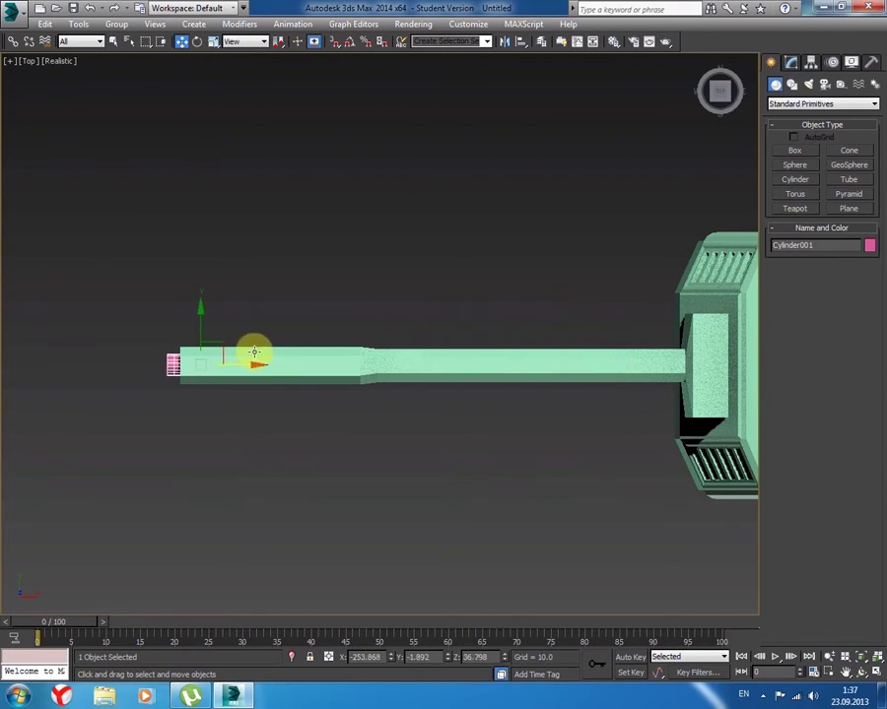
pyautogui.press('l')
pyautogui.scroll(3, 384, 308)
pyautogui.scroll(3, 398, 306)
pyautogui.keyDown('alt'); pyautogui.moveTo(398, 307); pyautogui.dragTo(392, 292, button='middle'); pyautogui.keyUp('alt')
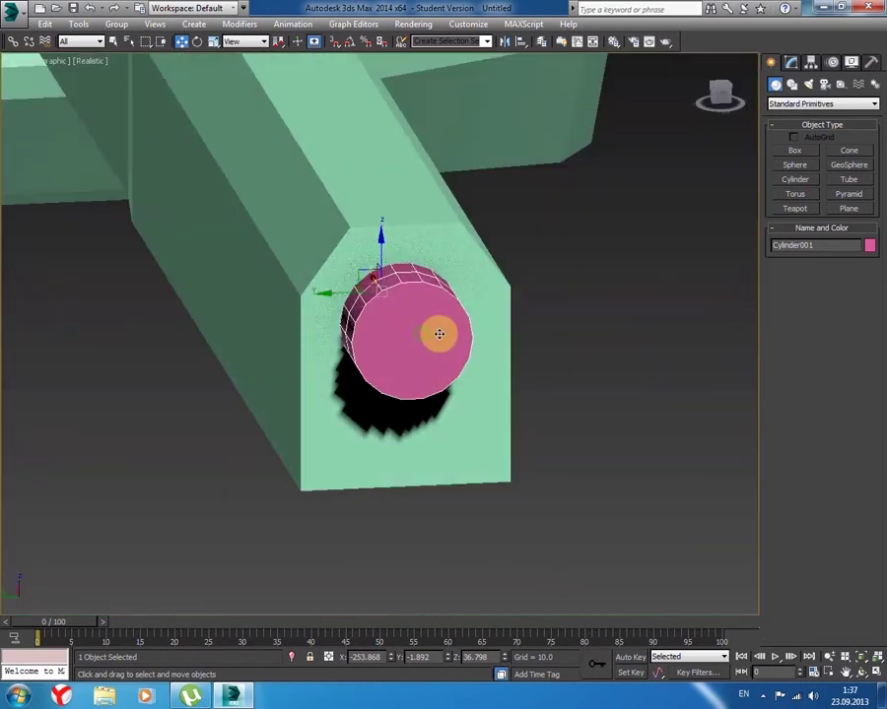
# - Set the cylinder's radius to 3.4 and height to 10
pyautogui.click(791, 62)
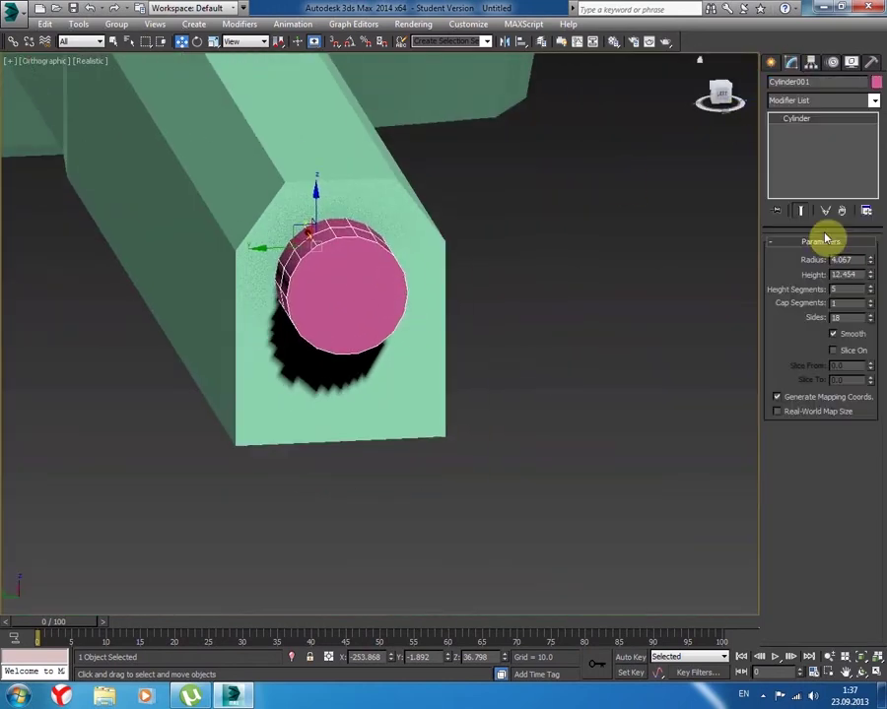
pyautogui.write('4')
pyautogui.press('Tab')
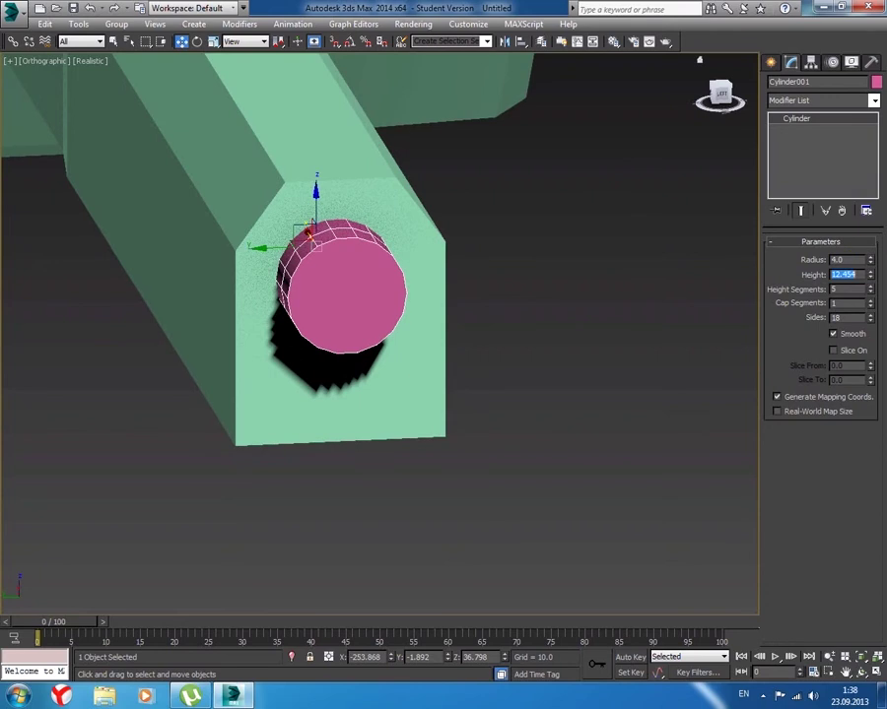
pyautogui.moveTo(871, 262); pyautogui.dragTo(849, 276)
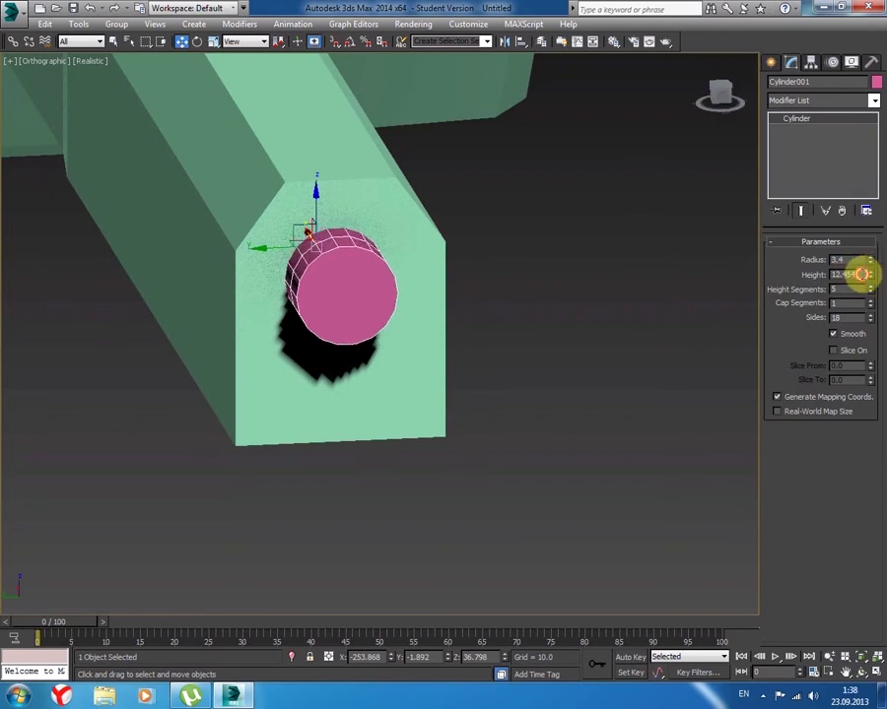
pyautogui.write('10')
pyautogui.press('Tab')
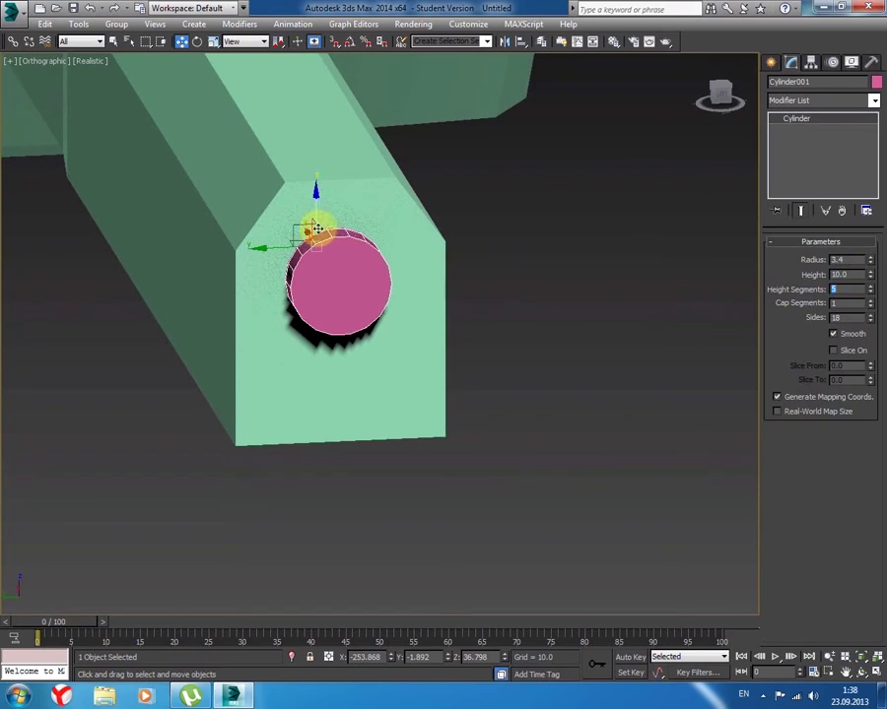
# - Pull the cylinder outward from the barrel's end face and zoom in on it in Left view
pyautogui.keyDown('alt'); pyautogui.moveTo(340, 276); pyautogui.dragTo(342, 286, button='middle'); pyautogui.keyUp('alt')
pyautogui.moveTo(288, 217); pyautogui.dragTo(353, 279)
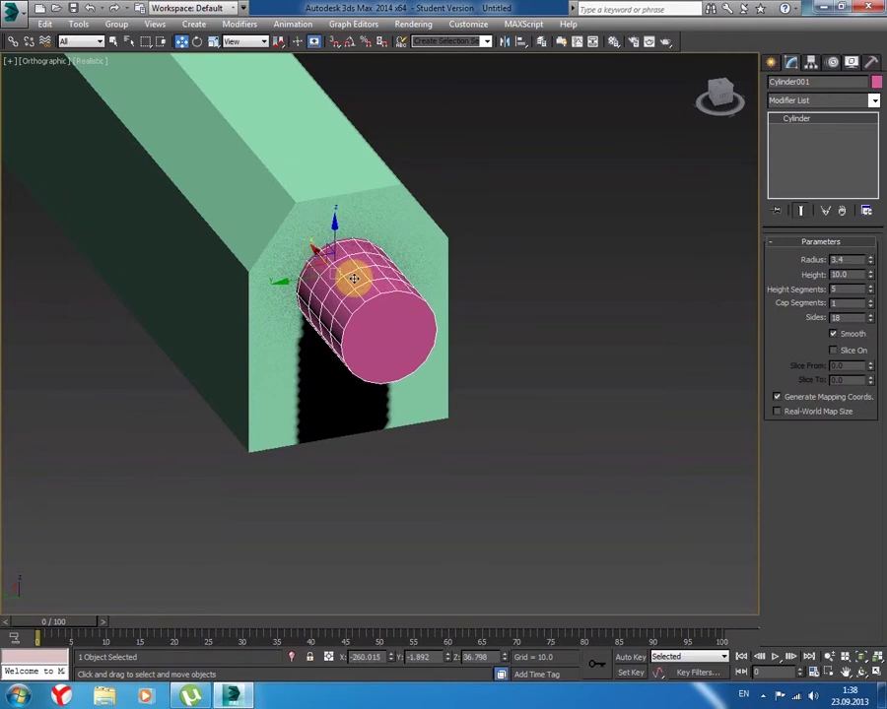
pyautogui.press('l')
pyautogui.moveTo(335, 286); pyautogui.dragTo(317, 311, button='middle')
pyautogui.scroll(4, 330, 296)
pyautogui.scroll(2, 345, 318)
pyautogui.scroll(3, 343, 312)
pyautogui.scroll(2, 358, 312)
pyautogui.scroll(1, 359, 312)
# - Switch the viewport to plain Shaded display
pyautogui.click(61, 63)
pyautogui.click(93, 91)
pyautogui.rightClick(69, 145)
pyautogui.click(39, 47)
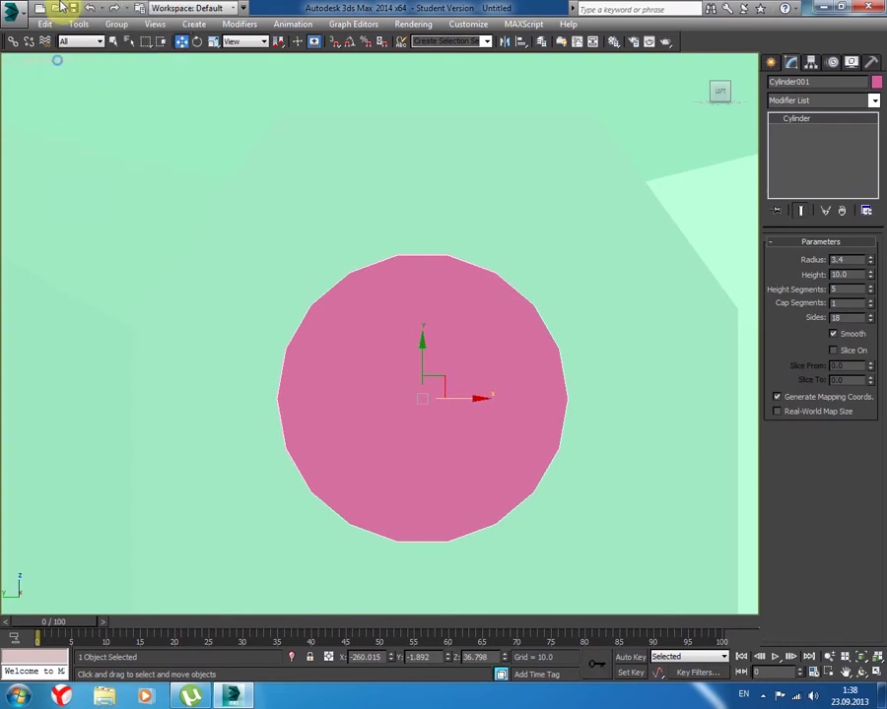
pyautogui.click(59, 66)
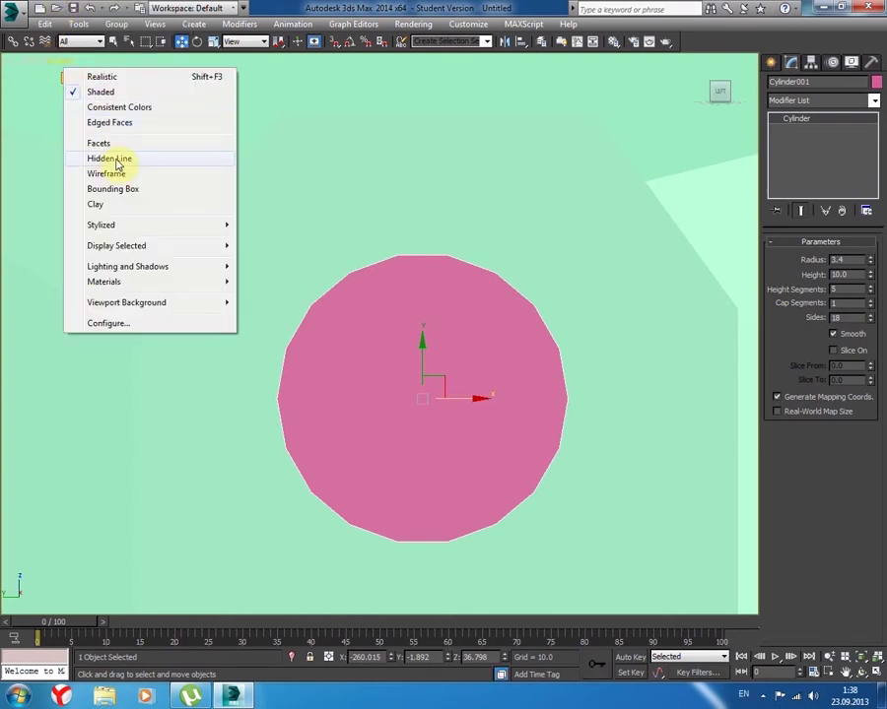
pyautogui.moveTo(116, 245)
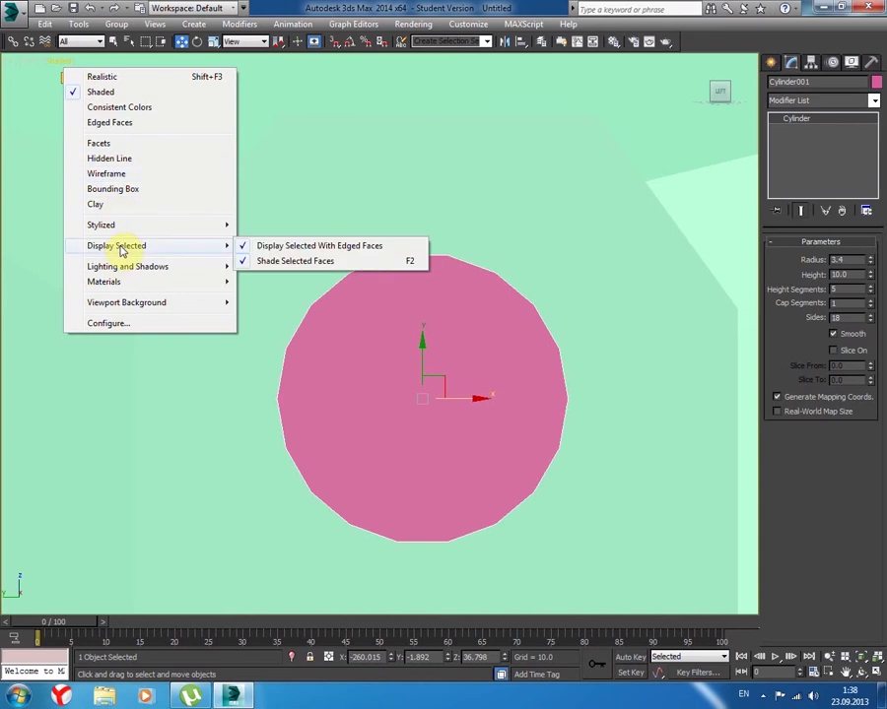
pyautogui.click(123, 123)
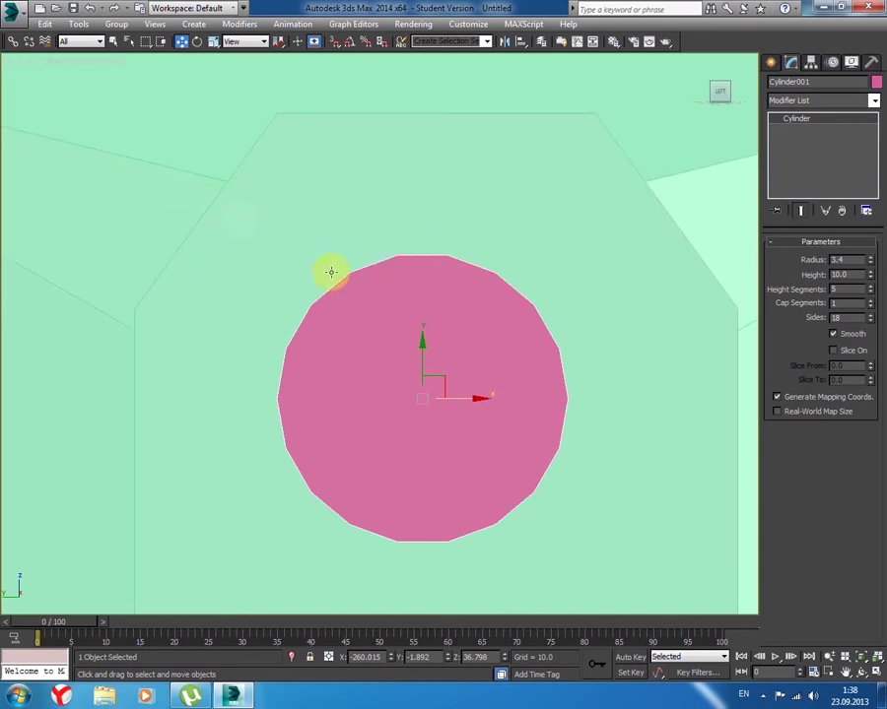
# - Move the cylinder to the centre of the barrel's end face
pyautogui.moveTo(421, 345); pyautogui.dragTo(429, 118)
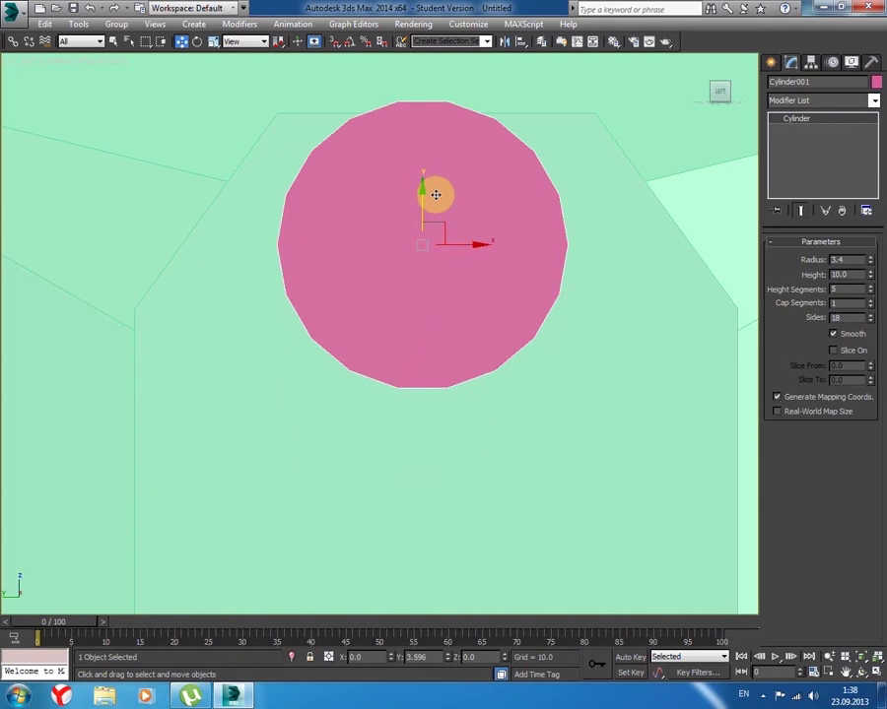
pyautogui.moveTo(407, 198); pyautogui.dragTo(349, 272, button='middle')
pyautogui.moveTo(365, 201); pyautogui.dragTo(367, 180)
pyautogui.moveTo(364, 175); pyautogui.dragTo(316, 237, button='middle')
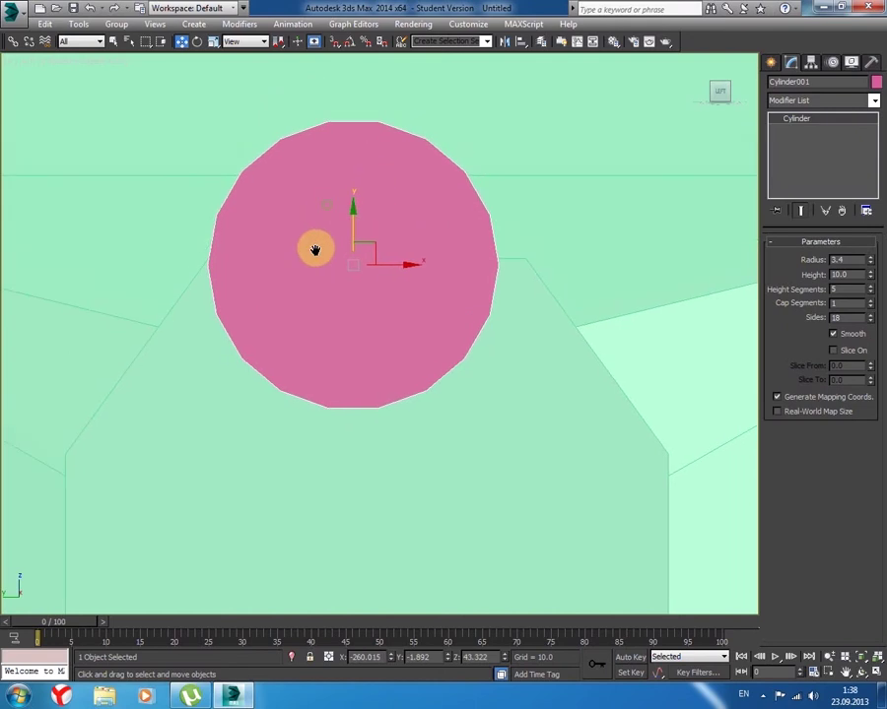
pyautogui.moveTo(352, 215); pyautogui.dragTo(352, 211)
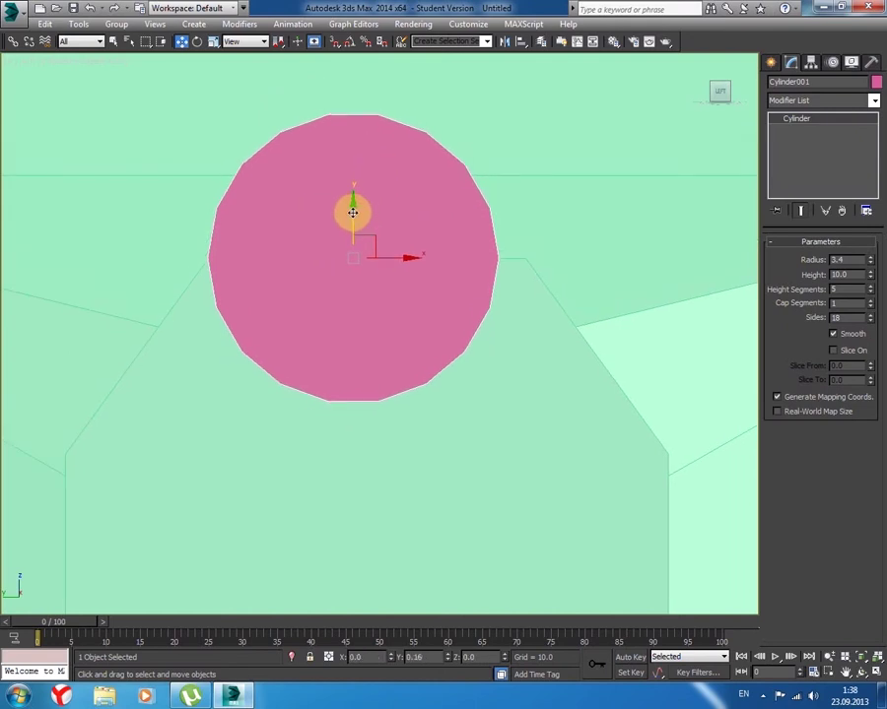
pyautogui.moveTo(410, 258); pyautogui.dragTo(422, 256)
pyautogui.moveTo(367, 201)
pyautogui.mouseDown()
pyautogui.moveTo(372, 331)
pyautogui.moveTo(364, 369)
pyautogui.mouseUp()
pyautogui.scroll(-2, 382, 332)
pyautogui.moveTo(372, 251); pyautogui.dragTo(372, 278)
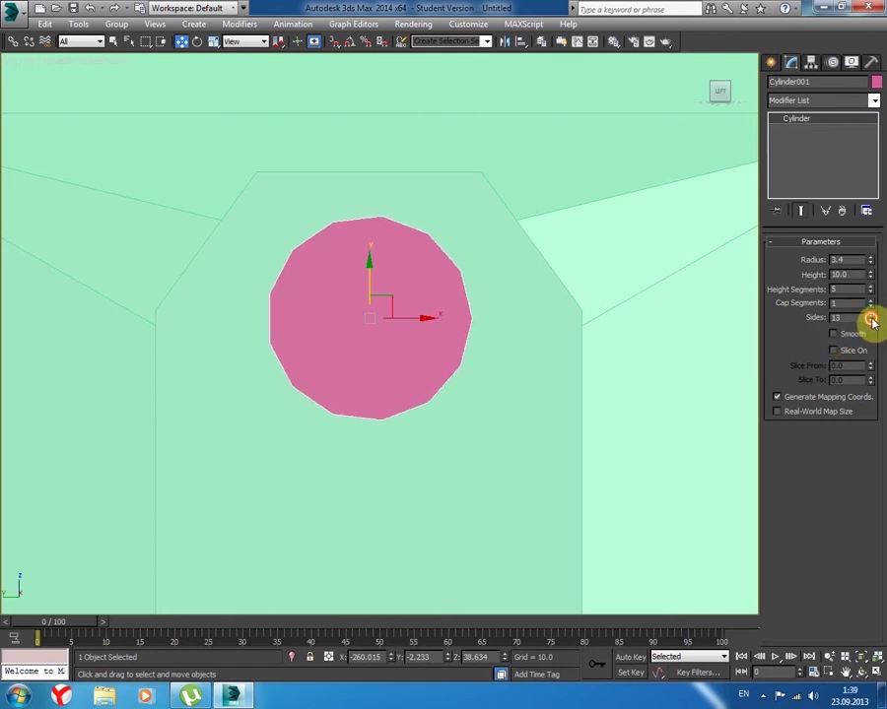
# - Orbit to an angled view of the tank front, deselect the cylinder and zoom in
pyautogui.moveTo(587, 316)
pyautogui.keyDown('alt'); pyautogui.mouseDown(button='middle')
pyautogui.moveTo(370, 339)
pyautogui.moveTo(406, 351)
pyautogui.mouseUp(button='middle'); pyautogui.keyUp('alt')
pyautogui.scroll(-3, 406, 343)
pyautogui.scroll(-4, 449, 344)
pyautogui.scroll(-2, 433, 349)
pyautogui.moveTo(310, 342)
pyautogui.keyDown('alt'); pyautogui.mouseDown(button='middle')
pyautogui.moveTo(340, 416)
pyautogui.moveTo(263, 420)
pyautogui.moveTo(242, 402)
pyautogui.moveTo(275, 416)
pyautogui.moveTo(255, 421)
pyautogui.mouseUp(button='middle'); pyautogui.keyUp('alt')
pyautogui.click(336, 416)
pyautogui.scroll(1, 275, 401)
pyautogui.scroll(2, 312, 370)
pyautogui.scroll(2, 355, 360)
pyautogui.scroll(2, 315, 391)
pyautogui.scroll(2, 286, 414)
pyautogui.scroll(2, 340, 406)
pyautogui.scroll(1, 362, 398)
# - Undo an accidental barrel move, then slide the cylinder in Top view flush against the barrel's end
pyautogui.click(361, 392)
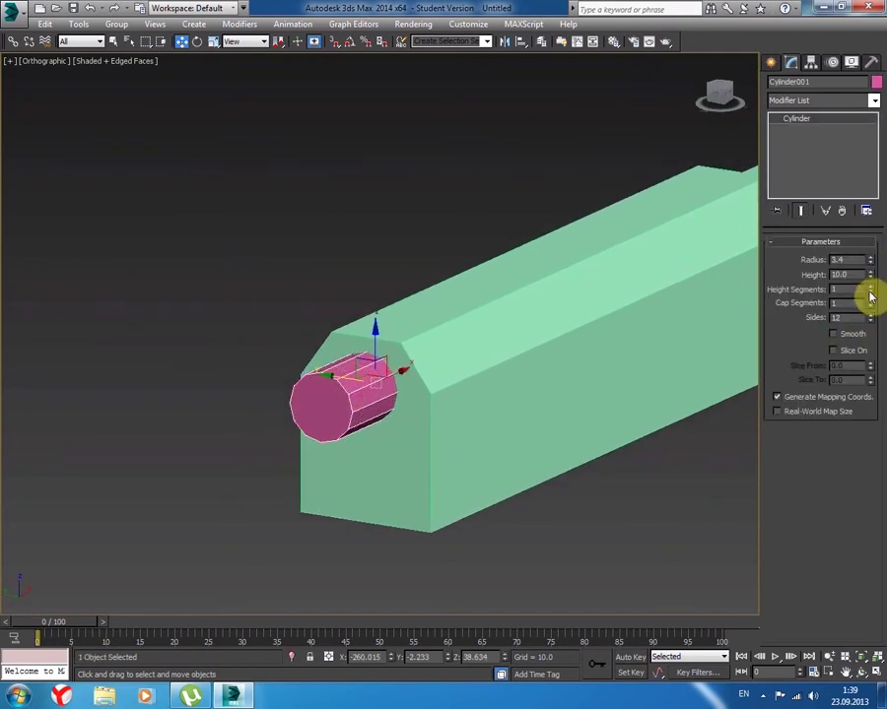
pyautogui.moveTo(404, 370); pyautogui.dragTo(391, 376)
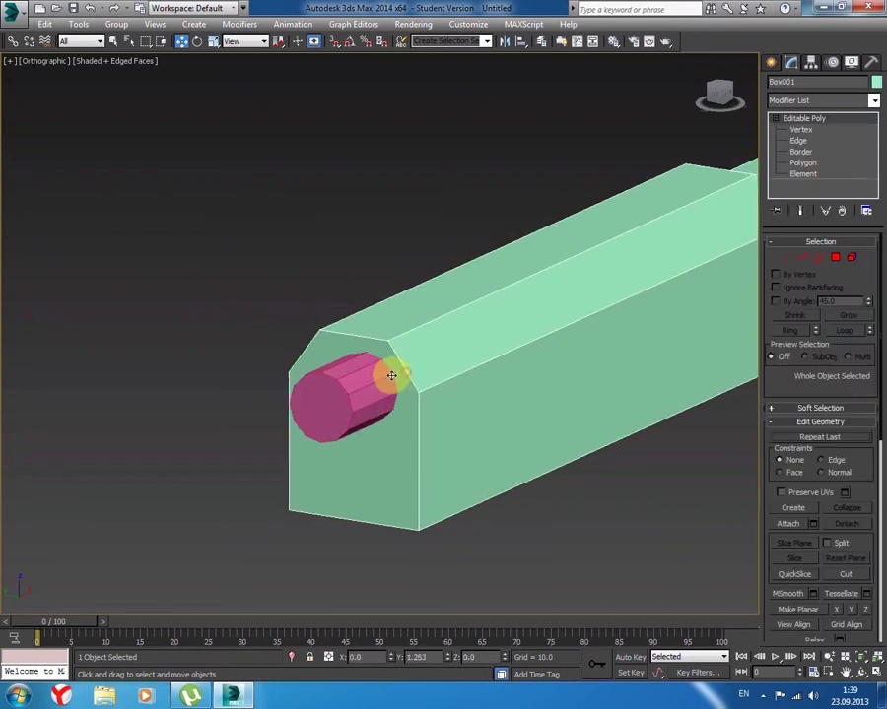
pyautogui.hotkey('ctrl', 'z')
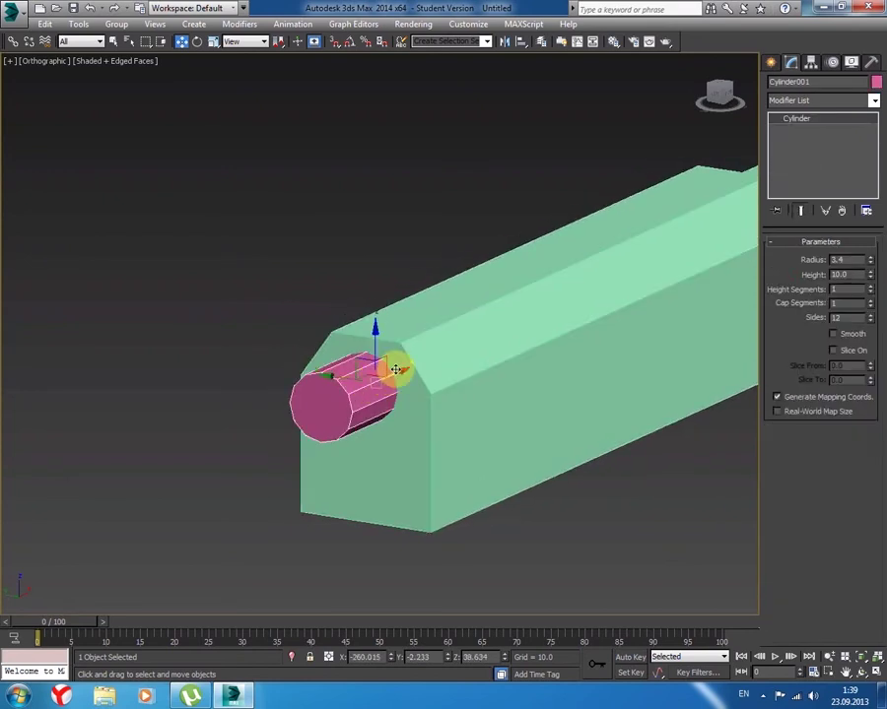
pyautogui.moveTo(397, 369); pyautogui.dragTo(383, 382)
pyautogui.press('t')
pyautogui.scroll(3, 296, 362)
pyautogui.scroll(3, 280, 360)
pyautogui.scroll(2, 315, 364)
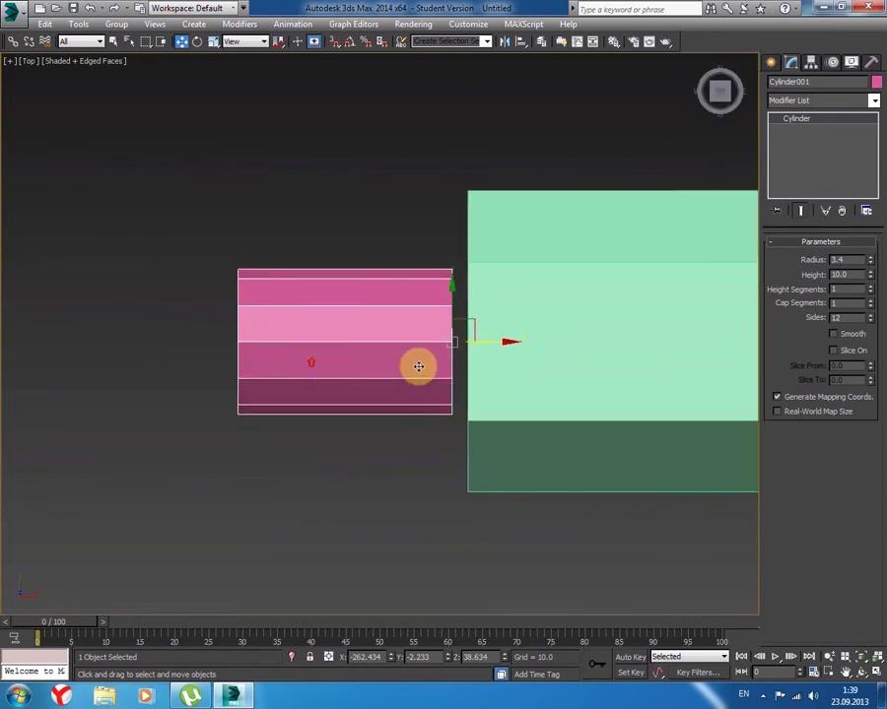
pyautogui.moveTo(513, 342); pyautogui.dragTo(527, 342)
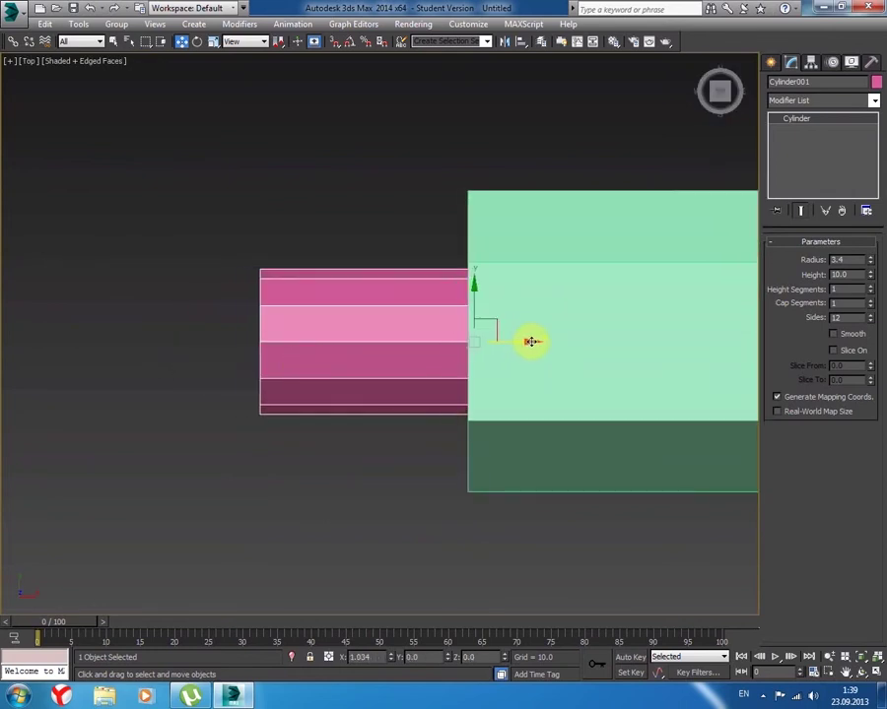
# - Orbit to a three-quarter view, reselect the cylinder and open its right-click Convert To menu
pyautogui.keyDown('alt'); pyautogui.moveTo(398, 450); pyautogui.dragTo(394, 424, button='middle'); pyautogui.keyUp('alt')
pyautogui.click(219, 481)
pyautogui.click(312, 345)
pyautogui.rightClick(317, 340)
# - Convert the cylinder to Editable Poly, then inset its front face and extrude it -8.455 inward
pyautogui.click(483, 480)
pyautogui.click(835, 258)
pyautogui.click(351, 388)
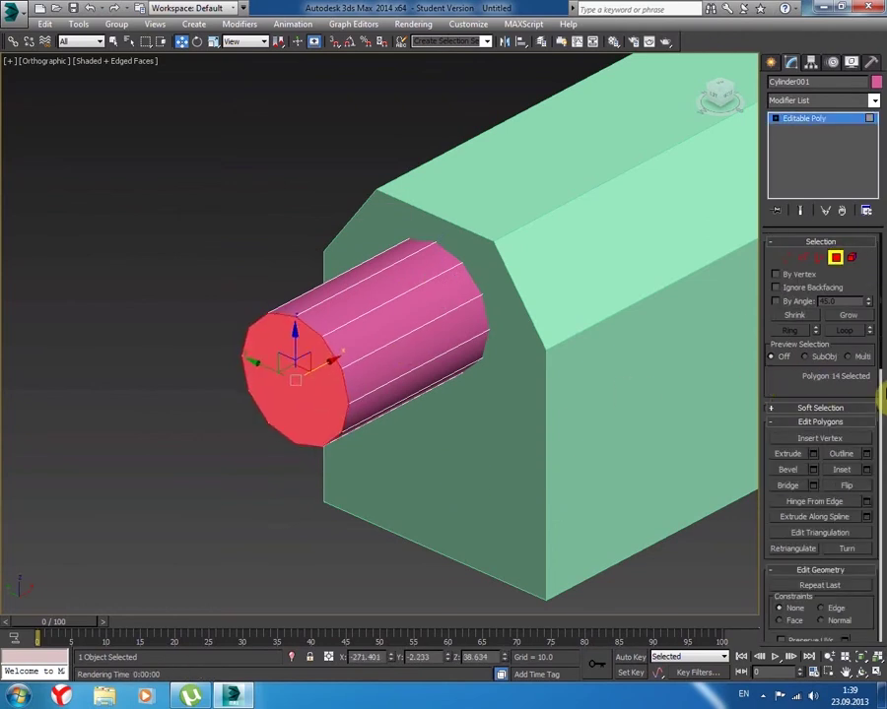
pyautogui.click(866, 470)
pyautogui.click(387, 383)
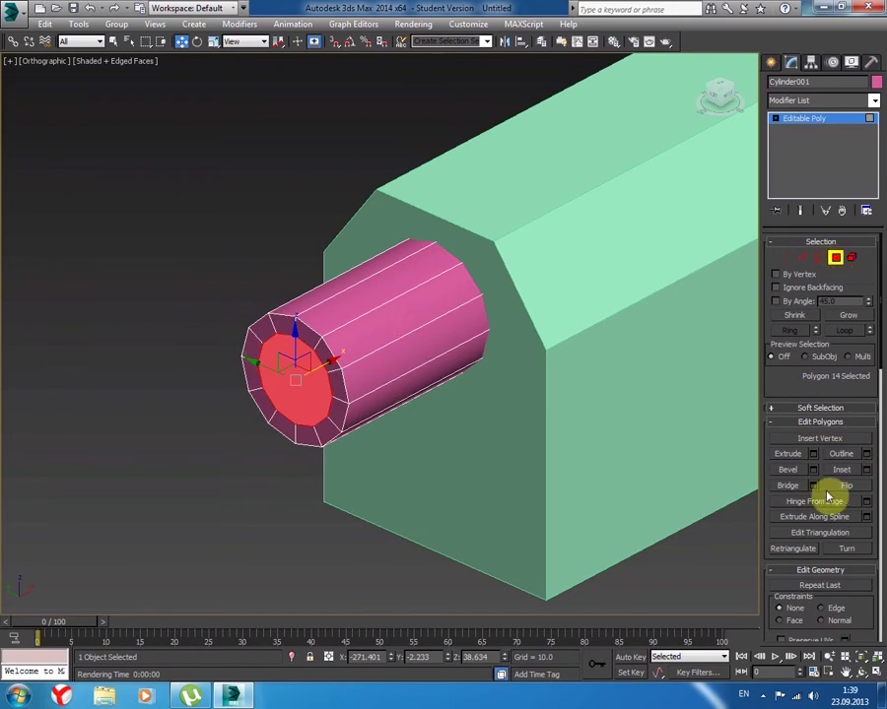
pyautogui.click(813, 455)
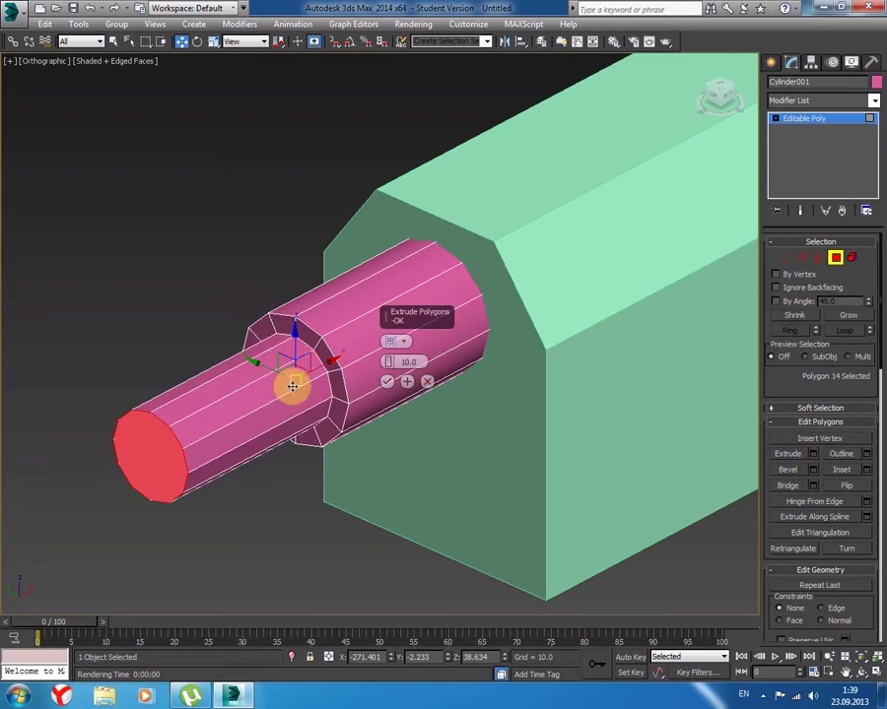
pyautogui.moveTo(389, 362); pyautogui.dragTo(336, 16)
pyautogui.moveTo(286, 170)
pyautogui.keyDown('alt'); pyautogui.mouseDown(button='middle')
pyautogui.moveTo(268, 171)
pyautogui.moveTo(279, 164)
pyautogui.mouseUp(button='middle'); pyautogui.keyUp('alt')
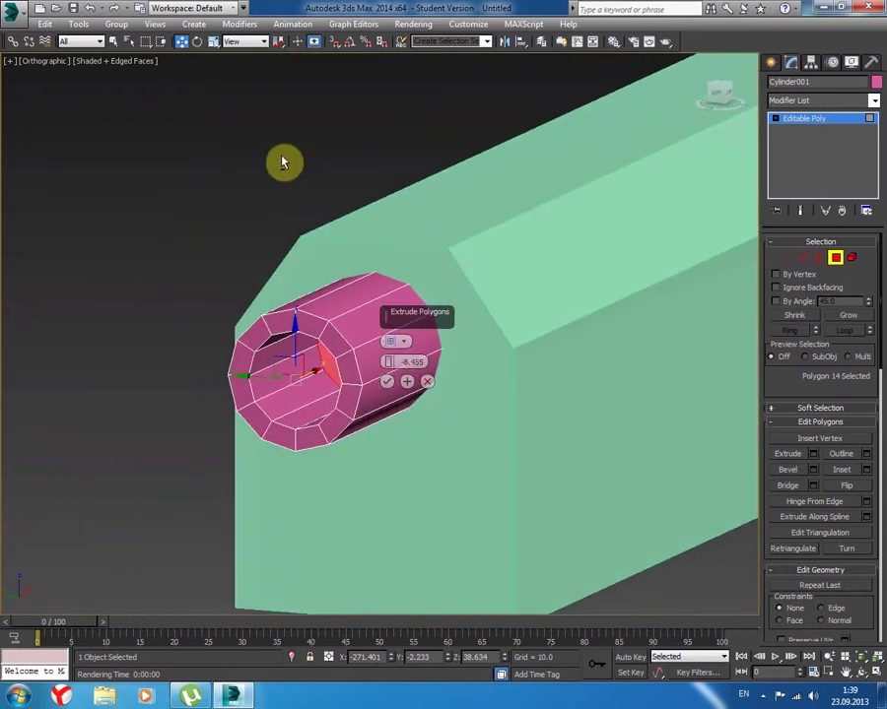
pyautogui.click(387, 381)
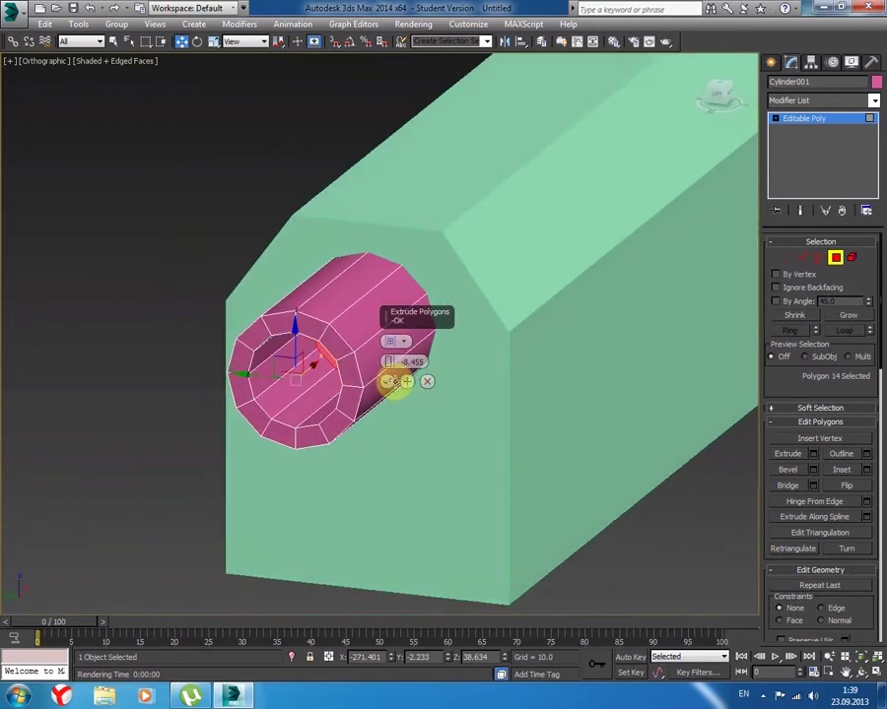
# - Clear the polygon selection and zoom out to view the whole tank in Perspective
pyautogui.click(128, 271)
pyautogui.keyDown('alt'); pyautogui.moveTo(128, 271); pyautogui.dragTo(217, 221, button='middle'); pyautogui.keyUp('alt')
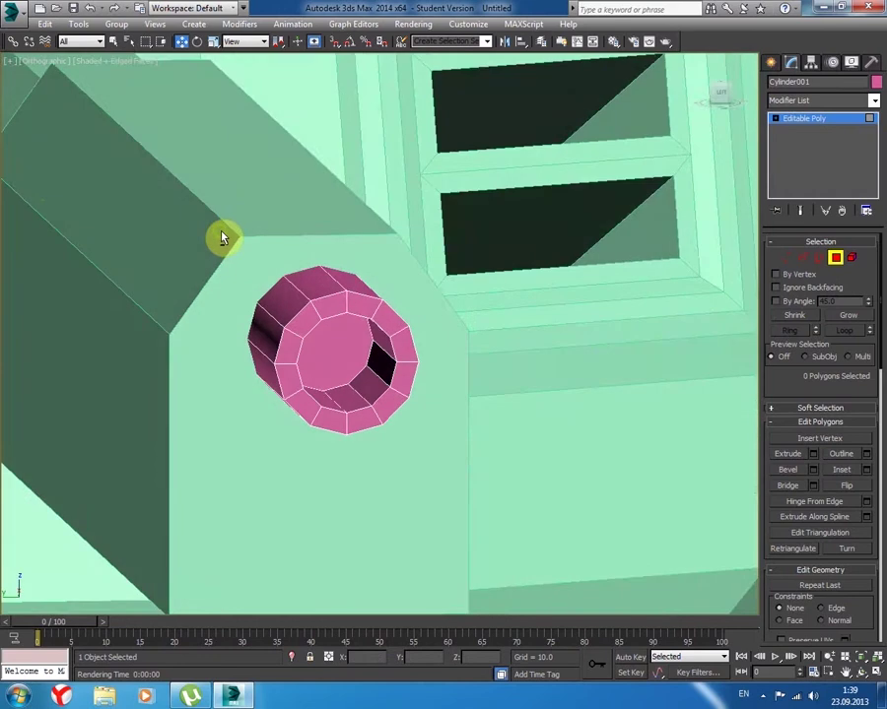
pyautogui.scroll(-4, 218, 221)
pyautogui.scroll(-4, 200, 182)
pyautogui.moveTo(422, 249)
pyautogui.keyDown('alt'); pyautogui.mouseDown(button='middle')
pyautogui.moveTo(337, 267)
pyautogui.moveTo(356, 279)
pyautogui.moveTo(362, 263)
pyautogui.moveTo(457, 317)
pyautogui.moveTo(452, 324)
pyautogui.moveTo(447, 313)
pyautogui.moveTo(471, 313)
pyautogui.mouseUp(button='middle'); pyautogui.keyUp('alt')
pyautogui.press('p')
pyautogui.scroll(3, 455, 317)
pyautogui.scroll(2, 432, 332)
# - Render a production test image of the tank and close the frame window
pyautogui.moveTo(327, 269)
pyautogui.mouseDown(button='middle')
pyautogui.moveTo(239, 178)
pyautogui.moveTo(225, 193)
pyautogui.moveTo(292, 247)
pyautogui.mouseUp(button='middle')
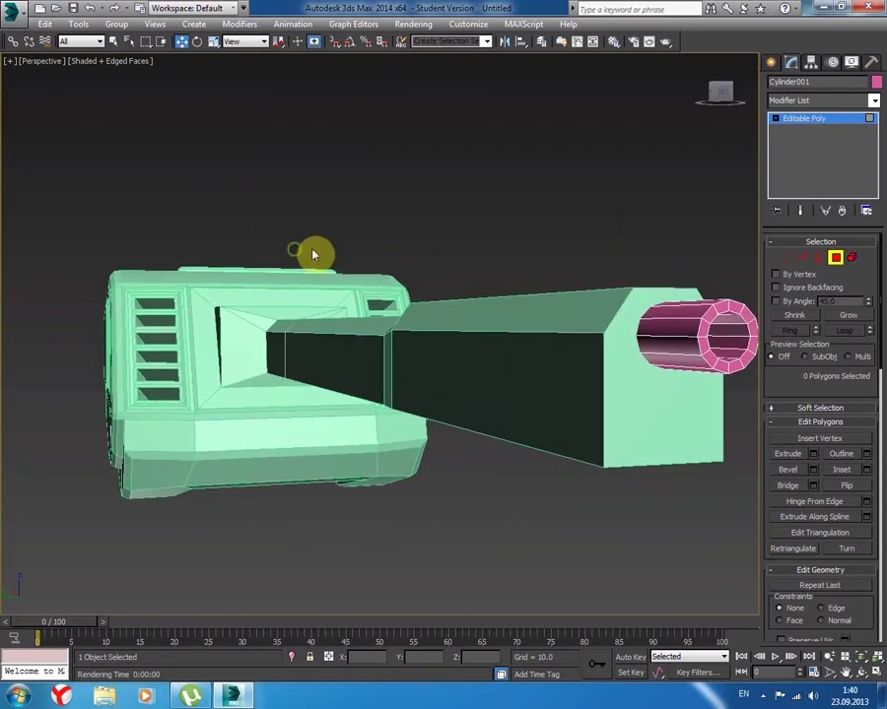
pyautogui.click(666, 41)
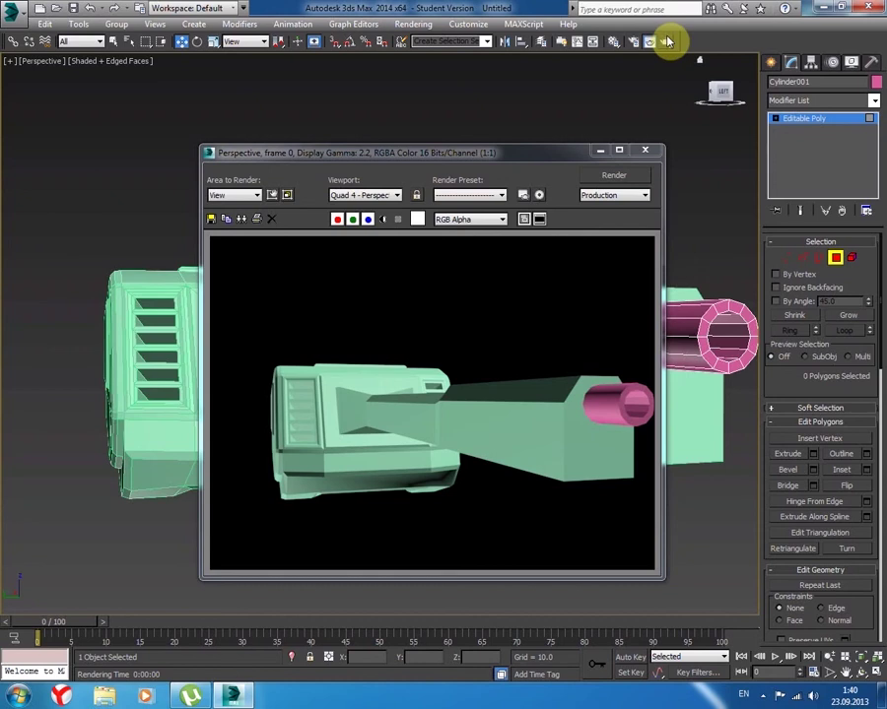
pyautogui.click(648, 153)
# - Orbit to show the turret and barrel, then select the turret body Box001 in the Create panel
pyautogui.moveTo(380, 250)
pyautogui.keyDown('alt'); pyautogui.mouseDown(button='middle')
pyautogui.moveTo(286, 252)
pyautogui.moveTo(276, 296)
pyautogui.moveTo(203, 264)
pyautogui.mouseUp(button='middle'); pyautogui.keyUp('alt')
pyautogui.scroll(-4, 284, 252)
pyautogui.moveTo(611, 229)
pyautogui.keyDown('alt'); pyautogui.mouseDown(button='middle')
pyautogui.moveTo(356, 293)
pyautogui.moveTo(475, 283)
pyautogui.moveTo(436, 280)
pyautogui.moveTo(452, 276)
pyautogui.moveTo(406, 234)
pyautogui.moveTo(414, 203)
pyautogui.moveTo(467, 214)
pyautogui.moveTo(480, 233)
pyautogui.moveTo(465, 239)
pyautogui.moveTo(420, 299)
pyautogui.moveTo(457, 241)
pyautogui.moveTo(422, 261)
pyautogui.moveTo(390, 306)
pyautogui.moveTo(343, 314)
pyautogui.moveTo(507, 252)
pyautogui.moveTo(504, 282)
pyautogui.moveTo(578, 249)
pyautogui.moveTo(479, 265)
pyautogui.mouseUp(button='middle'); pyautogui.keyUp('alt')
pyautogui.scroll(-2, 353, 289)
pyautogui.scroll(5, 463, 254)
pyautogui.click(771, 62)
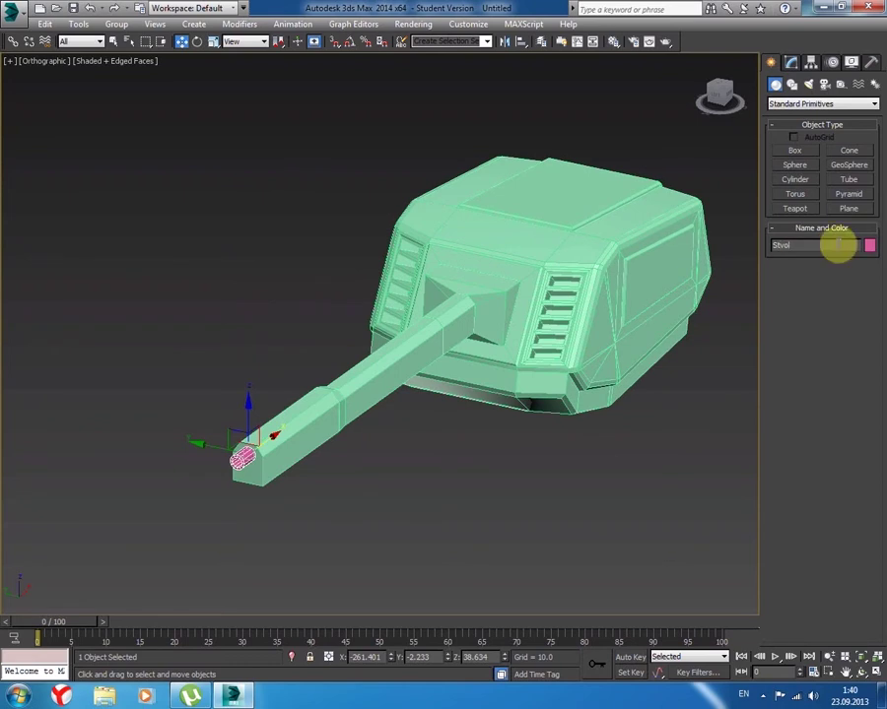
pyautogui.click(485, 286)
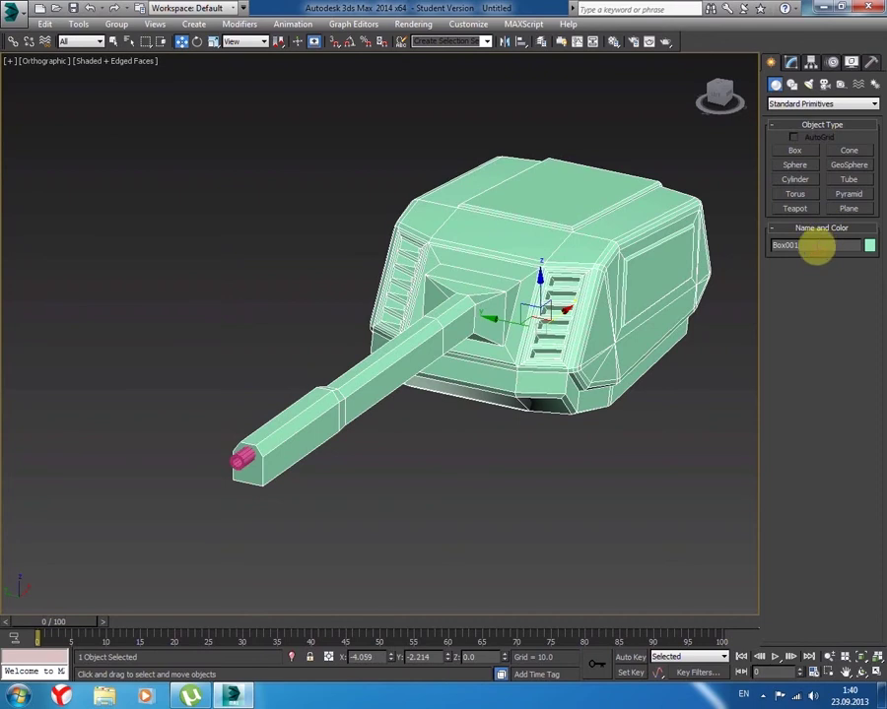
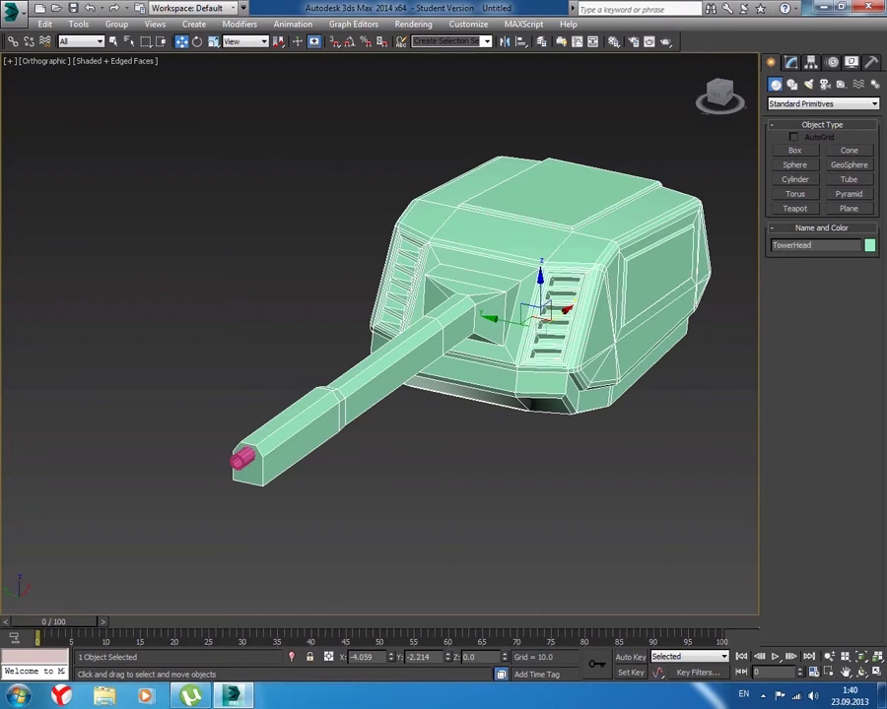
# - Deselect everything and look straight down on the turret head in Top view
pyautogui.click(213, 302)
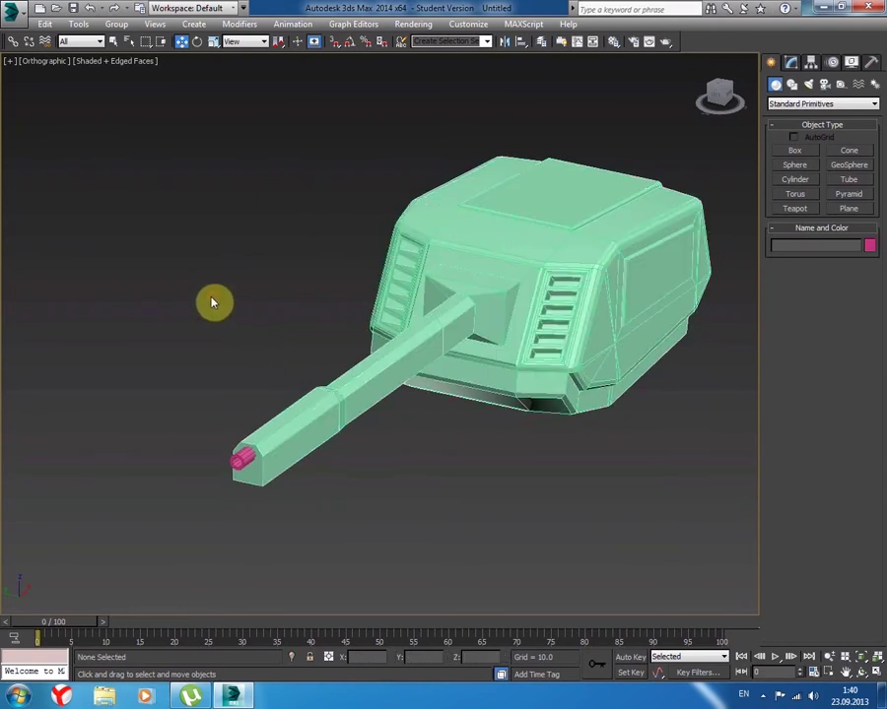
pyautogui.press('t')
pyautogui.scroll(-3, 241, 359)
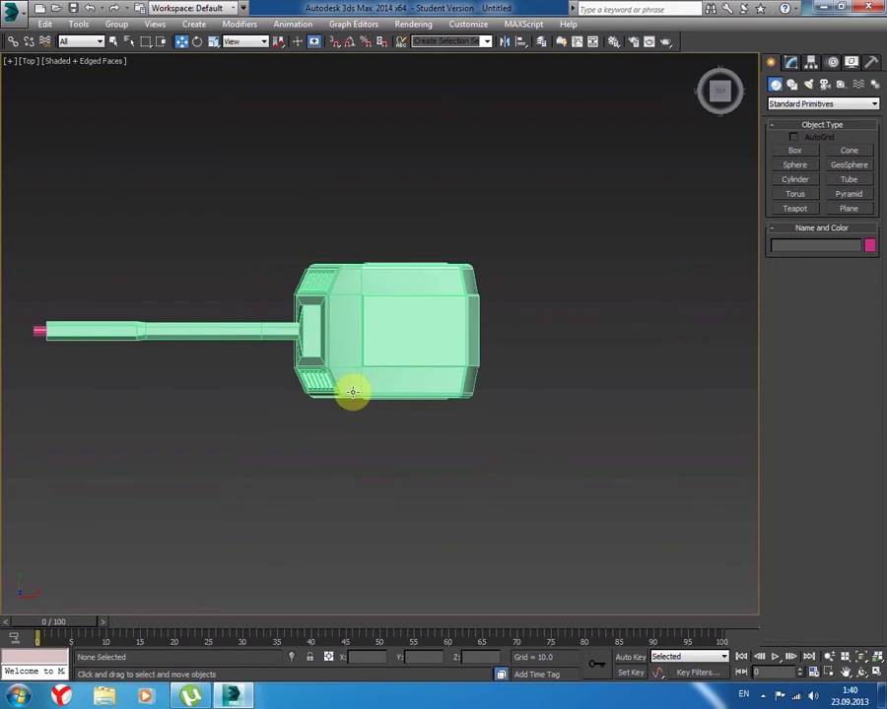
pyautogui.moveTo(352, 384)
pyautogui.keyDown('alt'); pyautogui.mouseDown(button='middle')
pyautogui.moveTo(356, 225)
pyautogui.moveTo(382, 97)
pyautogui.moveTo(350, 140)
pyautogui.moveTo(311, 353)
pyautogui.moveTo(326, 347)
pyautogui.moveTo(203, 343)
pyautogui.moveTo(571, 209)
pyautogui.mouseUp(button='middle'); pyautogui.keyUp('alt')
pyautogui.press('t')
# - Draw a new cylinder at the turret and view it from below
pyautogui.click(795, 180)
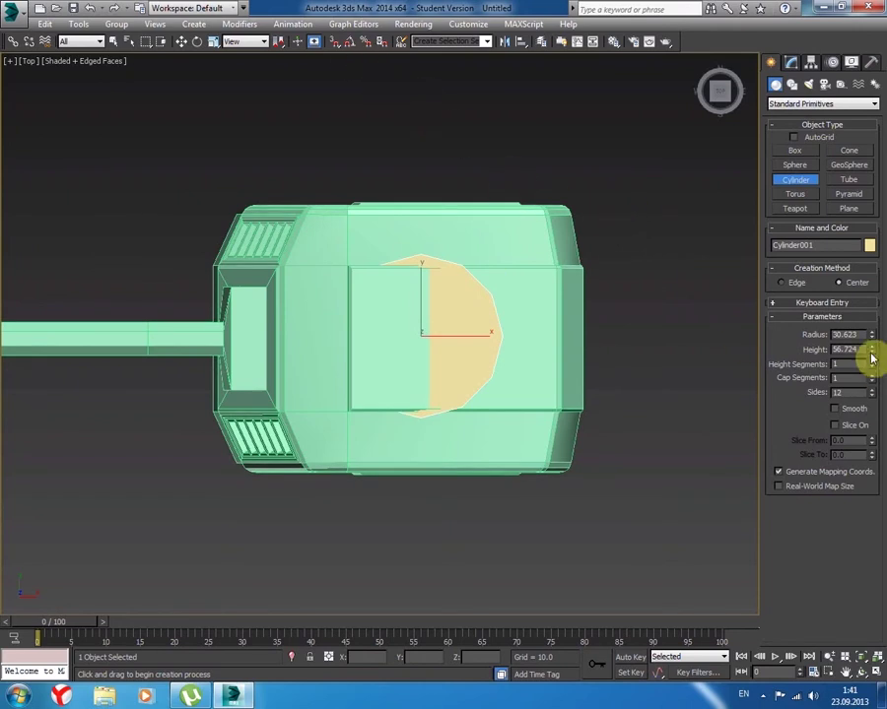
pyautogui.moveTo(578, 377)
pyautogui.keyDown('alt'); pyautogui.mouseDown(button='middle')
pyautogui.moveTo(561, 192)
pyautogui.moveTo(526, 285)
pyautogui.moveTo(406, 204)
pyautogui.mouseUp(button='middle'); pyautogui.keyUp('alt')
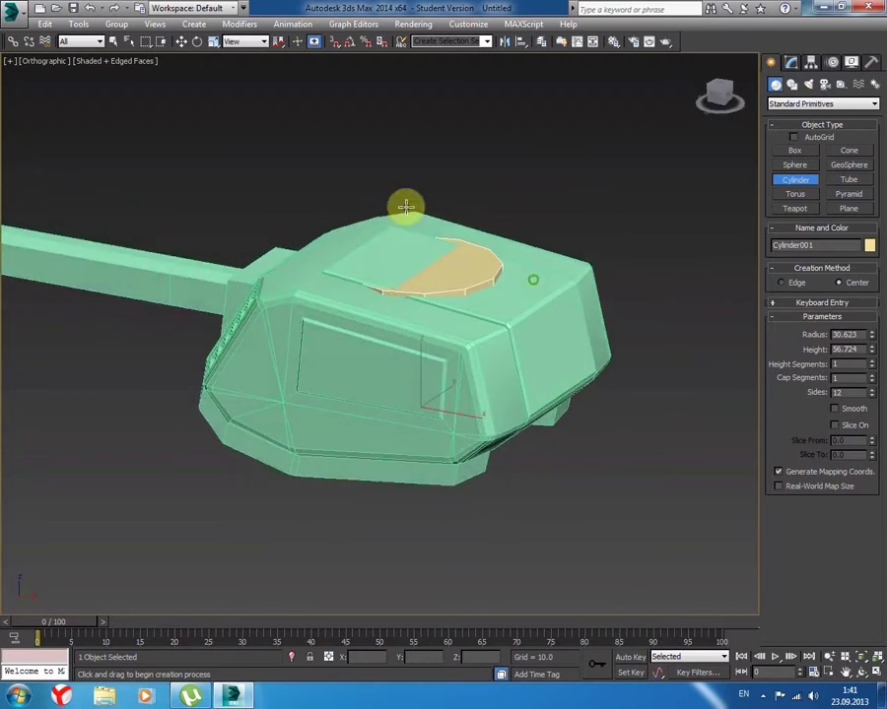
pyautogui.click(182, 45)
pyautogui.keyDown('alt'); pyautogui.moveTo(423, 367); pyautogui.dragTo(426, 544, button='middle'); pyautogui.keyUp('alt')
pyautogui.moveTo(420, 490)
pyautogui.keyDown('alt'); pyautogui.mouseDown(button='middle')
pyautogui.moveTo(337, 372)
pyautogui.moveTo(348, 335)
pyautogui.mouseUp(button='middle'); pyautogui.keyUp('alt')
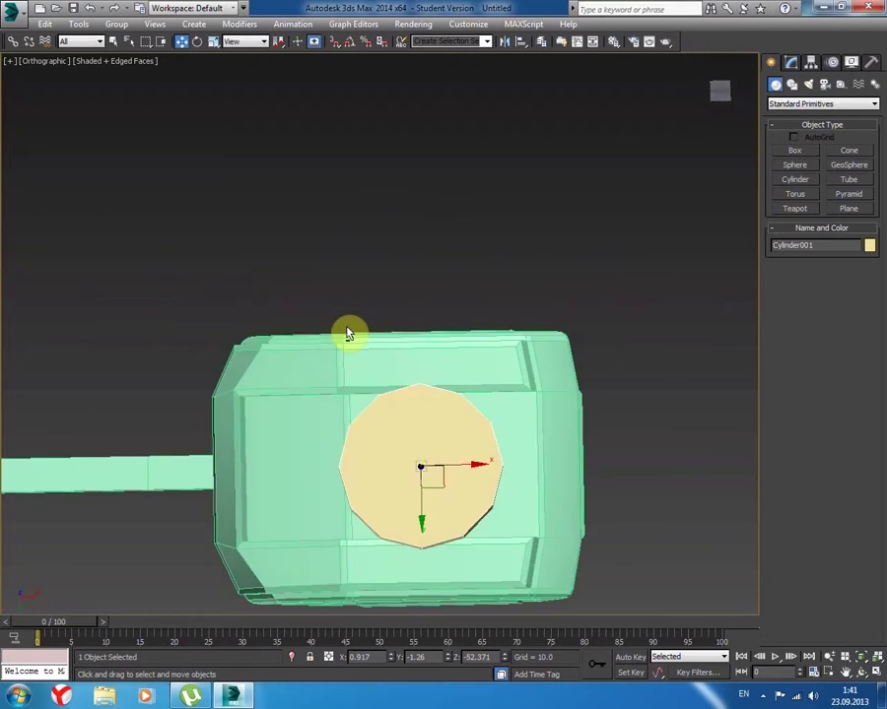
pyautogui.press('b')
pyautogui.scroll(1, 343, 325)
pyautogui.scroll(3, 385, 315)
pyautogui.scroll(1, 387, 313)
pyautogui.scroll(1, 330, 310)
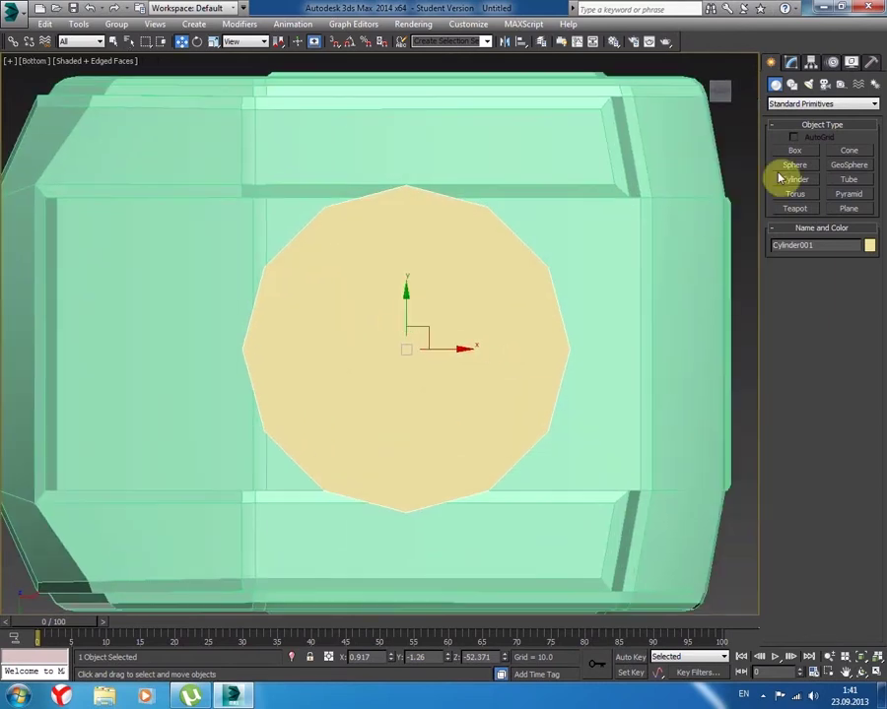
# - Give the cylinder radius 25, height 60 and 2 height segments, placed under the head
pyautogui.click(790, 65)
pyautogui.moveTo(876, 270); pyautogui.dragTo(869, 270)
pyautogui.moveTo(404, 303); pyautogui.dragTo(404, 295)
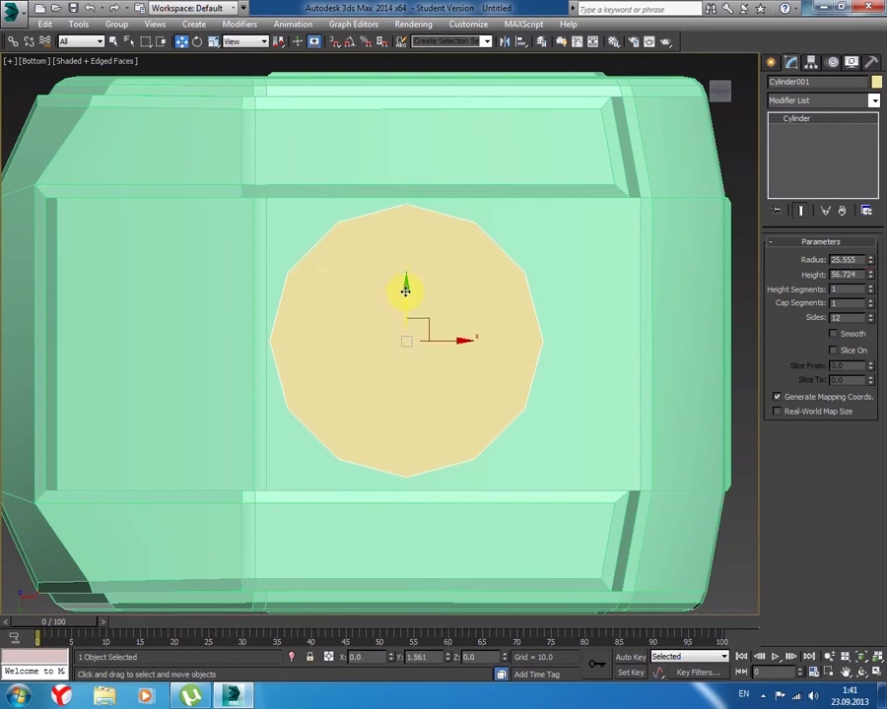
pyautogui.moveTo(405, 291); pyautogui.dragTo(405, 294)
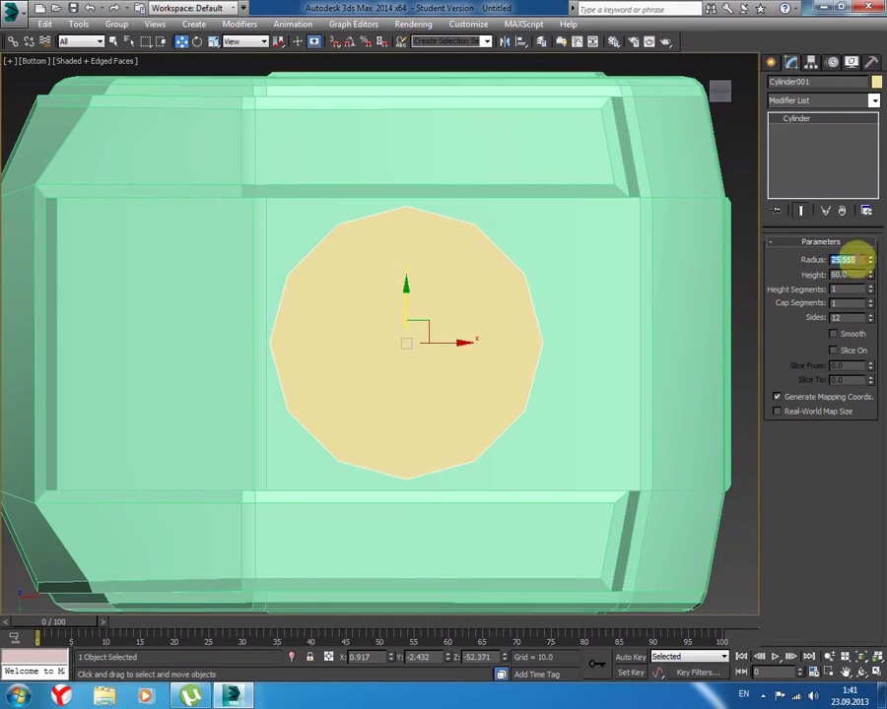
pyautogui.write('25')
pyautogui.press('Tab')
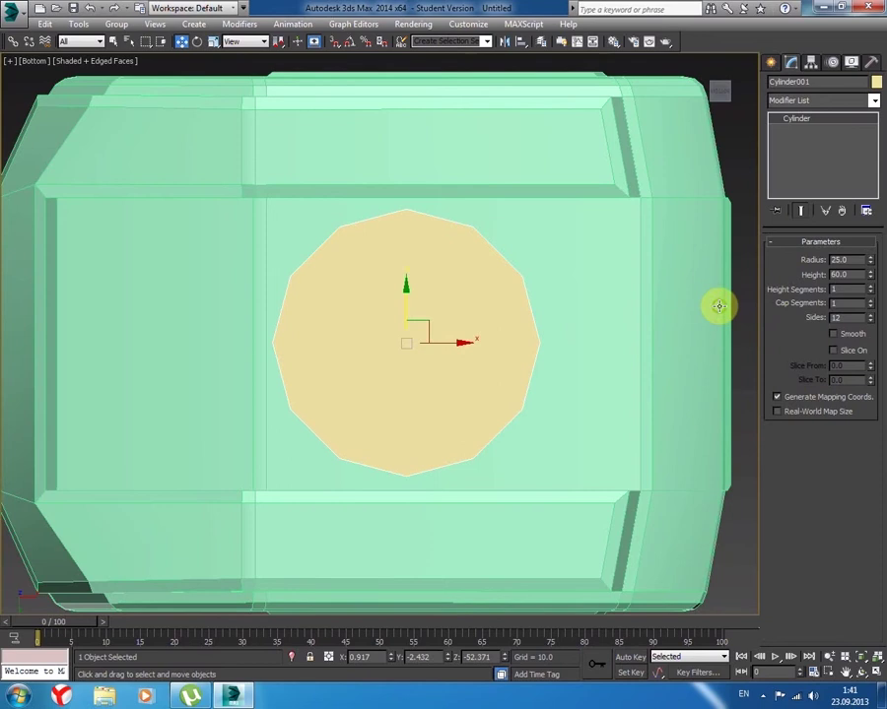
# - Check the cylinder from the front and below, then select the turret head
pyautogui.press('f')
pyautogui.moveTo(678, 305)
pyautogui.mouseDown(button='middle')
pyautogui.moveTo(211, 246)
pyautogui.moveTo(156, 230)
pyautogui.mouseUp(button='middle')
pyautogui.moveTo(393, 385); pyautogui.dragTo(334, 335, button='middle')
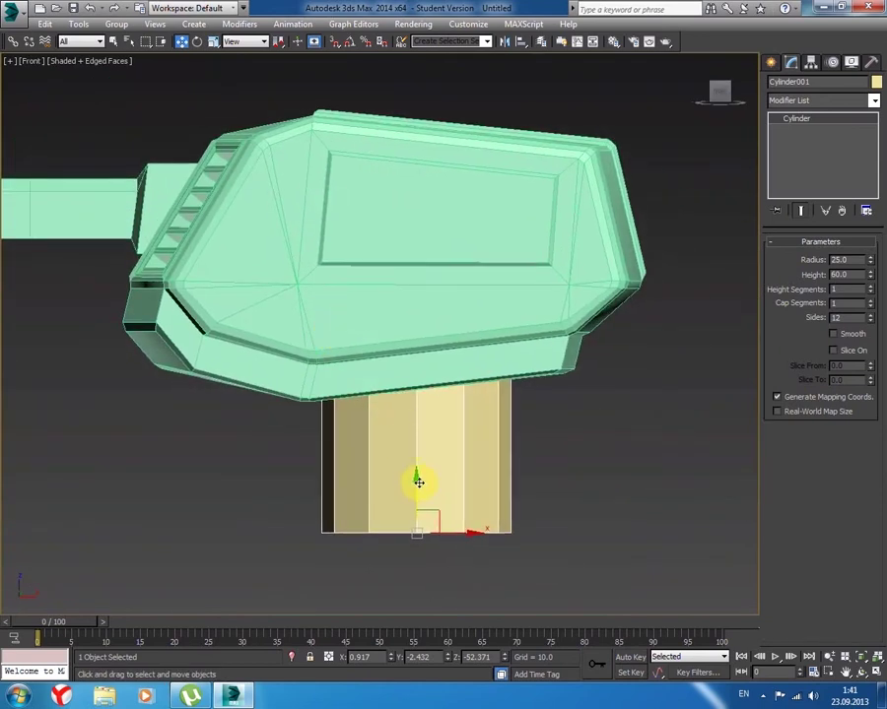
pyautogui.moveTo(410, 448)
pyautogui.keyDown('alt'); pyautogui.mouseDown(button='middle')
pyautogui.moveTo(262, 382)
pyautogui.moveTo(307, 358)
pyautogui.moveTo(227, 372)
pyautogui.moveTo(214, 429)
pyautogui.moveTo(247, 444)
pyautogui.moveTo(251, 460)
pyautogui.moveTo(222, 479)
pyautogui.moveTo(262, 453)
pyautogui.moveTo(257, 438)
pyautogui.mouseUp(button='middle'); pyautogui.keyUp('alt')
pyautogui.scroll(-3, 245, 442)
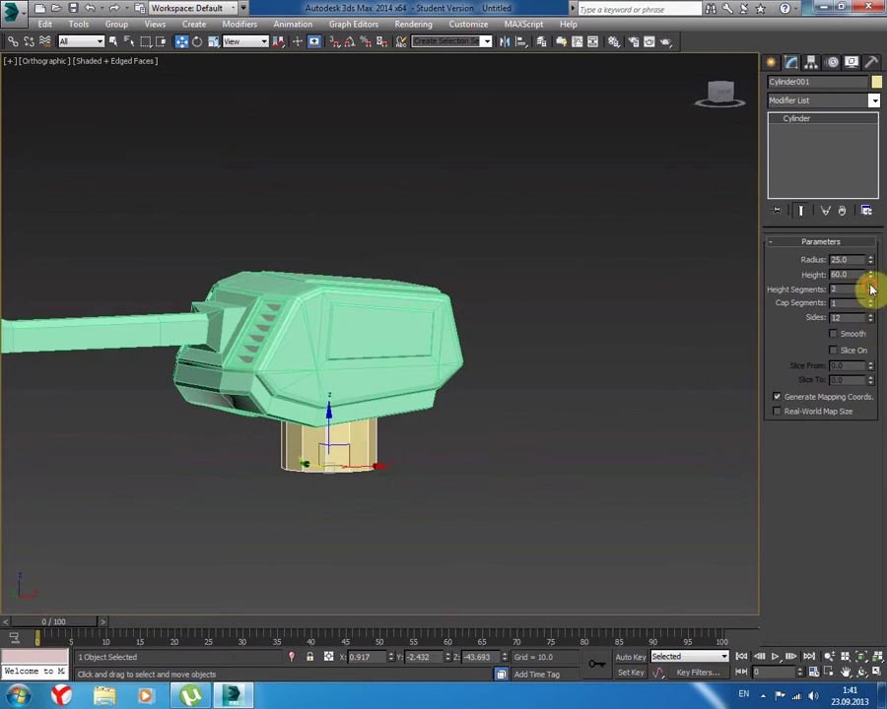
pyautogui.keyDown('alt'); pyautogui.moveTo(563, 385); pyautogui.dragTo(475, 402, button='middle'); pyautogui.keyUp('alt')
pyautogui.scroll(4, 416, 406)
pyautogui.moveTo(416, 406)
pyautogui.keyDown('alt'); pyautogui.mouseDown(button='middle')
pyautogui.moveTo(447, 342)
pyautogui.moveTo(433, 358)
pyautogui.mouseUp(button='middle'); pyautogui.keyUp('alt')
pyautogui.click(548, 102)
# - Freeze the turret head (TowerHead) and the barrel (Stvol)
pyautogui.rightClick(549, 160)
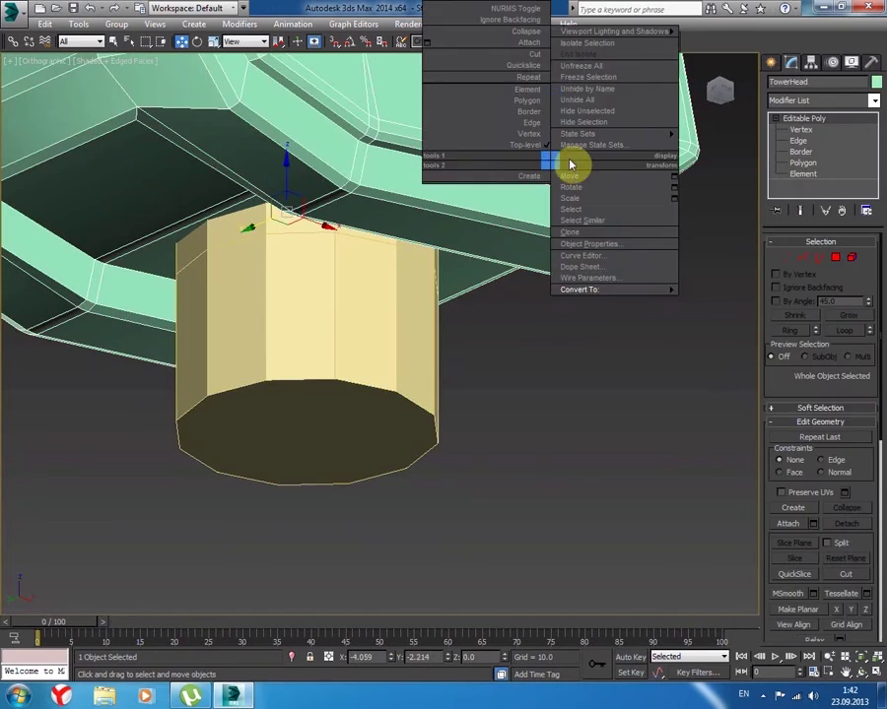
pyautogui.click(592, 76)
pyautogui.scroll(-2, 432, 290)
pyautogui.scroll(-5, 394, 281)
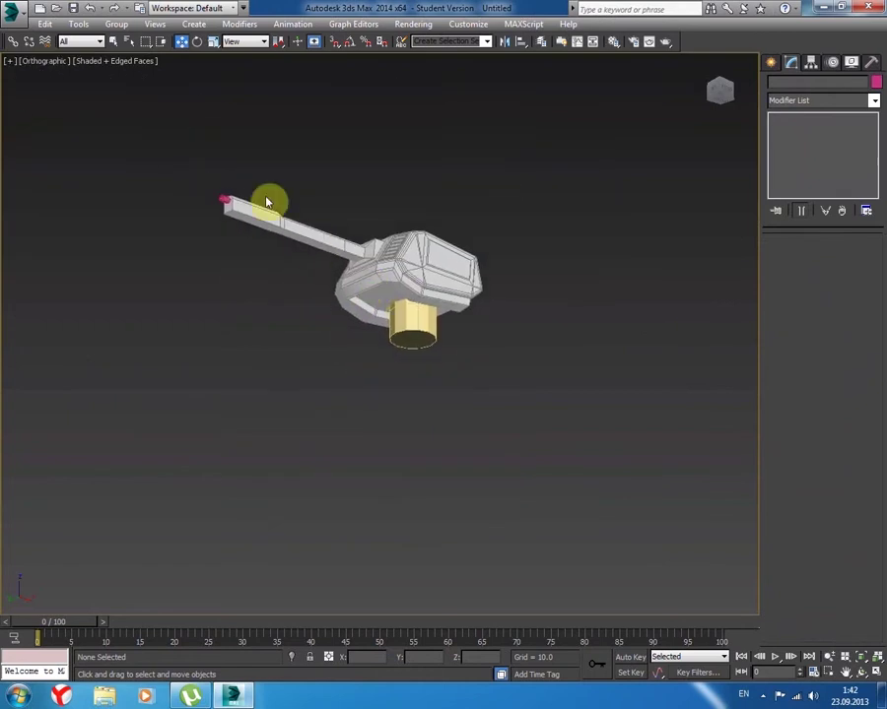
pyautogui.click(220, 199)
pyautogui.rightClick(220, 198)
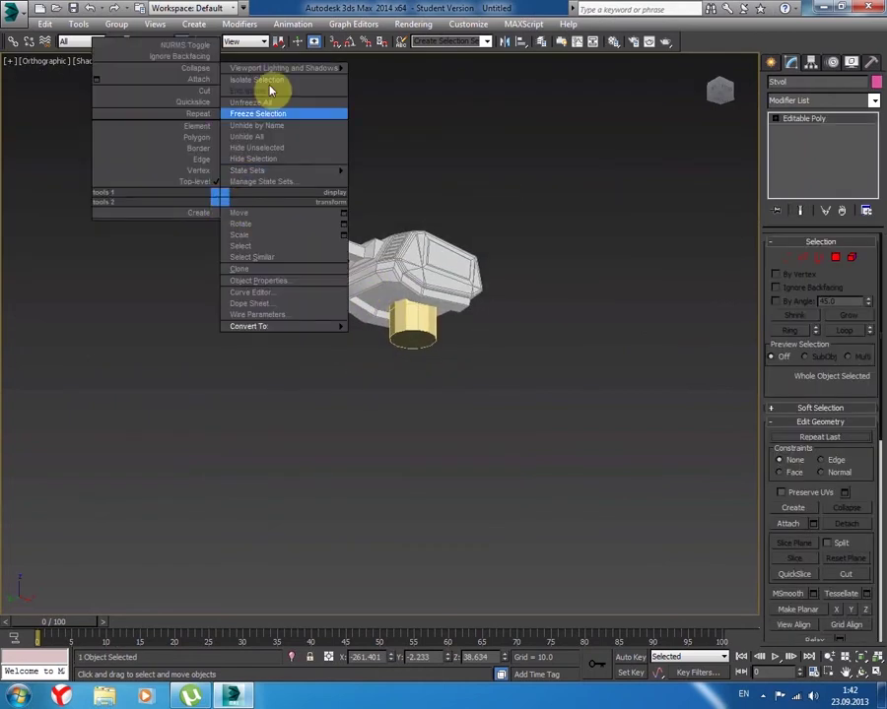
pyautogui.click(278, 114)
# - Convert Cylinder001 to an Editable Poly
pyautogui.click(424, 323)
pyautogui.rightClick(422, 320)
pyautogui.click(569, 460)
# - Move the cylinder's middle ring of vertices lower
pyautogui.click(785, 257)
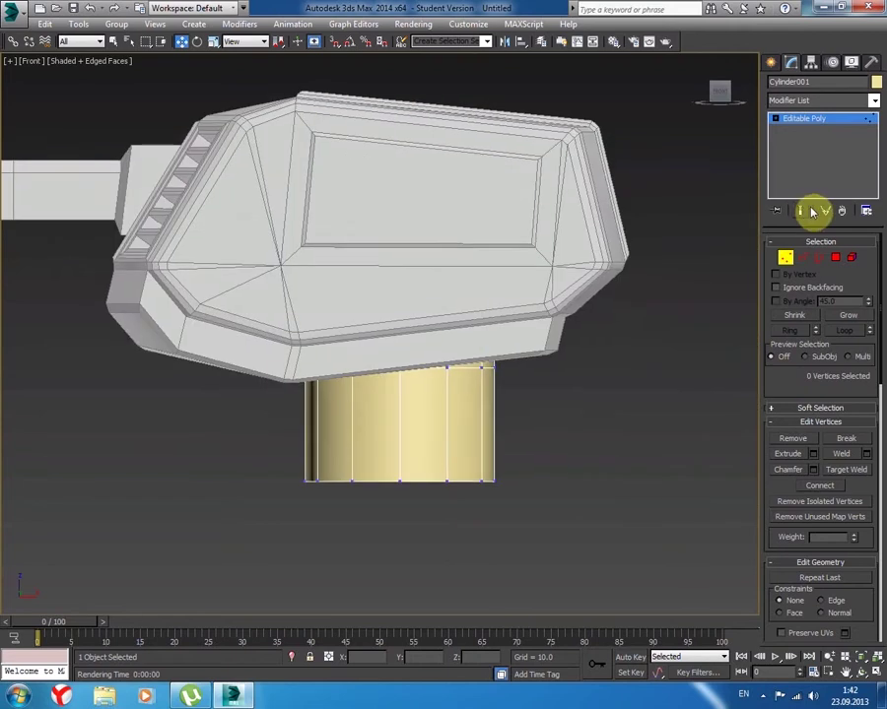
pyautogui.moveTo(544, 329)
pyautogui.mouseDown()
pyautogui.moveTo(305, 386)
pyautogui.moveTo(283, 404)
pyautogui.mouseUp()
pyautogui.moveTo(395, 338); pyautogui.dragTo(399, 416)
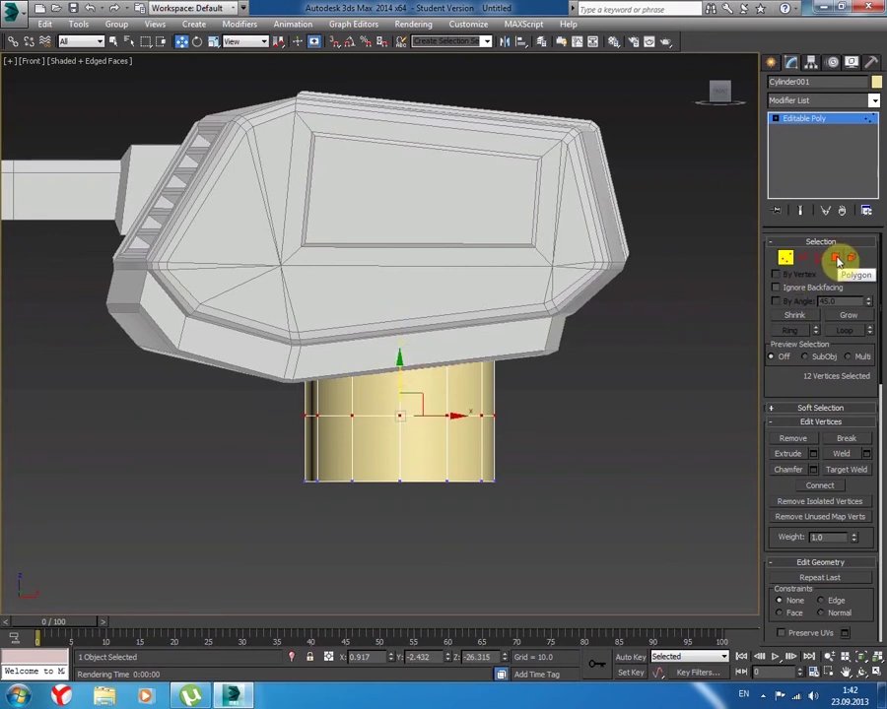
pyautogui.click(668, 431)
# - Select the full ring of the cylinder's vertical edges
pyautogui.click(809, 260)
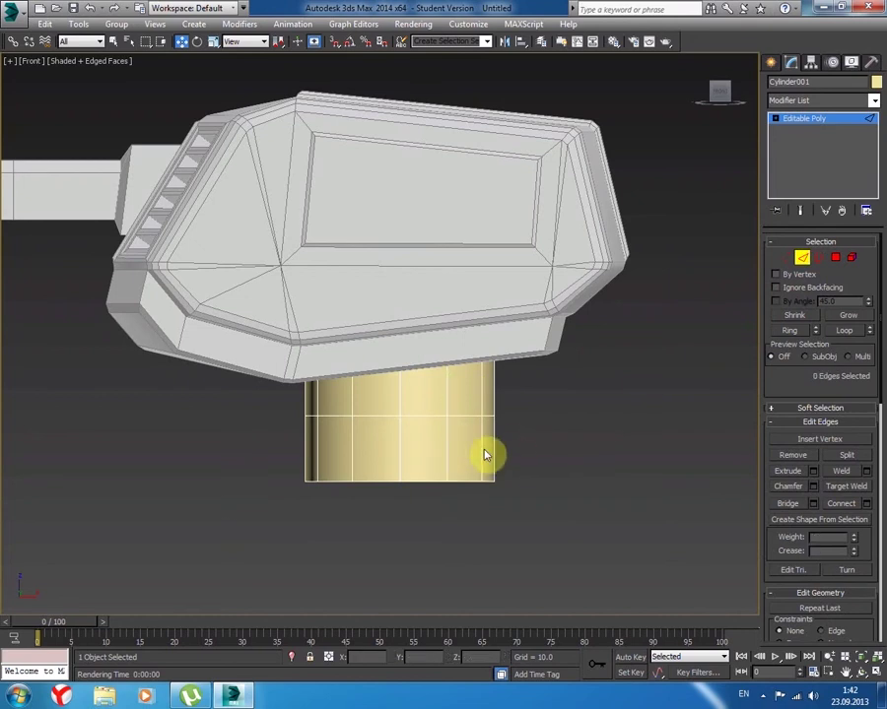
pyautogui.click(482, 448)
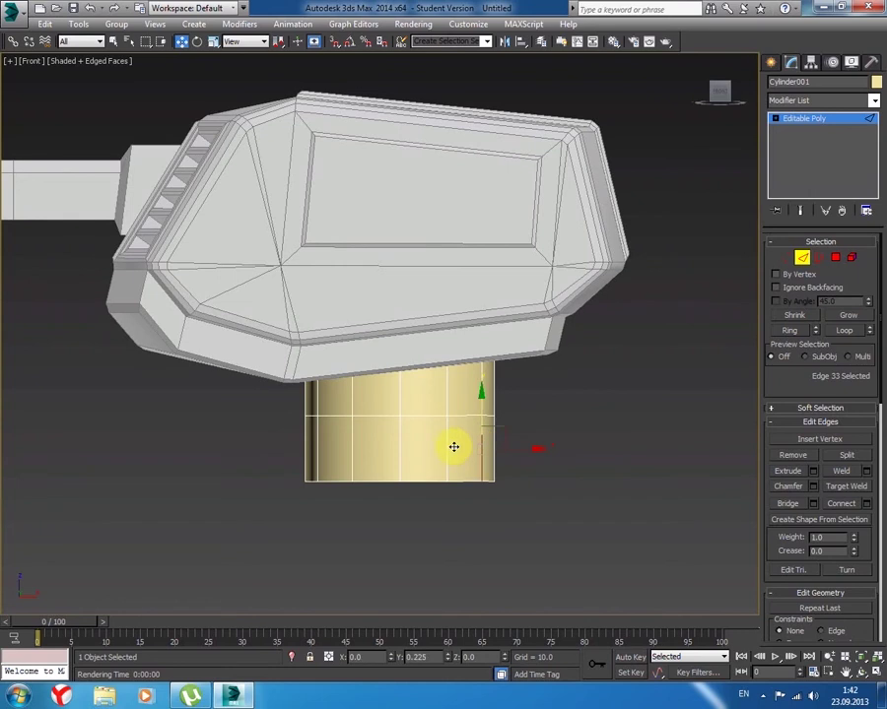
pyautogui.click(561, 473)
pyautogui.click(480, 460)
pyautogui.keyDown('ctrl'); pyautogui.click(445, 459); pyautogui.keyUp('ctrl')
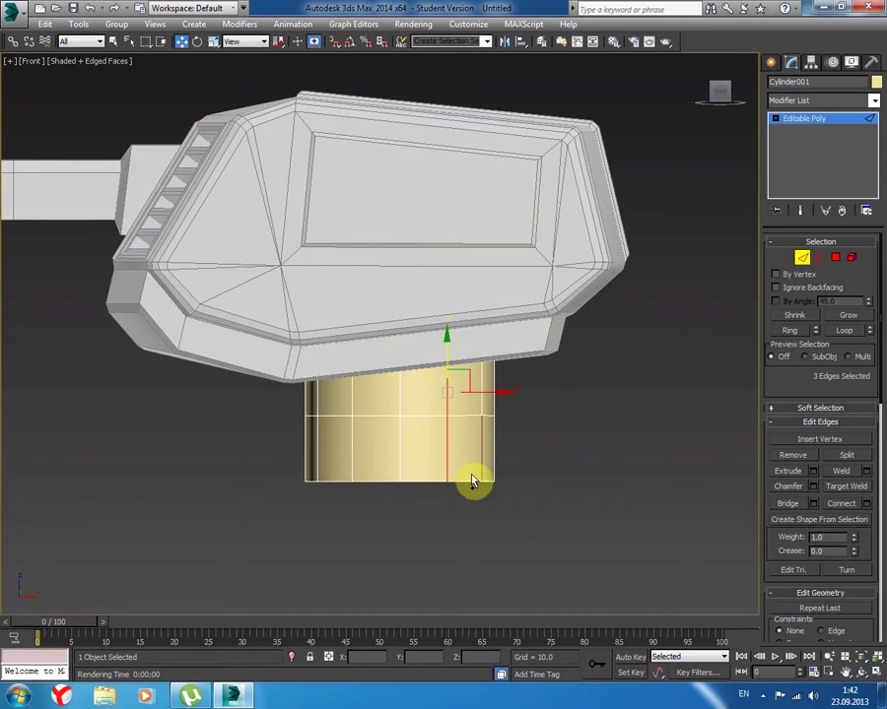
pyautogui.click(532, 463)
pyautogui.click(480, 450)
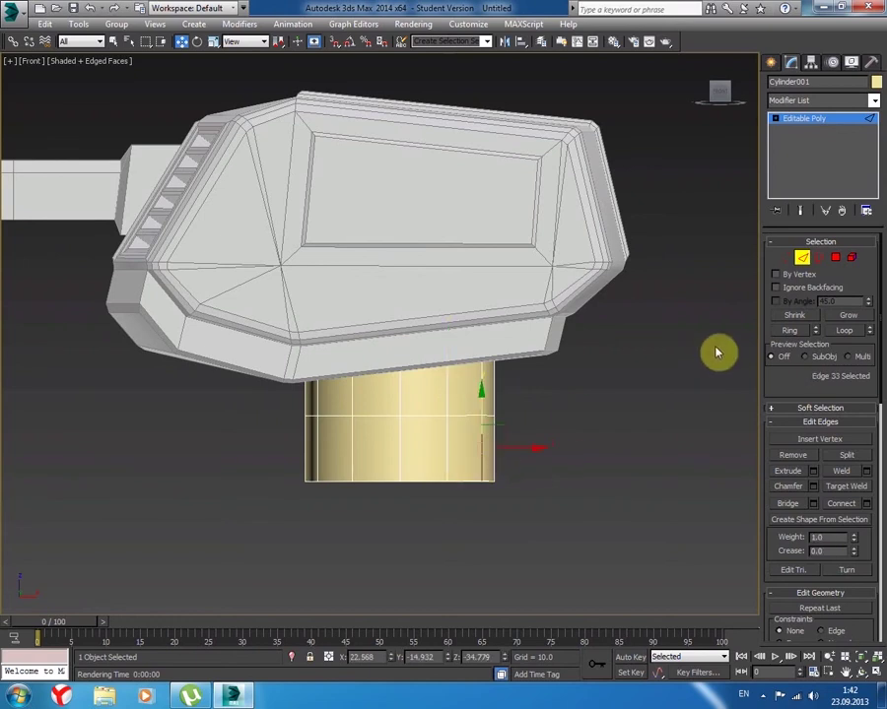
pyautogui.click(778, 332)
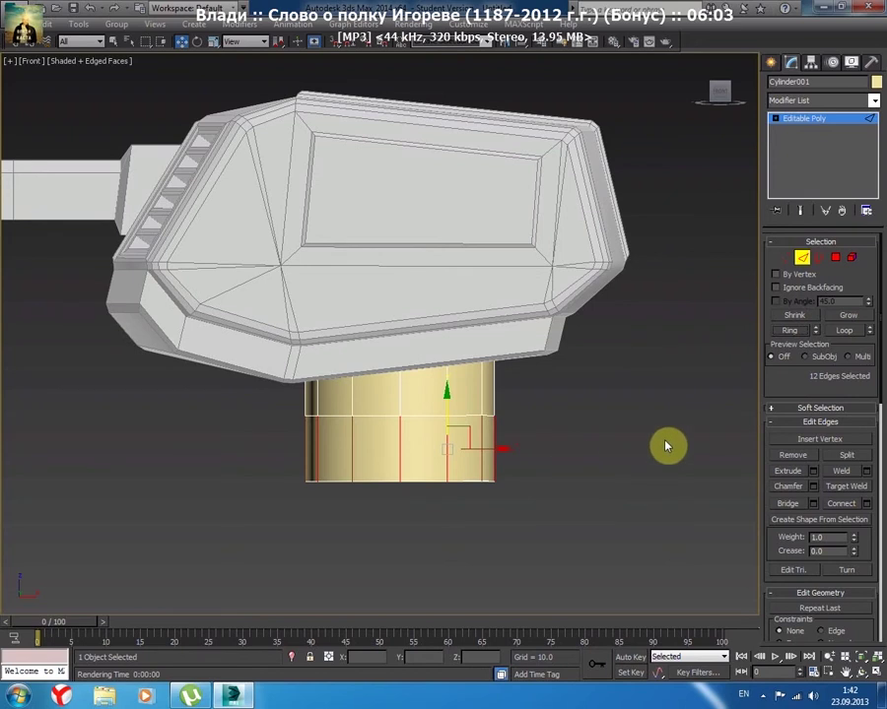
# - Connect the edge ring into a new loop with slide 66, then select the lower band of faces
pyautogui.click(866, 504)
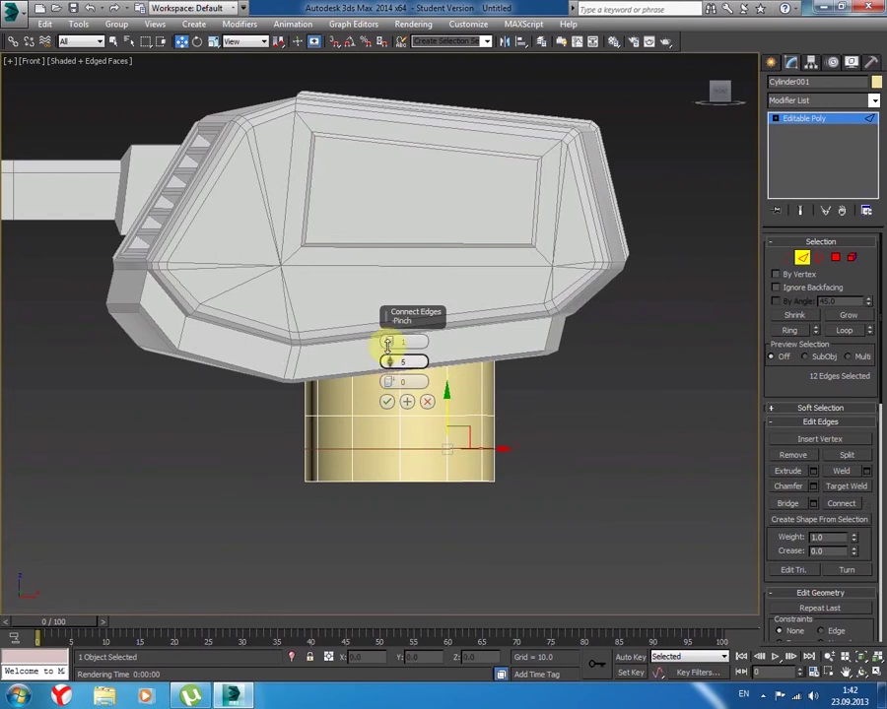
pyautogui.moveTo(366, 455)
pyautogui.mouseDown()
pyautogui.moveTo(339, 611)
pyautogui.moveTo(391, 343)
pyautogui.mouseUp()
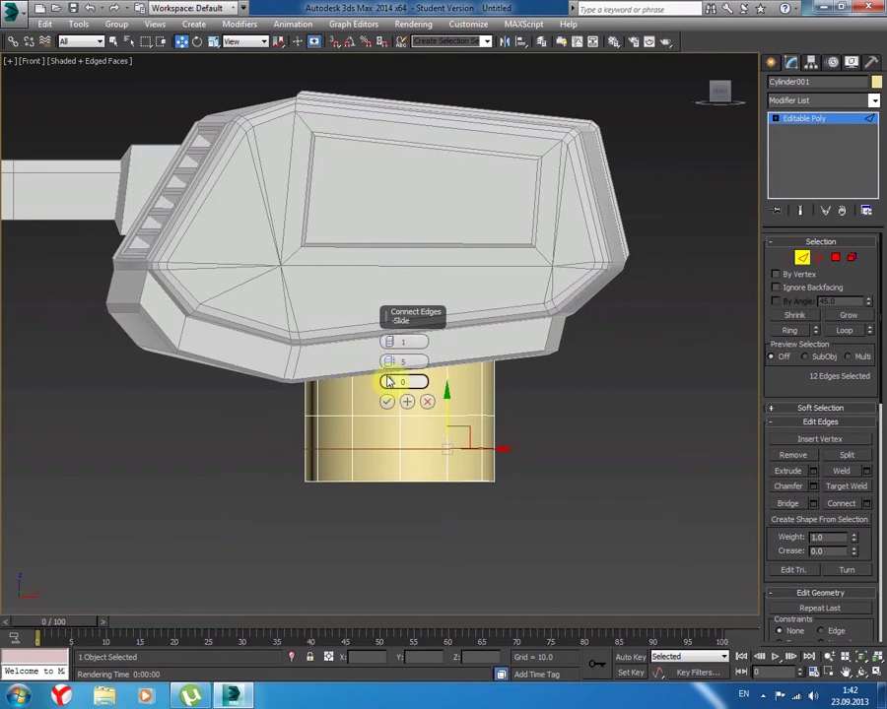
pyautogui.moveTo(387, 381); pyautogui.dragTo(390, 225)
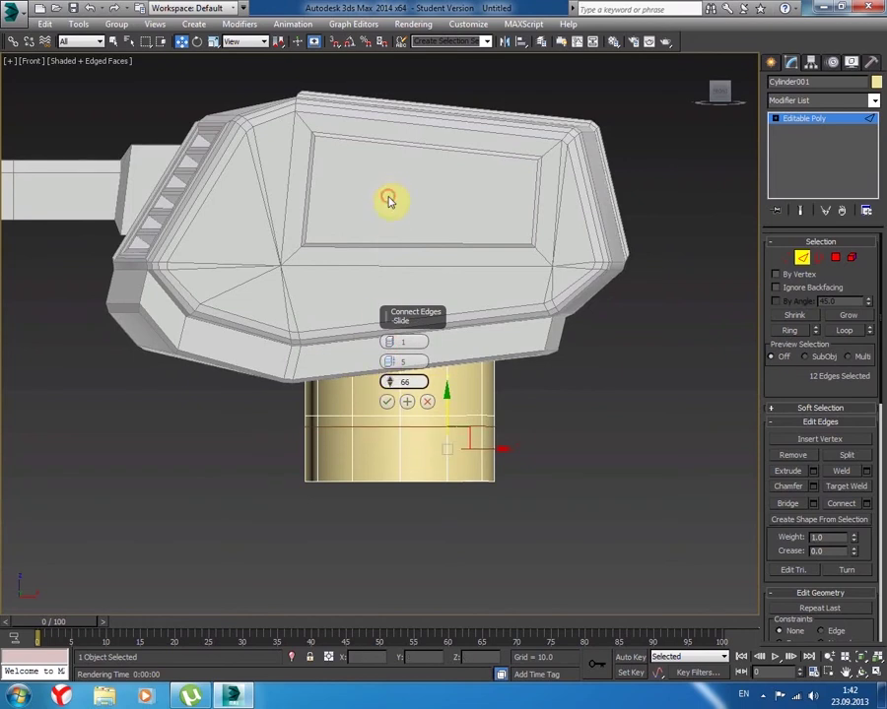
pyautogui.click(390, 401)
pyautogui.click(836, 257)
pyautogui.moveTo(426, 470); pyautogui.dragTo(532, 510)
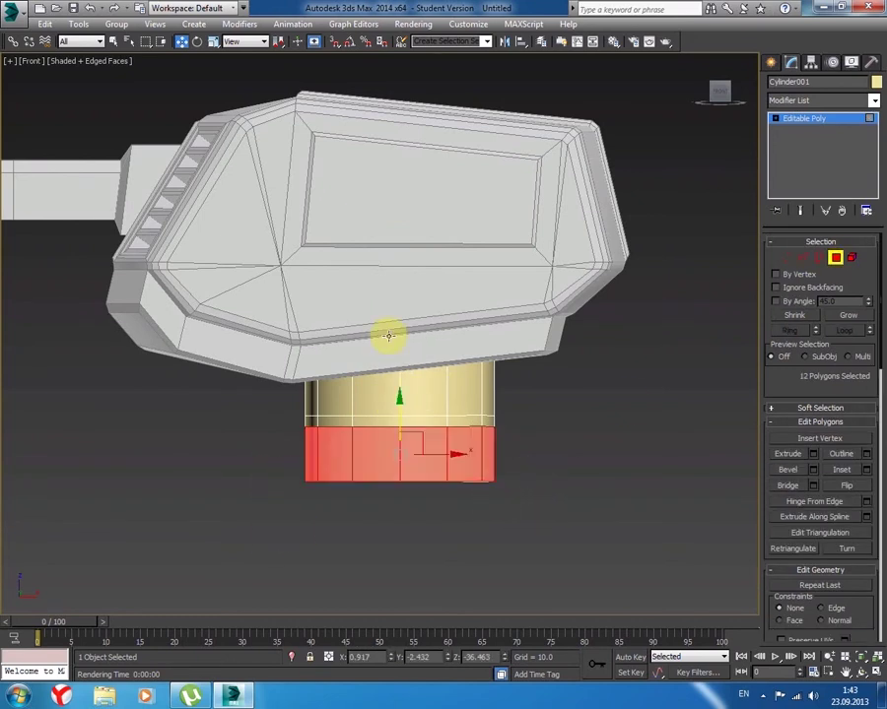
# - Scale the 12 lower polygons out into a wide platform and move them down
pyautogui.click(214, 43)
pyautogui.moveTo(406, 448)
pyautogui.mouseDown()
pyautogui.moveTo(412, 396)
pyautogui.moveTo(439, 338)
pyautogui.mouseUp()
pyautogui.moveTo(341, 396)
pyautogui.keyDown('alt'); pyautogui.mouseDown(button='middle')
pyautogui.moveTo(353, 422)
pyautogui.moveTo(340, 406)
pyautogui.mouseUp(button='middle'); pyautogui.keyUp('alt')
pyautogui.click(183, 42)
pyautogui.press('f')
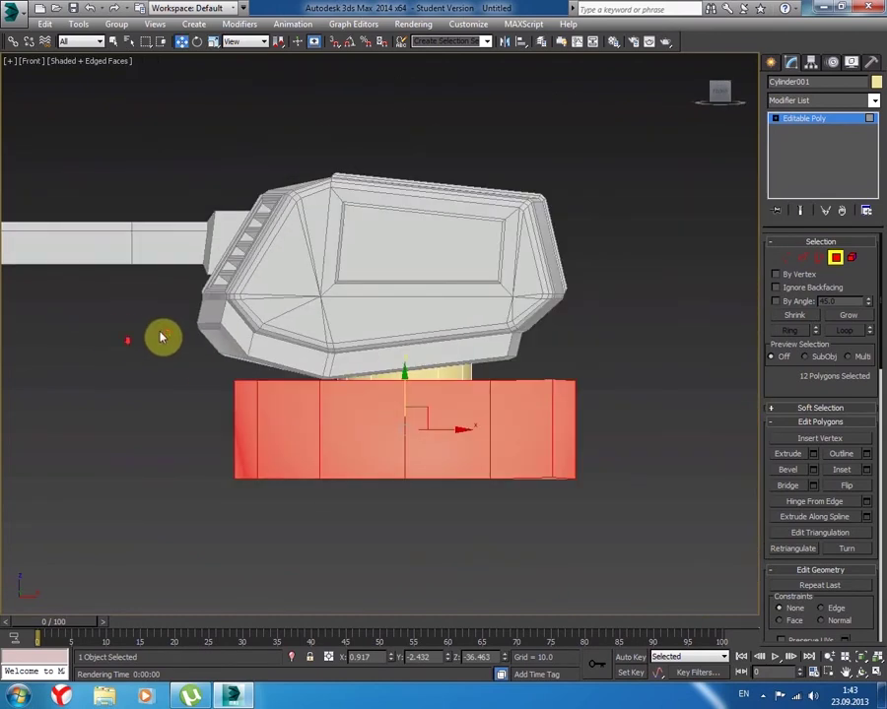
pyautogui.moveTo(407, 393); pyautogui.dragTo(394, 422)
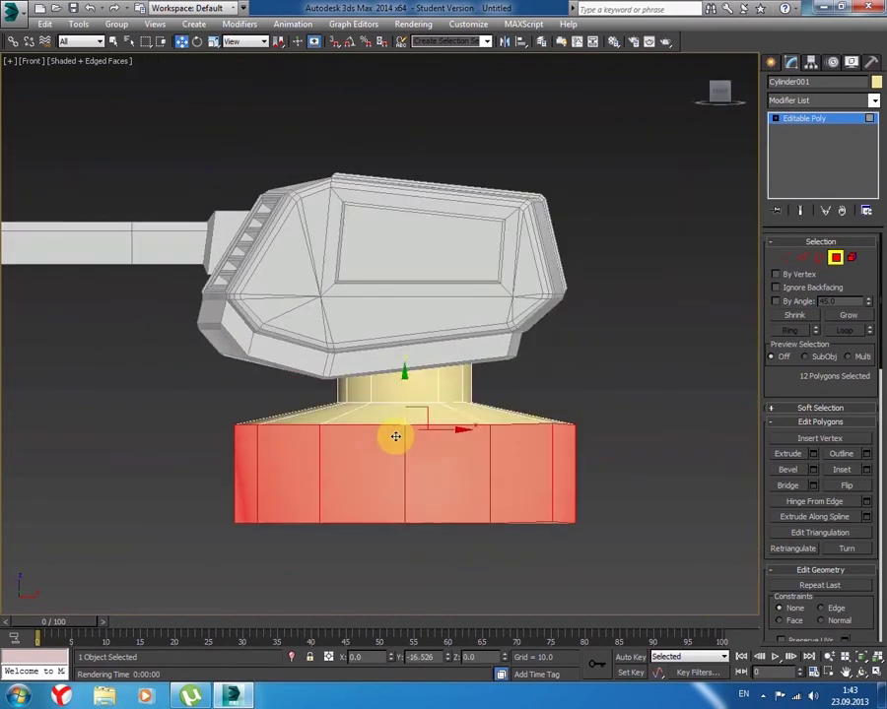
pyautogui.hotkey('shift', 'z')
pyautogui.keyDown('alt'); pyautogui.moveTo(388, 440); pyautogui.dragTo(336, 445, button='middle'); pyautogui.keyUp('alt')
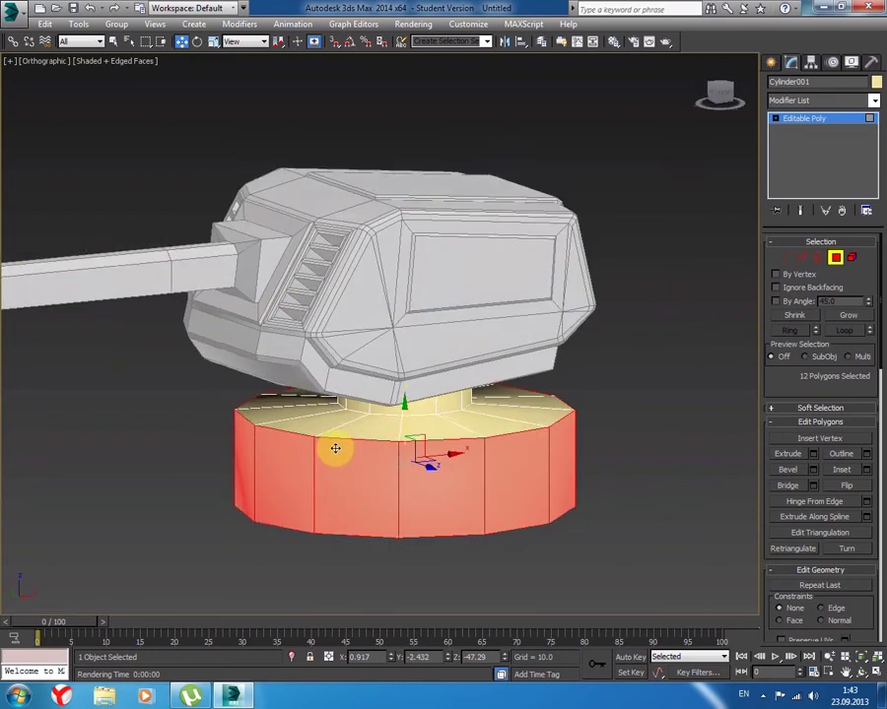
pyautogui.click(805, 256)
pyautogui.keyDown('alt'); pyautogui.moveTo(540, 446); pyautogui.dragTo(525, 437, button='middle'); pyautogui.keyUp('alt')
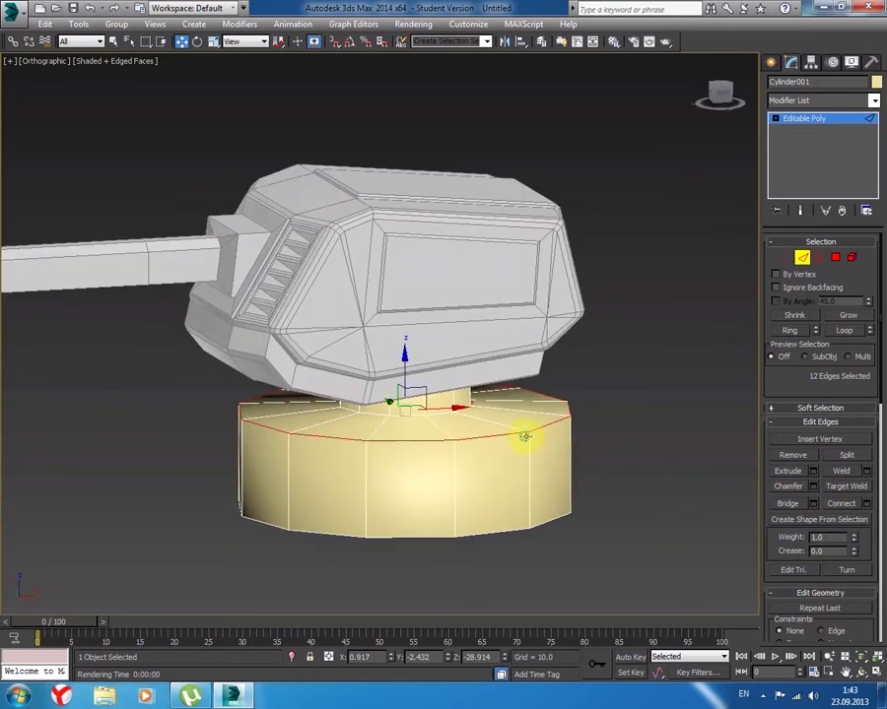
# - Chamfer the base's top edge loop by 11.879 with extra segments
pyautogui.click(814, 488)
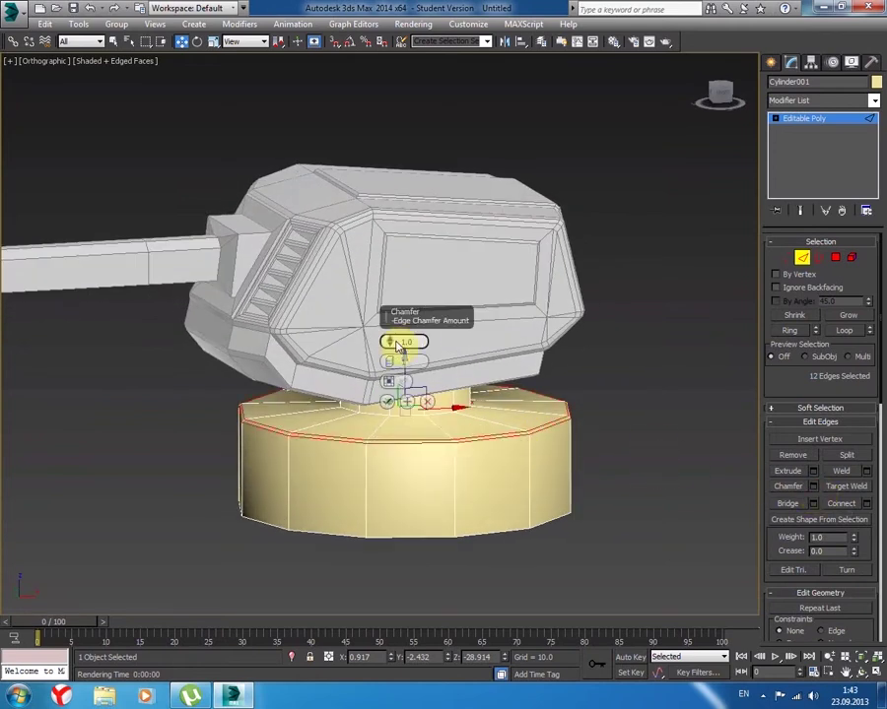
pyautogui.moveTo(391, 342); pyautogui.dragTo(380, 309)
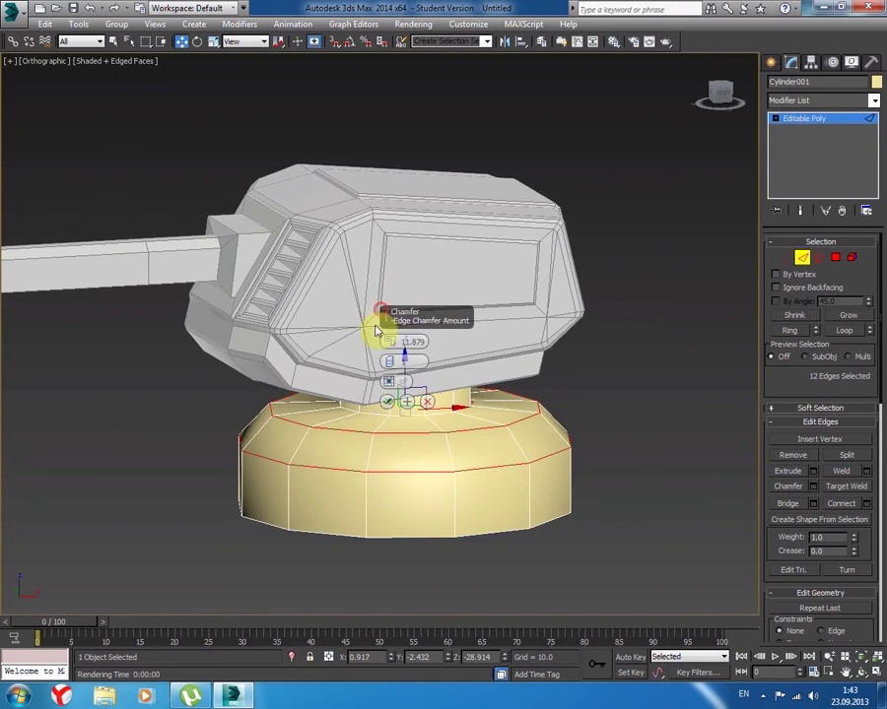
pyautogui.moveTo(392, 362); pyautogui.dragTo(393, 361)
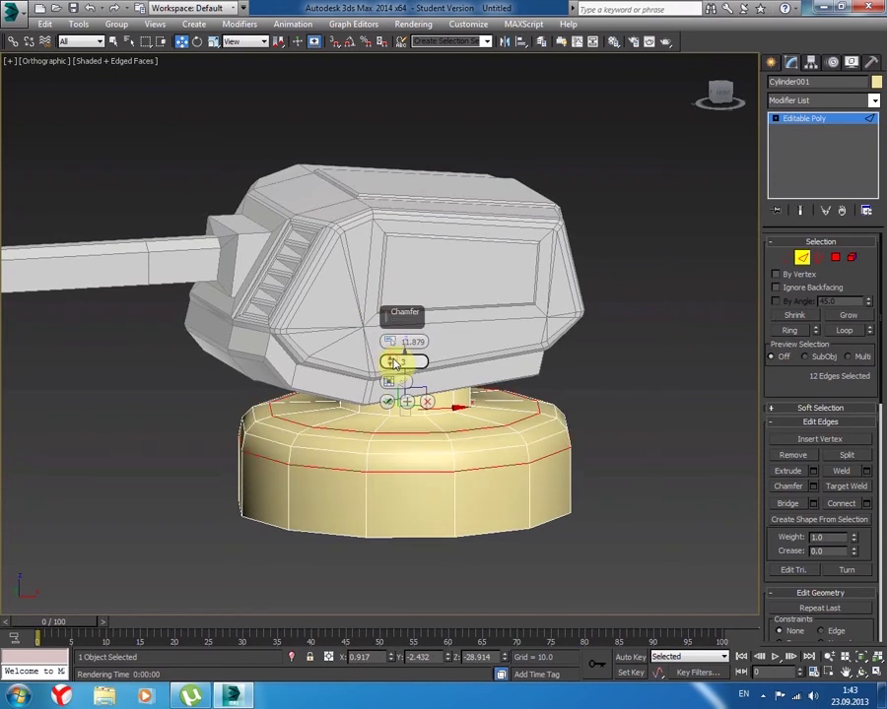
pyautogui.moveTo(363, 396)
pyautogui.keyDown('alt'); pyautogui.mouseDown(button='middle')
pyautogui.moveTo(310, 461)
pyautogui.moveTo(353, 438)
pyautogui.moveTo(283, 461)
pyautogui.moveTo(278, 454)
pyautogui.moveTo(300, 455)
pyautogui.moveTo(301, 481)
pyautogui.moveTo(284, 482)
pyautogui.moveTo(598, 479)
pyautogui.mouseUp(button='middle'); pyautogui.keyUp('alt')
pyautogui.scroll(-5, 300, 451)
pyautogui.click(486, 479)
pyautogui.moveTo(514, 473)
pyautogui.keyDown('alt'); pyautogui.mouseDown(button='middle')
pyautogui.moveTo(507, 464)
pyautogui.moveTo(485, 470)
pyautogui.mouseUp(button='middle'); pyautogui.keyUp('alt')
pyautogui.hotkey('ctrl', 'z')
pyautogui.click(388, 402)
pyautogui.click(493, 461)
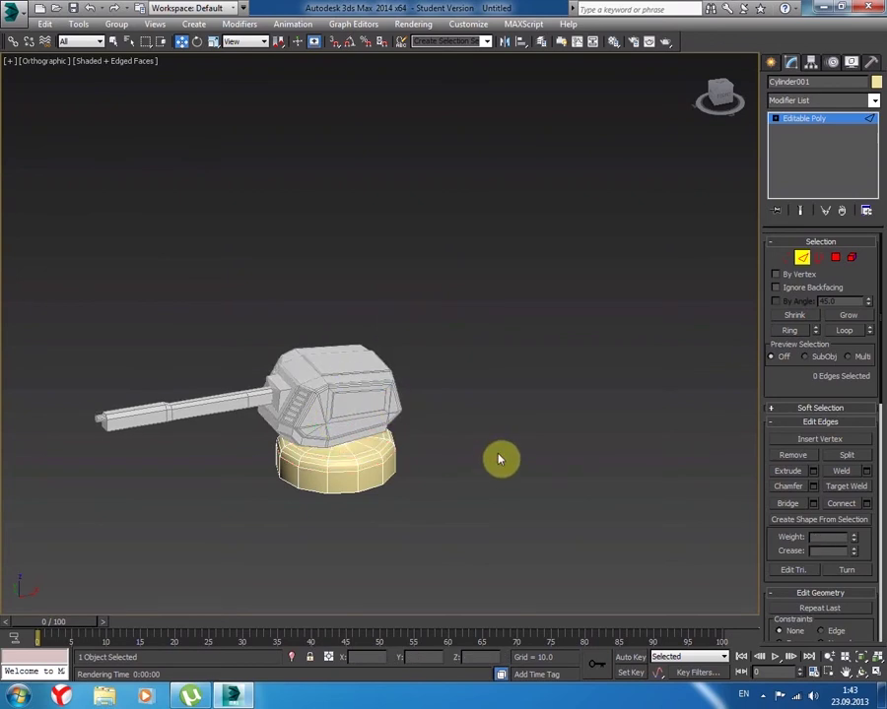
pyautogui.moveTo(445, 455)
pyautogui.keyDown('alt'); pyautogui.mouseDown(button='middle')
pyautogui.moveTo(414, 412)
pyautogui.moveTo(450, 424)
pyautogui.moveTo(490, 420)
pyautogui.moveTo(445, 398)
pyautogui.moveTo(443, 367)
pyautogui.moveTo(356, 371)
pyautogui.moveTo(338, 408)
pyautogui.moveTo(355, 420)
pyautogui.moveTo(347, 410)
pyautogui.moveTo(489, 412)
pyautogui.moveTo(438, 399)
pyautogui.moveTo(400, 424)
pyautogui.moveTo(378, 425)
pyautogui.moveTo(83, 352)
pyautogui.mouseUp(button='middle'); pyautogui.keyUp('alt')
# - Centre the turret in Top view, try Box then Cylinder creation, and switch to Front view
pyautogui.press('t')
pyautogui.scroll(3, 418, 422)
pyautogui.moveTo(409, 363); pyautogui.dragTo(357, 373, button='middle')
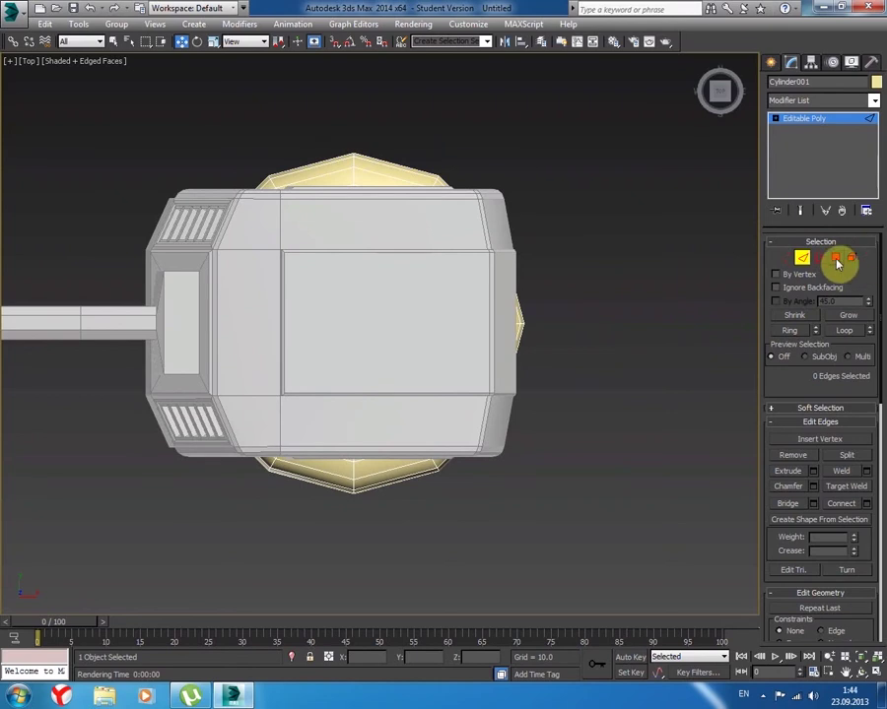
pyautogui.click(772, 63)
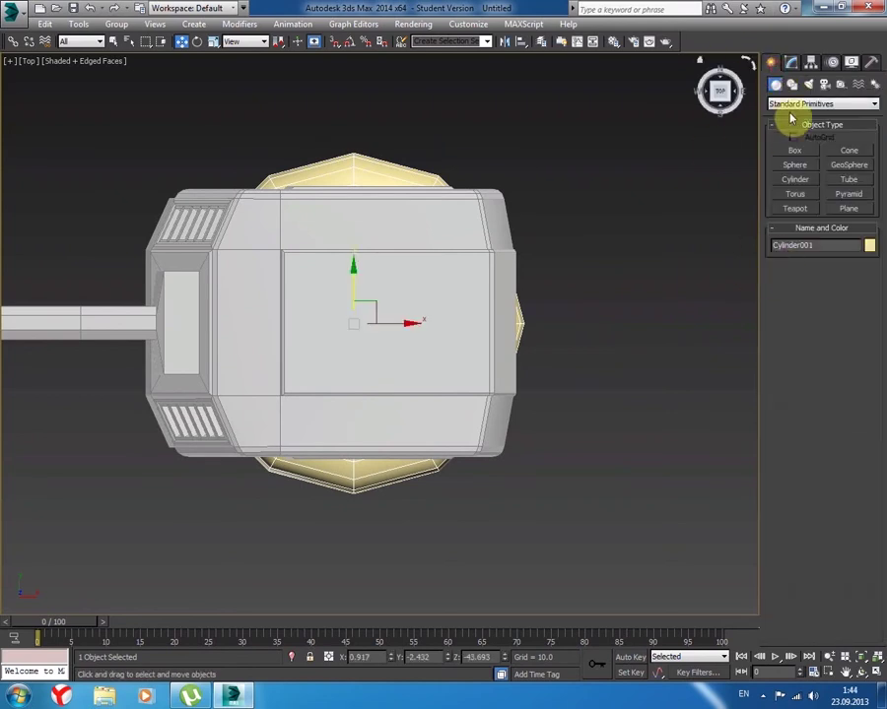
pyautogui.click(794, 151)
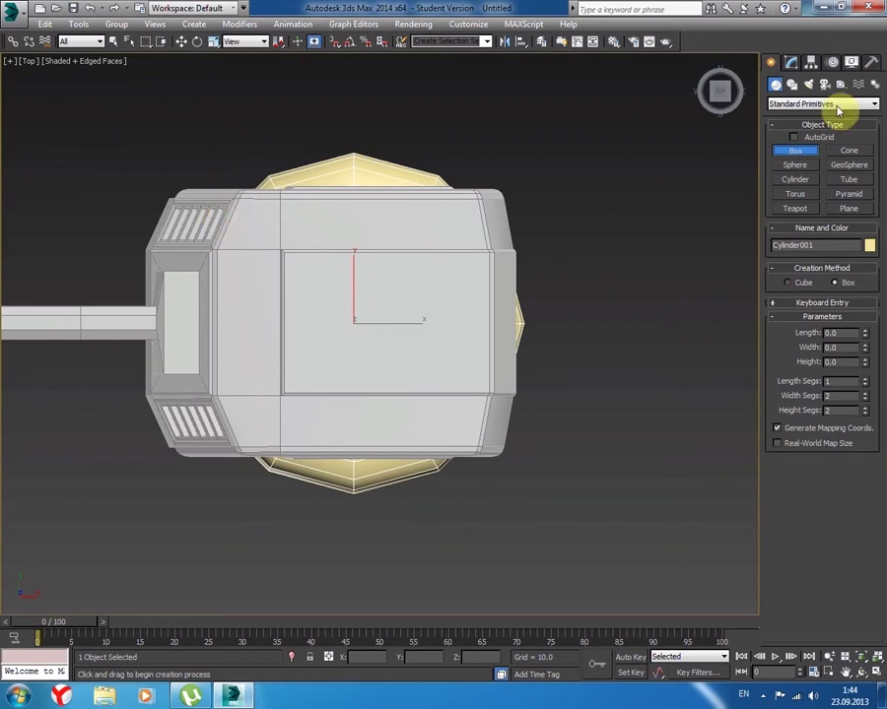
pyautogui.click(800, 185)
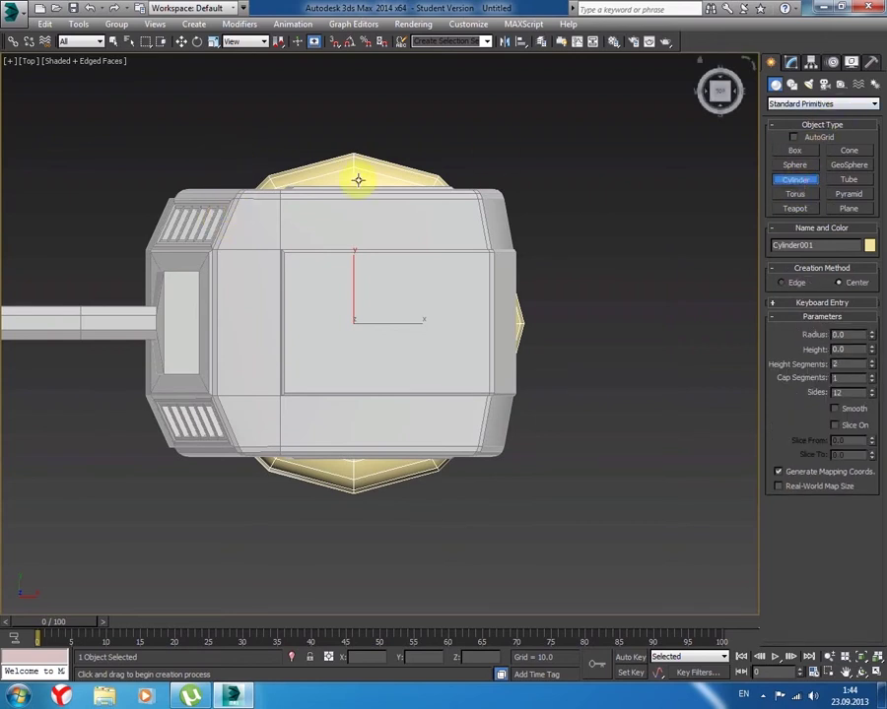
pyautogui.moveTo(277, 174)
pyautogui.mouseDown(button='middle')
pyautogui.moveTo(356, 166)
pyautogui.moveTo(362, 98)
pyautogui.moveTo(420, 85)
pyautogui.moveTo(330, 99)
pyautogui.moveTo(334, 115)
pyautogui.moveTo(336, 98)
pyautogui.mouseUp(button='middle')
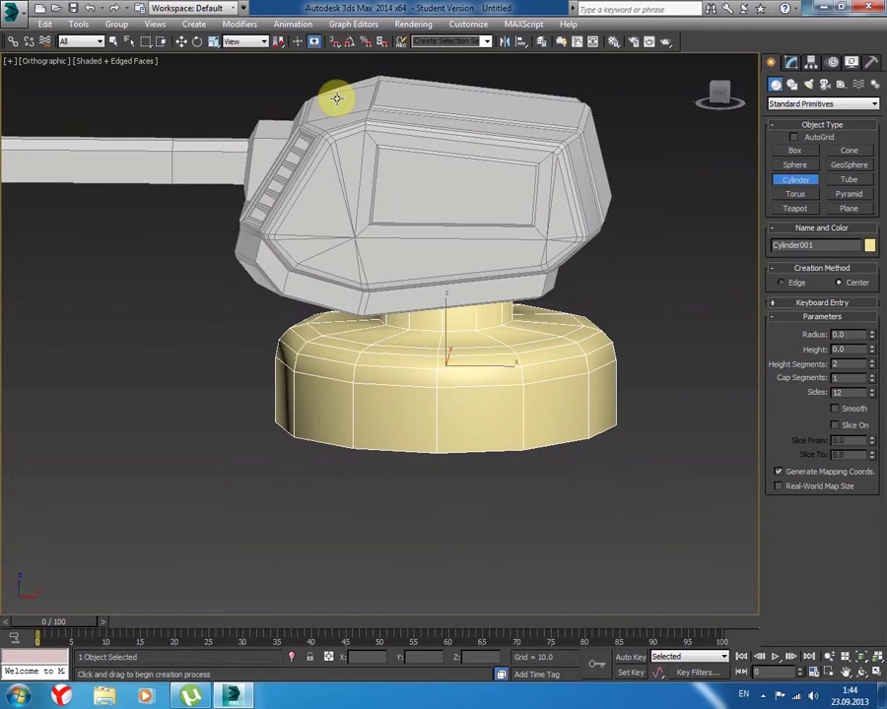
pyautogui.press('f')
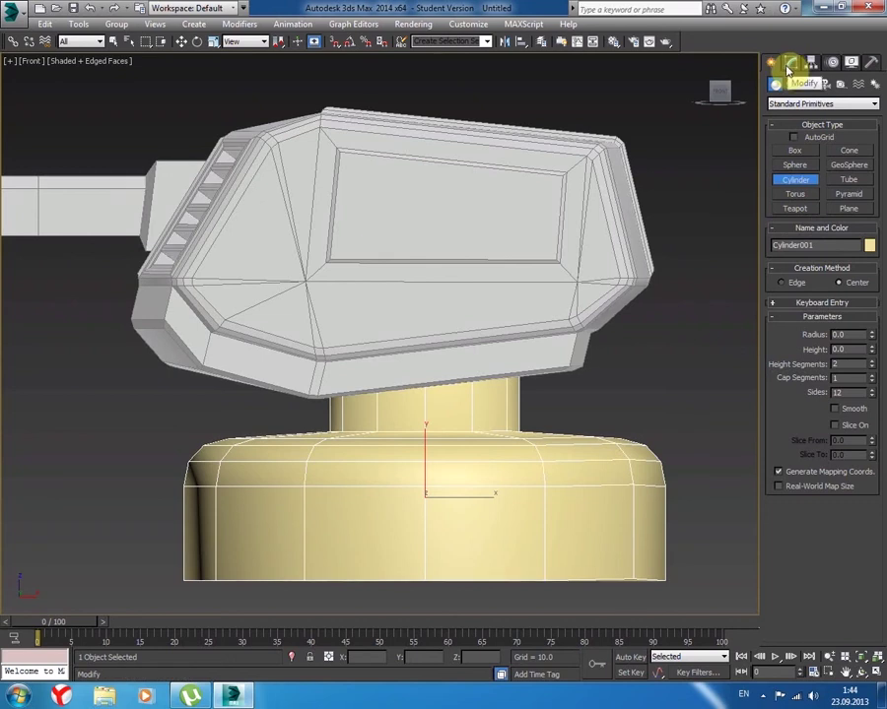
# - Select the base's neck polygons and shift them right along X
pyautogui.click(788, 67)
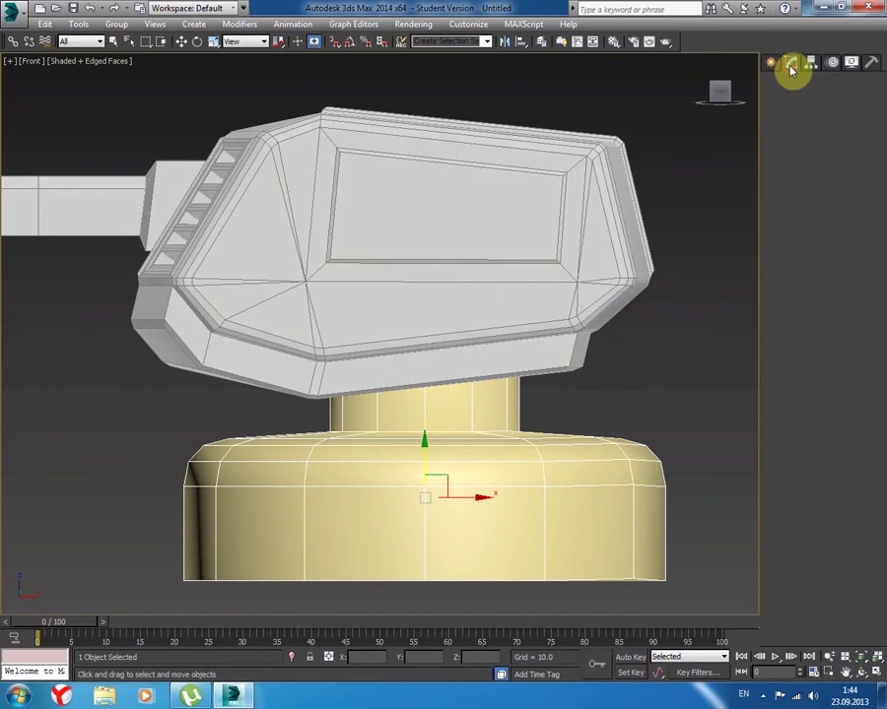
pyautogui.click(834, 258)
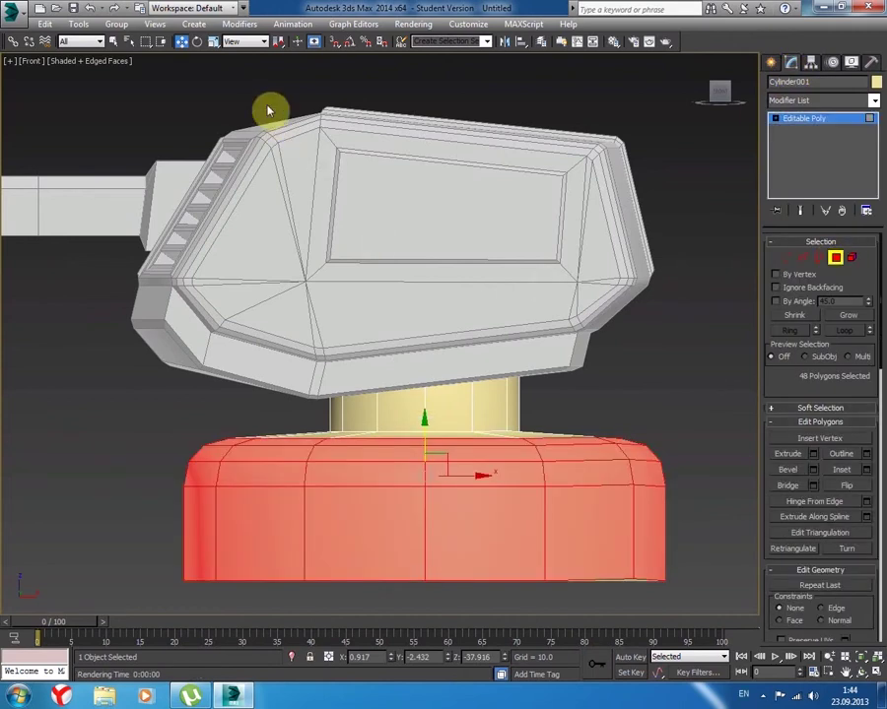
pyautogui.click(576, 415)
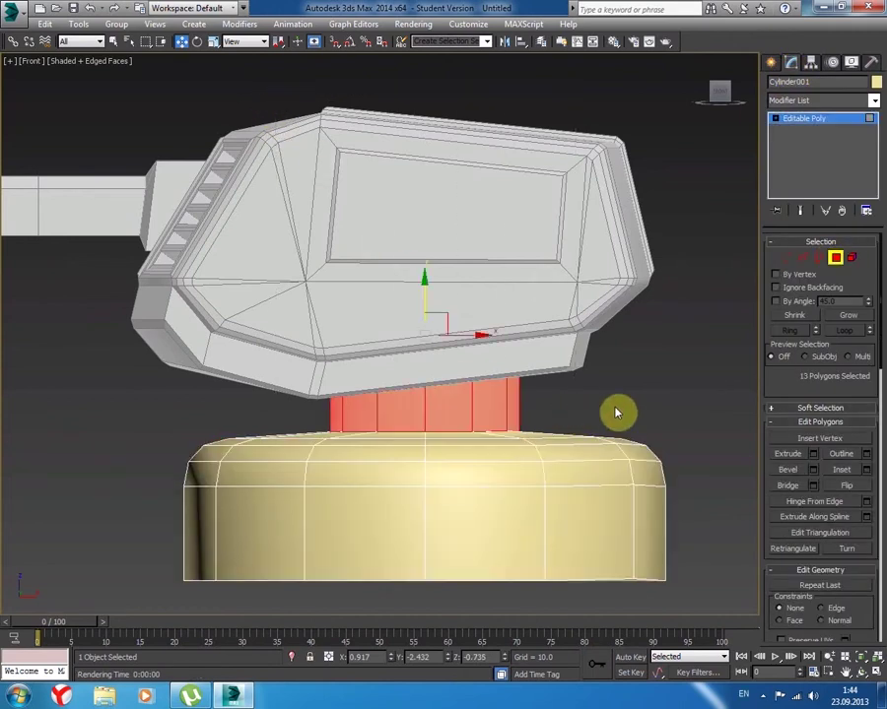
pyautogui.moveTo(476, 337); pyautogui.dragTo(543, 340)
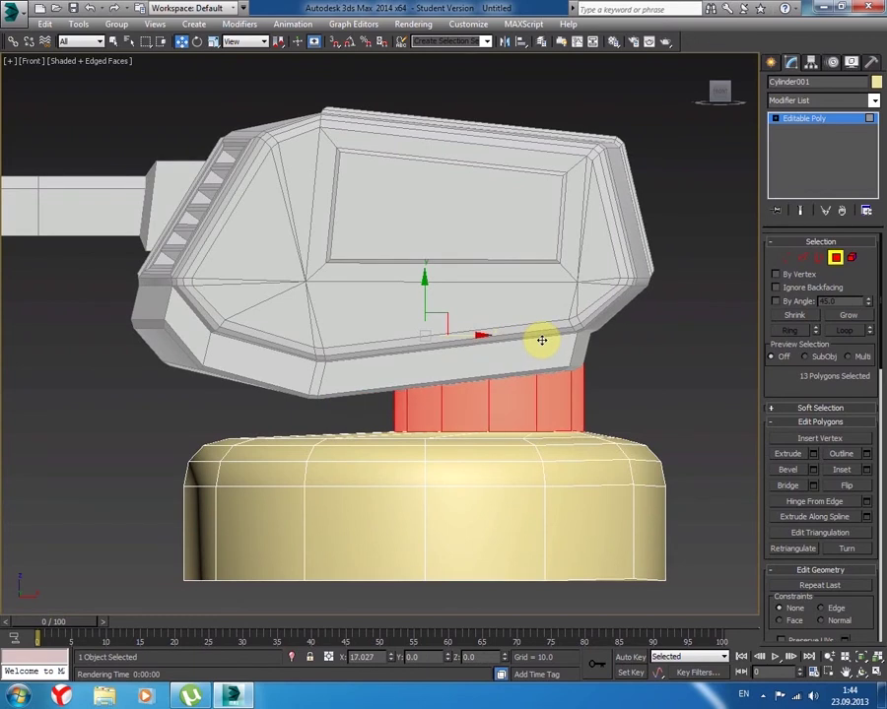
pyautogui.moveTo(612, 388); pyautogui.dragTo(570, 372, button='middle')
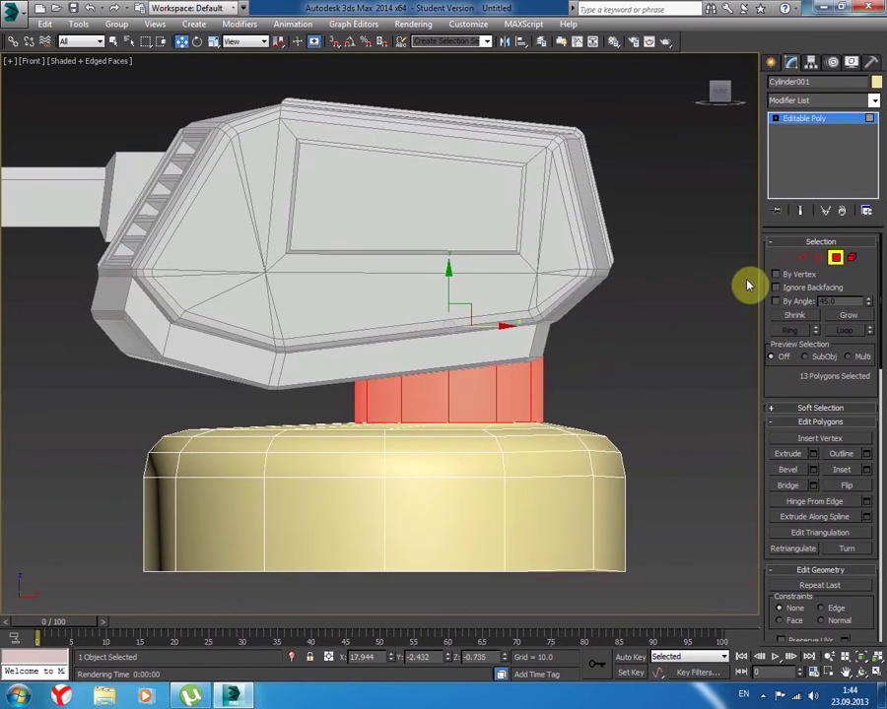
# - Move the whole base cylinder left under the turret head and deselect it
pyautogui.click(772, 62)
pyautogui.moveTo(435, 491); pyautogui.dragTo(361, 489)
pyautogui.moveTo(358, 489)
pyautogui.keyDown('alt'); pyautogui.mouseDown(button='middle')
pyautogui.moveTo(364, 527)
pyautogui.moveTo(430, 519)
pyautogui.moveTo(510, 474)
pyautogui.moveTo(408, 470)
pyautogui.moveTo(558, 467)
pyautogui.mouseUp(button='middle'); pyautogui.keyUp('alt')
pyautogui.click(619, 442)
pyautogui.keyDown('alt'); pyautogui.moveTo(620, 441); pyautogui.dragTo(677, 417, button='middle'); pyautogui.keyUp('alt')
pyautogui.scroll(-4, 603, 406)
pyautogui.moveTo(474, 409)
pyautogui.keyDown('alt'); pyautogui.mouseDown(button='middle')
pyautogui.moveTo(526, 362)
pyautogui.moveTo(490, 398)
pyautogui.moveTo(440, 410)
pyautogui.moveTo(460, 392)
pyautogui.mouseUp(button='middle'); pyautogui.keyUp('alt')
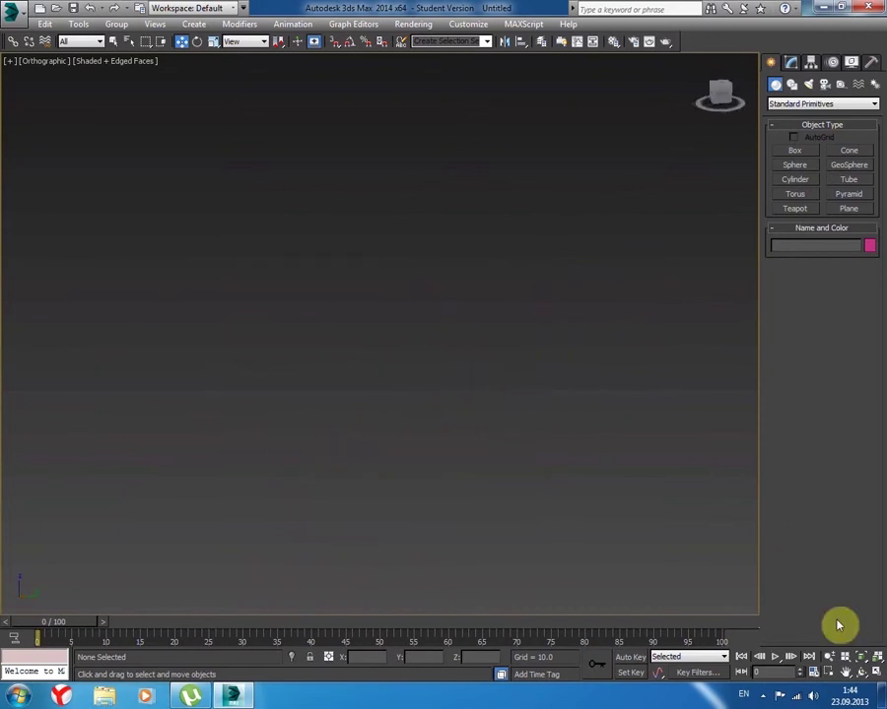
# - Orbit around the turret in perspective until the gun faces the viewer
pyautogui.click(860, 658)
pyautogui.moveTo(498, 477)
pyautogui.keyDown('alt'); pyautogui.mouseDown(button='middle')
pyautogui.moveTo(400, 465)
pyautogui.moveTo(434, 446)
pyautogui.mouseUp(button='middle'); pyautogui.keyUp('alt')
pyautogui.click(357, 521)
pyautogui.moveTo(326, 528)
pyautogui.keyDown('alt'); pyautogui.mouseDown(button='middle')
pyautogui.moveTo(503, 463)
pyautogui.moveTo(446, 456)
pyautogui.moveTo(493, 471)
pyautogui.moveTo(481, 447)
pyautogui.moveTo(578, 438)
pyautogui.moveTo(532, 398)
pyautogui.moveTo(463, 411)
pyautogui.moveTo(443, 440)
pyautogui.moveTo(422, 446)
pyautogui.moveTo(438, 453)
pyautogui.moveTo(490, 444)
pyautogui.moveTo(510, 465)
pyautogui.moveTo(561, 487)
pyautogui.moveTo(525, 475)
pyautogui.moveTo(536, 477)
pyautogui.mouseUp(button='middle'); pyautogui.keyUp('alt')
pyautogui.press('f')
pyautogui.scroll(-3, 259, 330)
pyautogui.scroll(-3, 349, 355)
pyautogui.moveTo(348, 354)
pyautogui.mouseDown(button='middle')
pyautogui.moveTo(373, 404)
pyautogui.moveTo(504, 421)
pyautogui.moveTo(509, 402)
pyautogui.mouseUp(button='middle')
pyautogui.press('p')
pyautogui.moveTo(430, 373)
pyautogui.mouseDown(button='middle')
pyautogui.moveTo(300, 385)
pyautogui.moveTo(360, 410)
pyautogui.moveTo(351, 416)
pyautogui.mouseUp(button='middle')
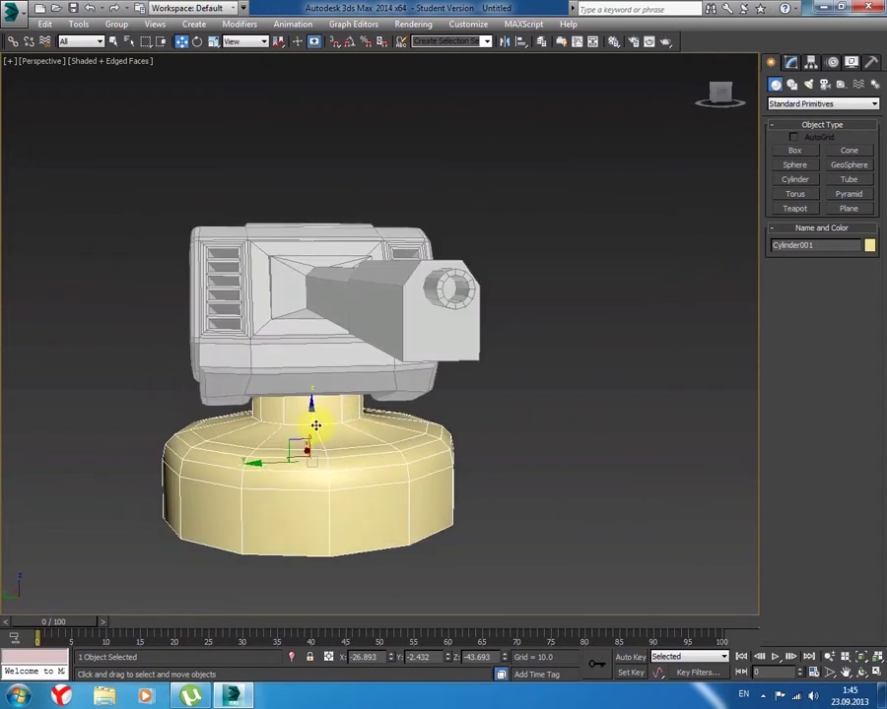
pyautogui.moveTo(294, 426)
pyautogui.mouseDown(button='middle')
pyautogui.moveTo(265, 427)
pyautogui.moveTo(282, 412)
pyautogui.moveTo(291, 414)
pyautogui.moveTo(240, 422)
pyautogui.mouseUp(button='middle')
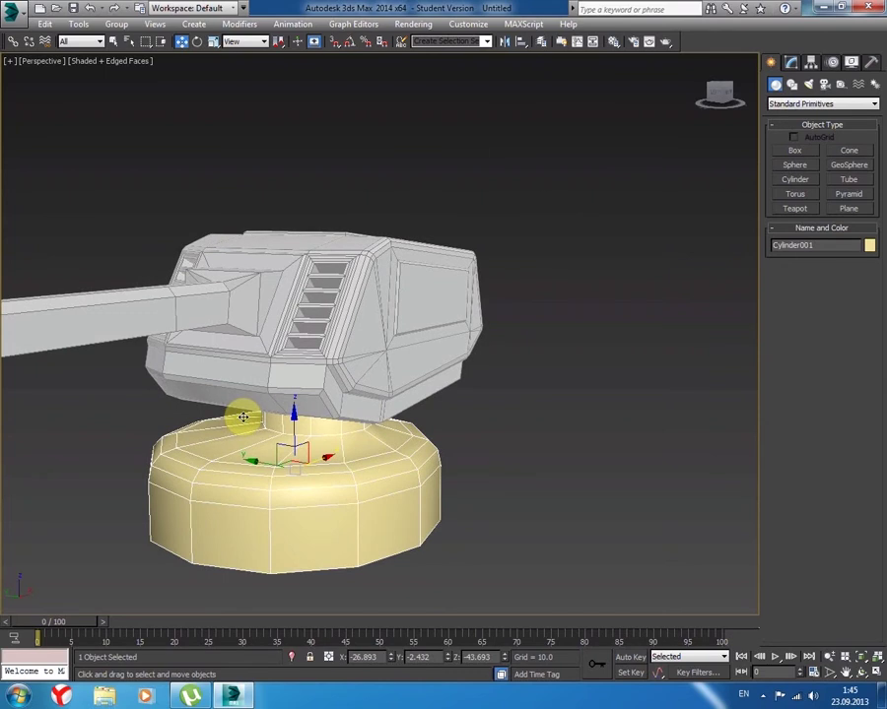
pyautogui.keyDown('alt'); pyautogui.moveTo(507, 423); pyautogui.dragTo(542, 421, button='middle'); pyautogui.keyUp('alt')
# - Freeze the base cylinder and centre the turret in Top view
pyautogui.click(542, 433)
pyautogui.click(342, 482)
pyautogui.rightClick(339, 480)
pyautogui.click(392, 396)
pyautogui.press('t')
pyautogui.moveTo(390, 428); pyautogui.dragTo(262, 406, button='middle')
pyautogui.scroll(-3, 357, 440)
pyautogui.click(794, 179)
# - Draw a 12-sided cyan cylinder around the turret base and lower it
pyautogui.moveTo(356, 344); pyautogui.dragTo(460, 338)
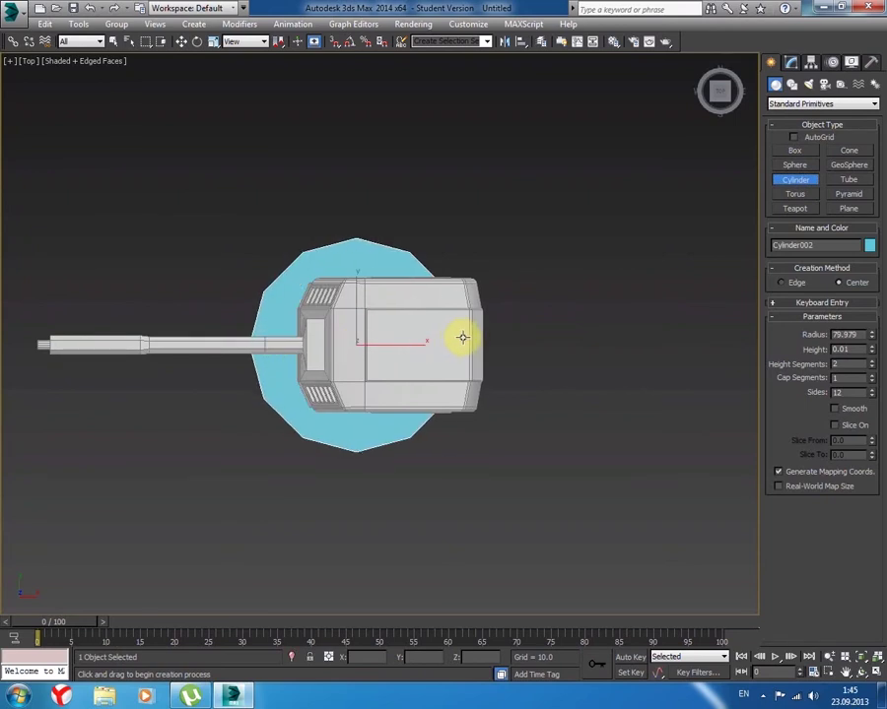
pyautogui.moveTo(463, 338); pyautogui.dragTo(463, 338)
pyautogui.click(370, 408)
pyautogui.keyDown('alt'); pyautogui.moveTo(370, 408); pyautogui.dragTo(388, 306, button='middle'); pyautogui.keyUp('alt')
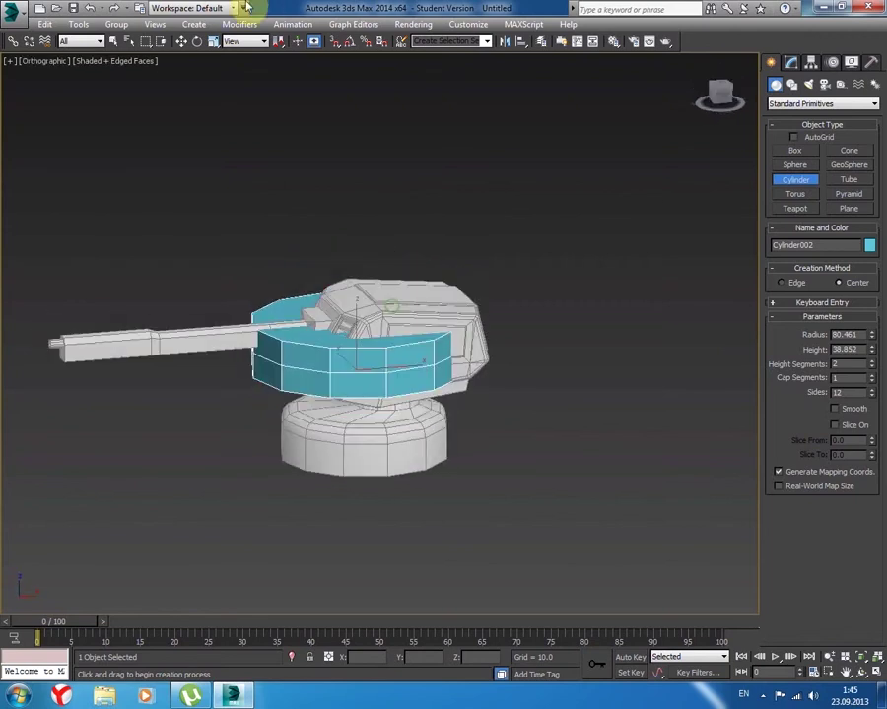
pyautogui.click(181, 41)
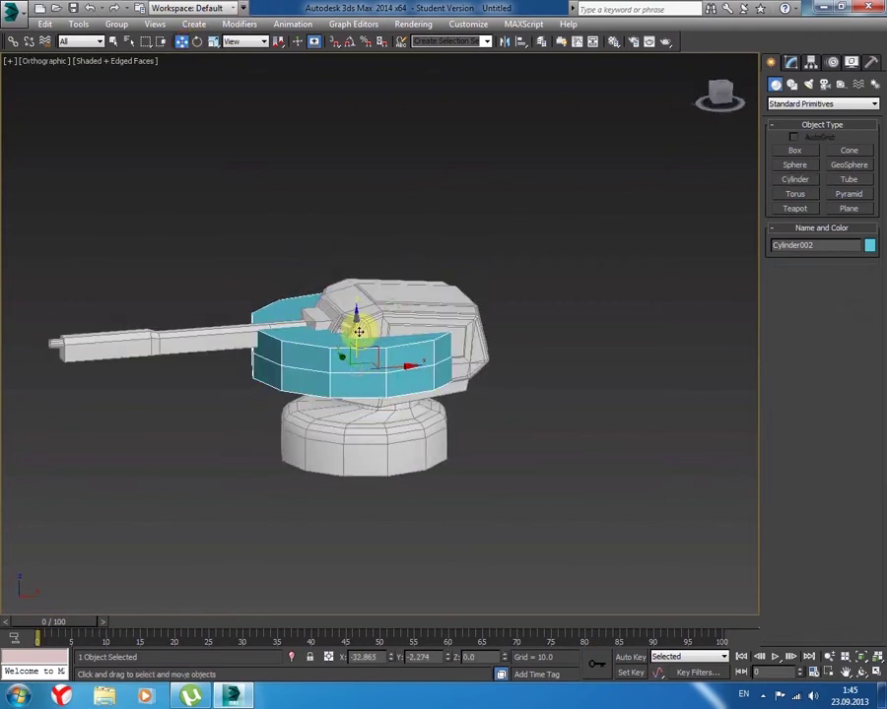
pyautogui.moveTo(355, 332); pyautogui.dragTo(342, 432)
pyautogui.moveTo(359, 425)
pyautogui.keyDown('alt'); pyautogui.mouseDown(button='middle')
pyautogui.moveTo(346, 462)
pyautogui.moveTo(283, 467)
pyautogui.moveTo(376, 486)
pyautogui.moveTo(436, 448)
pyautogui.moveTo(367, 458)
pyautogui.moveTo(328, 447)
pyautogui.moveTo(340, 466)
pyautogui.mouseUp(button='middle'); pyautogui.keyUp('alt')
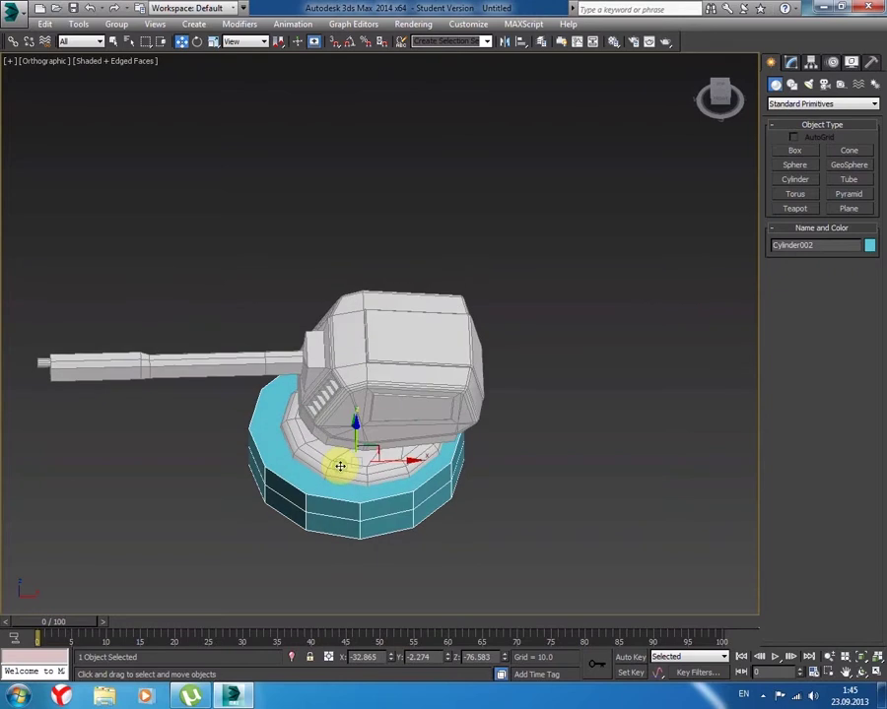
# - Switch to a wireframe Bottom view and nudge the cyan cylinder right to centre it
pyautogui.press('t')
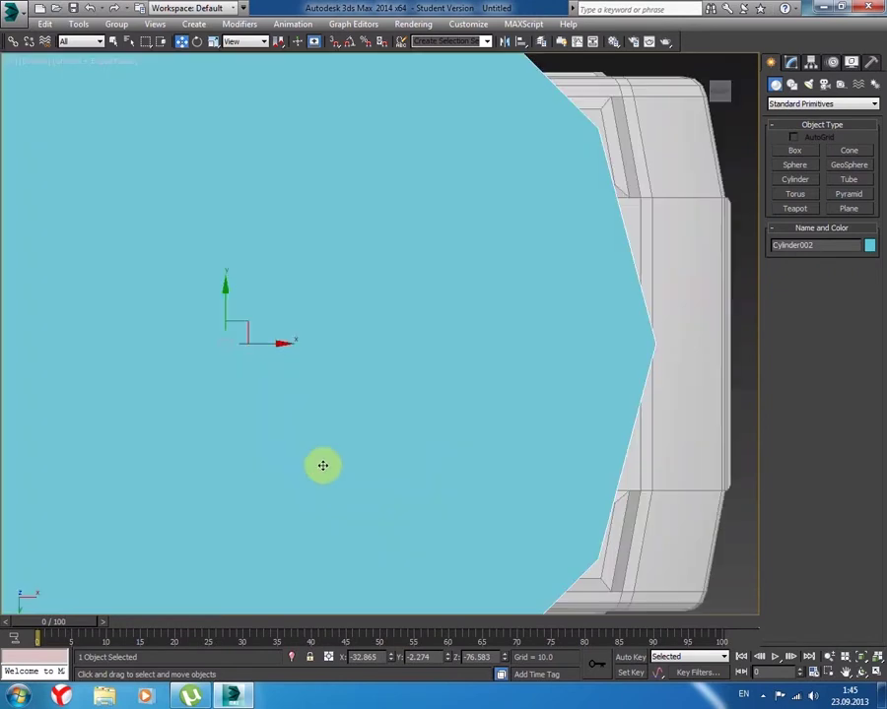
pyautogui.press('b')
pyautogui.moveTo(341, 438)
pyautogui.mouseDown(button='middle')
pyautogui.moveTo(406, 450)
pyautogui.moveTo(396, 395)
pyautogui.mouseUp(button='middle')
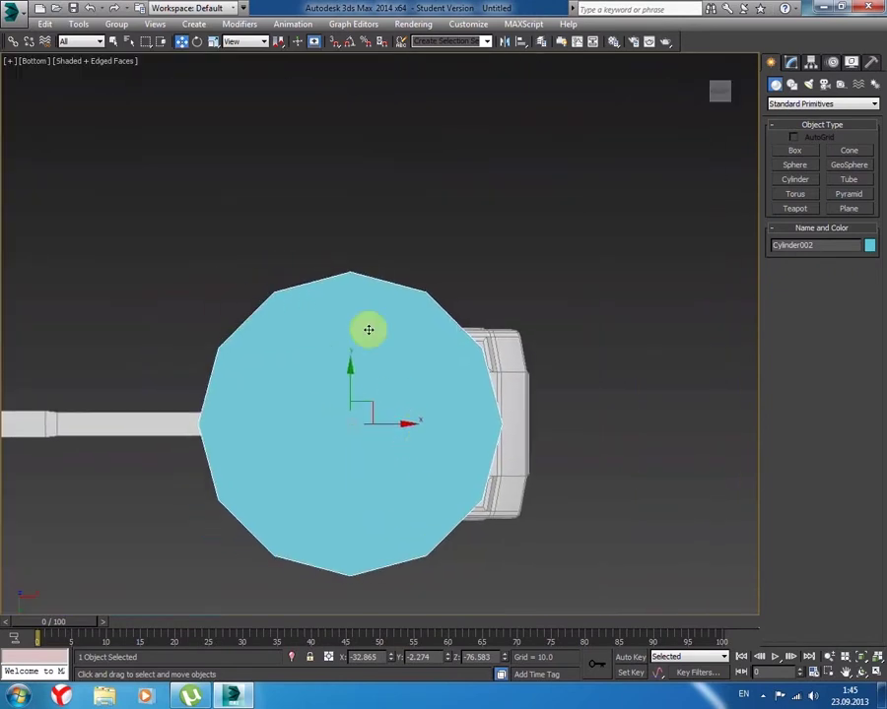
pyautogui.click(71, 62)
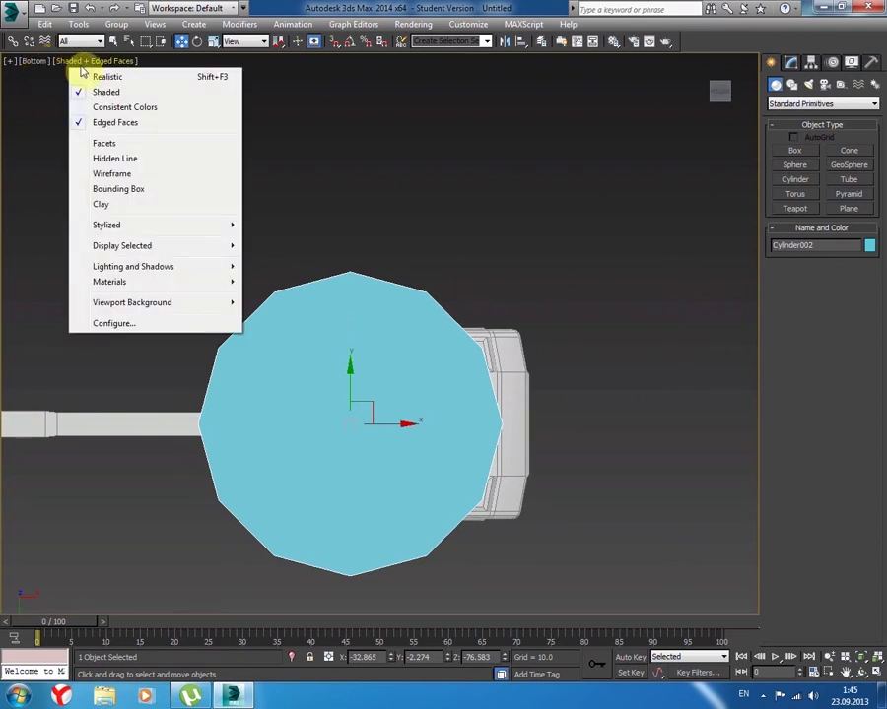
pyautogui.click(106, 175)
pyautogui.moveTo(404, 424)
pyautogui.mouseDown()
pyautogui.moveTo(419, 424)
pyautogui.moveTo(410, 424)
pyautogui.mouseUp()
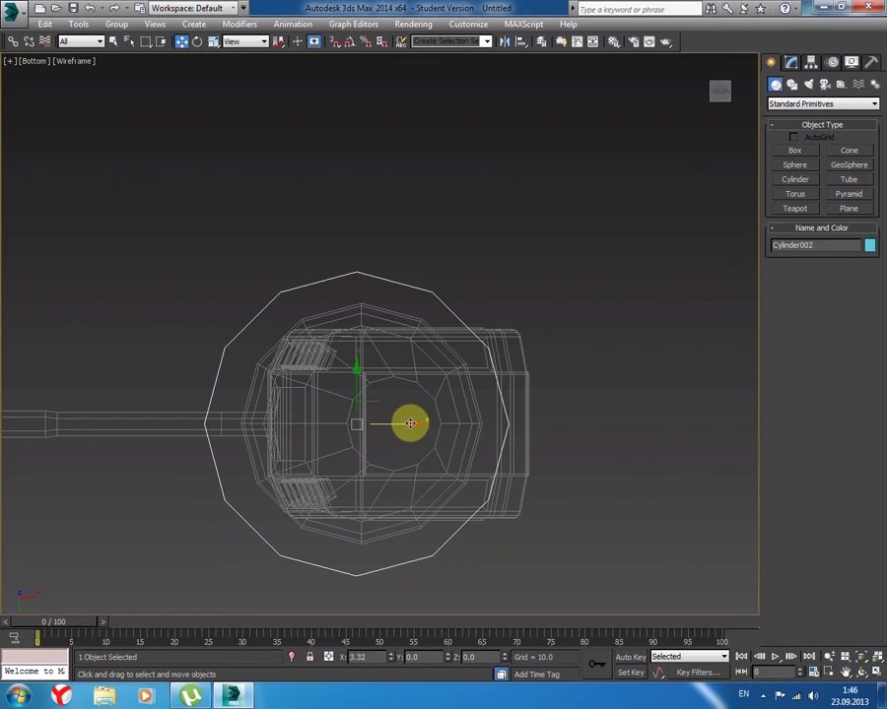
pyautogui.moveTo(410, 424); pyautogui.dragTo(413, 423)
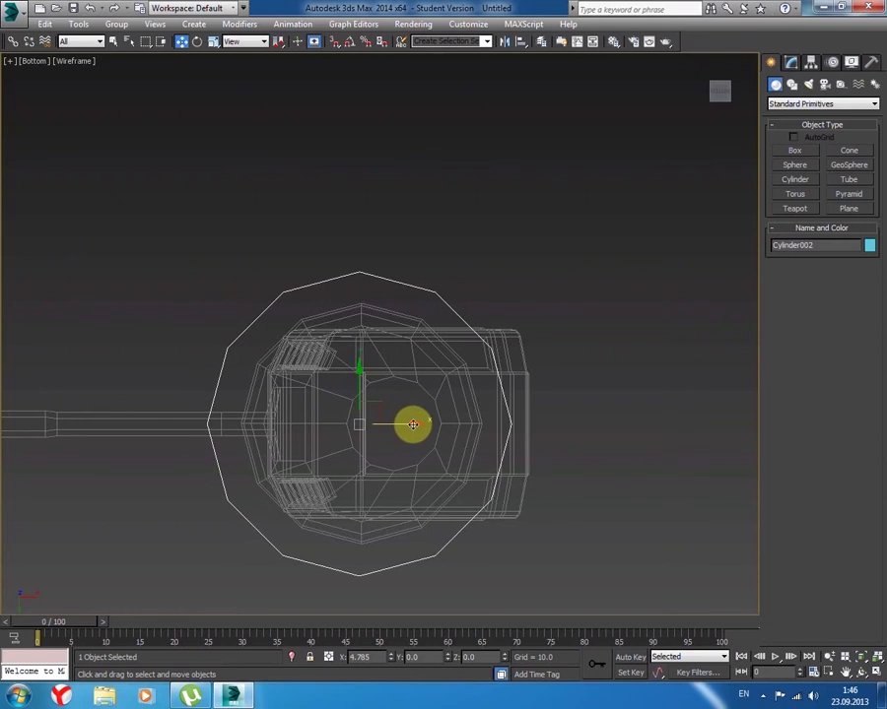
pyautogui.moveTo(499, 431)
pyautogui.keyDown('alt'); pyautogui.mouseDown(button='middle')
pyautogui.moveTo(459, 499)
pyautogui.moveTo(496, 566)
pyautogui.mouseUp(button='middle'); pyautogui.keyUp('alt')
pyautogui.keyDown('alt'); pyautogui.moveTo(470, 522); pyautogui.dragTo(451, 529, button='middle'); pyautogui.keyUp('alt')
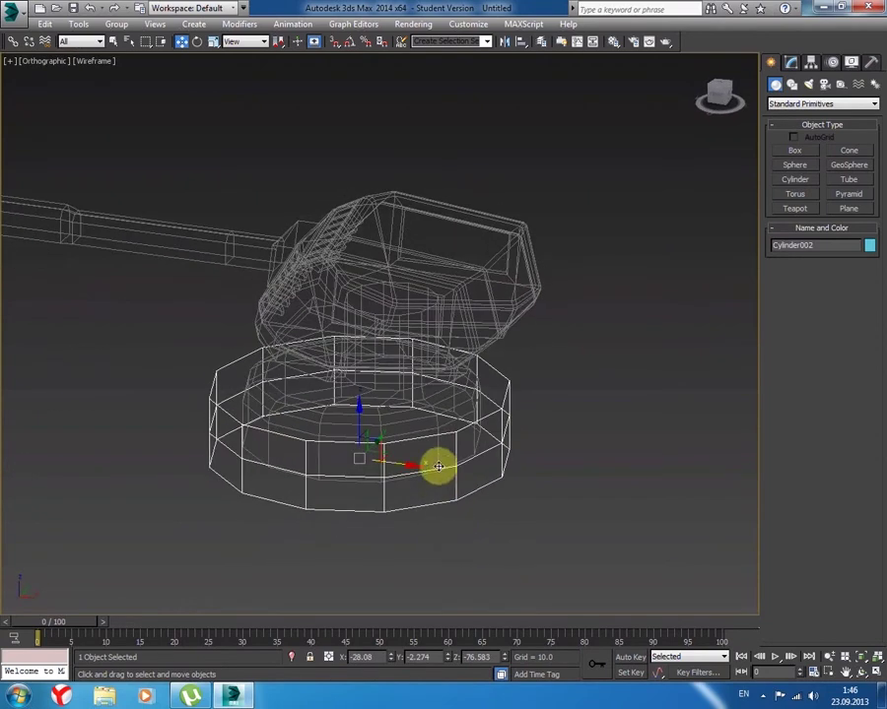
# - Show the viewport Realistic with Edged Faces and lower the cyan cylinder to Z -87.4
pyautogui.click(96, 62)
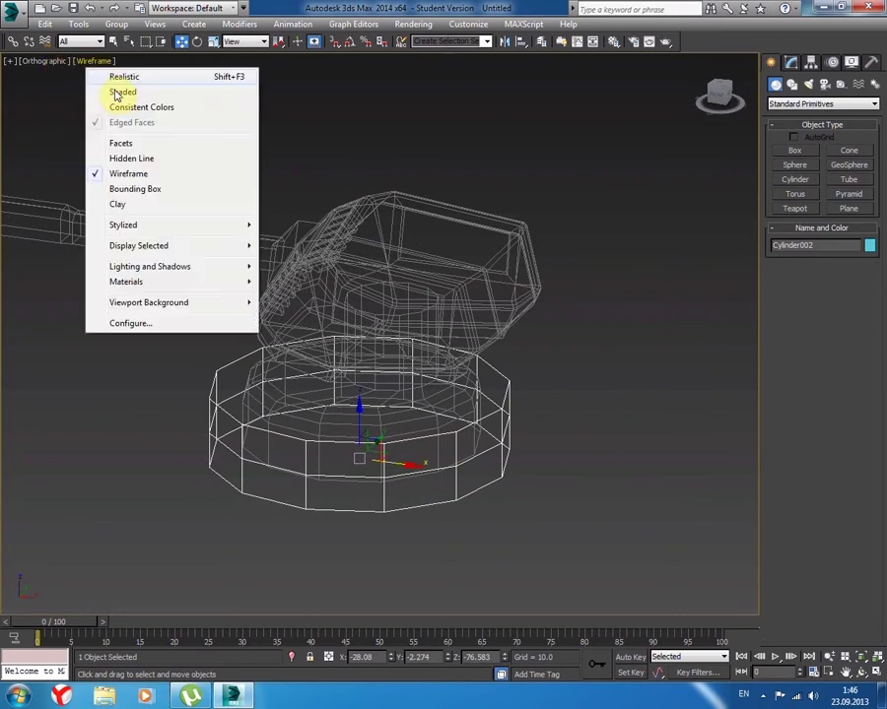
pyautogui.click(124, 91)
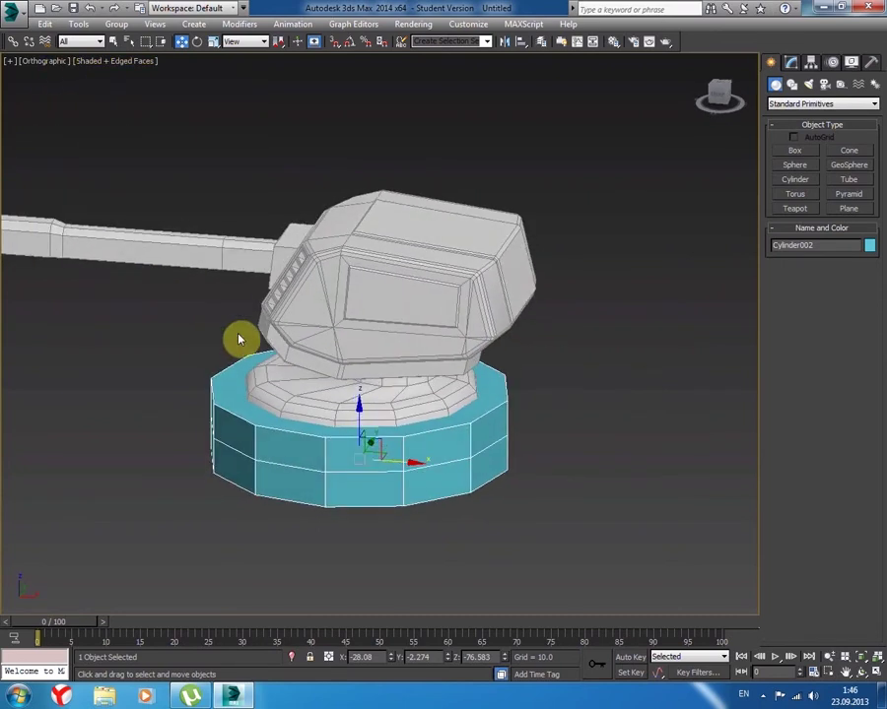
pyautogui.click(103, 63)
pyautogui.click(117, 79)
pyautogui.moveTo(360, 416); pyautogui.dragTo(367, 436)
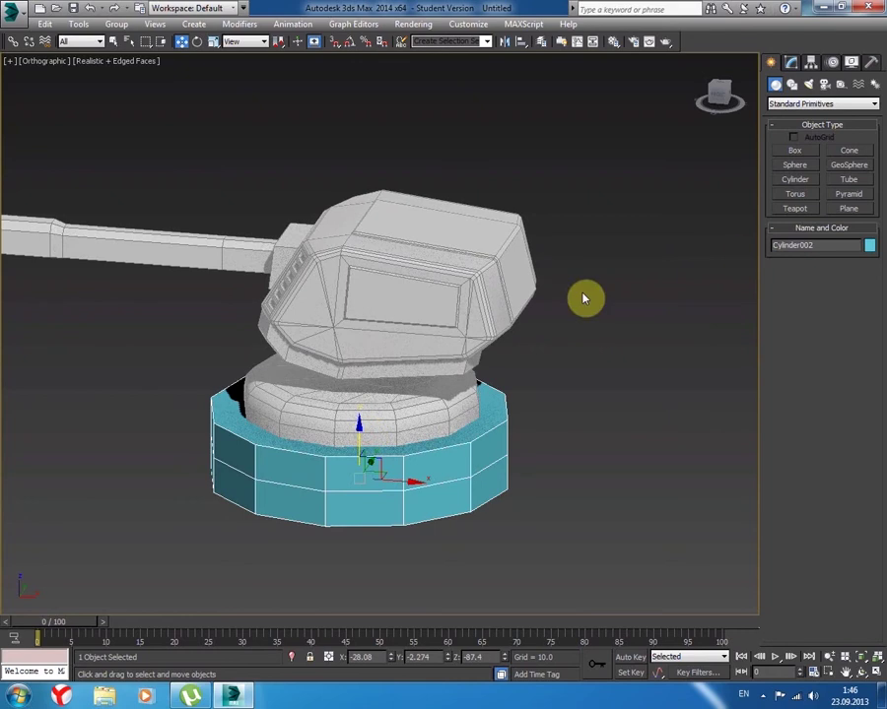
# - Convert the cyan cylinder to Editable Poly and switch to Edge sub-object mode
pyautogui.rightClick(355, 483)
pyautogui.click(503, 622)
pyautogui.click(819, 258)
pyautogui.click(801, 258)
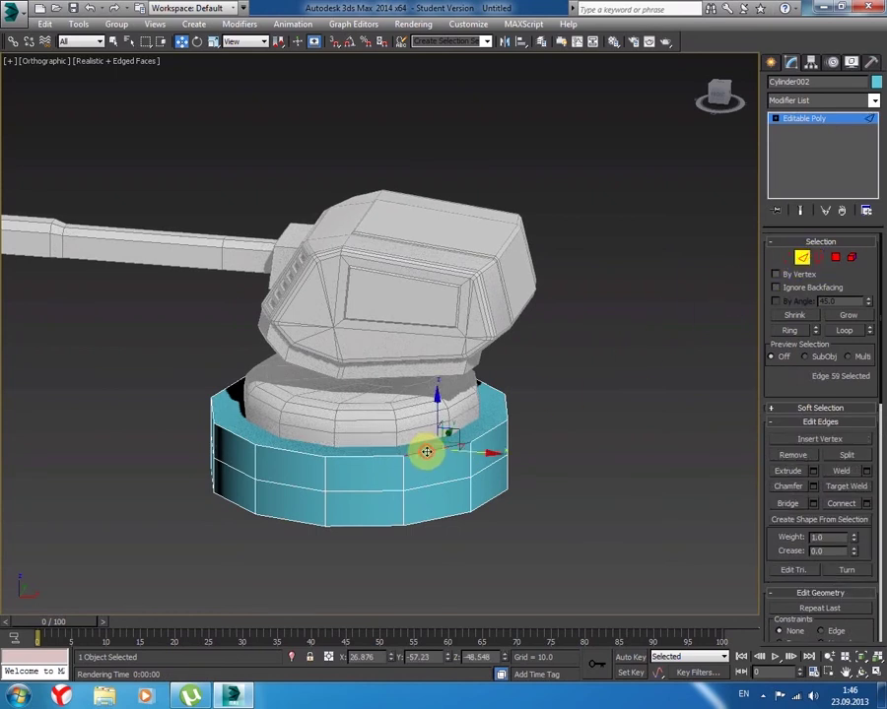
# - Select all the edges around the base's top rim, orbiting to reach each side
pyautogui.keyDown('ctrl'); pyautogui.click(291, 451); pyautogui.keyUp('ctrl')
pyautogui.keyDown('ctrl'); pyautogui.click(271, 441); pyautogui.keyUp('ctrl')
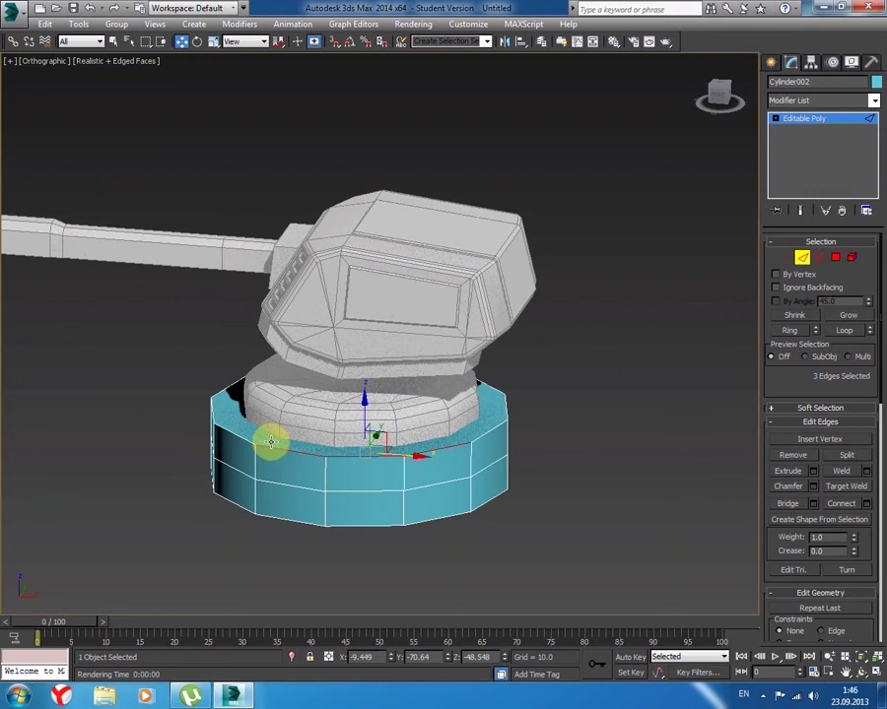
pyautogui.keyDown('ctrl'); pyautogui.click(486, 431); pyautogui.keyUp('ctrl')
pyautogui.keyDown('ctrl'); pyautogui.click(479, 440); pyautogui.keyUp('ctrl')
pyautogui.moveTo(479, 440)
pyautogui.keyDown('alt'); pyautogui.mouseDown(button='middle')
pyautogui.moveTo(487, 489)
pyautogui.moveTo(445, 503)
pyautogui.mouseUp(button='middle'); pyautogui.keyUp('alt')
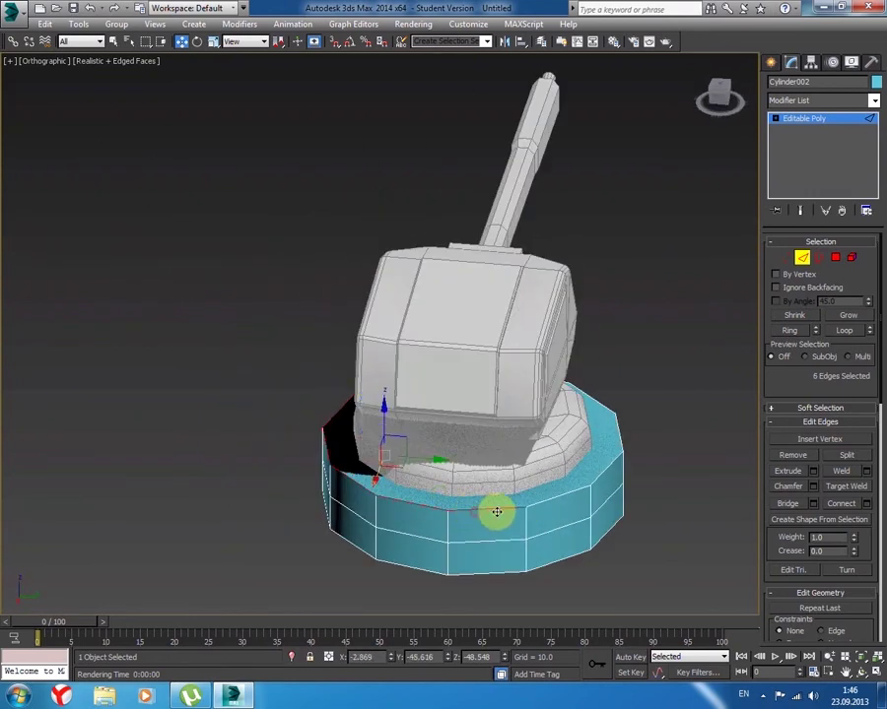
pyautogui.keyDown('ctrl'); pyautogui.click(534, 503); pyautogui.keyUp('ctrl')
pyautogui.moveTo(590, 529)
pyautogui.keyDown('alt'); pyautogui.mouseDown(button='middle')
pyautogui.moveTo(447, 503)
pyautogui.moveTo(376, 509)
pyautogui.moveTo(346, 526)
pyautogui.mouseUp(button='middle'); pyautogui.keyUp('alt')
pyautogui.keyDown('ctrl'); pyautogui.click(349, 521); pyautogui.keyUp('ctrl')
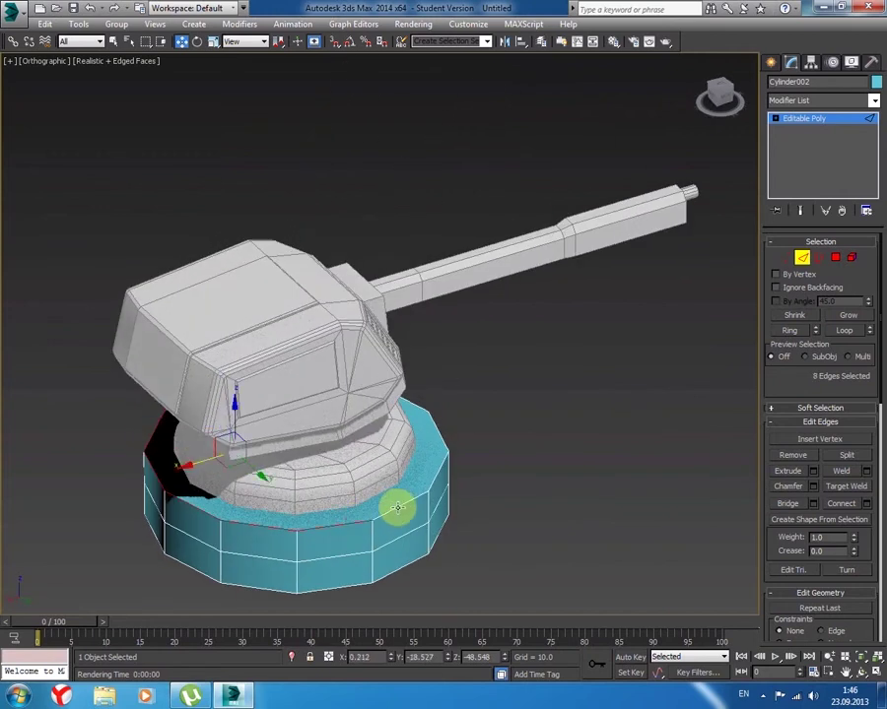
pyautogui.keyDown('alt'); pyautogui.moveTo(477, 503); pyautogui.dragTo(367, 537, button='middle'); pyautogui.keyUp('alt')
pyautogui.keyDown('ctrl'); pyautogui.click(272, 569); pyautogui.keyUp('ctrl')
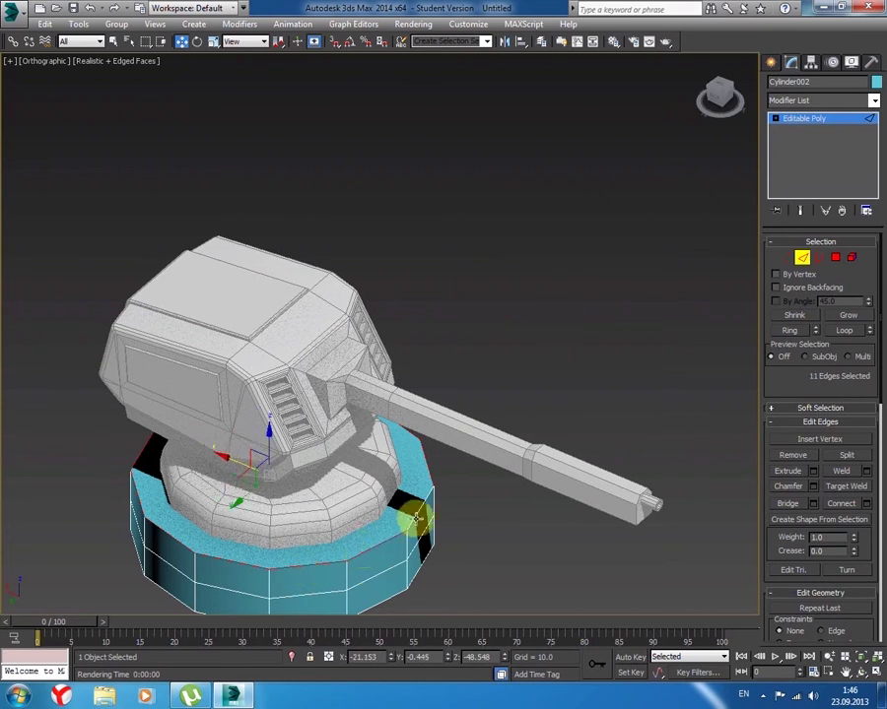
pyautogui.moveTo(411, 520)
pyautogui.keyDown('alt'); pyautogui.mouseDown(button='middle')
pyautogui.moveTo(467, 526)
pyautogui.moveTo(358, 517)
pyautogui.moveTo(416, 477)
pyautogui.mouseUp(button='middle'); pyautogui.keyUp('alt')
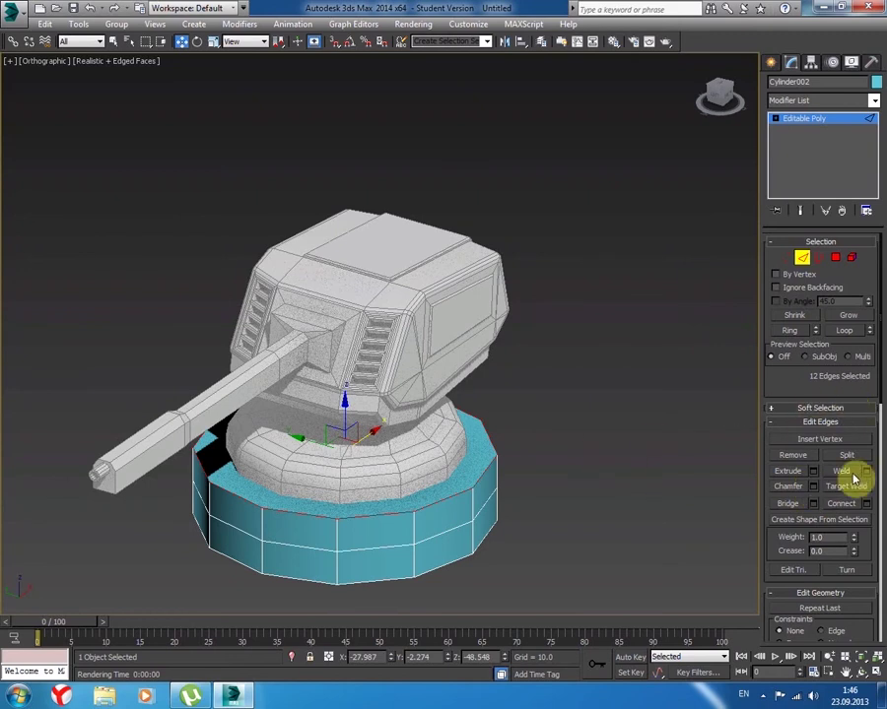
# - Chamfer the selected rim edges by 7.227 with 2 segments
pyautogui.click(810, 487)
pyautogui.click(813, 487)
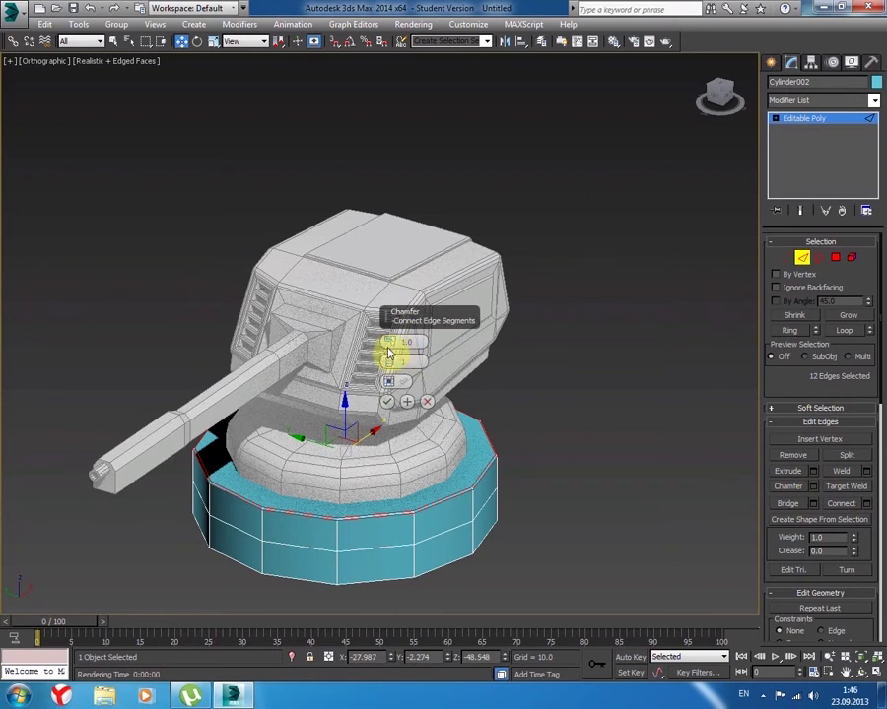
pyautogui.moveTo(386, 340)
pyautogui.mouseDown()
pyautogui.moveTo(382, 319)
pyautogui.moveTo(385, 329)
pyautogui.mouseUp()
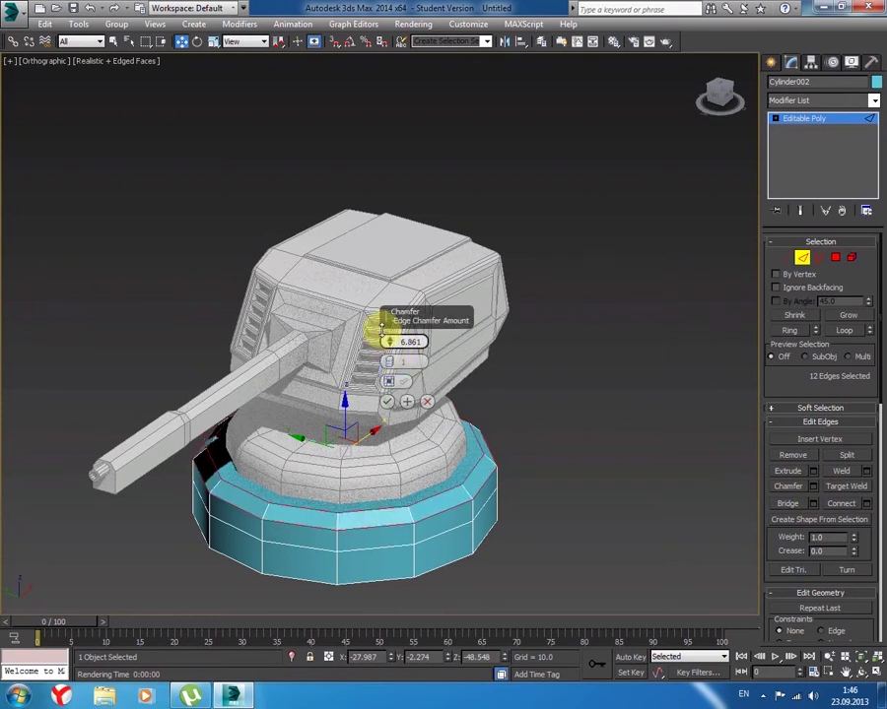
pyautogui.keyDown('alt'); pyautogui.moveTo(391, 422); pyautogui.dragTo(340, 406, button='middle'); pyautogui.keyUp('alt')
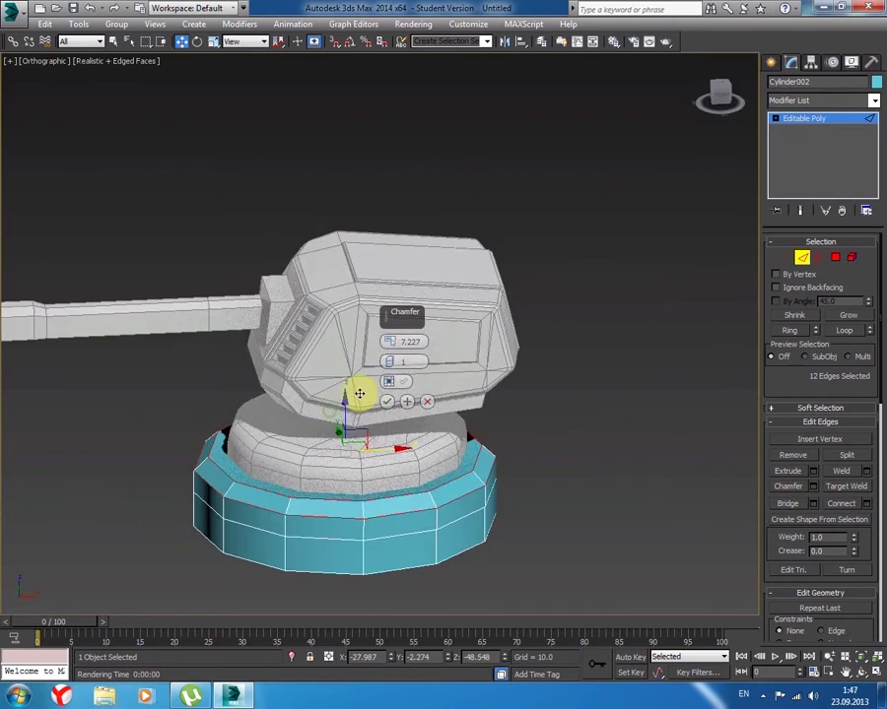
pyautogui.moveTo(389, 360); pyautogui.dragTo(390, 353)
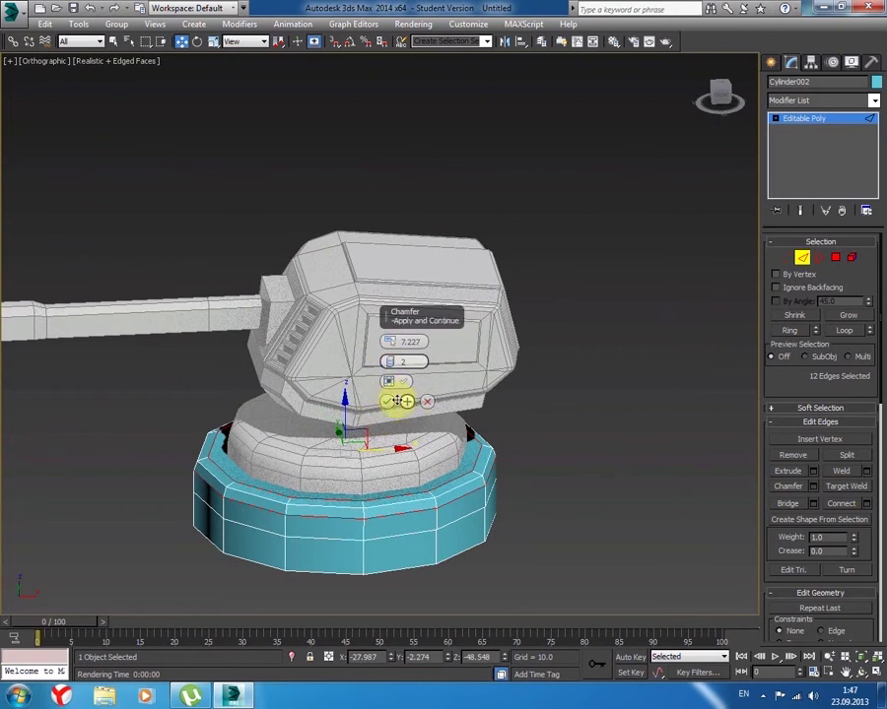
pyautogui.click(387, 401)
pyautogui.moveTo(377, 450)
pyautogui.keyDown('alt'); pyautogui.mouseDown(button='middle')
pyautogui.moveTo(406, 500)
pyautogui.moveTo(495, 505)
pyautogui.moveTo(420, 565)
pyautogui.mouseUp(button='middle'); pyautogui.keyUp('alt')
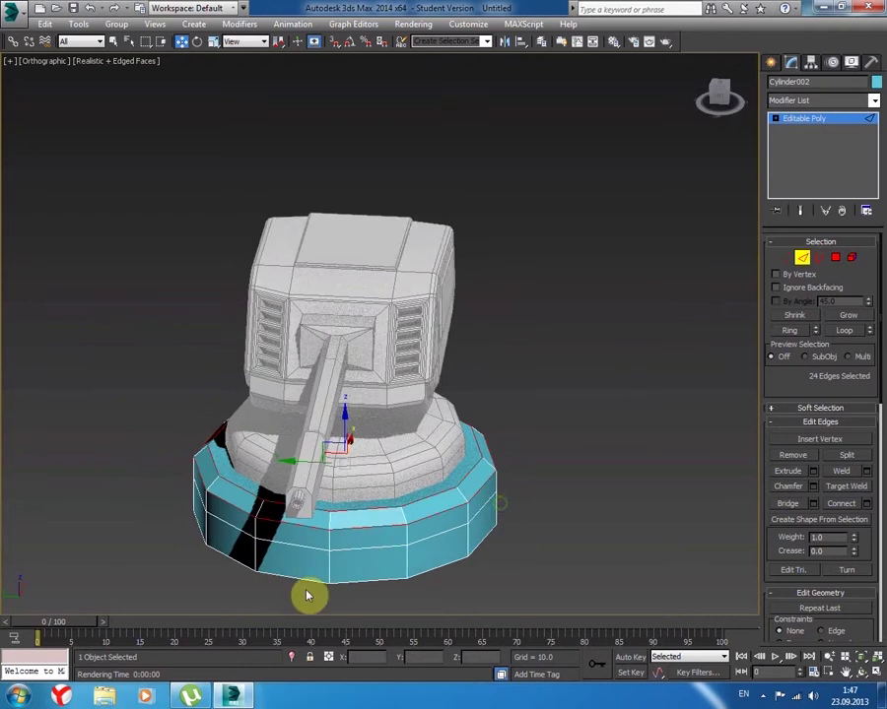
# - In Polygon mode, select two front faces of the base and check them from Top view
pyautogui.click(835, 257)
pyautogui.click(302, 573)
pyautogui.keyDown('ctrl'); pyautogui.click(375, 564); pyautogui.keyUp('ctrl')
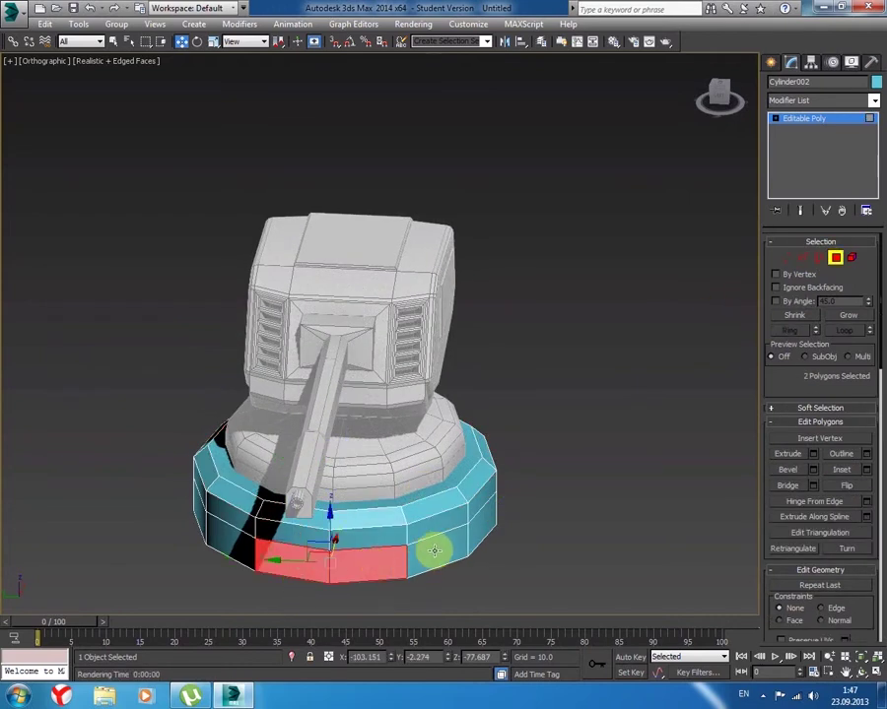
pyautogui.moveTo(423, 548)
pyautogui.keyDown('alt'); pyautogui.mouseDown(button='middle')
pyautogui.moveTo(347, 543)
pyautogui.moveTo(392, 560)
pyautogui.moveTo(453, 566)
pyautogui.moveTo(392, 548)
pyautogui.moveTo(301, 558)
pyautogui.moveTo(361, 537)
pyautogui.moveTo(346, 520)
pyautogui.moveTo(352, 528)
pyautogui.mouseUp(button='middle'); pyautogui.keyUp('alt')
pyautogui.moveTo(495, 528)
pyautogui.keyDown('alt'); pyautogui.mouseDown(button='middle')
pyautogui.moveTo(345, 542)
pyautogui.moveTo(394, 548)
pyautogui.moveTo(308, 566)
pyautogui.mouseUp(button='middle'); pyautogui.keyUp('alt')
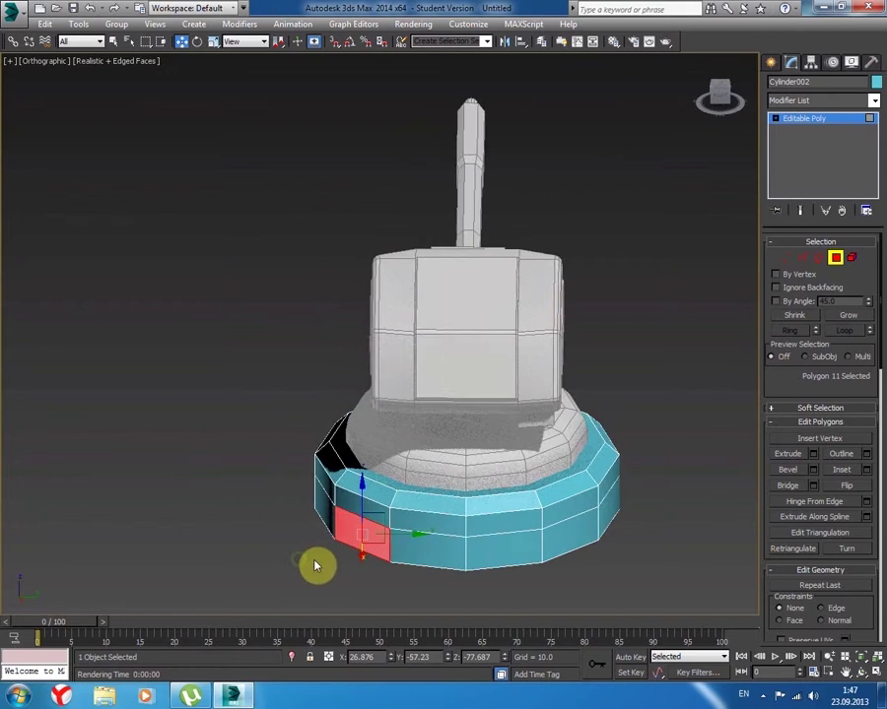
pyautogui.press('t')
pyautogui.scroll(-2, 129, 363)
pyautogui.scroll(-1, 357, 388)
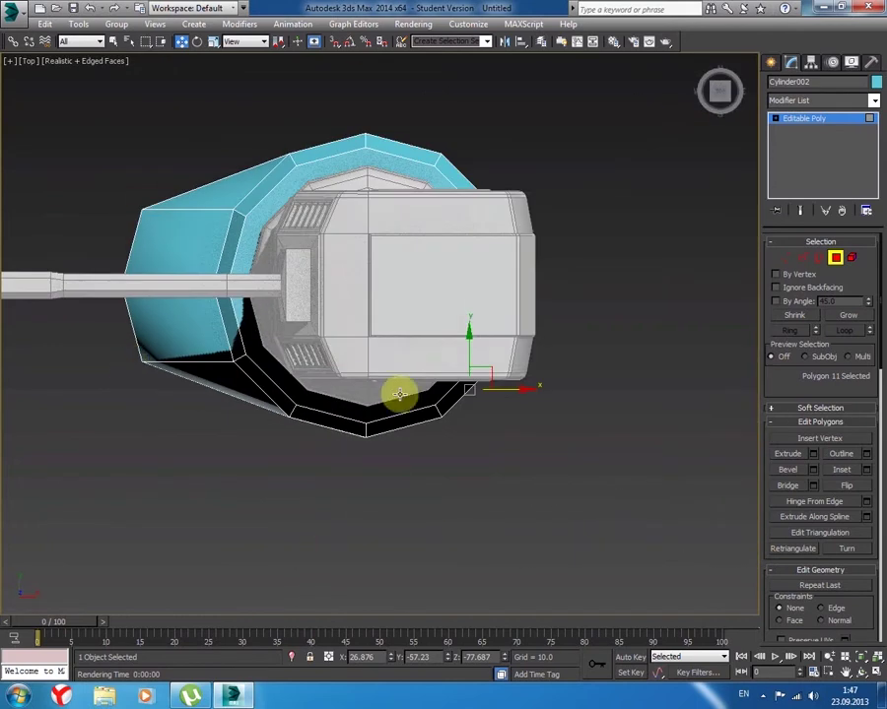
# - Select two adjacent side faces and pull them outward to stretch the base
pyautogui.moveTo(403, 401)
pyautogui.keyDown('alt'); pyautogui.mouseDown(button='middle')
pyautogui.moveTo(319, 376)
pyautogui.moveTo(326, 381)
pyautogui.mouseUp(button='middle'); pyautogui.keyUp('alt')
pyautogui.keyDown('alt'); pyautogui.moveTo(653, 363); pyautogui.dragTo(575, 371, button='middle'); pyautogui.keyUp('alt')
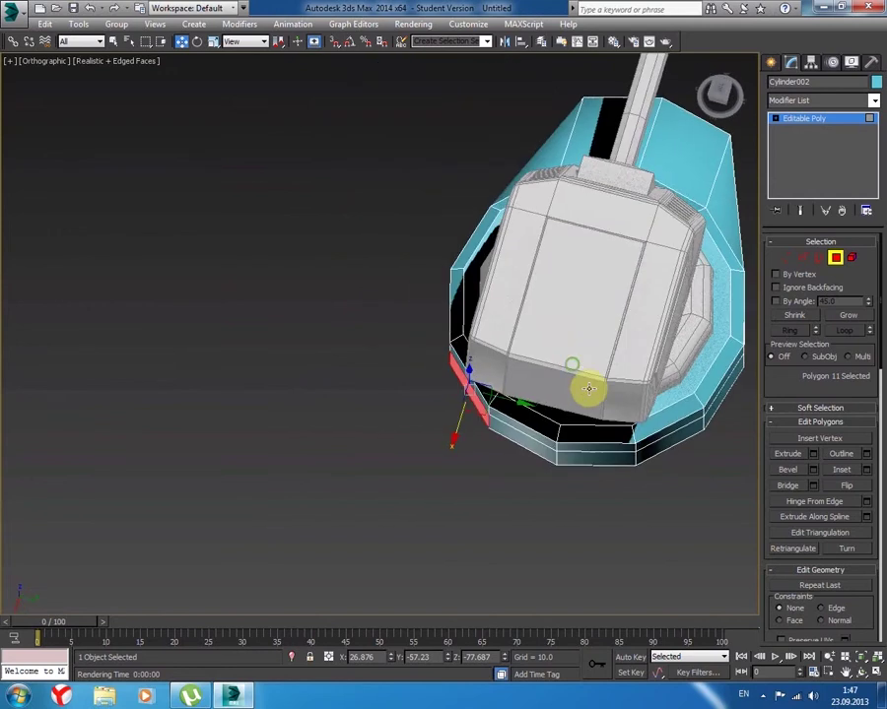
pyautogui.click(542, 448)
pyautogui.keyDown('ctrl'); pyautogui.click(577, 461); pyautogui.keyUp('ctrl')
pyautogui.moveTo(574, 462)
pyautogui.keyDown('alt'); pyautogui.mouseDown(button='middle')
pyautogui.moveTo(546, 487)
pyautogui.moveTo(562, 493)
pyautogui.mouseUp(button='middle'); pyautogui.keyUp('alt')
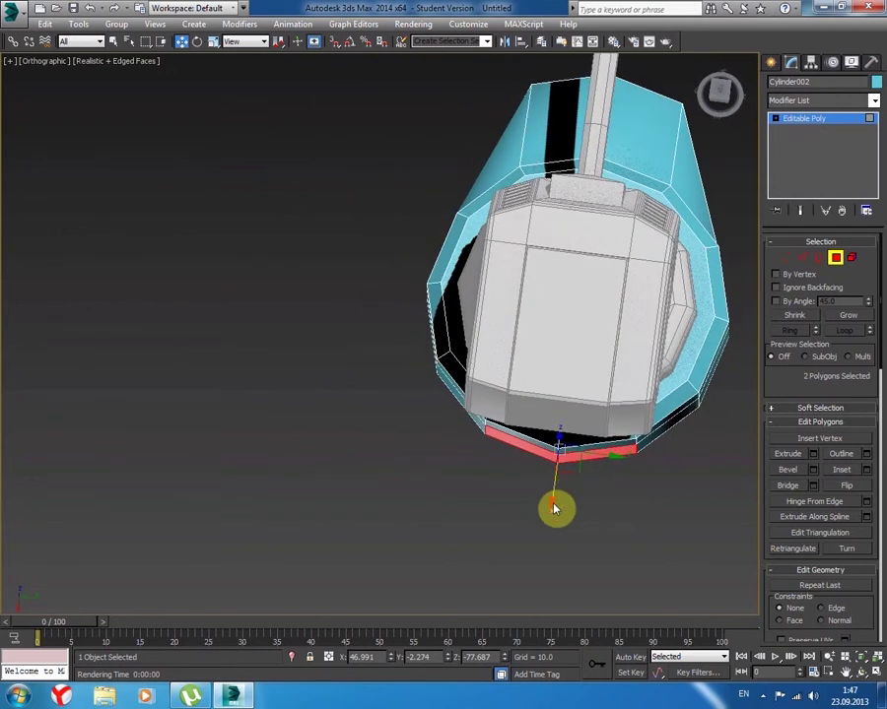
pyautogui.moveTo(557, 510); pyautogui.dragTo(525, 589)
# - Try moving a single front face outward and undo it, then box-select the base's bottom-point vertices in Top view
pyautogui.moveTo(525, 590)
pyautogui.keyDown('alt'); pyautogui.mouseDown(button='middle')
pyautogui.moveTo(453, 465)
pyautogui.moveTo(513, 440)
pyautogui.moveTo(464, 414)
pyautogui.moveTo(400, 505)
pyautogui.mouseUp(button='middle'); pyautogui.keyUp('alt')
pyautogui.click(398, 497)
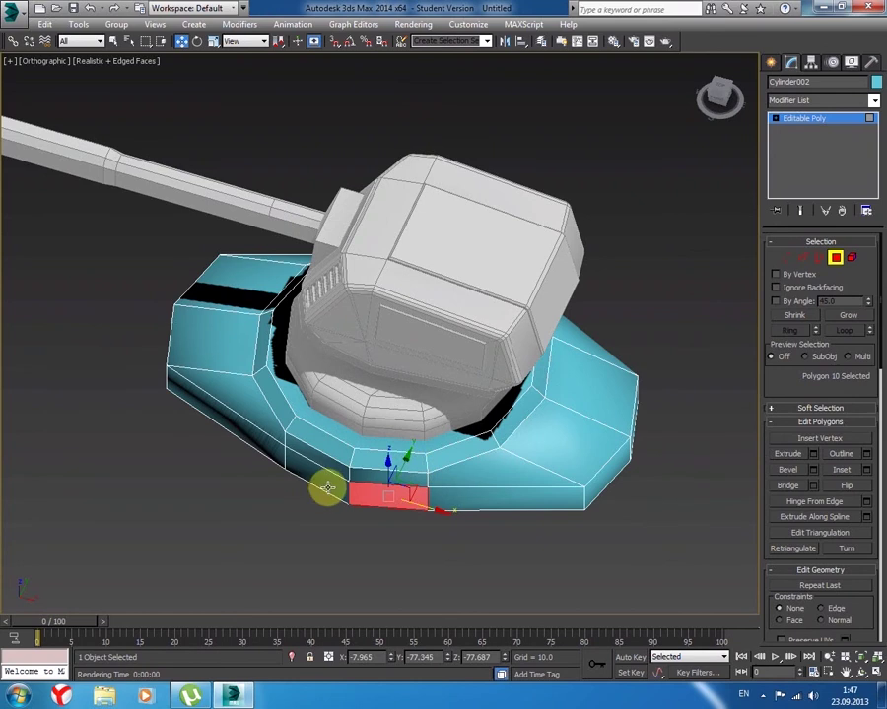
pyautogui.moveTo(407, 457); pyautogui.dragTo(386, 481)
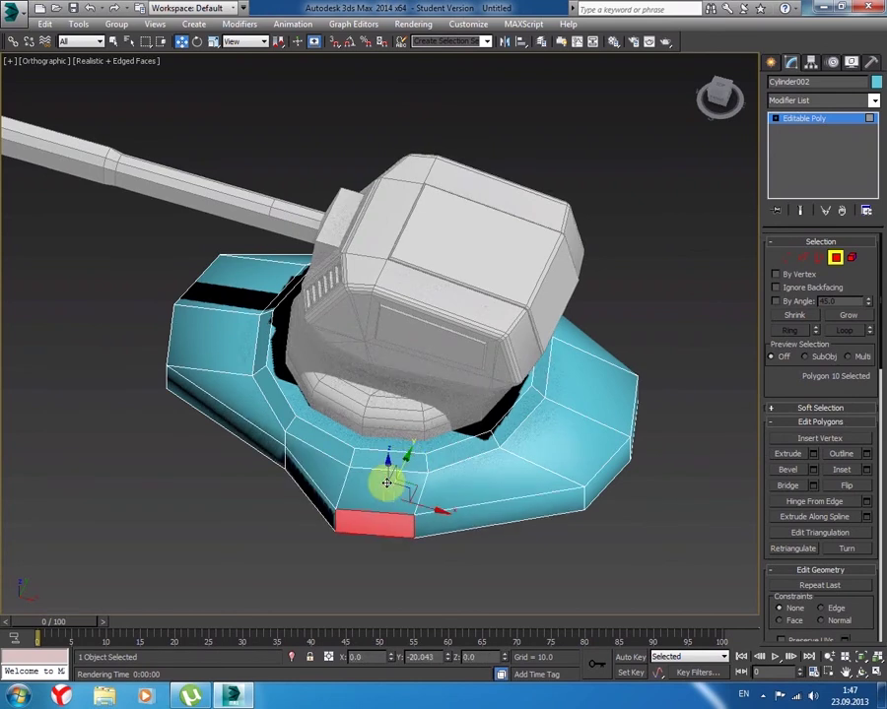
pyautogui.hotkey('ctrl', 'z')
pyautogui.press('t')
pyautogui.click(786, 257)
pyautogui.moveTo(298, 440)
pyautogui.mouseDown()
pyautogui.moveTo(344, 423)
pyautogui.moveTo(421, 418)
pyautogui.mouseUp()
# - Add the top-point vertices to the selection and scale them to narrow the base
pyautogui.moveTo(483, 404); pyautogui.dragTo(483, 539, button='middle')
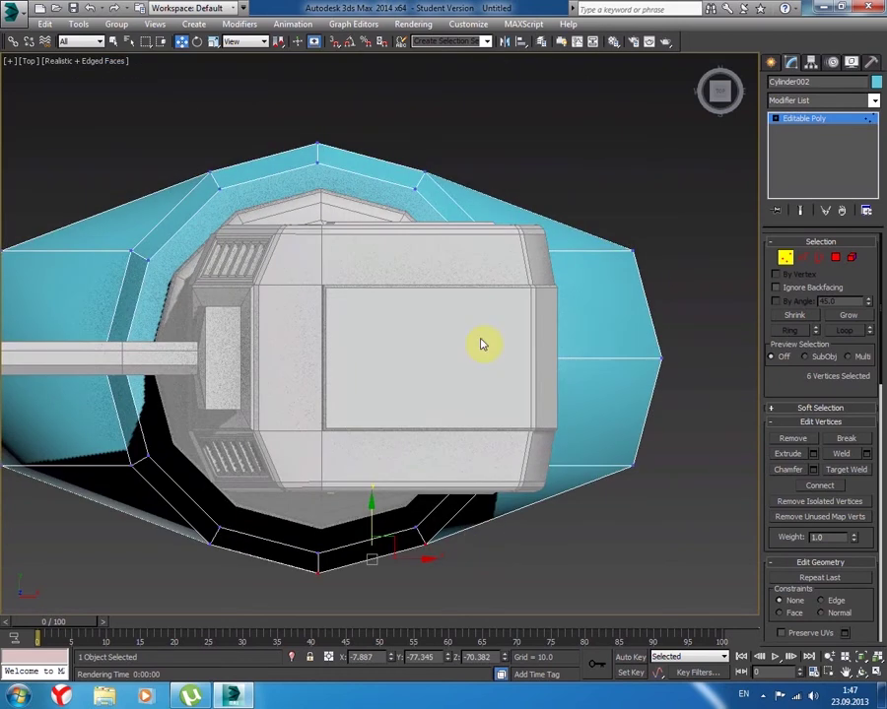
pyautogui.keyDown('ctrl'); pyautogui.click(332, 151); pyautogui.keyUp('ctrl')
pyautogui.keyDown('ctrl'); pyautogui.click(441, 182); pyautogui.keyUp('ctrl')
pyautogui.click(213, 41)
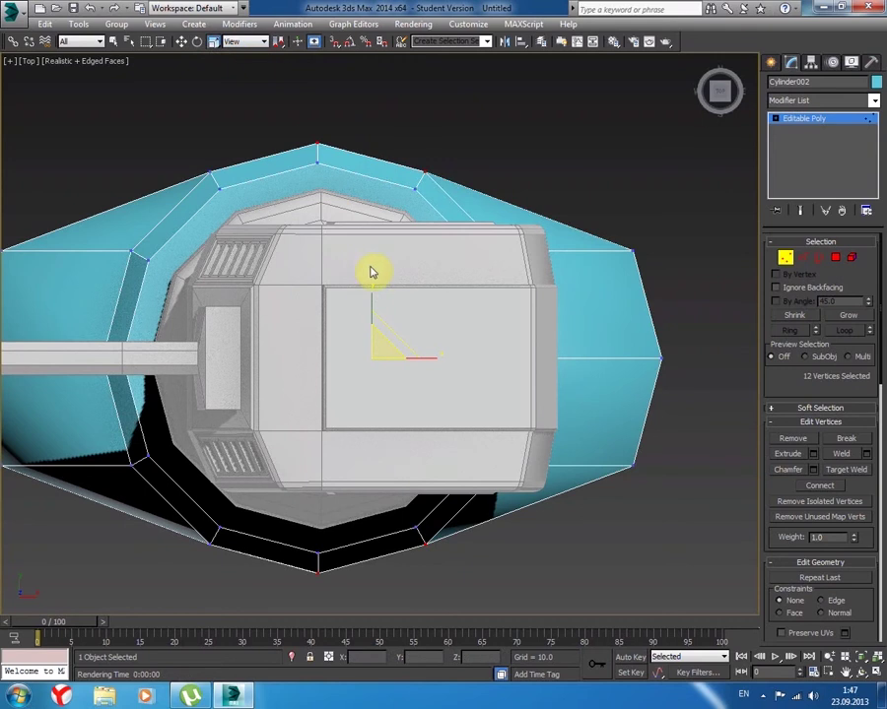
pyautogui.moveTo(371, 295); pyautogui.dragTo(370, 277)
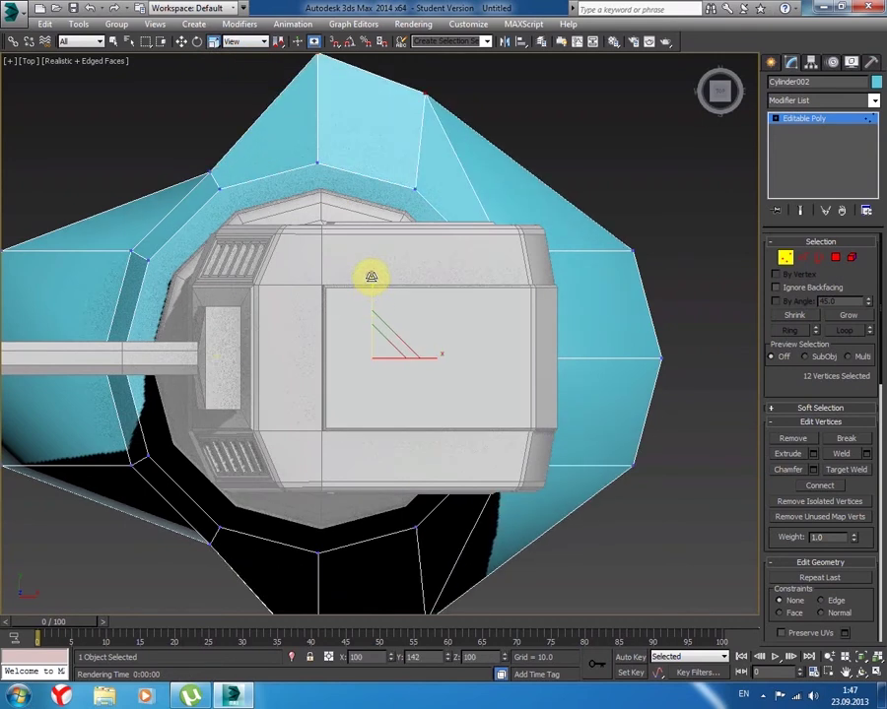
pyautogui.moveTo(219, 340)
pyautogui.keyDown('alt'); pyautogui.mouseDown(button='middle')
pyautogui.moveTo(264, 277)
pyautogui.moveTo(254, 243)
pyautogui.moveTo(244, 246)
pyautogui.mouseUp(button='middle'); pyautogui.keyUp('alt')
pyautogui.scroll(3, 244, 246)
pyautogui.moveTo(370, 347); pyautogui.dragTo(357, 353)
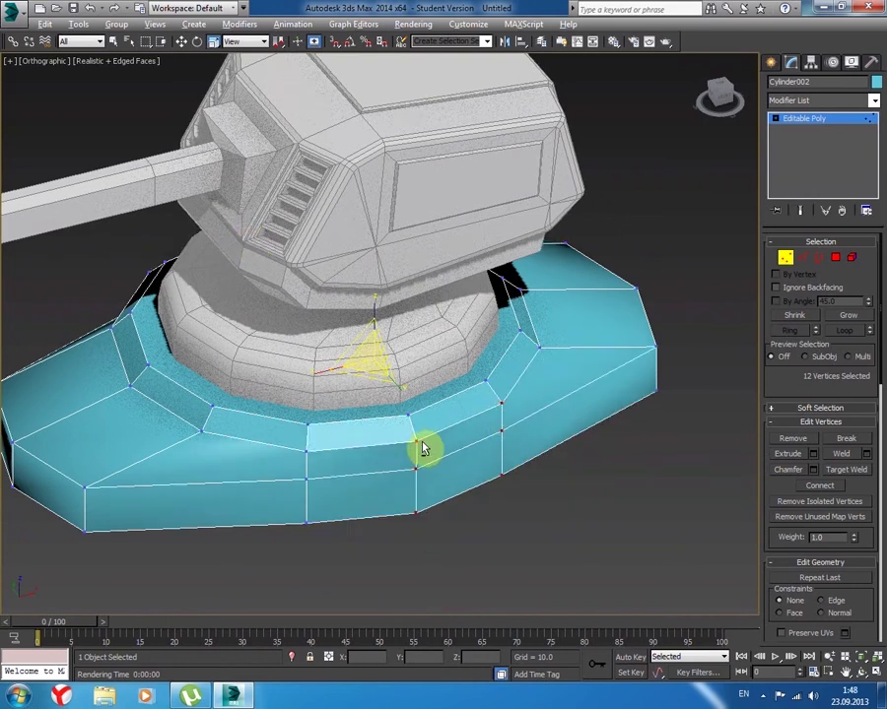
# - Return to Top view and box-select the vertices on the base's right side
pyautogui.moveTo(343, 394)
pyautogui.keyDown('alt'); pyautogui.mouseDown(button='middle')
pyautogui.moveTo(524, 402)
pyautogui.moveTo(347, 429)
pyautogui.mouseUp(button='middle'); pyautogui.keyUp('alt')
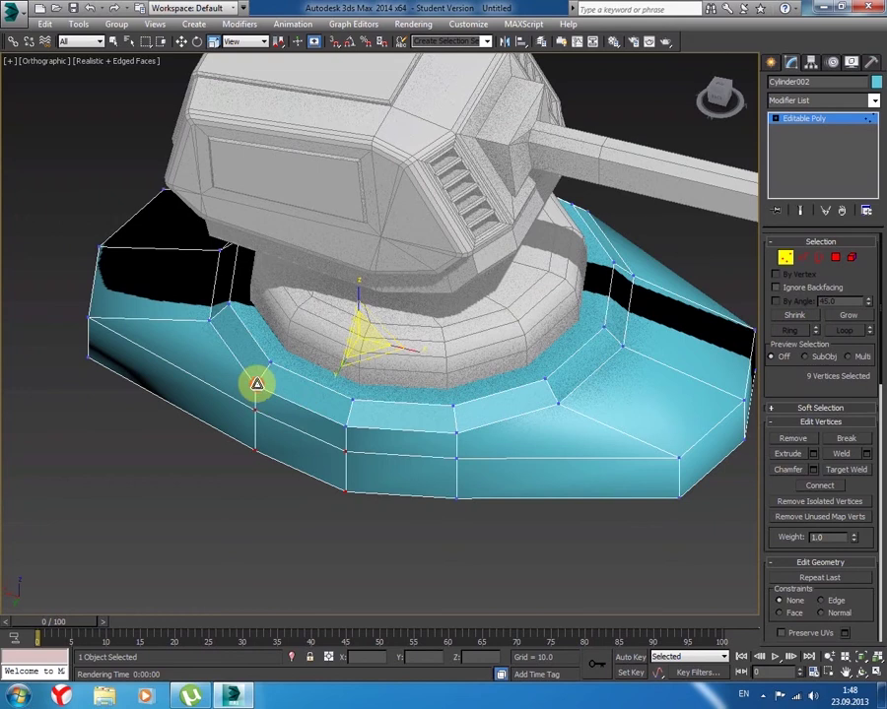
pyautogui.moveTo(364, 361)
pyautogui.keyDown('alt'); pyautogui.mouseDown(button='middle')
pyautogui.moveTo(261, 391)
pyautogui.moveTo(234, 377)
pyautogui.moveTo(340, 396)
pyautogui.moveTo(329, 375)
pyautogui.mouseUp(button='middle'); pyautogui.keyUp('alt')
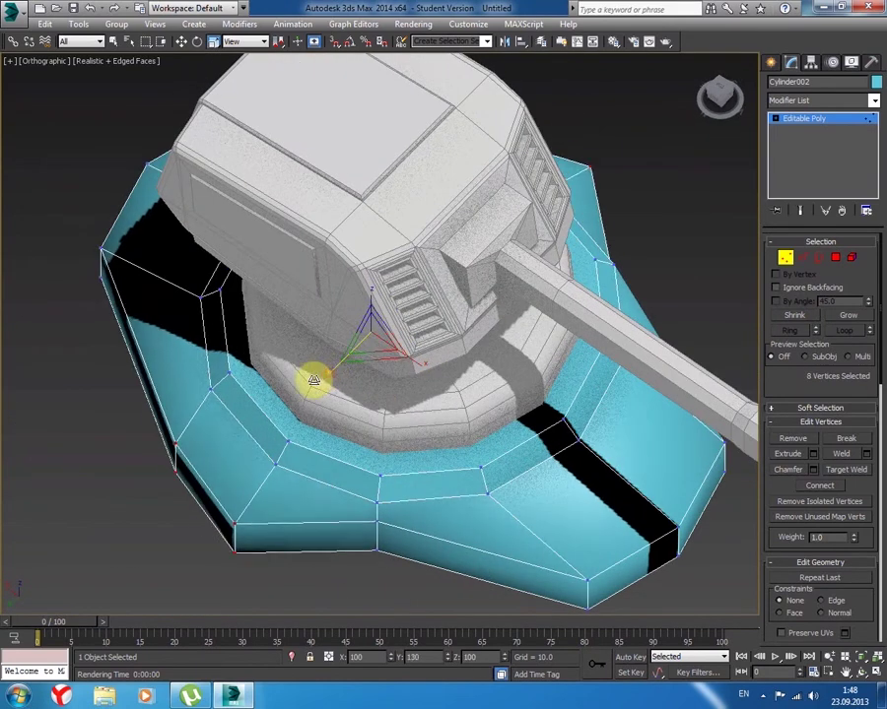
pyautogui.moveTo(228, 418)
pyautogui.keyDown('alt'); pyautogui.mouseDown(button='middle')
pyautogui.moveTo(310, 353)
pyautogui.moveTo(234, 333)
pyautogui.moveTo(283, 373)
pyautogui.moveTo(296, 367)
pyautogui.moveTo(307, 376)
pyautogui.moveTo(85, 294)
pyautogui.mouseUp(button='middle'); pyautogui.keyUp('alt')
pyautogui.press('t')
pyautogui.scroll(-3, 265, 294)
pyautogui.scroll(-2, 647, 232)
pyautogui.click(784, 258)
pyautogui.click(785, 257)
pyautogui.moveTo(642, 174); pyautogui.dragTo(537, 392)
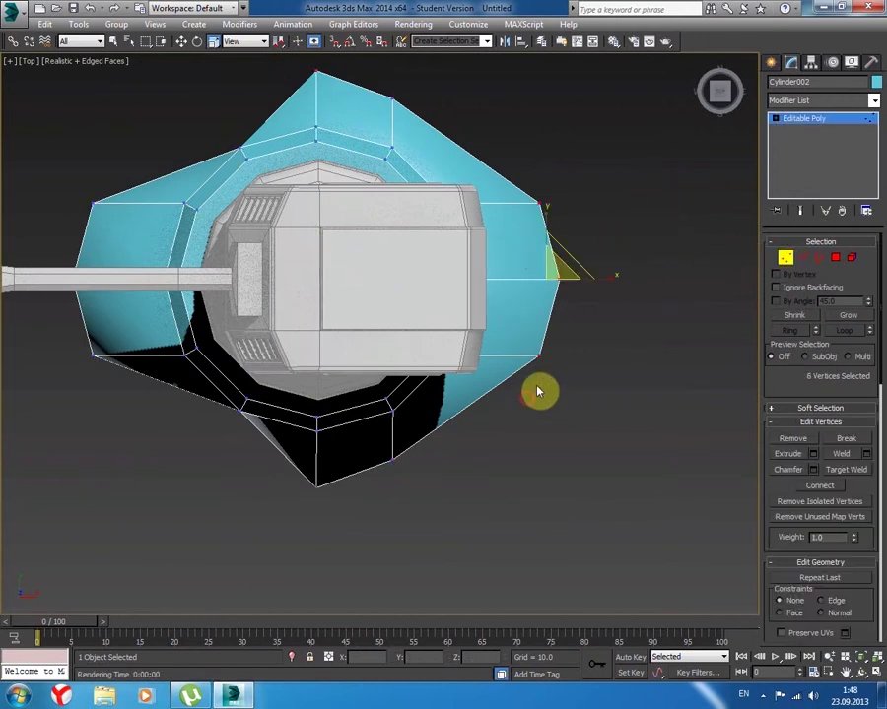
# - Move the right-side vertices left and scale them on X into a straight vertical edge
pyautogui.click(184, 42)
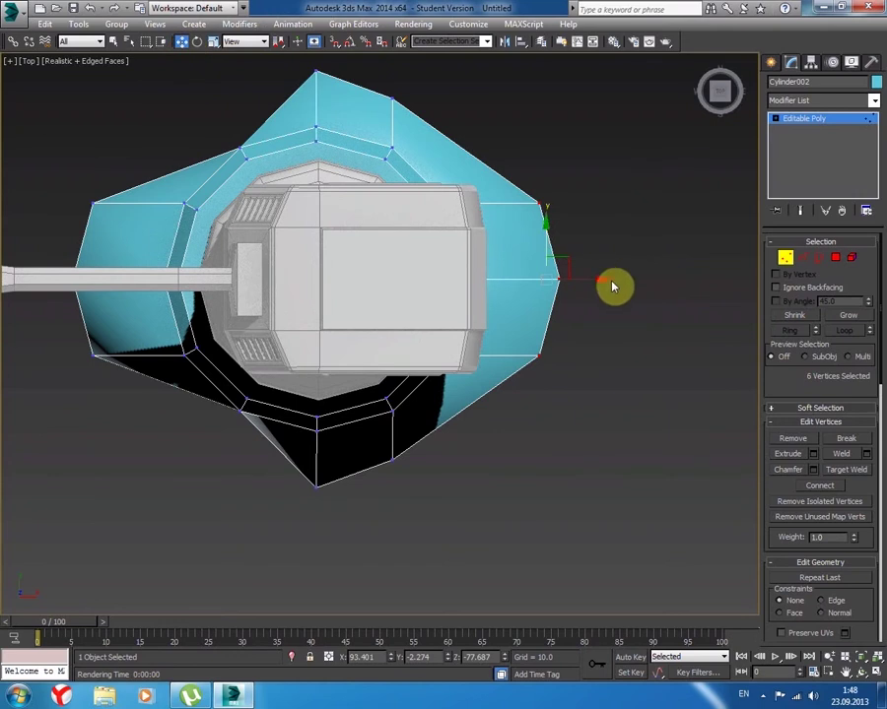
pyautogui.moveTo(603, 279); pyautogui.dragTo(575, 281)
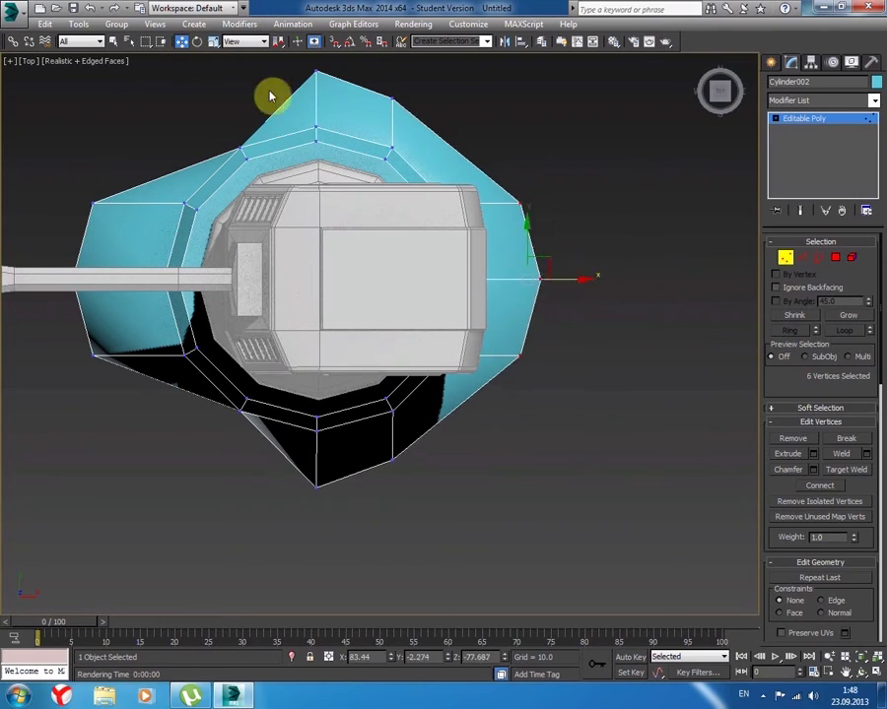
pyautogui.click(214, 43)
pyautogui.moveTo(589, 277); pyautogui.dragTo(260, 258)
pyautogui.moveTo(203, 235); pyautogui.dragTo(395, 182)
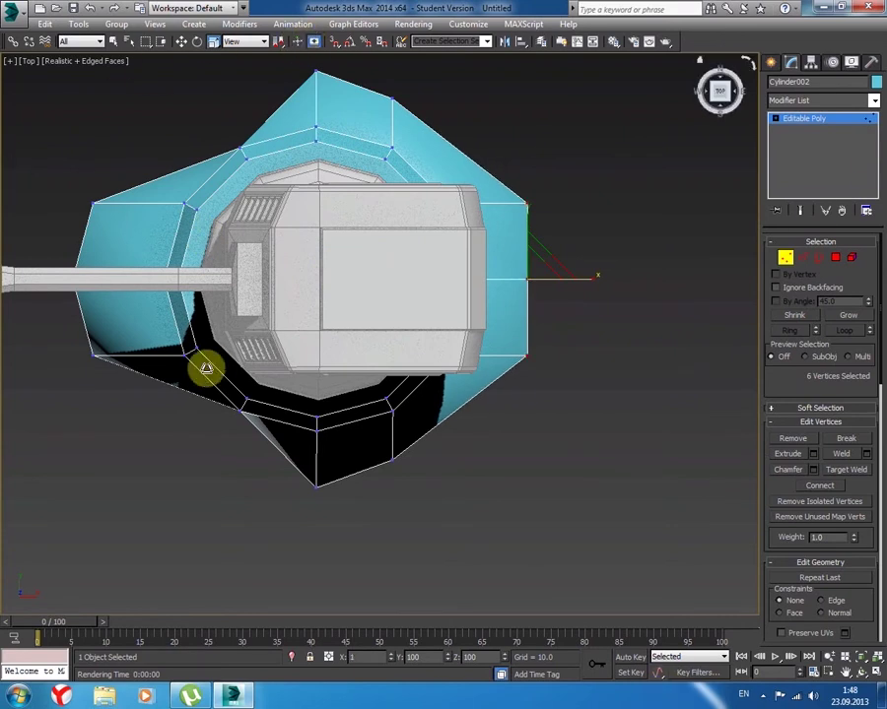
# - Exit Vertex mode, orbit to a front-left Perspective view and render the turret
pyautogui.click(375, 167)
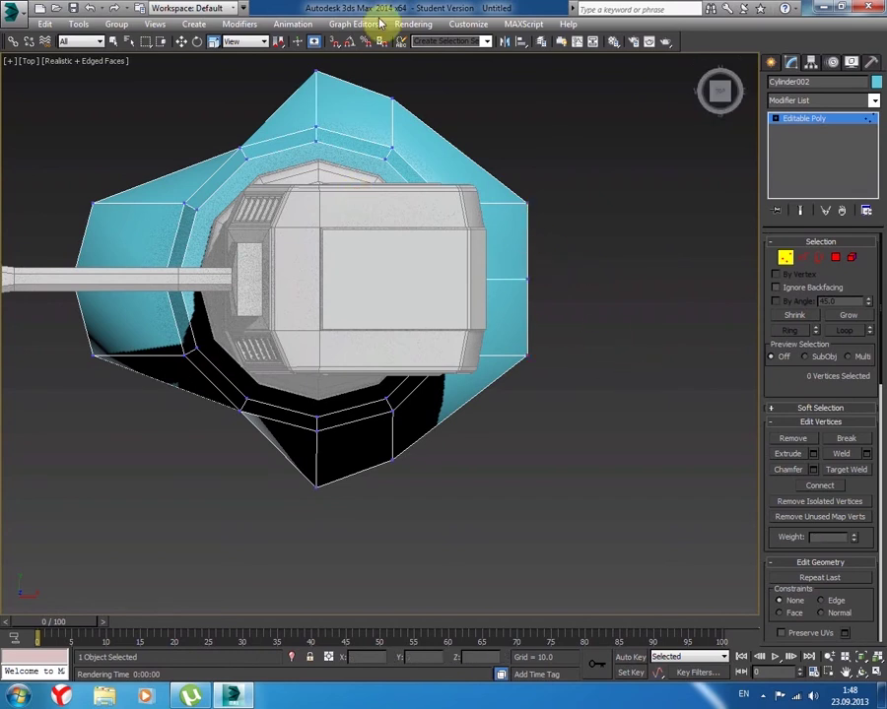
pyautogui.moveTo(333, 182)
pyautogui.keyDown('alt'); pyautogui.mouseDown(button='middle')
pyautogui.moveTo(468, 107)
pyautogui.moveTo(568, 132)
pyautogui.moveTo(461, 133)
pyautogui.moveTo(523, 170)
pyautogui.moveTo(570, 144)
pyautogui.moveTo(408, 199)
pyautogui.mouseUp(button='middle'); pyautogui.keyUp('alt')
pyautogui.moveTo(307, 301)
pyautogui.keyDown('alt'); pyautogui.mouseDown(button='middle')
pyautogui.moveTo(347, 254)
pyautogui.moveTo(115, 274)
pyautogui.mouseUp(button='middle'); pyautogui.keyUp('alt')
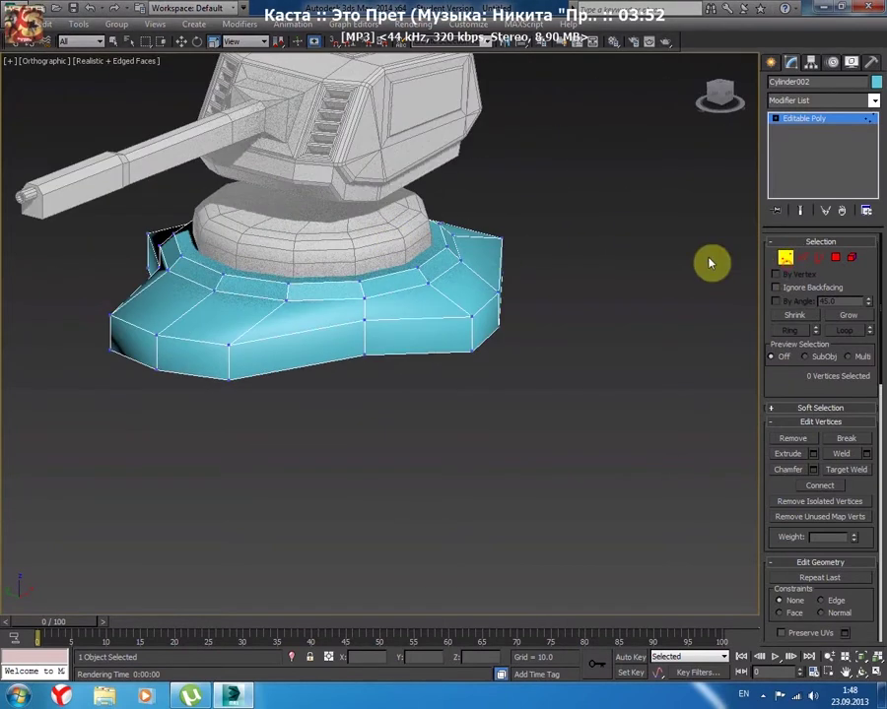
pyautogui.click(786, 258)
pyautogui.scroll(-1, 398, 227)
pyautogui.scroll(-2, 406, 296)
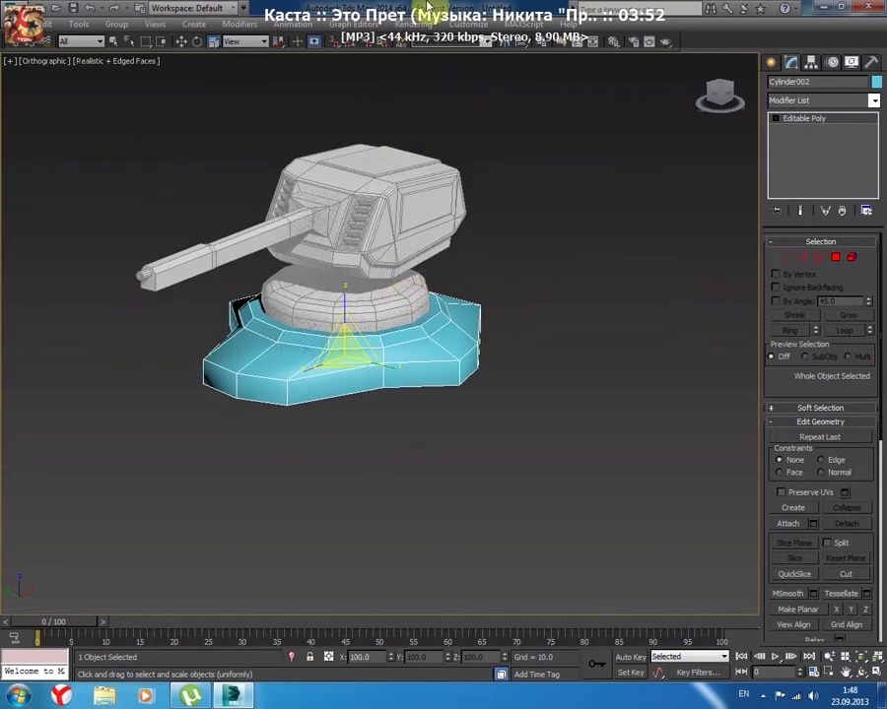
pyautogui.click(770, 61)
pyautogui.click(600, 241)
pyautogui.moveTo(600, 241)
pyautogui.keyDown('alt'); pyautogui.mouseDown(button='middle')
pyautogui.moveTo(549, 286)
pyautogui.moveTo(431, 229)
pyautogui.moveTo(470, 289)
pyautogui.moveTo(477, 281)
pyautogui.mouseUp(button='middle'); pyautogui.keyUp('alt')
pyautogui.press('p')
pyautogui.moveTo(414, 329)
pyautogui.keyDown('alt'); pyautogui.mouseDown(button='middle')
pyautogui.moveTo(483, 298)
pyautogui.moveTo(482, 306)
pyautogui.moveTo(277, 352)
pyautogui.moveTo(363, 340)
pyautogui.moveTo(370, 348)
pyautogui.moveTo(355, 345)
pyautogui.moveTo(339, 373)
pyautogui.mouseUp(button='middle'); pyautogui.keyUp('alt')
pyautogui.click(662, 42)
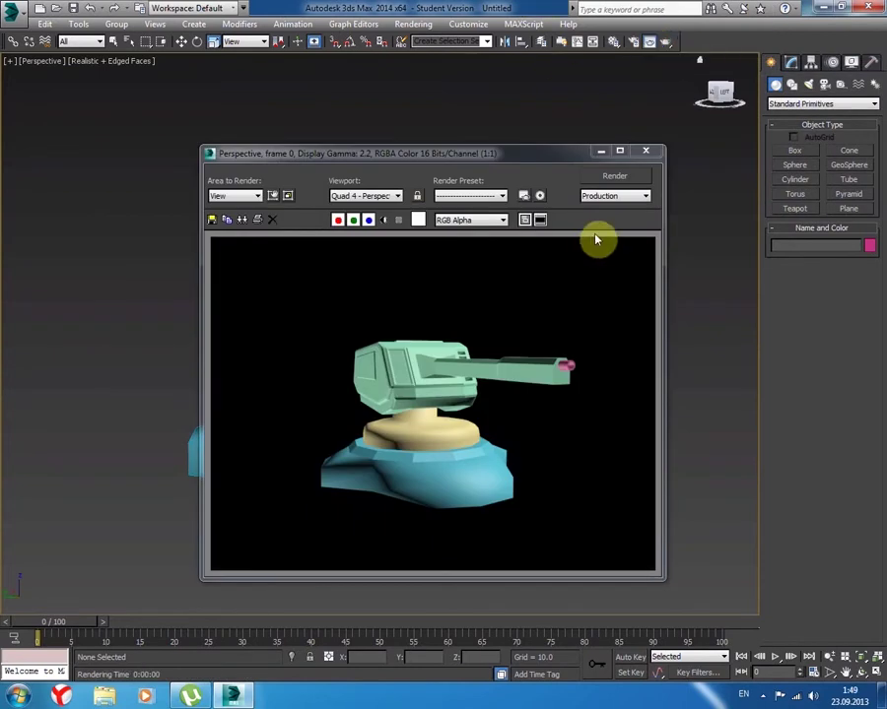
# - Render a closer, lower view of the turret, then select the cyan base in the Modify panel
pyautogui.click(647, 153)
pyautogui.keyDown('alt'); pyautogui.moveTo(461, 296); pyautogui.dragTo(404, 292, button='middle'); pyautogui.keyUp('alt')
pyautogui.scroll(4, 312, 325)
pyautogui.moveTo(311, 325)
pyautogui.keyDown('alt'); pyautogui.mouseDown(button='middle')
pyautogui.moveTo(316, 257)
pyautogui.moveTo(311, 267)
pyautogui.mouseUp(button='middle'); pyautogui.keyUp('alt')
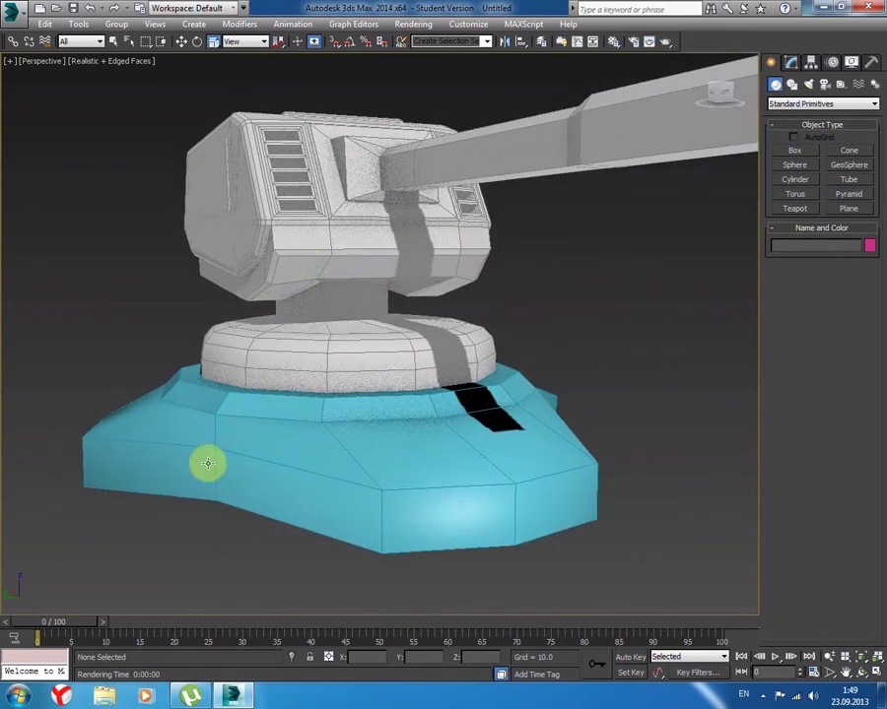
pyautogui.click(665, 42)
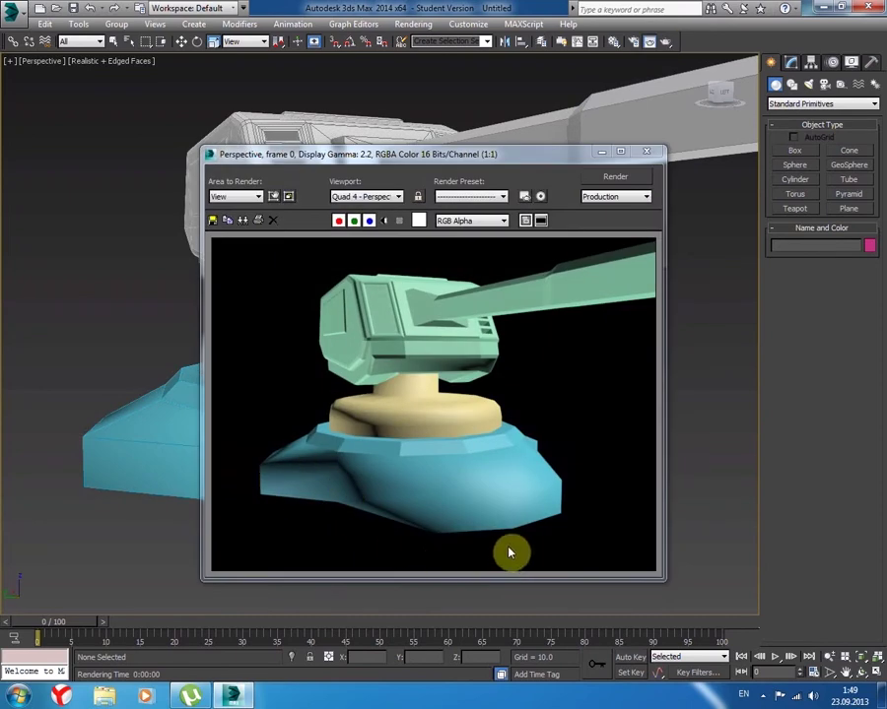
pyautogui.click(647, 152)
pyautogui.click(332, 455)
pyautogui.click(791, 62)
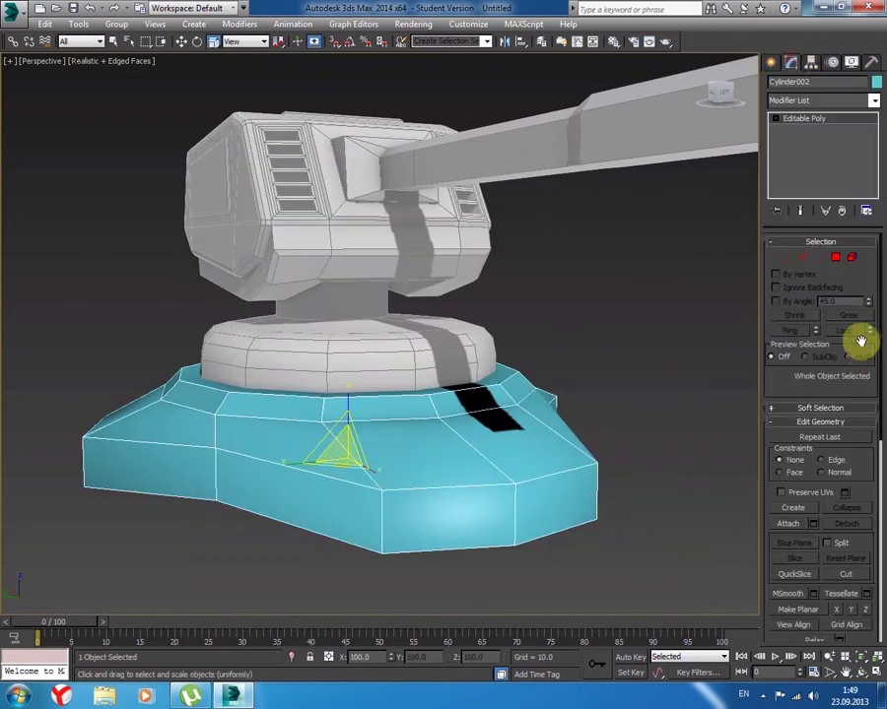
# - Select all base polygons, toggle Smoothing Group 1 on then off, and compare in a render
pyautogui.click(835, 257)
pyautogui.hotkey('ctrl', 'a')
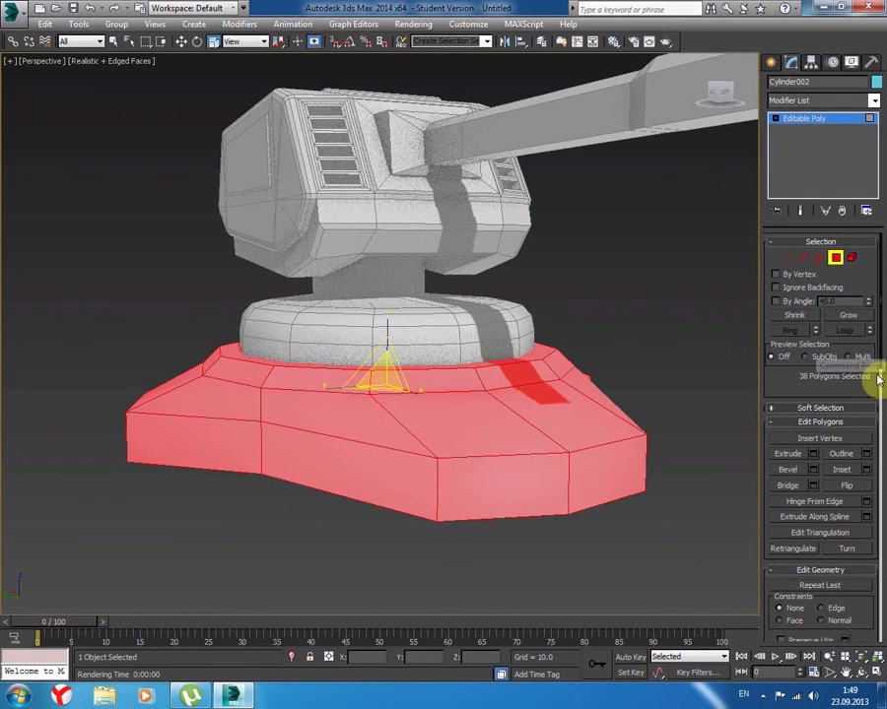
pyautogui.moveTo(842, 597); pyautogui.dragTo(842, 177)
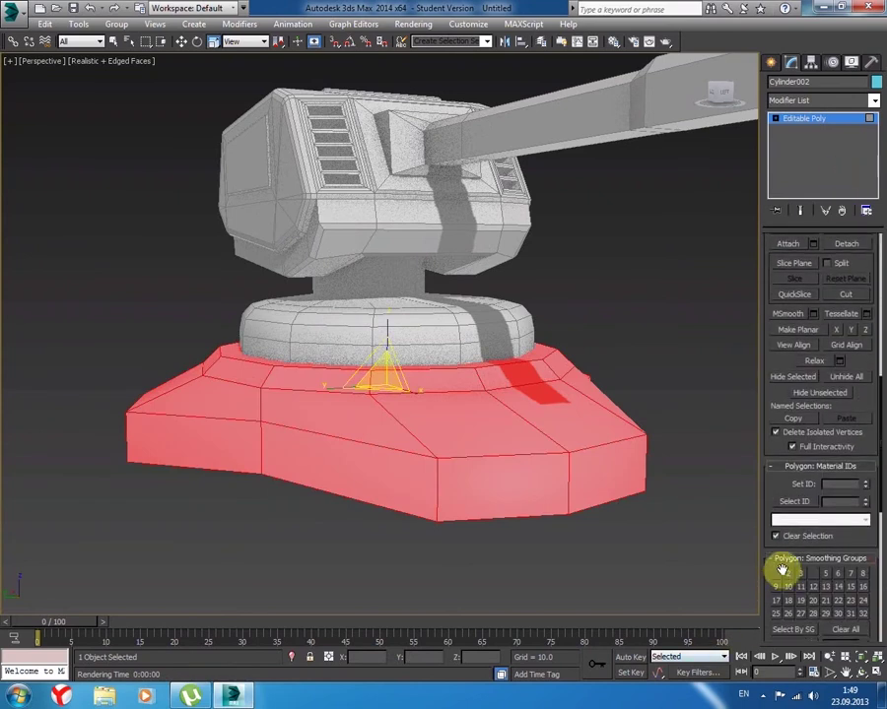
pyautogui.click(777, 574)
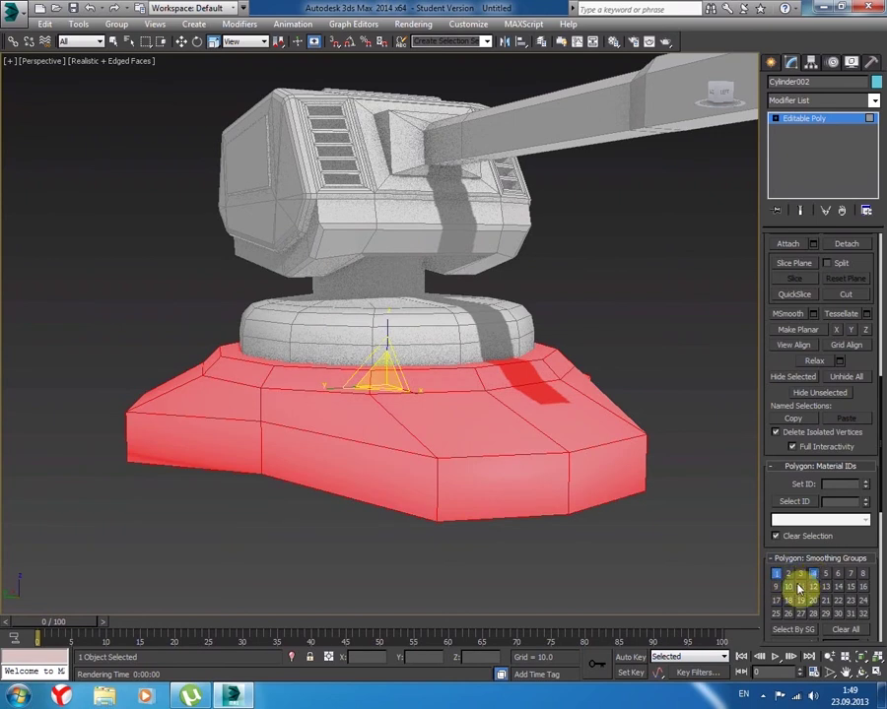
pyautogui.click(777, 573)
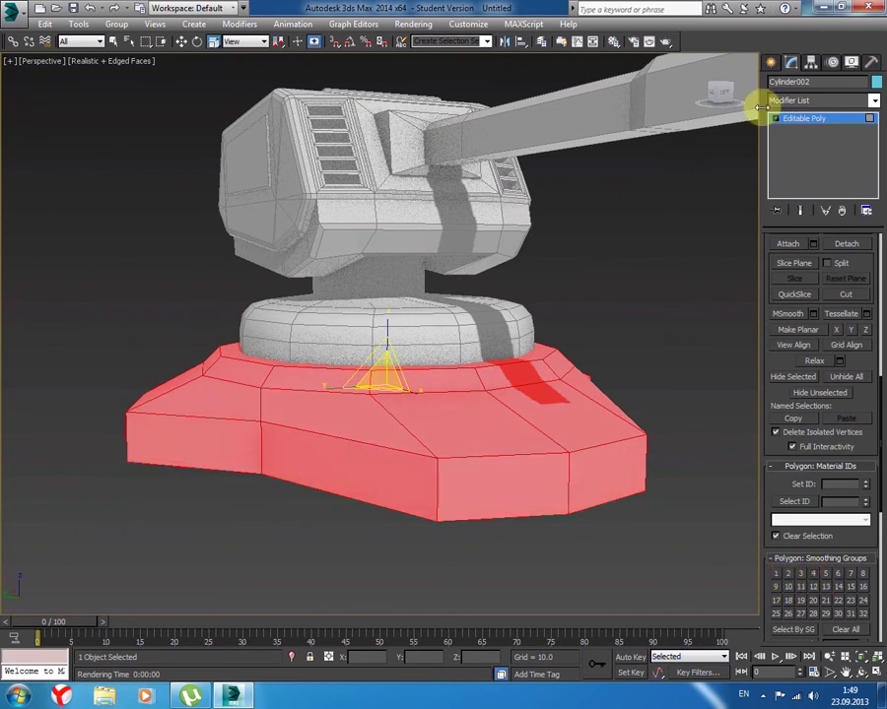
pyautogui.click(665, 42)
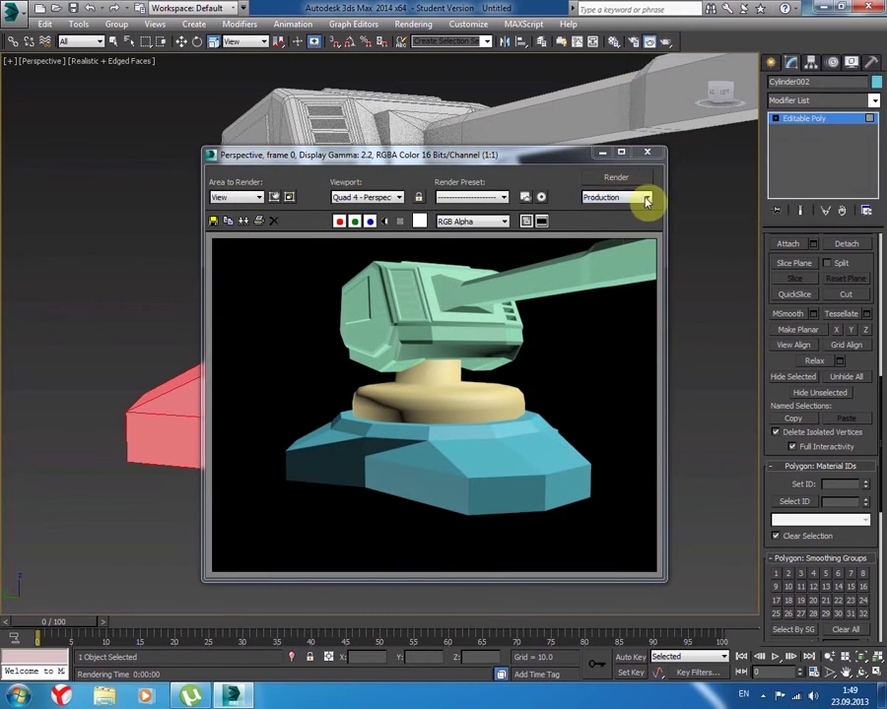
pyautogui.click(646, 153)
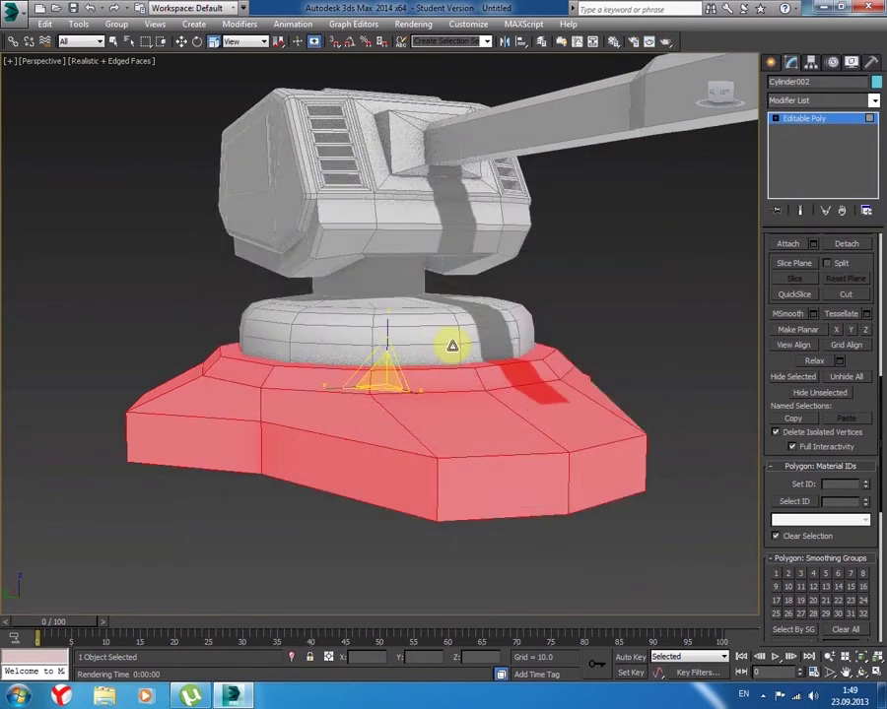
pyautogui.click(182, 40)
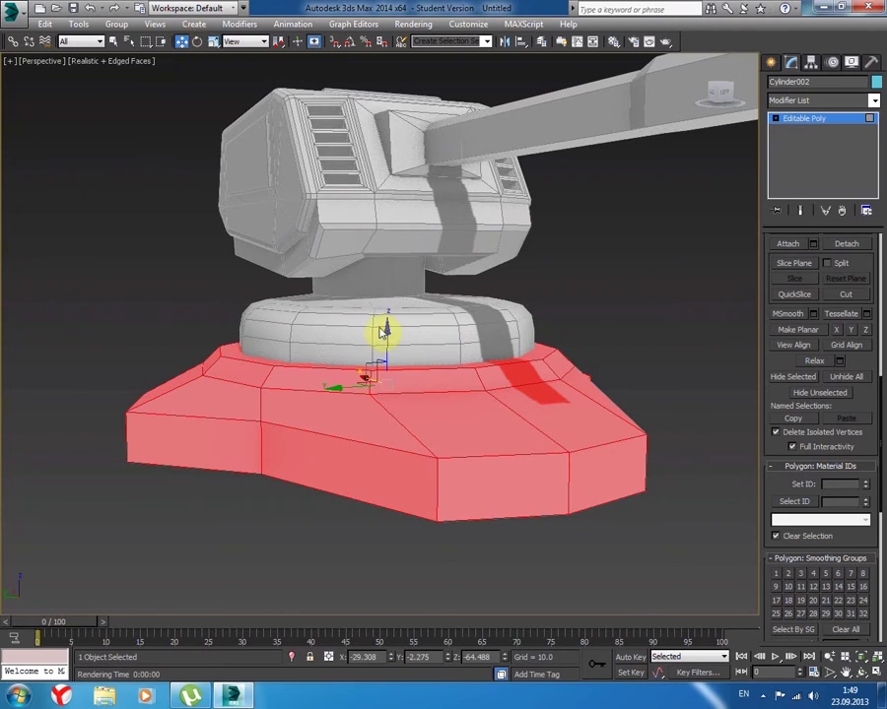
pyautogui.moveTo(387, 317)
pyautogui.keyDown('alt'); pyautogui.mouseDown(button='middle')
pyautogui.moveTo(421, 385)
pyautogui.moveTo(382, 390)
pyautogui.moveTo(422, 359)
pyautogui.moveTo(576, 398)
pyautogui.moveTo(532, 390)
pyautogui.moveTo(564, 379)
pyautogui.moveTo(521, 386)
pyautogui.moveTo(534, 368)
pyautogui.moveTo(656, 307)
pyautogui.mouseUp(button='middle'); pyautogui.keyUp('alt')
# - Unfreeze all the frozen turret parts so they display in colour again
pyautogui.click(656, 306)
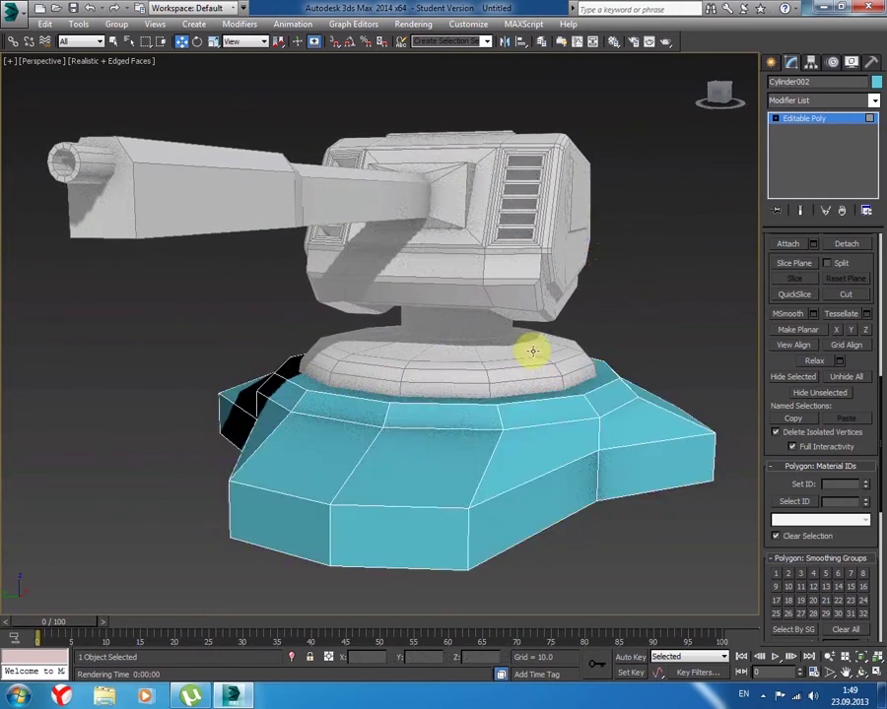
pyautogui.rightClick(621, 197)
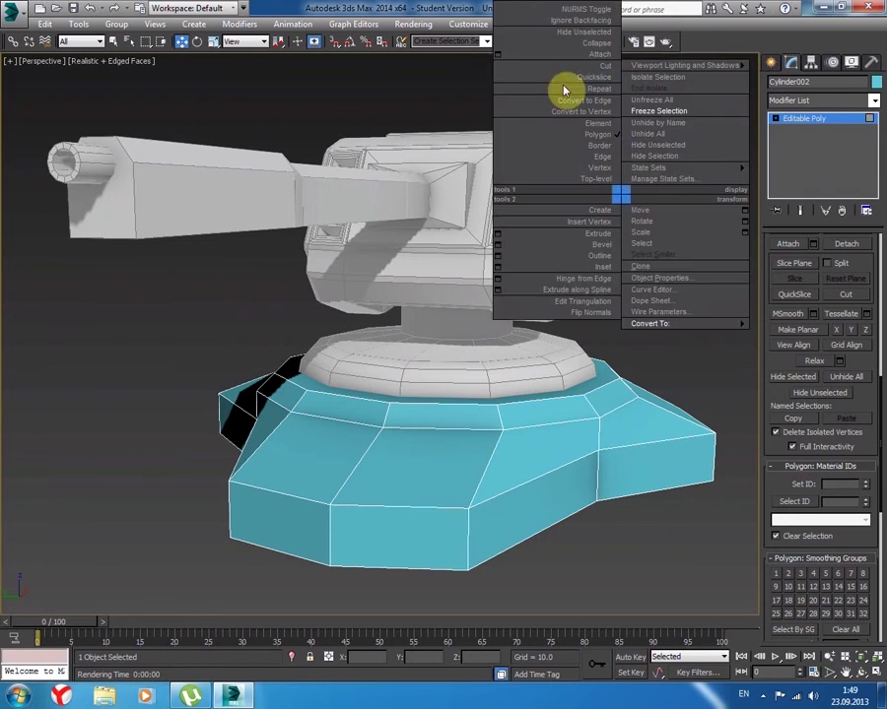
pyautogui.click(630, 99)
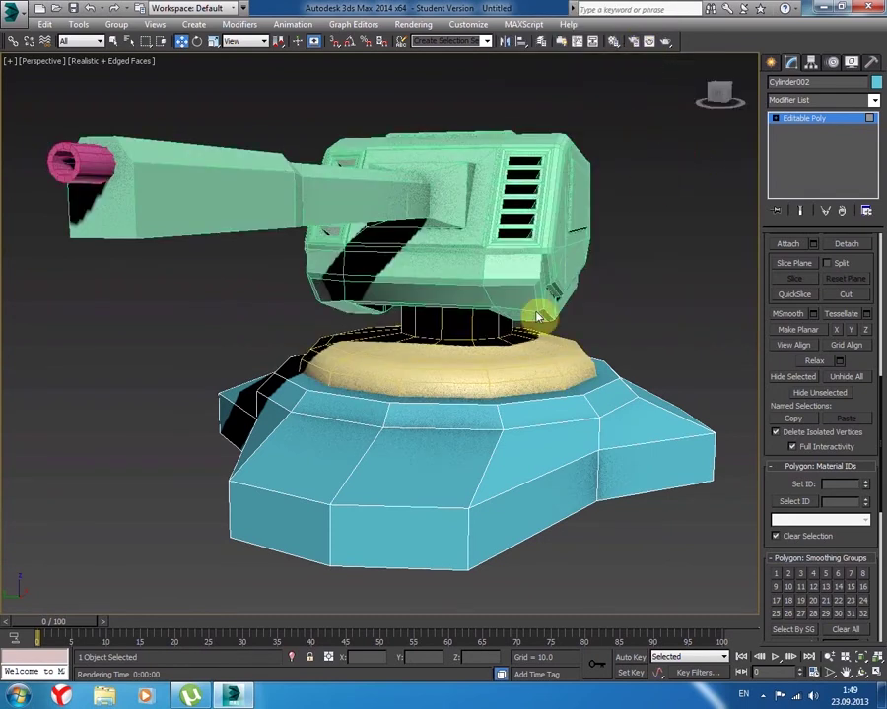
# - Leave polygon mode and rename Cylinder002 to TowerOpora
pyautogui.click(495, 358)
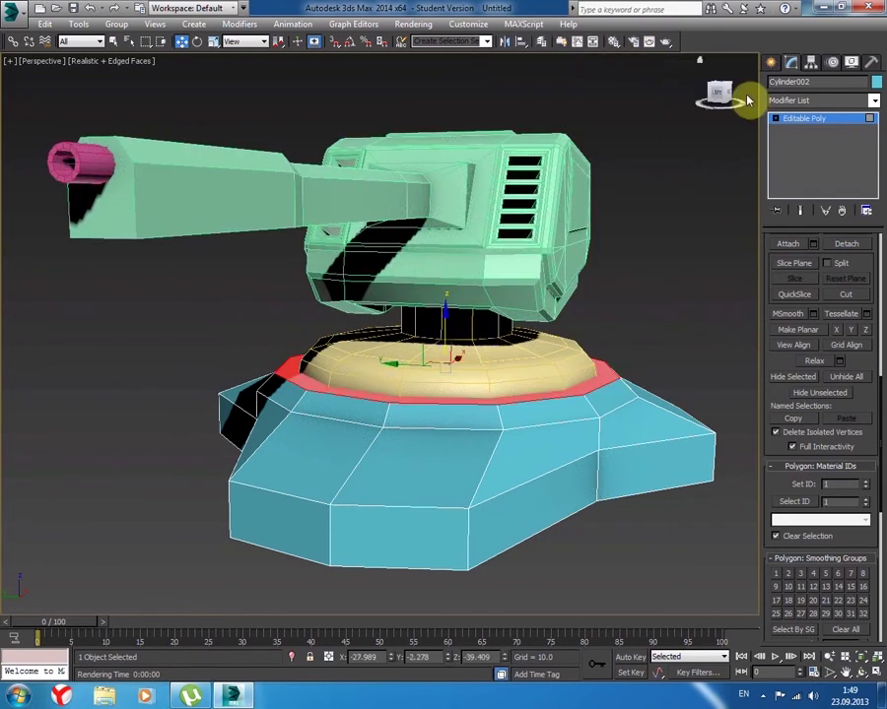
pyautogui.click(682, 257)
pyautogui.click(619, 392)
pyautogui.click(771, 62)
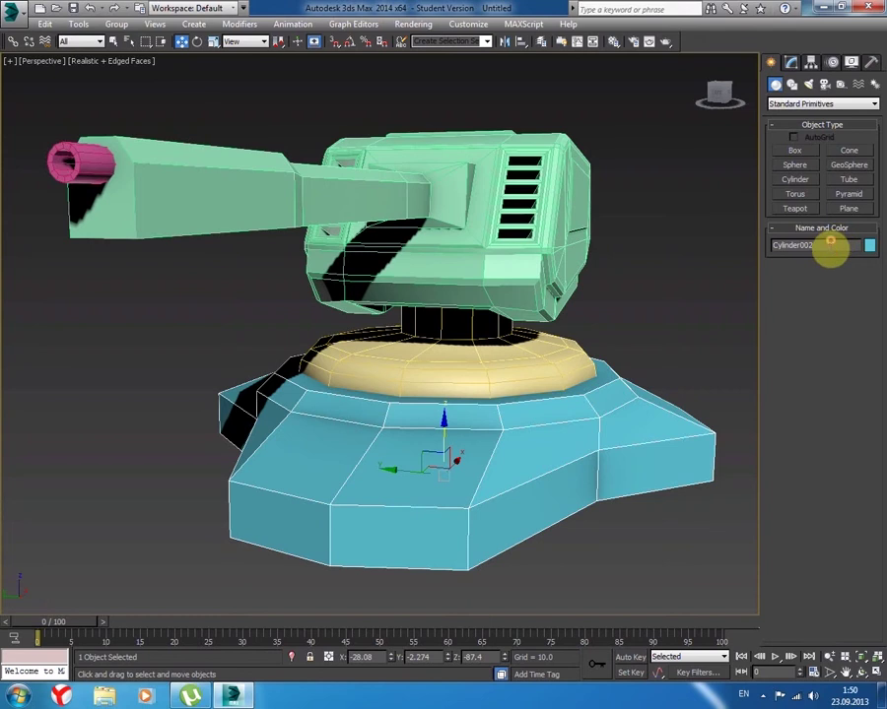
pyautogui.write('TowerOpora')
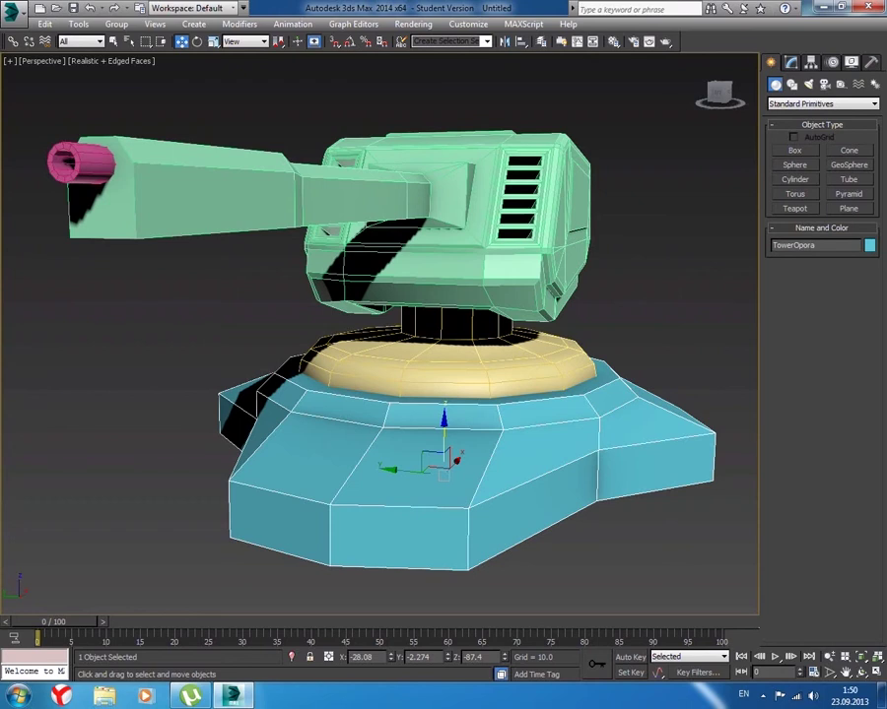
# - In Save As, create a TD_tutorial folder on the Unity3DProjects (F:) drive
pyautogui.click(678, 228)
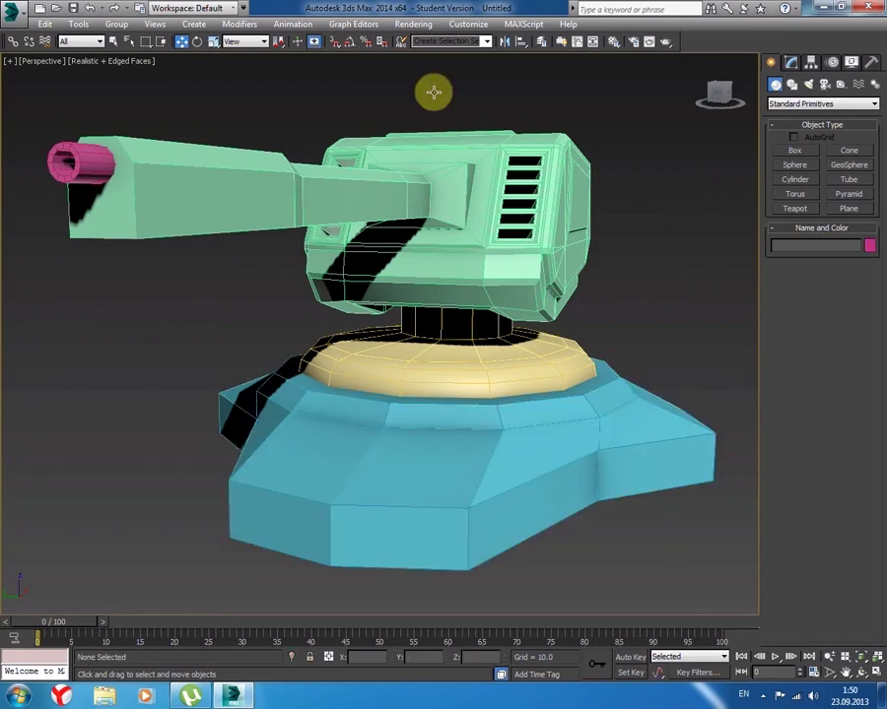
pyautogui.hotkey('ctrl', 's')
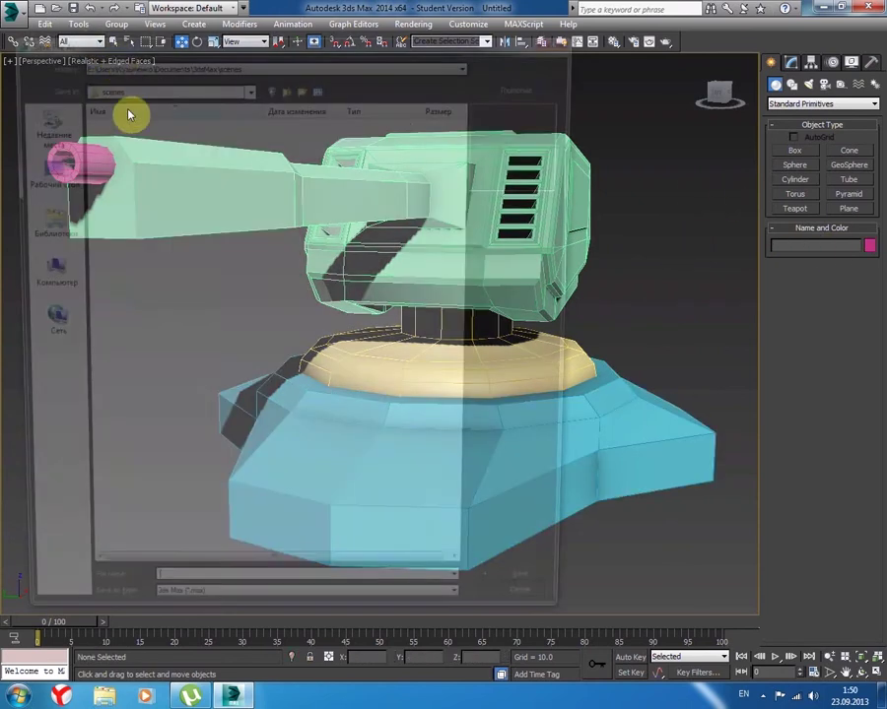
pyautogui.click(184, 86)
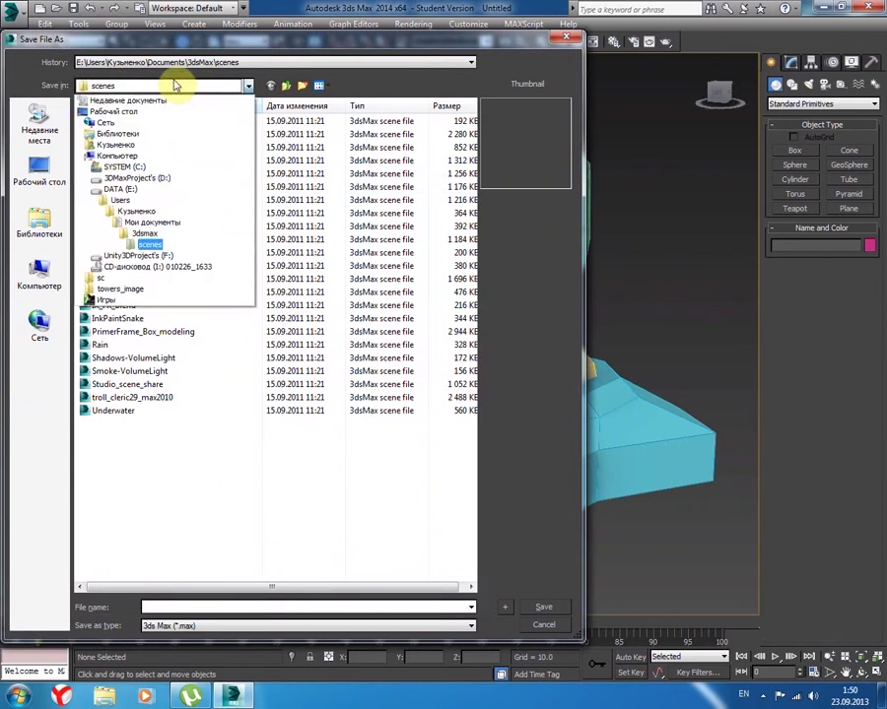
pyautogui.click(141, 256)
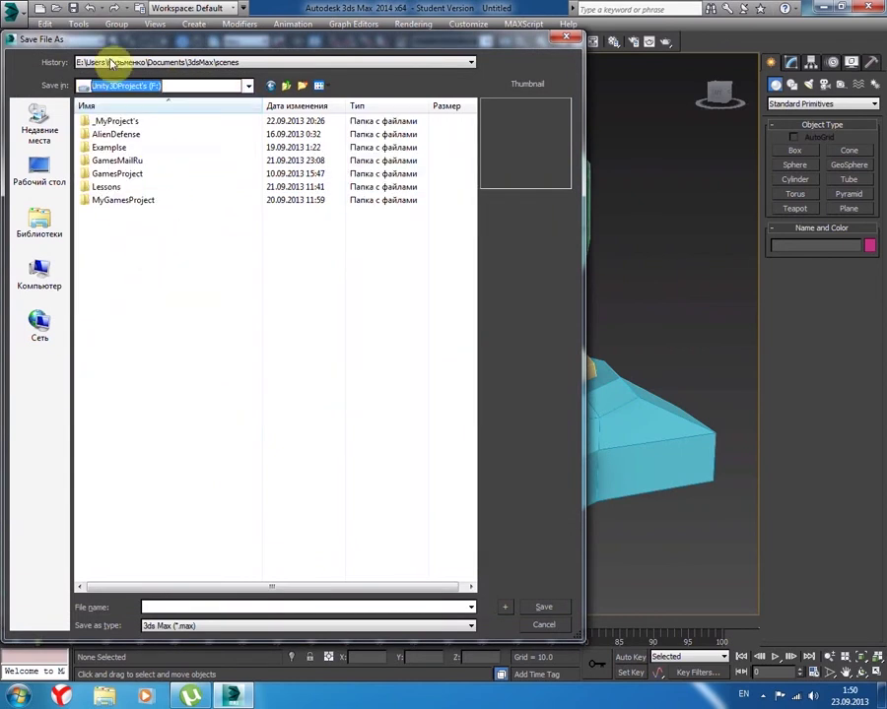
pyautogui.click(307, 87)
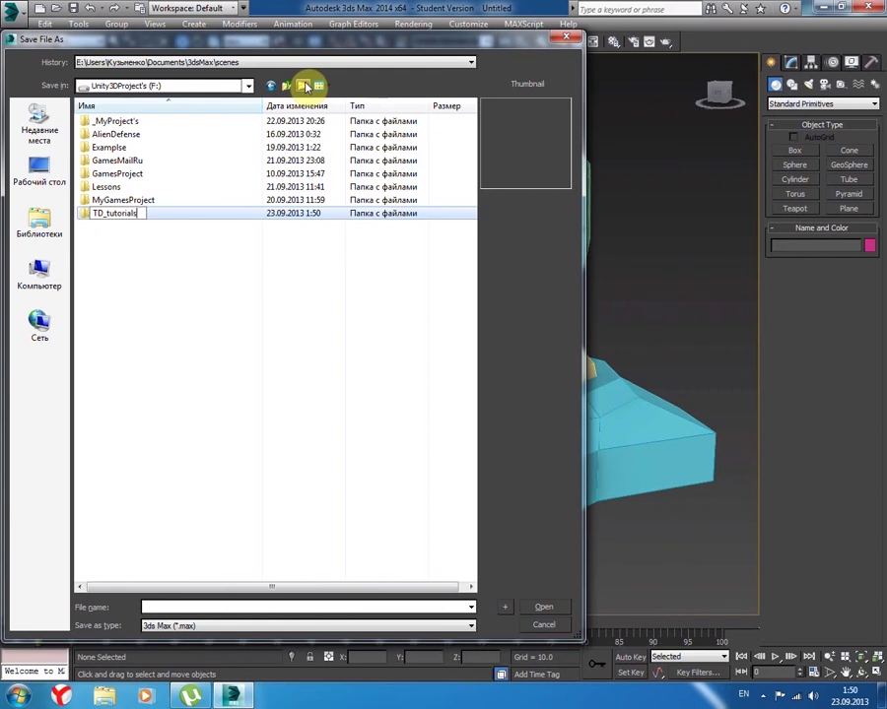
pyautogui.press('Return')
# - Create a 3DModels folder inside TD_tutorial and save the scene there as MachineGun
pyautogui.click(304, 86)
pyautogui.write('3DModels')
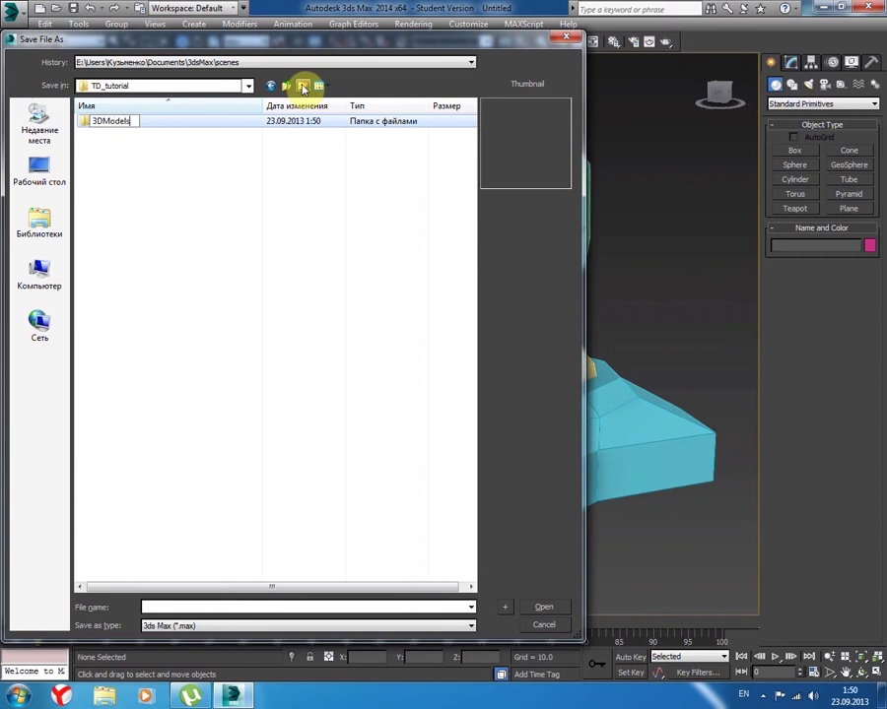
pyautogui.press('Return')
pyautogui.press('Return')
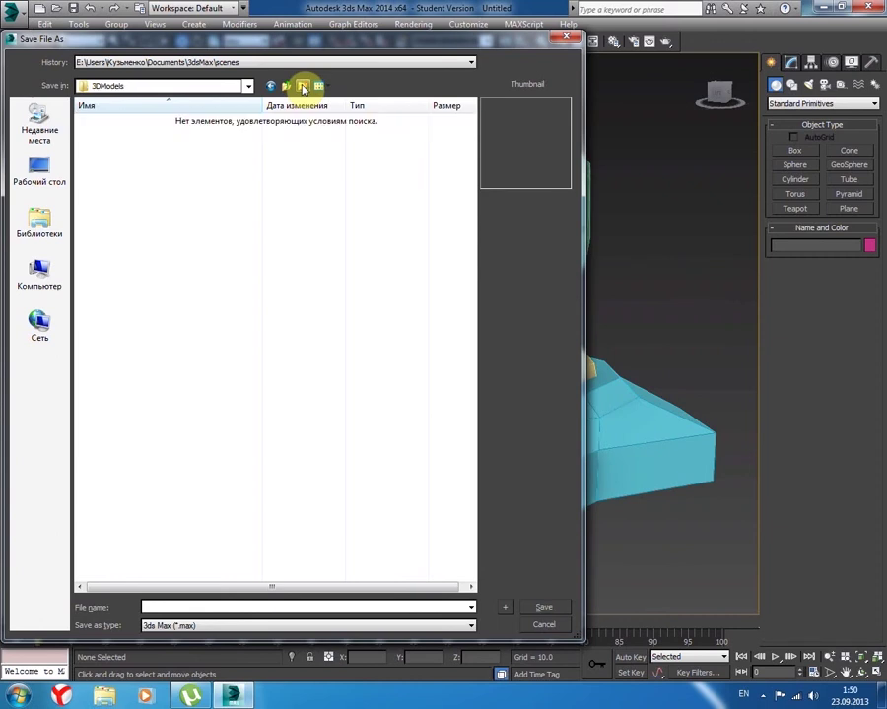
pyautogui.click(183, 606)
pyautogui.write('MachineGun')
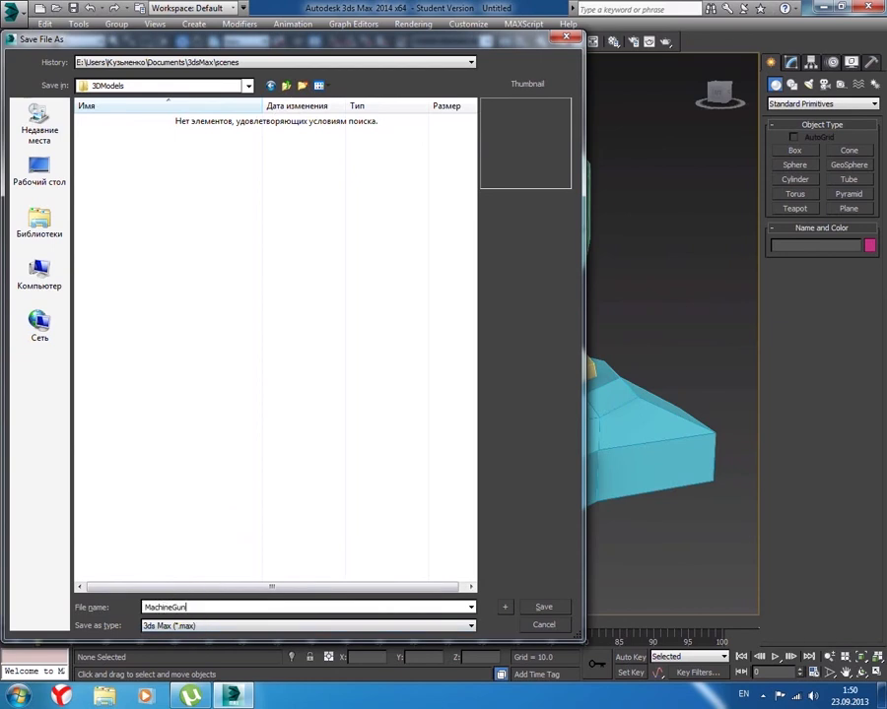
pyautogui.press('Return')
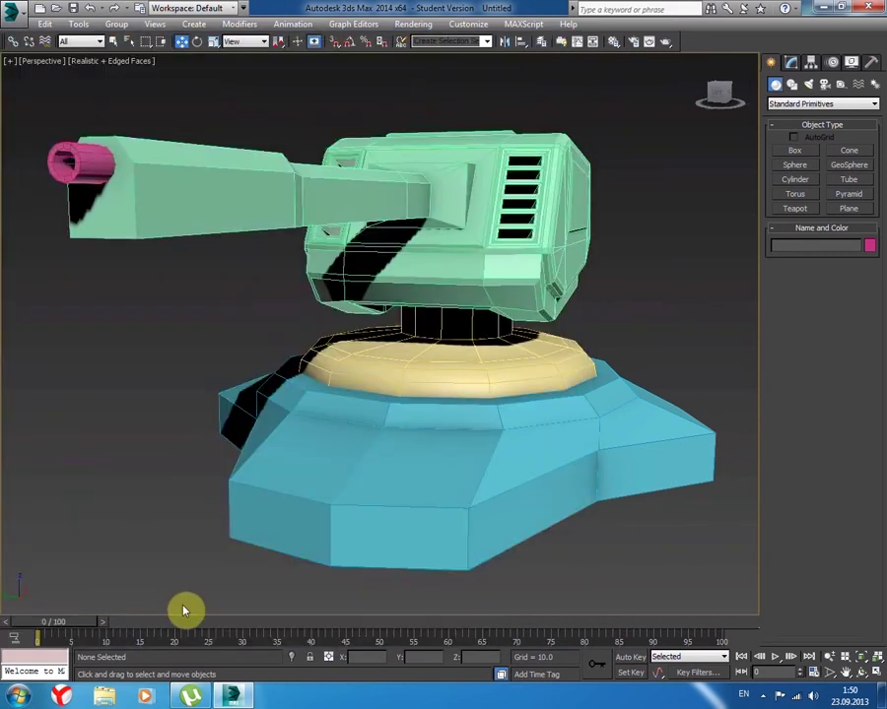
# - Use Edit Geometry Attach on TowerHead to merge the yellow base ring into it
pyautogui.click(540, 258)
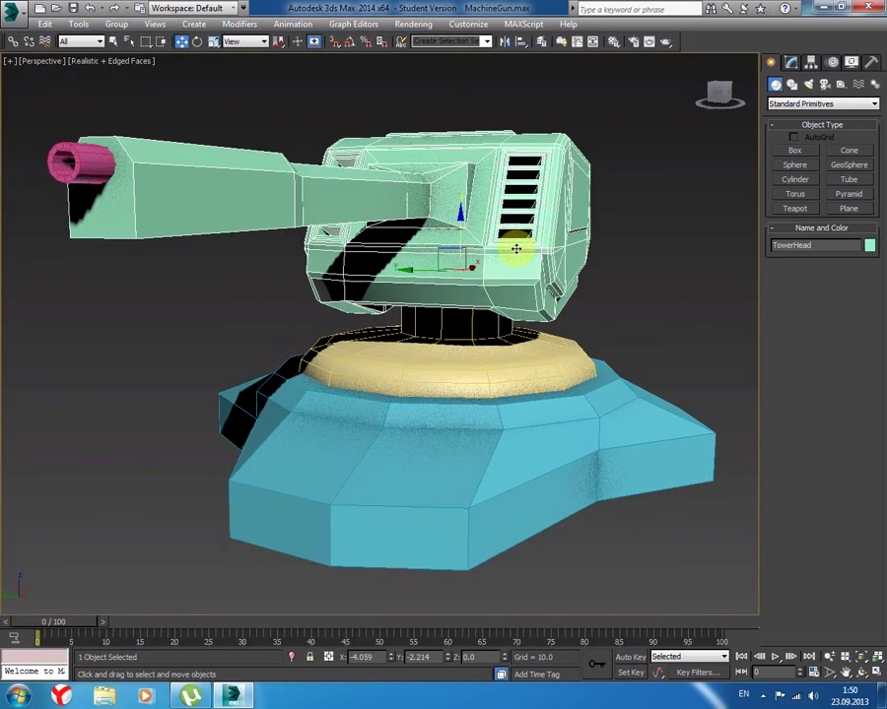
pyautogui.click(793, 63)
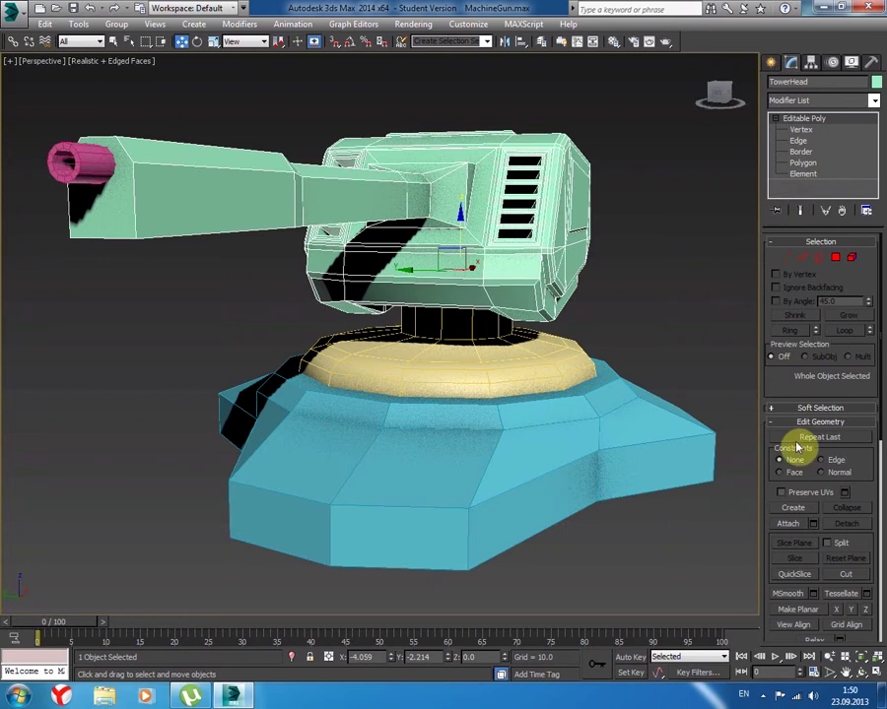
pyautogui.click(789, 523)
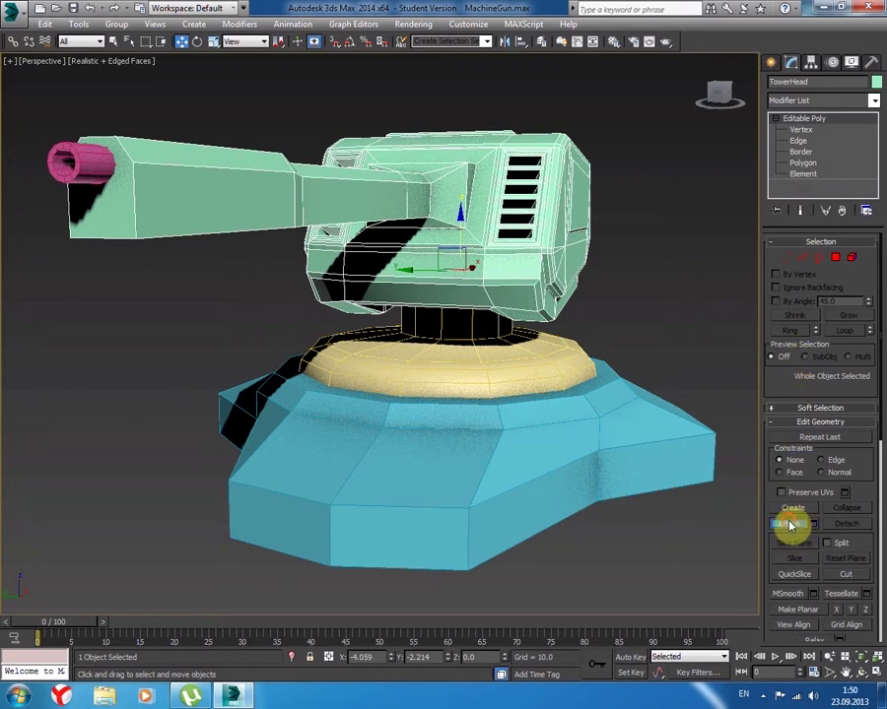
pyautogui.click(471, 325)
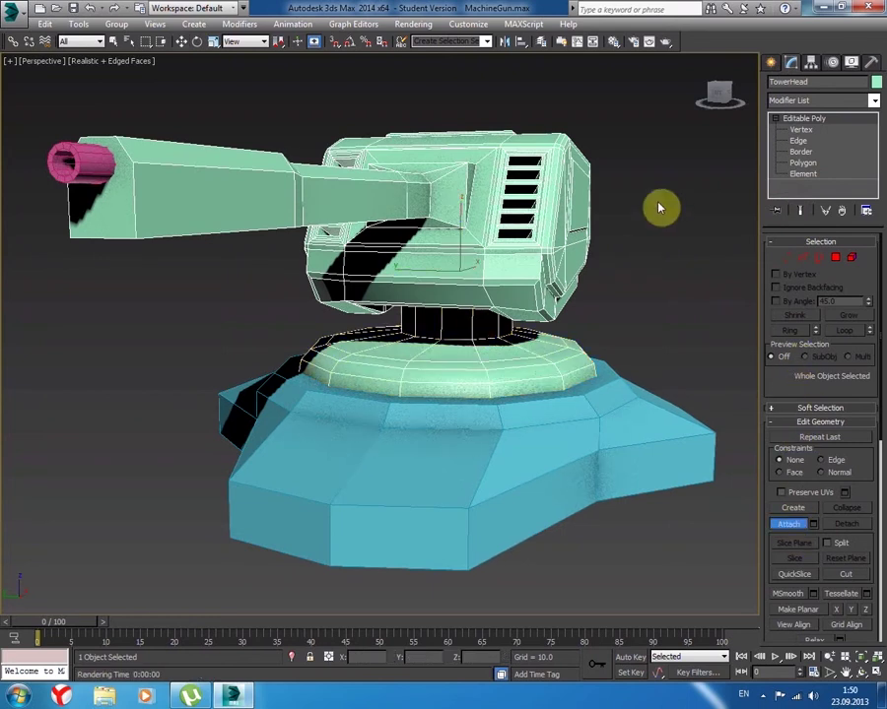
pyautogui.click(774, 62)
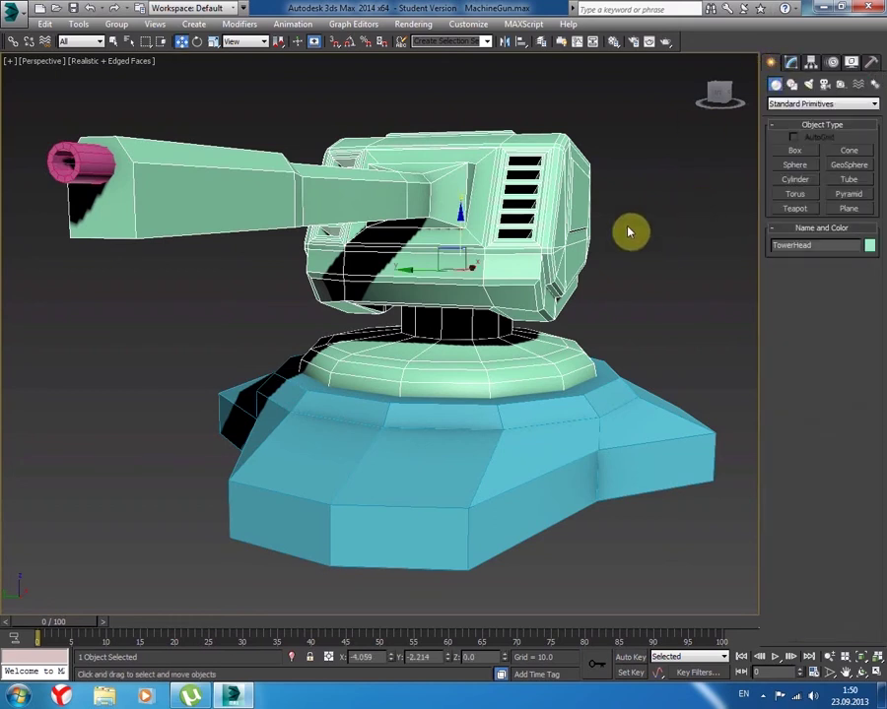
# - In Top view, slide TowerHead's pivot along X onto the turret head's turning centre
pyautogui.press('t')
pyautogui.moveTo(534, 311); pyautogui.dragTo(157, 257, button='middle')
pyautogui.click(811, 62)
pyautogui.click(811, 150)
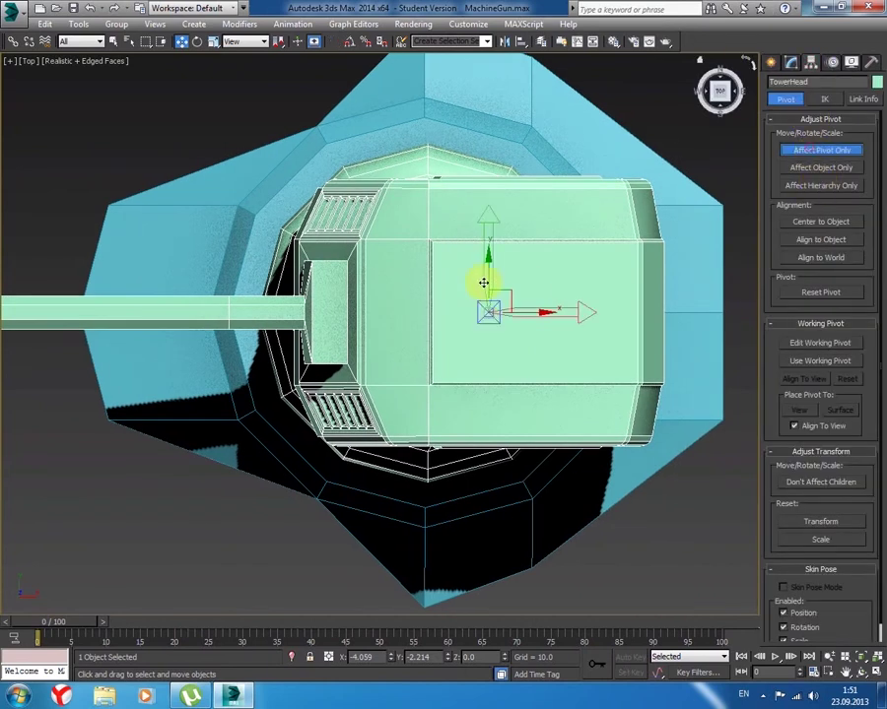
pyautogui.moveTo(535, 314); pyautogui.dragTo(478, 315)
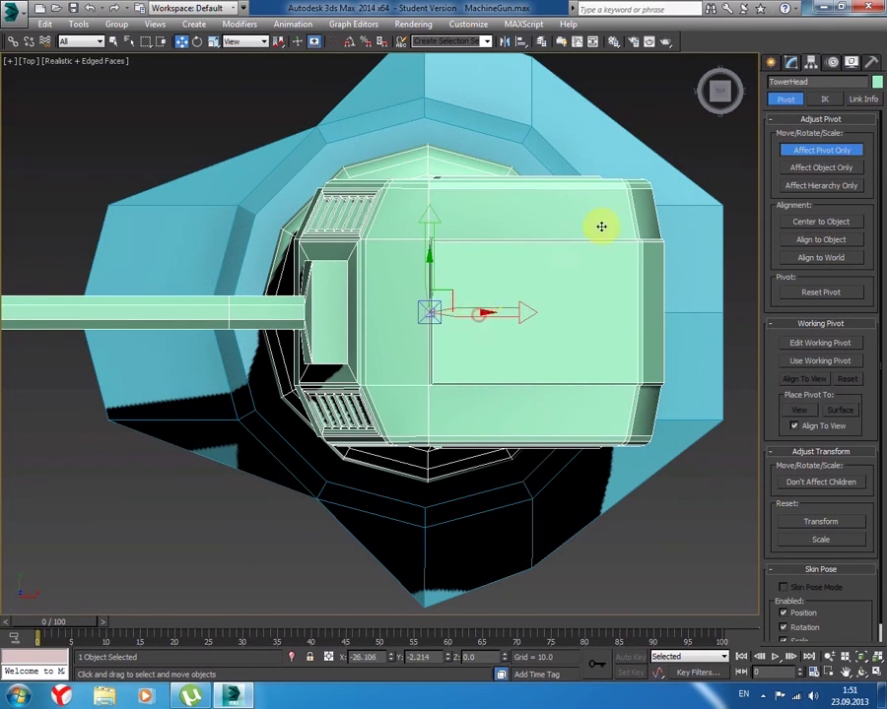
pyautogui.click(833, 222)
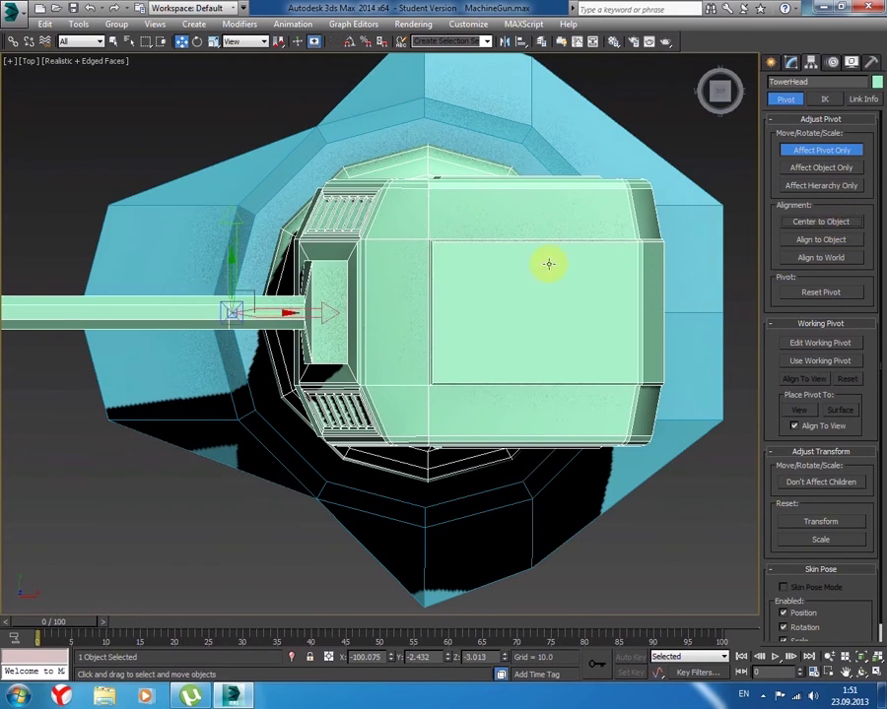
pyautogui.moveTo(296, 313)
pyautogui.mouseDown()
pyautogui.moveTo(491, 311)
pyautogui.moveTo(480, 311)
pyautogui.mouseUp()
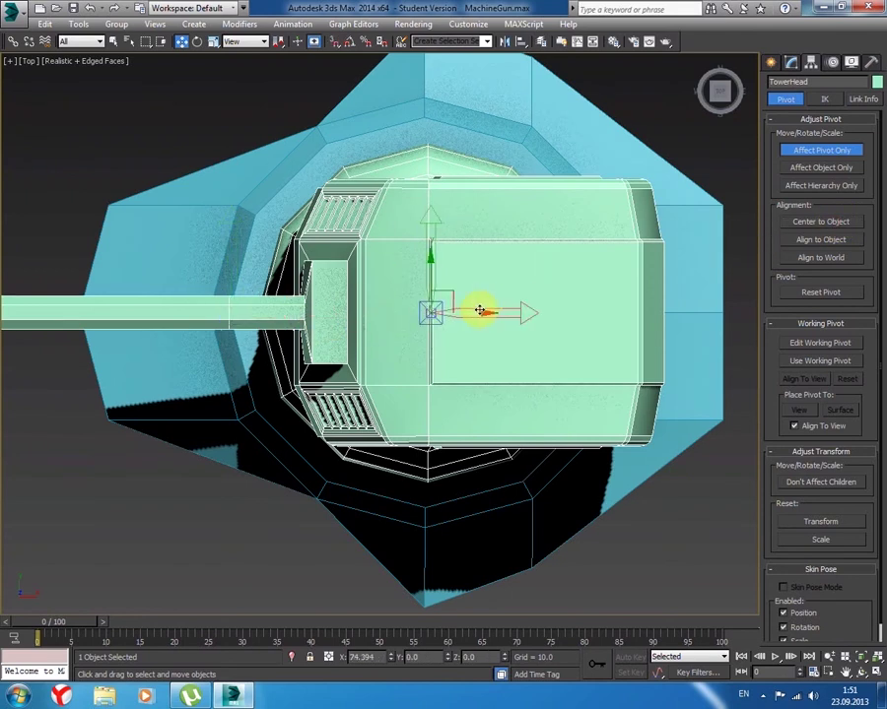
# - Reframe the turret head around its new pivot and turn off Affect Pivot Only
pyautogui.scroll(4, 448, 310)
pyautogui.scroll(4, 433, 300)
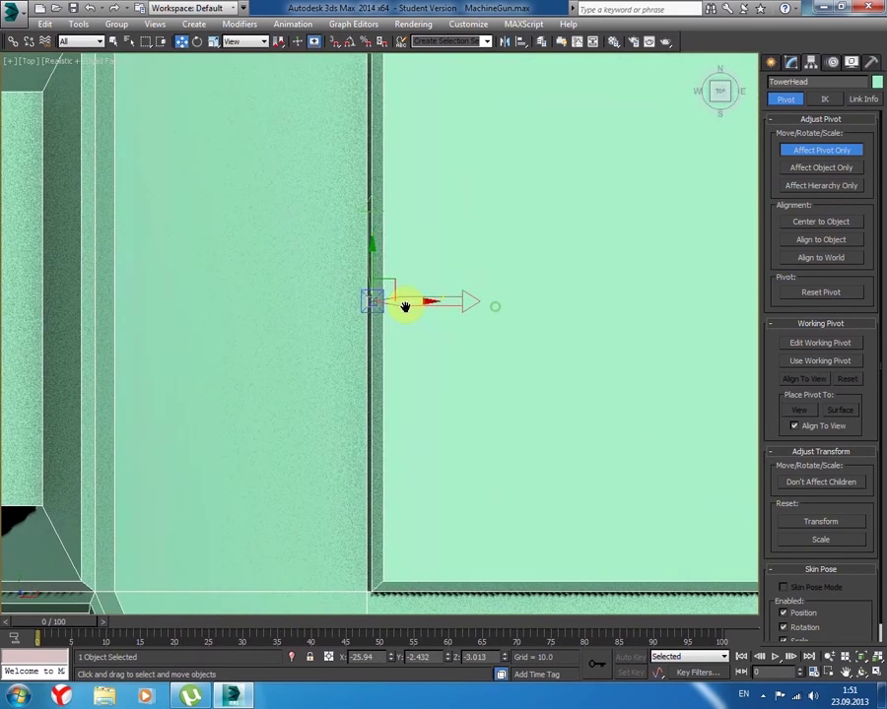
pyautogui.moveTo(418, 317); pyautogui.dragTo(382, 493, button='middle')
pyautogui.scroll(-2, 362, 460)
pyautogui.moveTo(372, 371); pyautogui.dragTo(355, 289, button='middle')
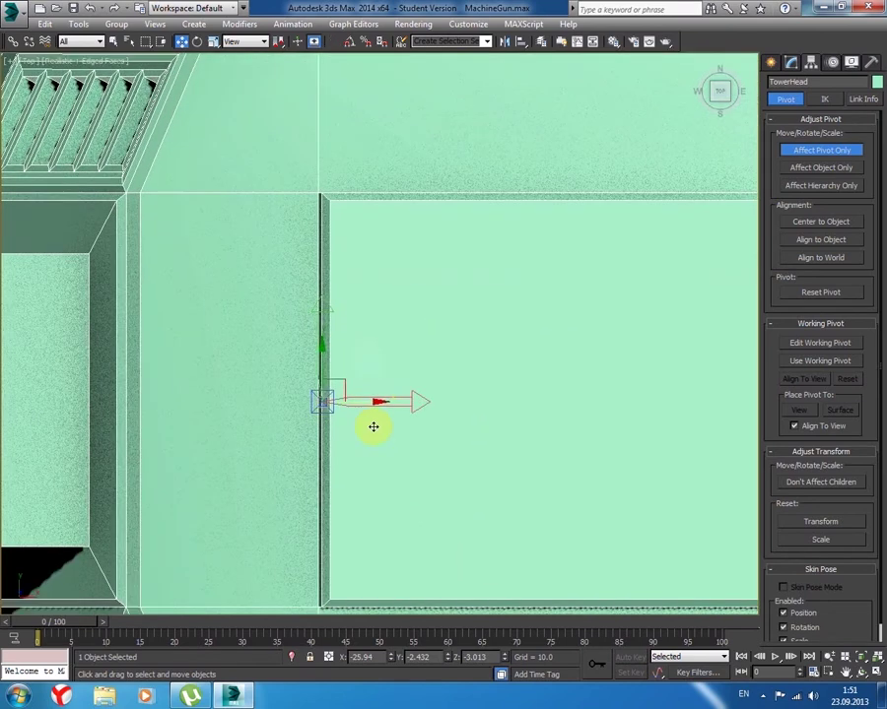
pyautogui.scroll(-2, 374, 399)
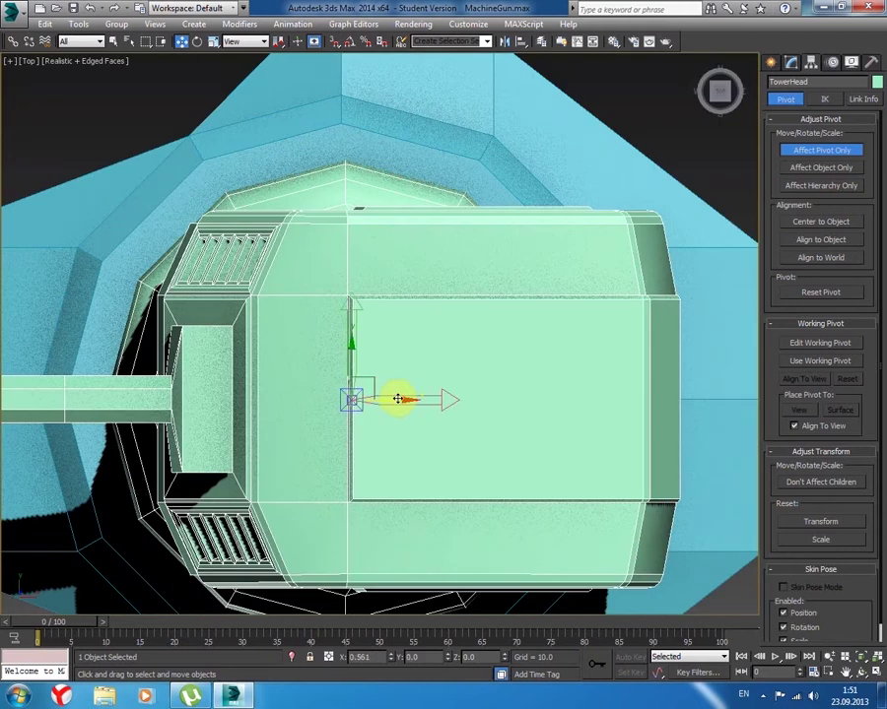
pyautogui.moveTo(435, 415); pyautogui.dragTo(411, 294, button='middle')
pyautogui.click(773, 61)
# - Test-rotate TowerHead about its vertical axis atop TowerOpora, then return it to 0
pyautogui.click(197, 43)
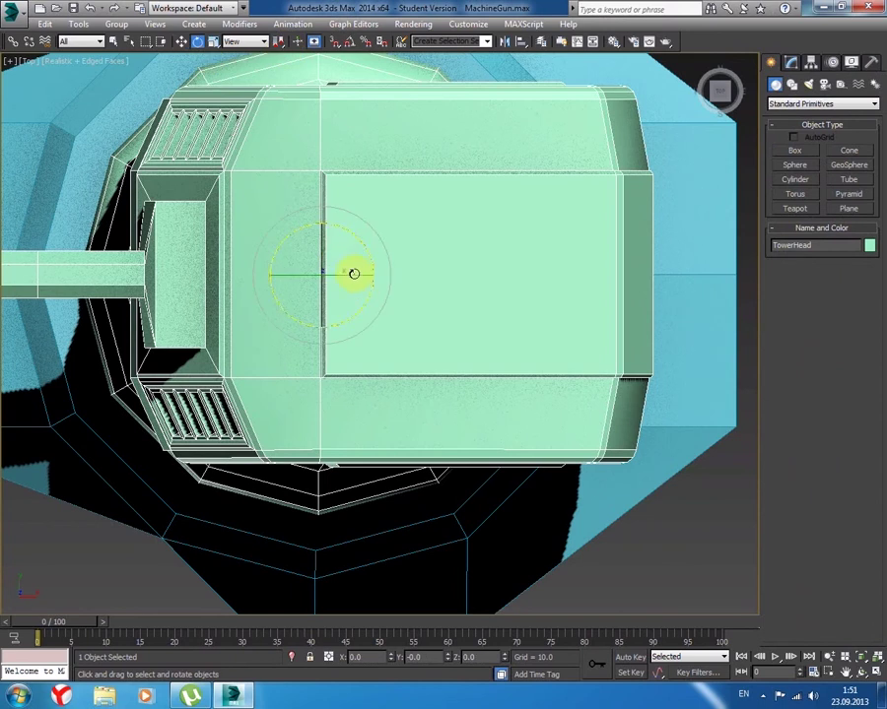
pyautogui.moveTo(358, 311); pyautogui.dragTo(366, 290)
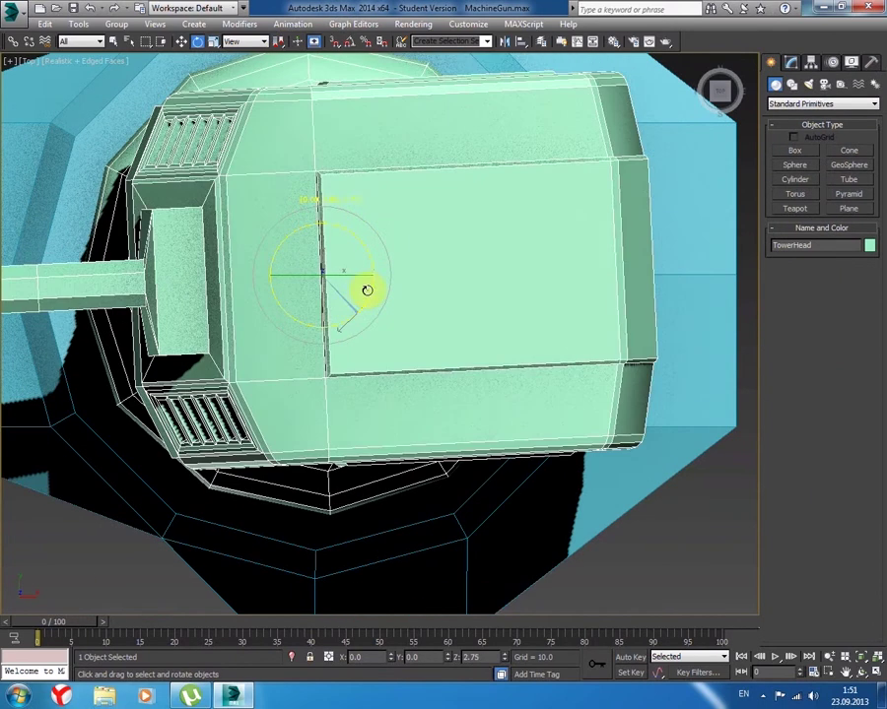
pyautogui.keyDown('alt'); pyautogui.moveTo(296, 524); pyautogui.dragTo(318, 441, button='middle'); pyautogui.keyUp('alt')
pyautogui.moveTo(299, 258)
pyautogui.mouseDown()
pyautogui.moveTo(468, 226)
pyautogui.moveTo(790, 264)
pyautogui.moveTo(689, 267)
pyautogui.moveTo(779, 279)
pyautogui.moveTo(871, 243)
pyautogui.moveTo(165, 204)
pyautogui.moveTo(278, 195)
pyautogui.moveTo(231, 310)
pyautogui.mouseUp()
pyautogui.moveTo(231, 309); pyautogui.dragTo(441, 325, button='middle')
pyautogui.scroll(-4, 440, 325)
pyautogui.click(566, 303)
pyautogui.moveTo(251, 379)
pyautogui.keyDown('alt'); pyautogui.mouseDown(button='middle')
pyautogui.moveTo(283, 382)
pyautogui.moveTo(266, 367)
pyautogui.moveTo(396, 370)
pyautogui.mouseUp(button='middle'); pyautogui.keyUp('alt')
pyautogui.click(438, 304)
pyautogui.click(651, 192)
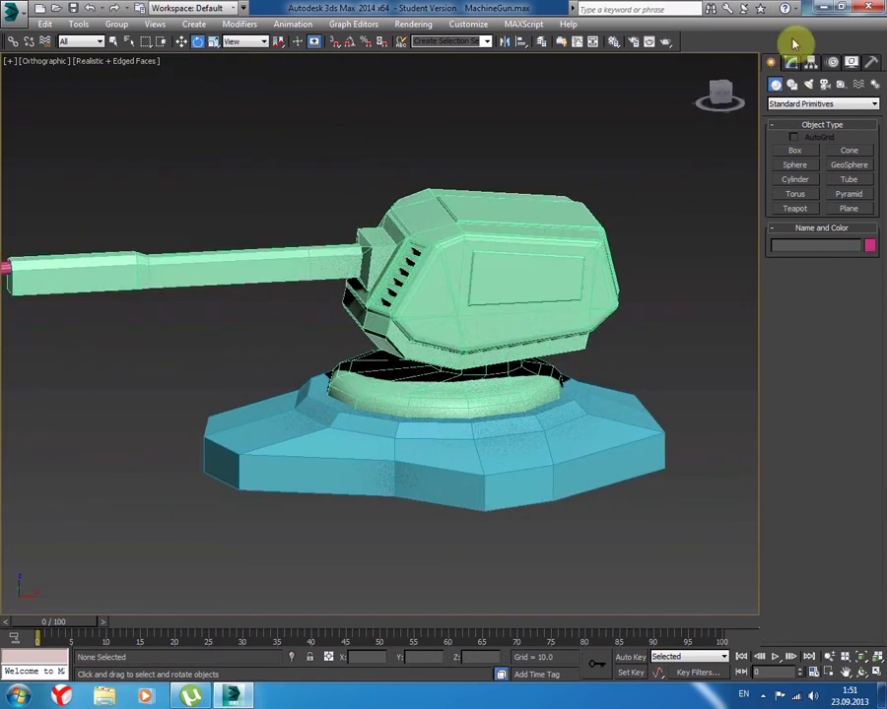
# - Select TowerHead with Affect Pivot Only on and frame it in Top view
pyautogui.click(811, 61)
pyautogui.click(475, 263)
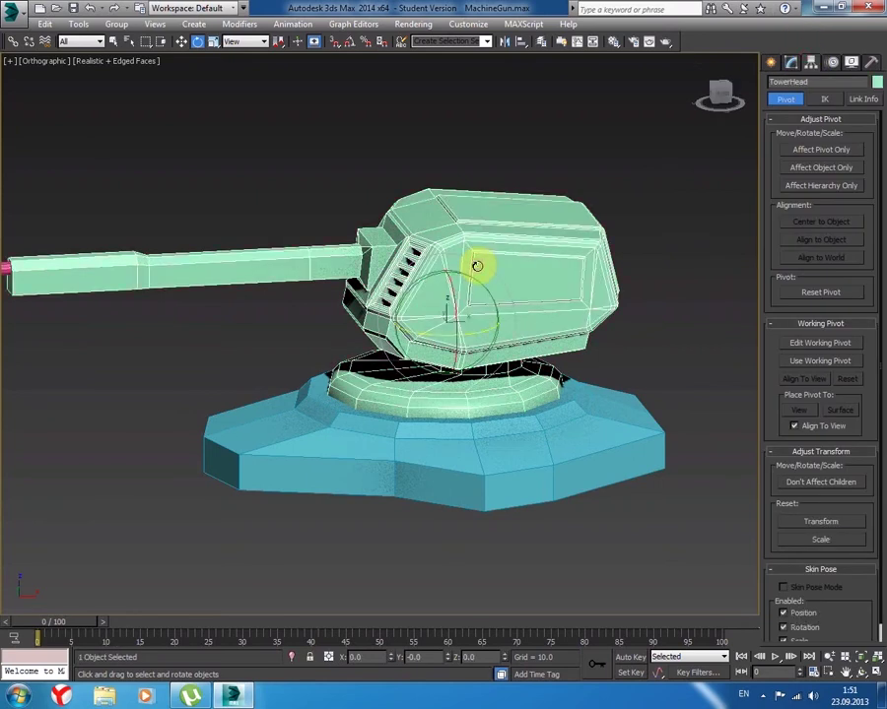
pyautogui.click(806, 147)
pyautogui.keyDown('alt'); pyautogui.moveTo(548, 208); pyautogui.dragTo(440, 234, button='middle'); pyautogui.keyUp('alt')
pyautogui.moveTo(299, 232)
pyautogui.keyDown('alt'); pyautogui.mouseDown(button='middle')
pyautogui.moveTo(290, 251)
pyautogui.moveTo(344, 331)
pyautogui.mouseUp(button='middle'); pyautogui.keyUp('alt')
pyautogui.scroll(2, 291, 252)
pyautogui.scroll(2, 296, 247)
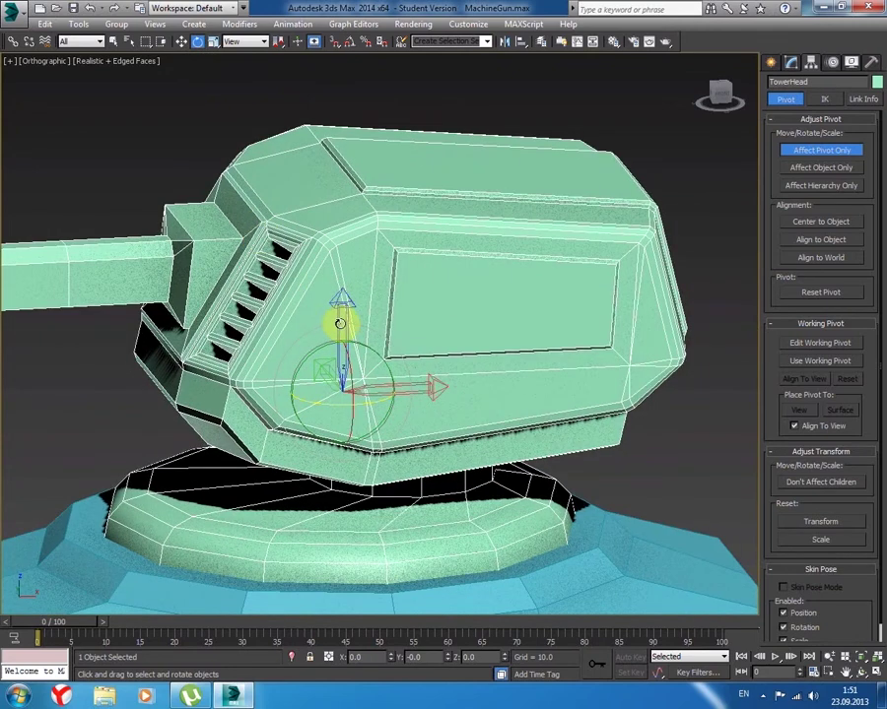
pyautogui.press('t')
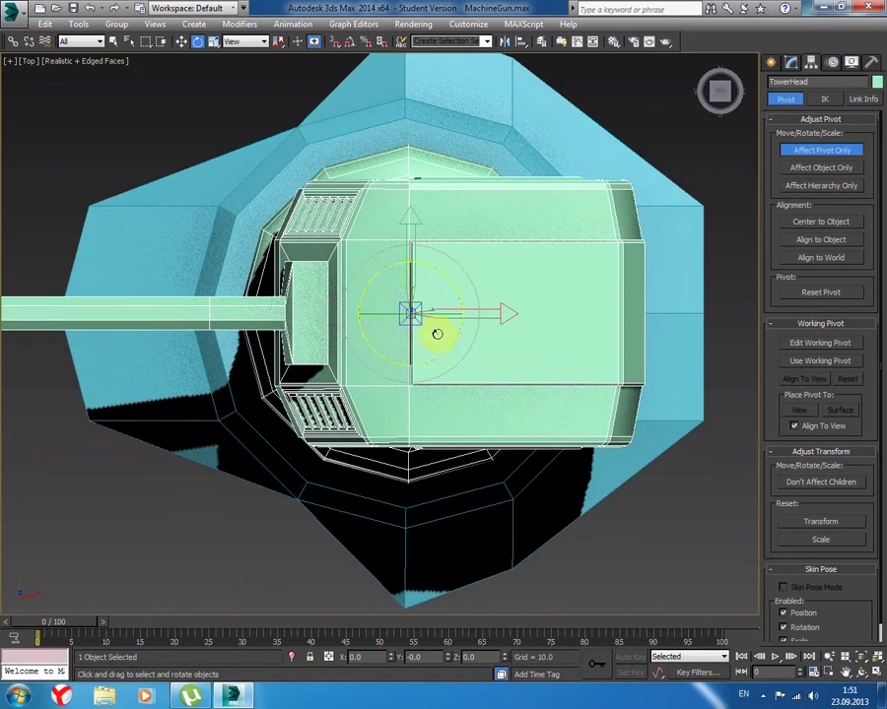
# - With Angle Snap, rotate TowerHead's pivot to 90 on X and -90 on Z along the barrel
pyautogui.click(350, 41)
pyautogui.moveTo(406, 292); pyautogui.dragTo(361, 310)
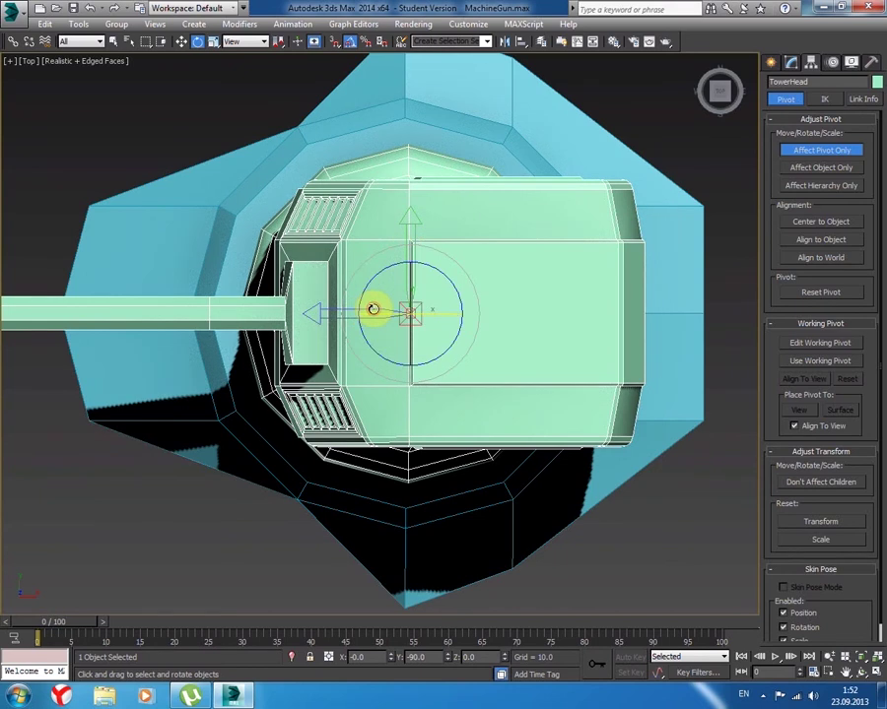
pyautogui.moveTo(406, 283); pyautogui.dragTo(394, 338)
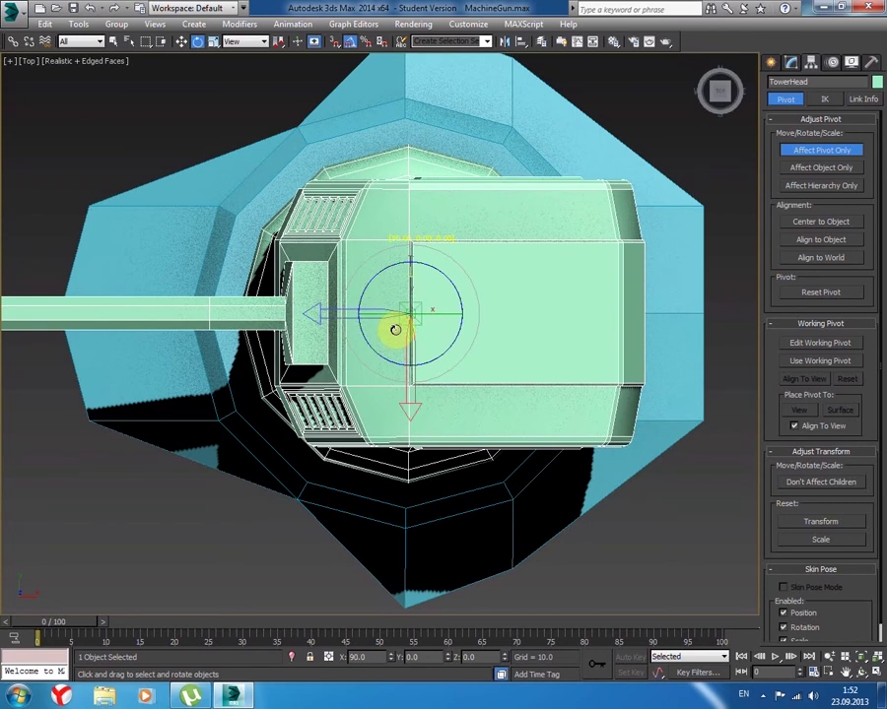
pyautogui.moveTo(259, 390)
pyautogui.mouseDown(button='middle')
pyautogui.moveTo(371, 370)
pyautogui.moveTo(214, 371)
pyautogui.moveTo(279, 374)
pyautogui.mouseUp(button='middle')
pyautogui.scroll(2, 370, 370)
pyautogui.click(268, 381)
pyautogui.click(750, 645)
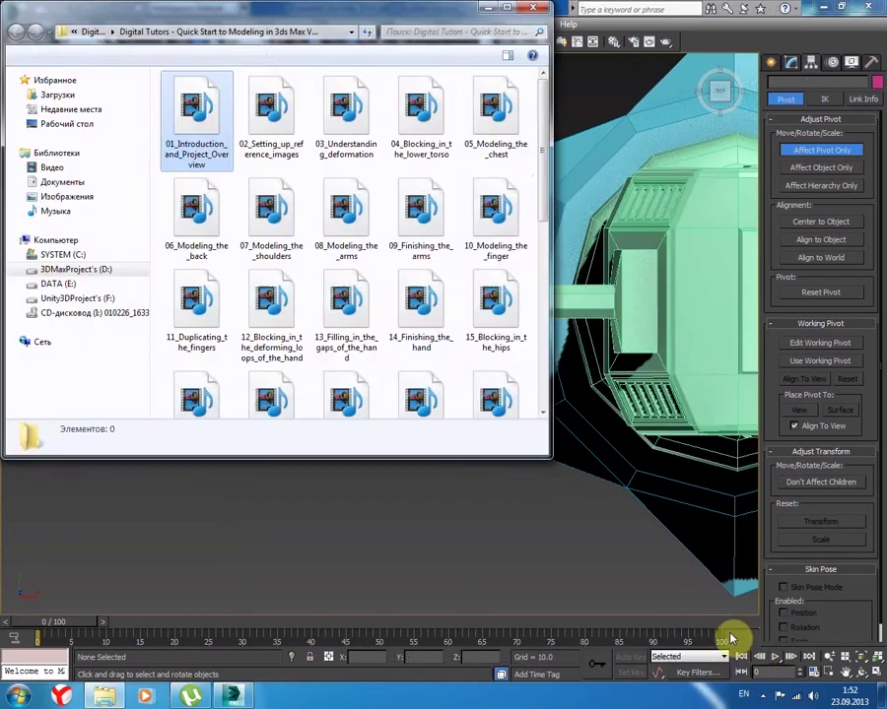
pyautogui.click(532, 6)
pyautogui.click(93, 295)
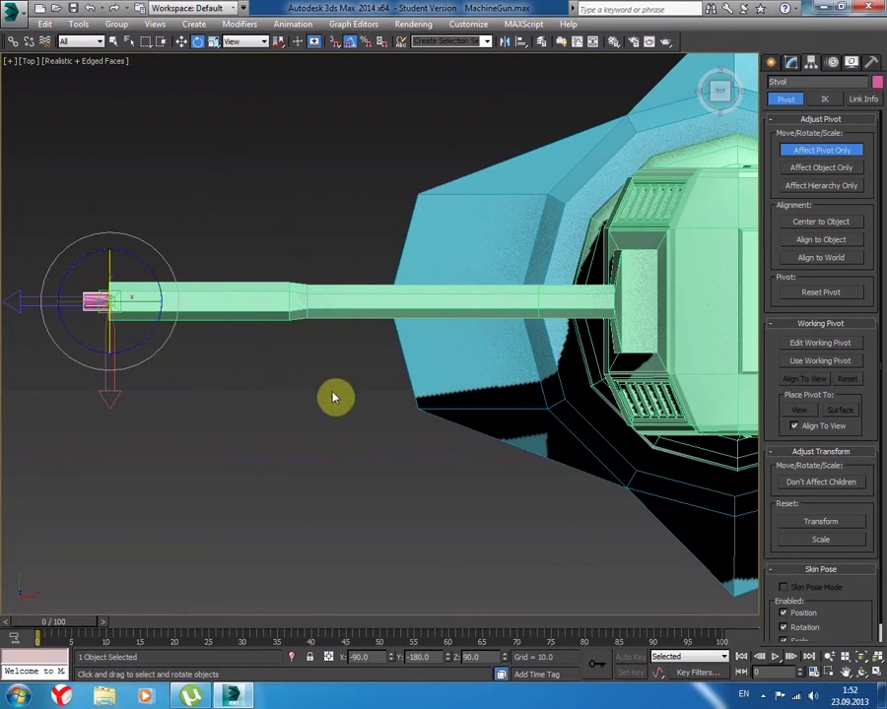
# - Select the TowerOpora base object below the turret head
pyautogui.moveTo(320, 382); pyautogui.dragTo(142, 368, button='middle')
pyautogui.click(480, 278)
pyautogui.moveTo(313, 373); pyautogui.dragTo(524, 376, button='middle')
pyautogui.click(528, 361)
pyautogui.moveTo(474, 414); pyautogui.dragTo(44, 400, button='middle')
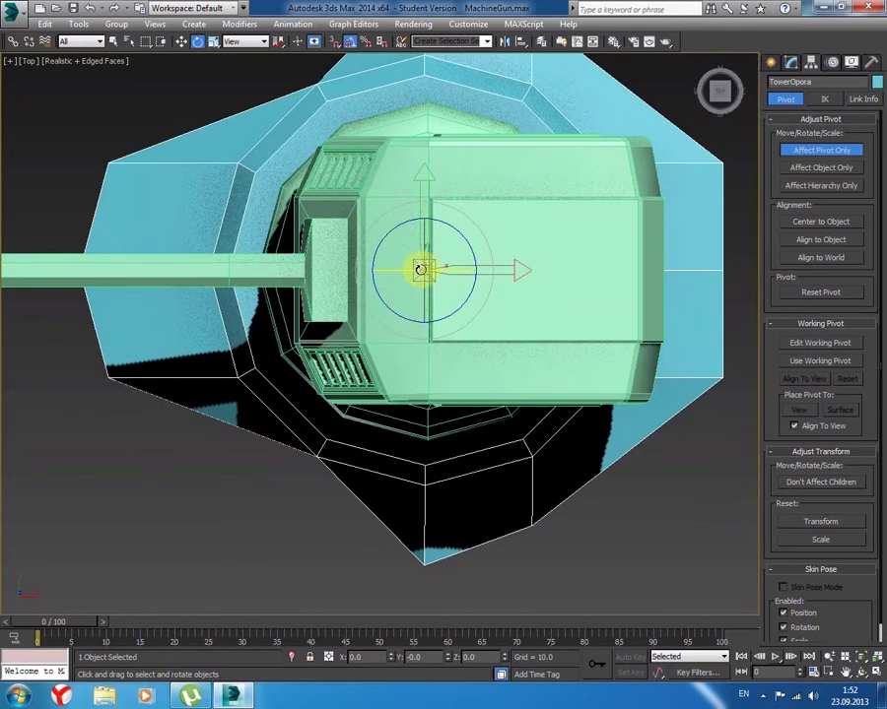
# - Rotate TowerOpora's pivot to 90 on X and -90 on Z, matching the head's pivot
pyautogui.moveTo(451, 269); pyautogui.dragTo(389, 271)
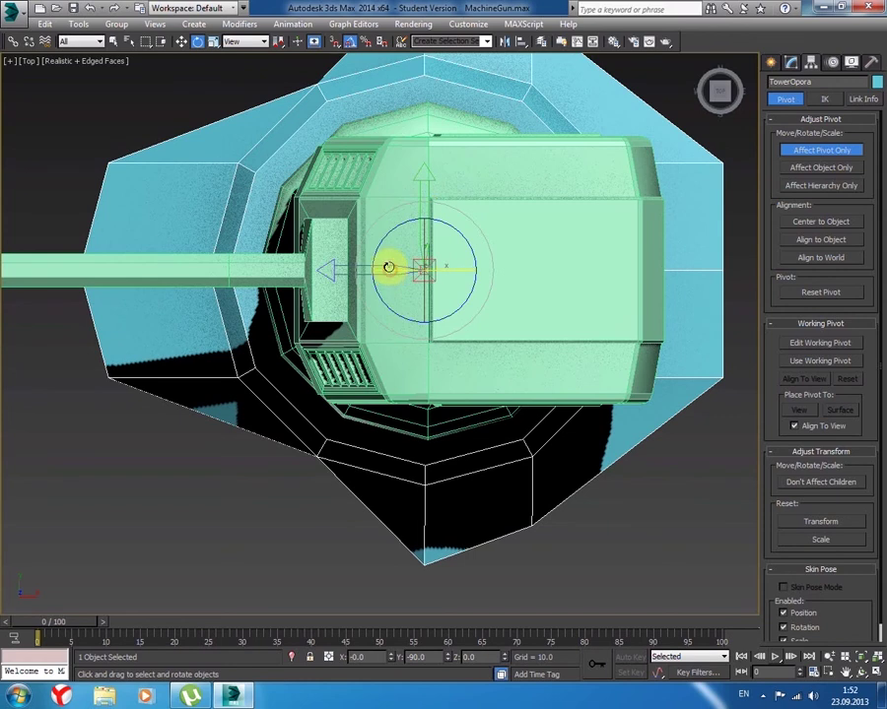
pyautogui.moveTo(425, 232); pyautogui.dragTo(415, 293)
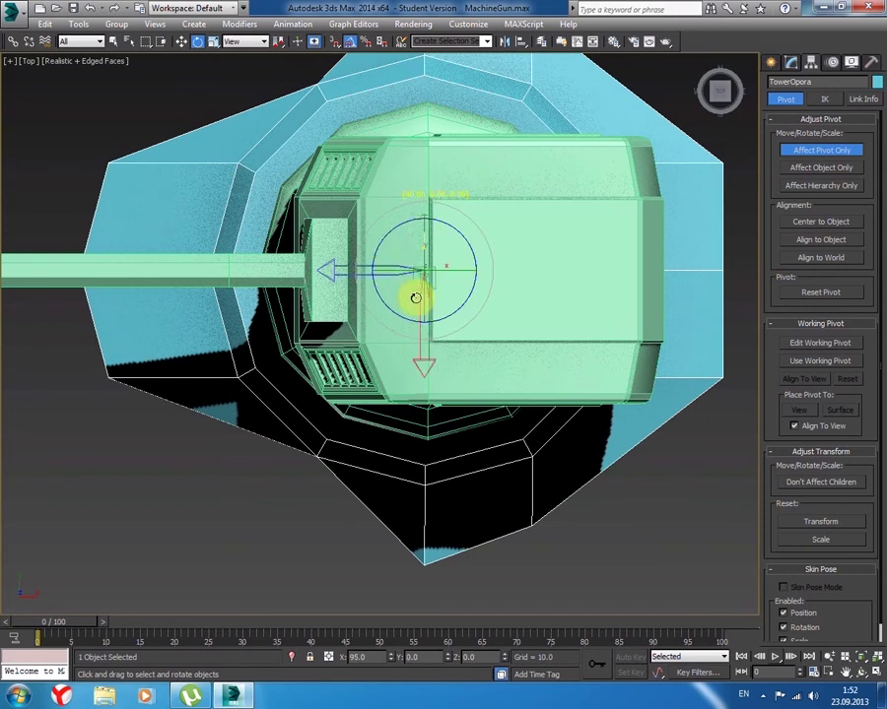
pyautogui.moveTo(418, 298); pyautogui.dragTo(420, 292)
pyautogui.moveTo(423, 234)
pyautogui.mouseDown()
pyautogui.moveTo(425, 266)
pyautogui.moveTo(402, 270)
pyautogui.mouseUp()
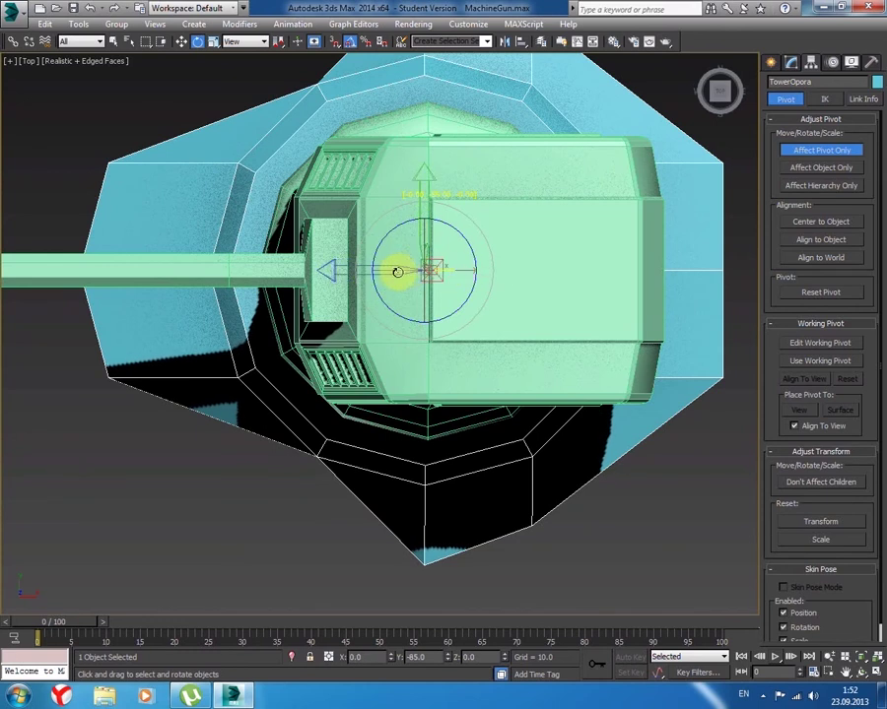
pyautogui.moveTo(401, 278); pyautogui.dragTo(400, 272)
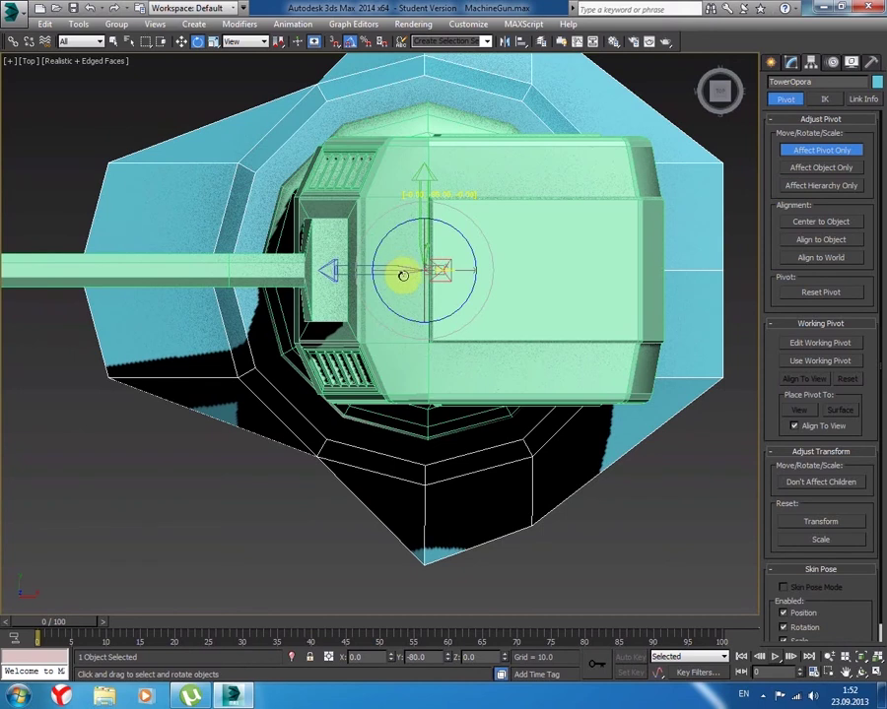
pyautogui.moveTo(391, 281); pyautogui.dragTo(396, 285)
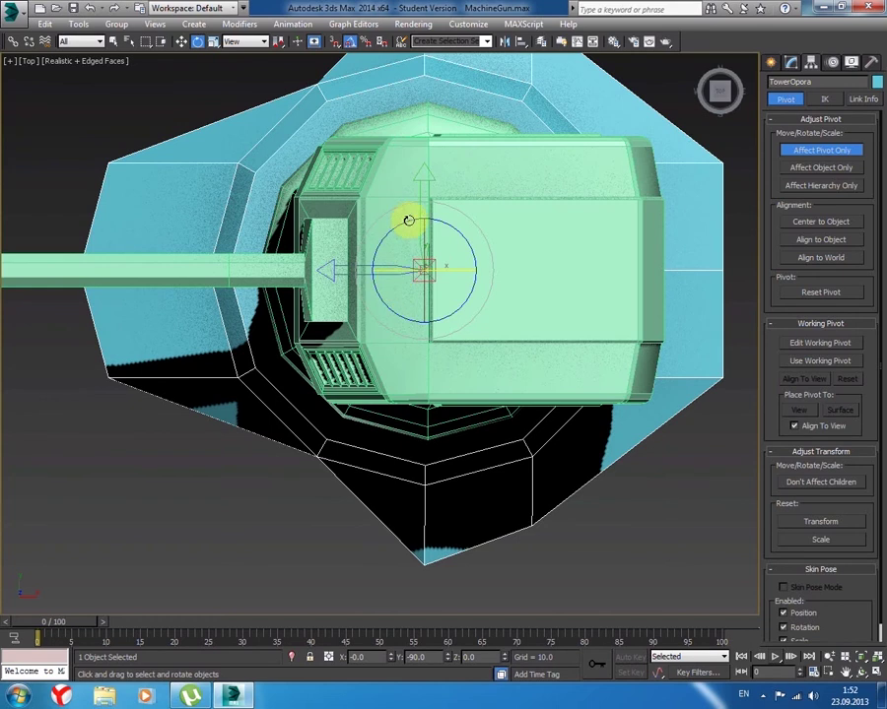
pyautogui.moveTo(425, 230); pyautogui.dragTo(426, 291)
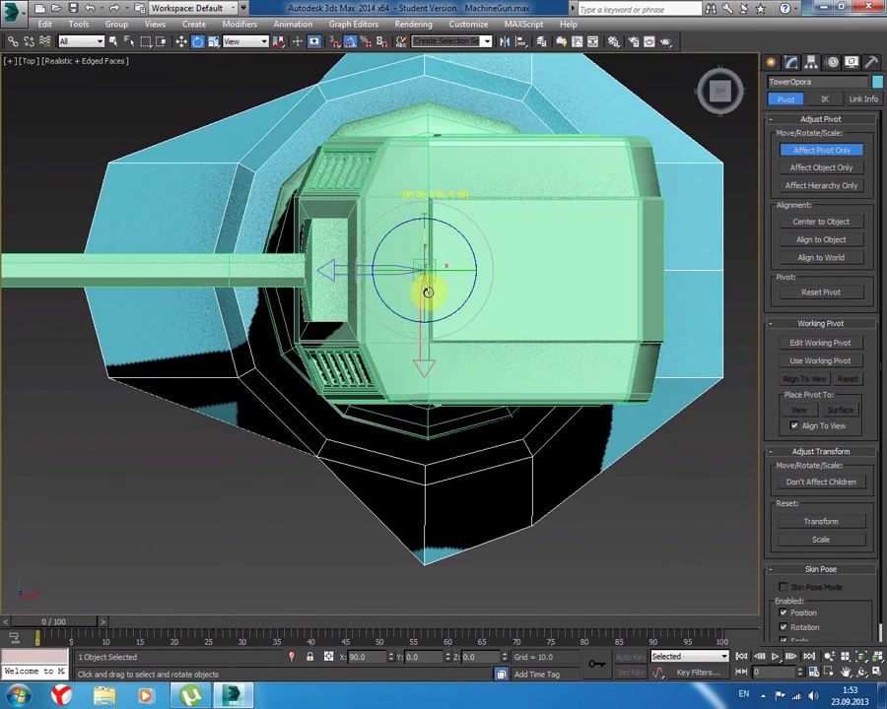
pyautogui.moveTo(180, 439)
pyautogui.mouseDown(button='middle')
pyautogui.moveTo(237, 415)
pyautogui.moveTo(304, 408)
pyautogui.mouseUp(button='middle')
pyautogui.scroll(-2, 146, 347)
pyautogui.scroll(2, 152, 306)
# - Move Stvol's pivot to its front tip, about X -267.089, Y -2.233, Z 38.634
pyautogui.click(166, 299)
pyautogui.moveTo(149, 332); pyautogui.dragTo(262, 345, button='middle')
pyautogui.click(180, 45)
pyautogui.scroll(1, 244, 274)
pyautogui.scroll(3, 303, 304)
pyautogui.moveTo(303, 304); pyautogui.dragTo(211, 305, button='middle')
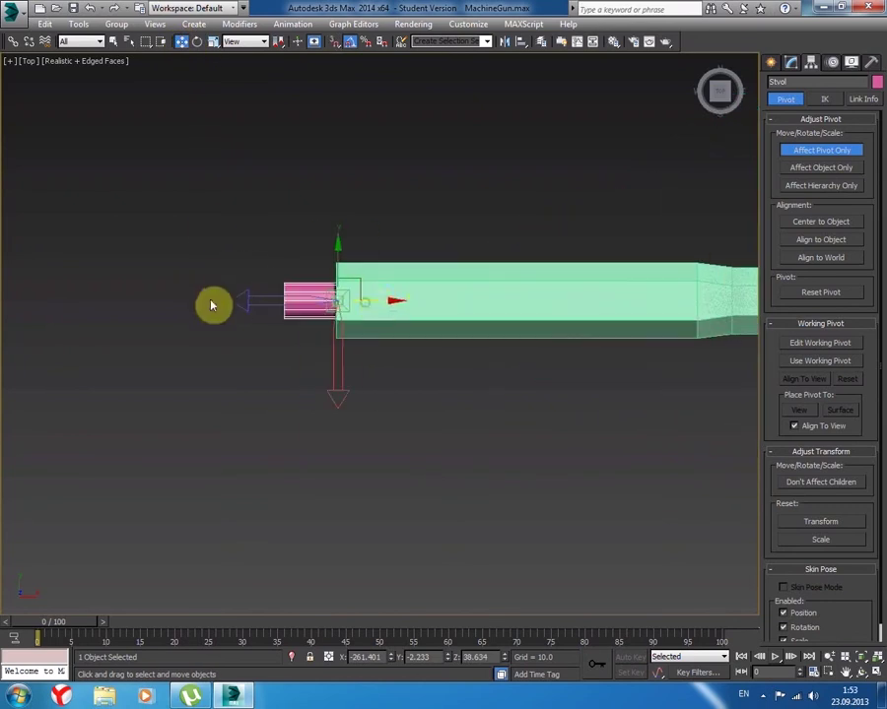
pyautogui.moveTo(388, 338); pyautogui.dragTo(263, 341, button='middle')
pyautogui.scroll(-1, 263, 341)
pyautogui.scroll(-1, 263, 341)
pyautogui.moveTo(392, 360); pyautogui.dragTo(154, 361, button='middle')
pyautogui.scroll(-1, 155, 360)
pyautogui.scroll(-1, 174, 361)
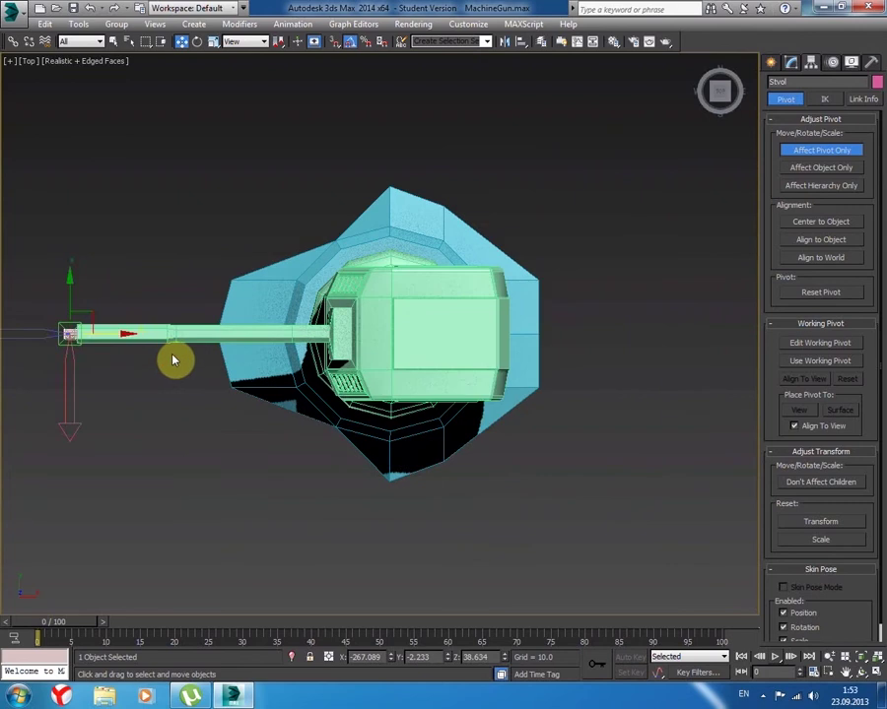
pyautogui.click(167, 227)
pyautogui.moveTo(168, 227); pyautogui.dragTo(262, 211, button='middle')
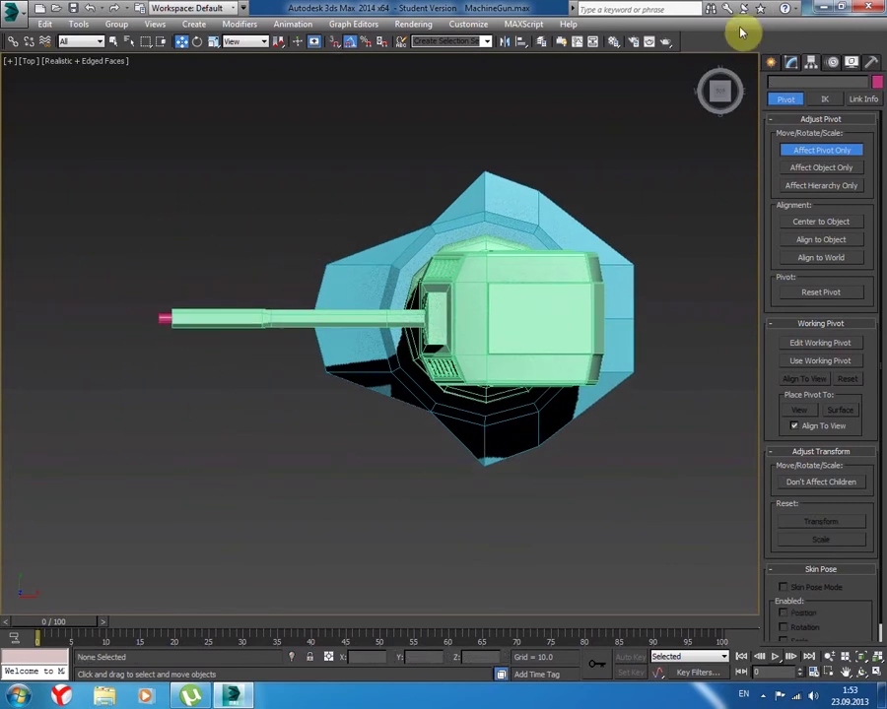
# - Leave Affect Pivot Only and link the Stvol barrel as a child of TowerHead
pyautogui.click(771, 62)
pyautogui.click(13, 41)
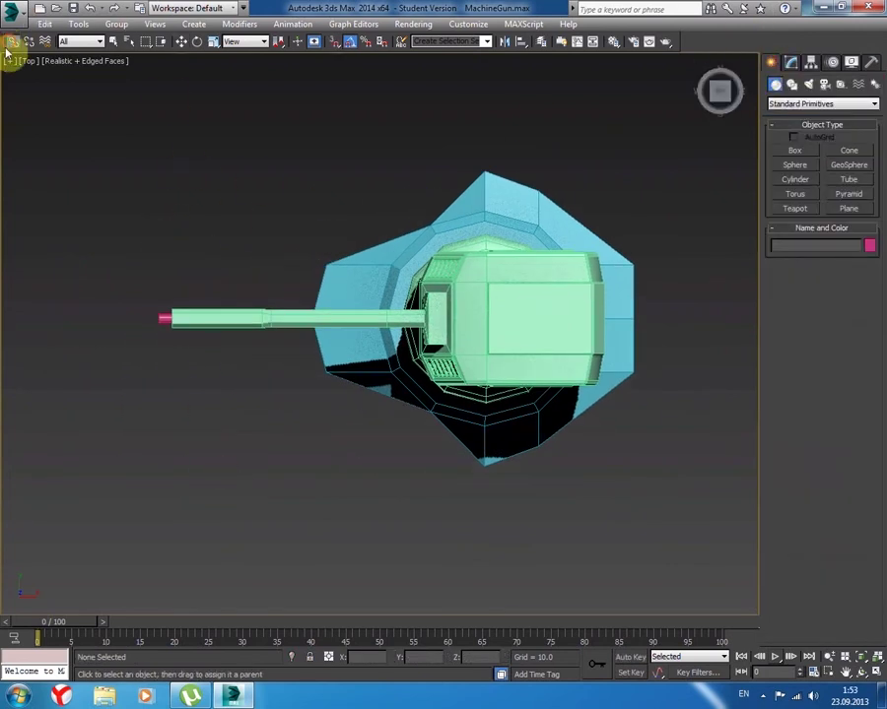
pyautogui.click(161, 322)
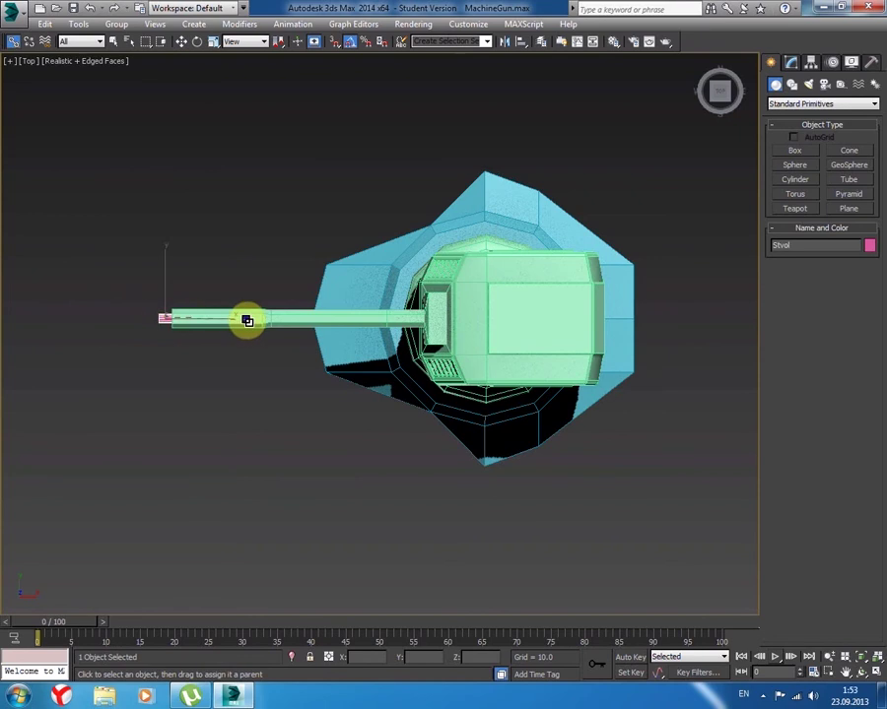
pyautogui.click(271, 240)
# - Rotate TowerHead to -60 on Z, confirming the barrel swings with it
pyautogui.click(465, 396)
pyautogui.click(197, 42)
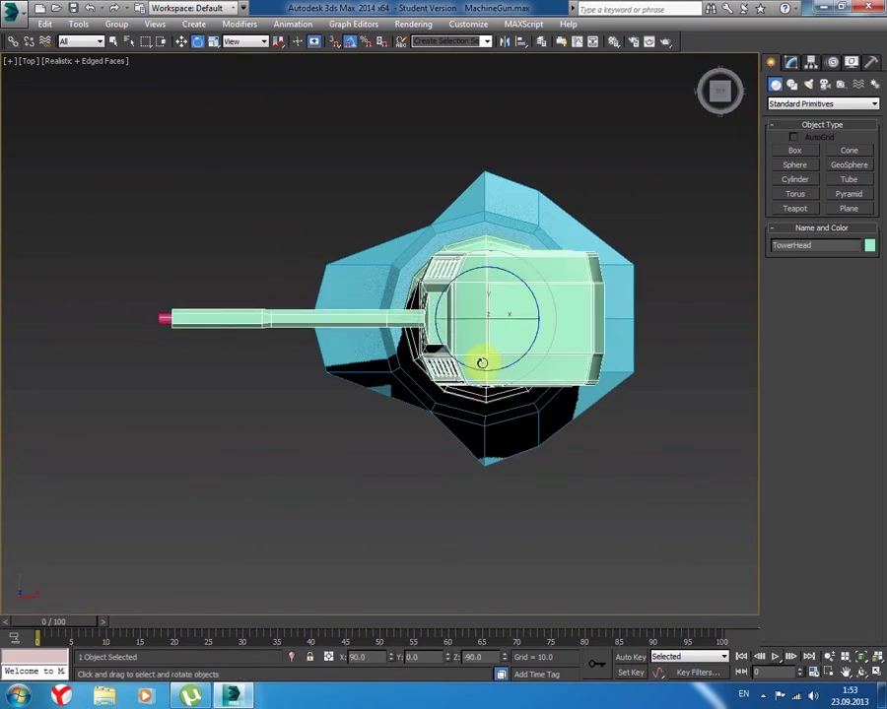
pyautogui.moveTo(489, 370); pyautogui.dragTo(510, 319)
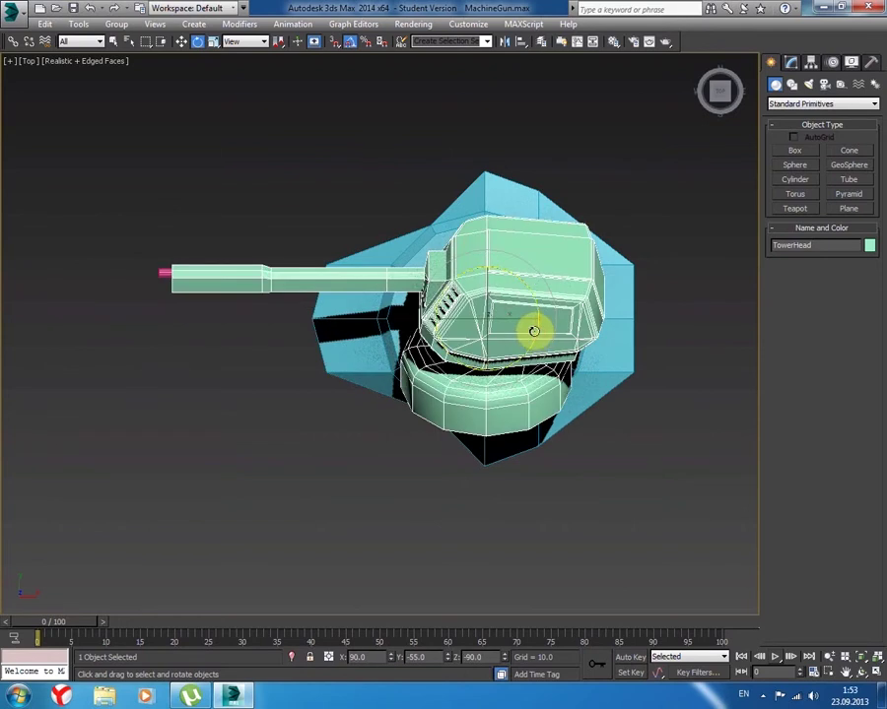
pyautogui.moveTo(532, 313)
pyautogui.mouseDown()
pyautogui.moveTo(525, 358)
pyautogui.moveTo(516, 287)
pyautogui.mouseUp()
# - In Perspective view, turn TowerHead about Z so the barrel faces front-left, and zoom out to frame it
pyautogui.press('p')
pyautogui.moveTo(436, 370)
pyautogui.keyDown('alt'); pyautogui.mouseDown(button='middle')
pyautogui.moveTo(431, 355)
pyautogui.moveTo(461, 257)
pyautogui.moveTo(467, 360)
pyautogui.mouseUp(button='middle'); pyautogui.keyUp('alt')
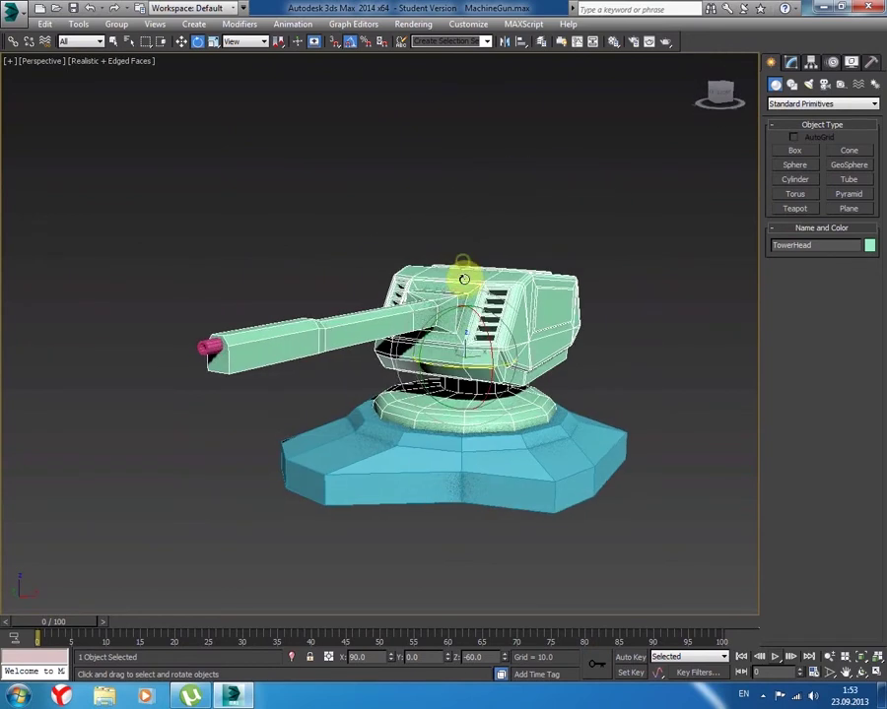
pyautogui.moveTo(466, 367)
pyautogui.mouseDown()
pyautogui.moveTo(486, 370)
pyautogui.moveTo(339, 256)
pyautogui.mouseUp()
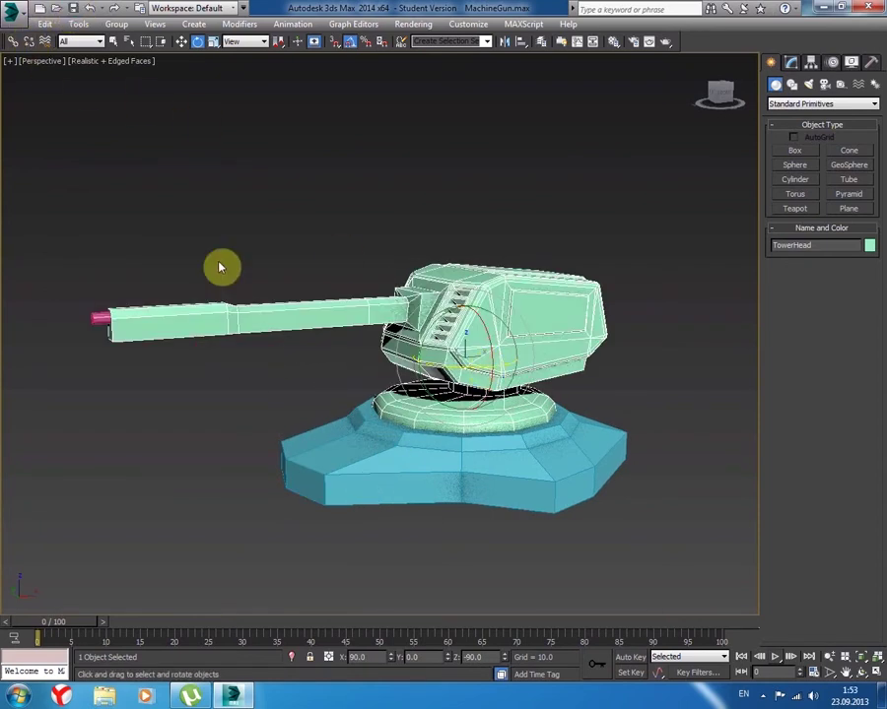
pyautogui.moveTo(455, 366)
pyautogui.mouseDown()
pyautogui.moveTo(510, 368)
pyautogui.moveTo(484, 364)
pyautogui.moveTo(494, 366)
pyautogui.moveTo(431, 396)
pyautogui.moveTo(373, 386)
pyautogui.mouseUp()
pyautogui.scroll(3, 372, 386)
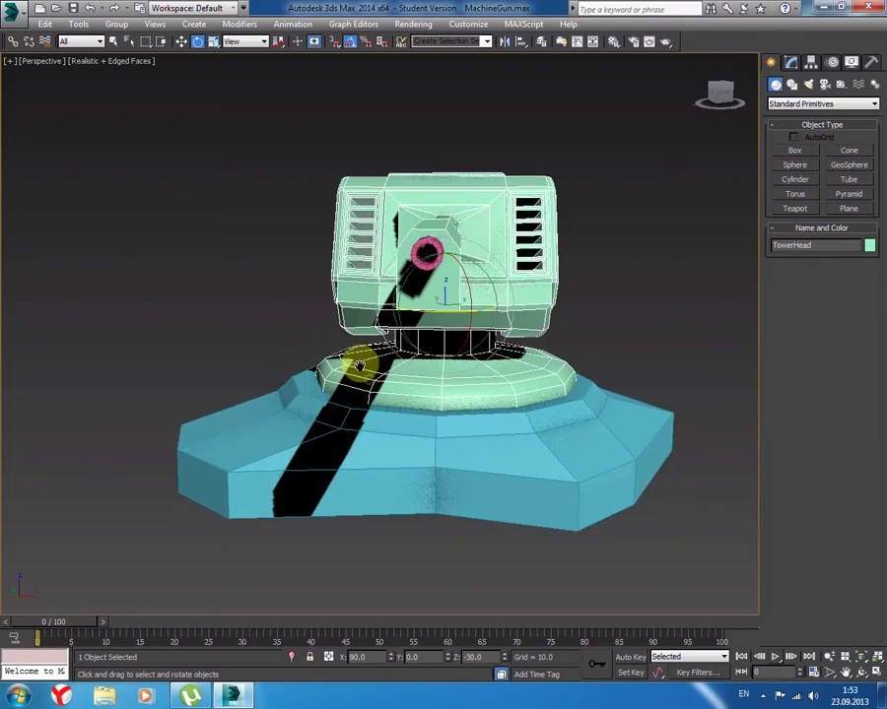
pyautogui.moveTo(414, 310)
pyautogui.mouseDown()
pyautogui.moveTo(423, 307)
pyautogui.moveTo(408, 304)
pyautogui.mouseUp()
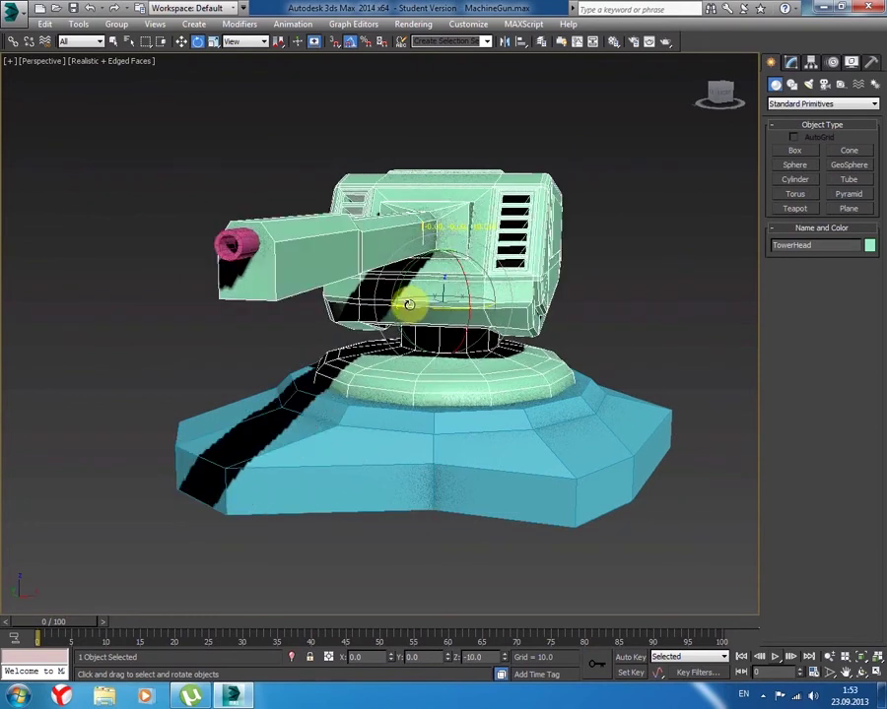
pyautogui.scroll(3, 412, 308)
pyautogui.scroll(2, 433, 325)
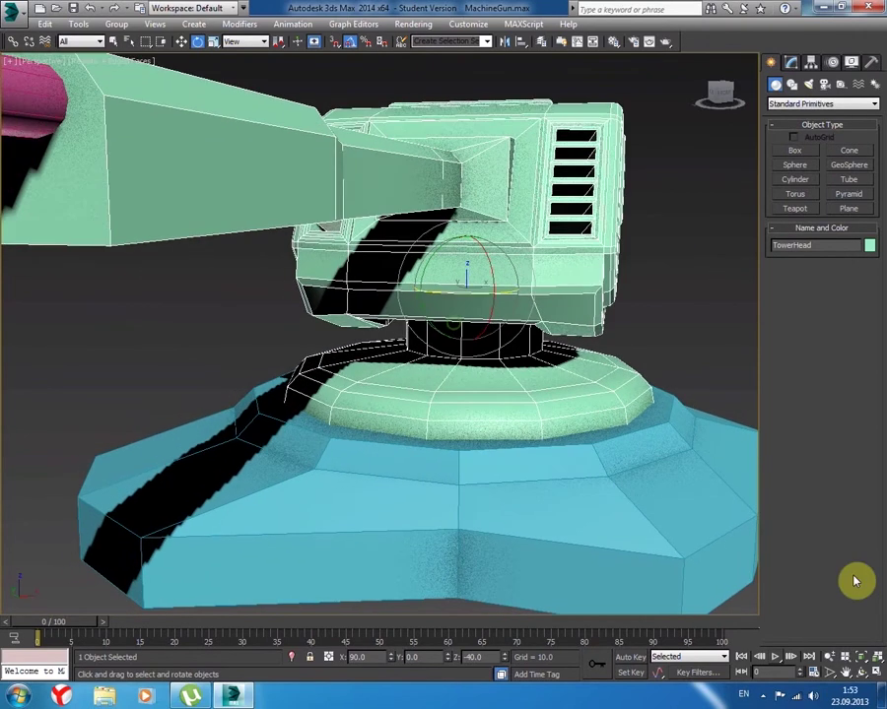
pyautogui.click(834, 657)
pyautogui.moveTo(552, 454)
pyautogui.mouseDown()
pyautogui.moveTo(555, 465)
pyautogui.moveTo(528, 440)
pyautogui.moveTo(558, 437)
pyautogui.moveTo(540, 429)
pyautogui.mouseUp()
pyautogui.moveTo(540, 429); pyautogui.dragTo(548, 426, button='middle')
# - Set the environment background colour to white, render the Perspective view, and open Save Image
pyautogui.press('8')
pyautogui.click(341, 178)
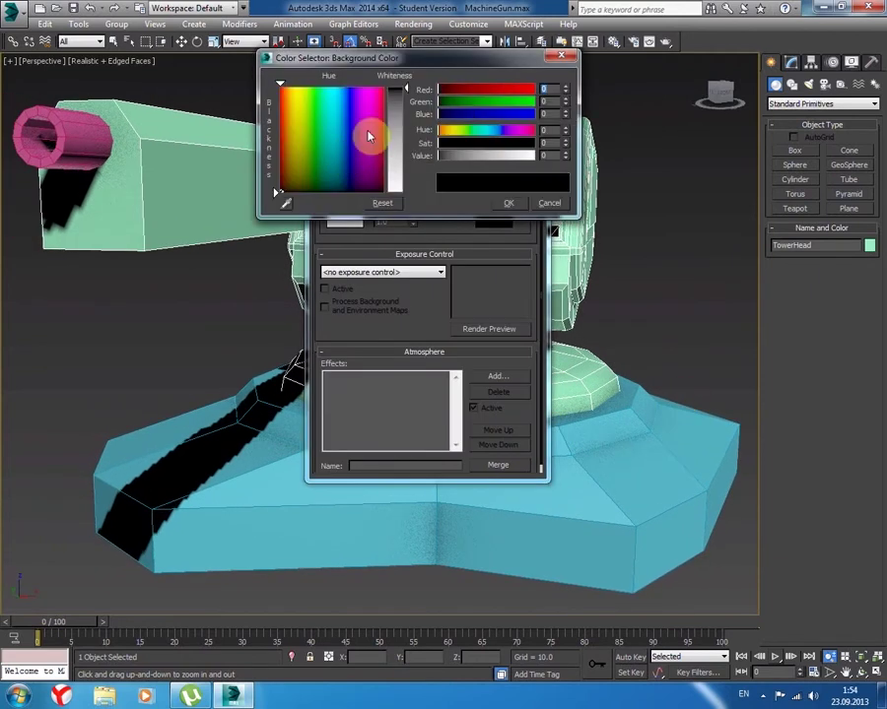
pyautogui.moveTo(471, 155); pyautogui.dragTo(537, 155)
pyautogui.click(505, 204)
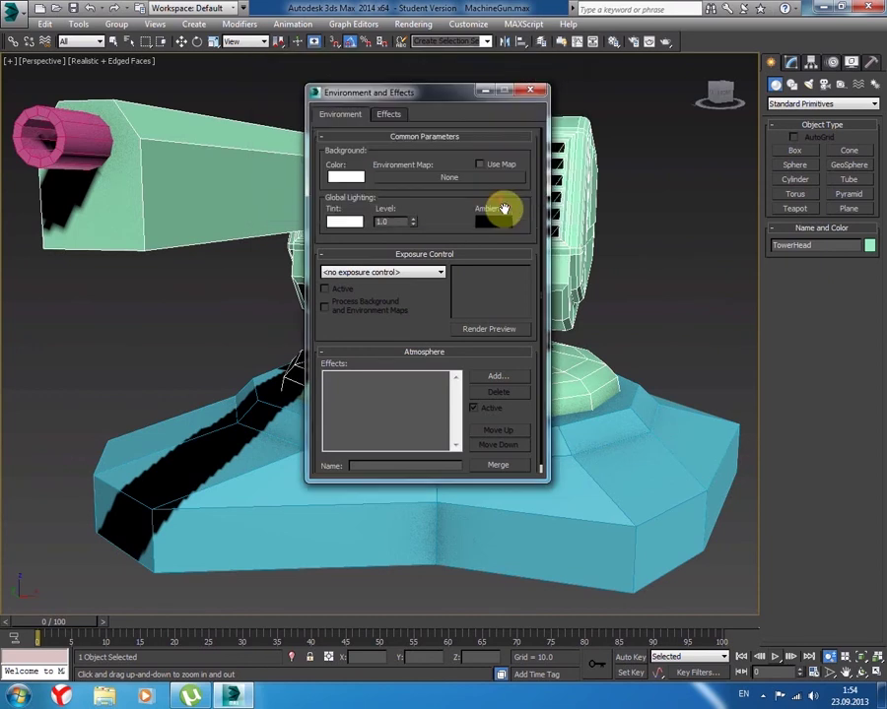
pyautogui.click(531, 91)
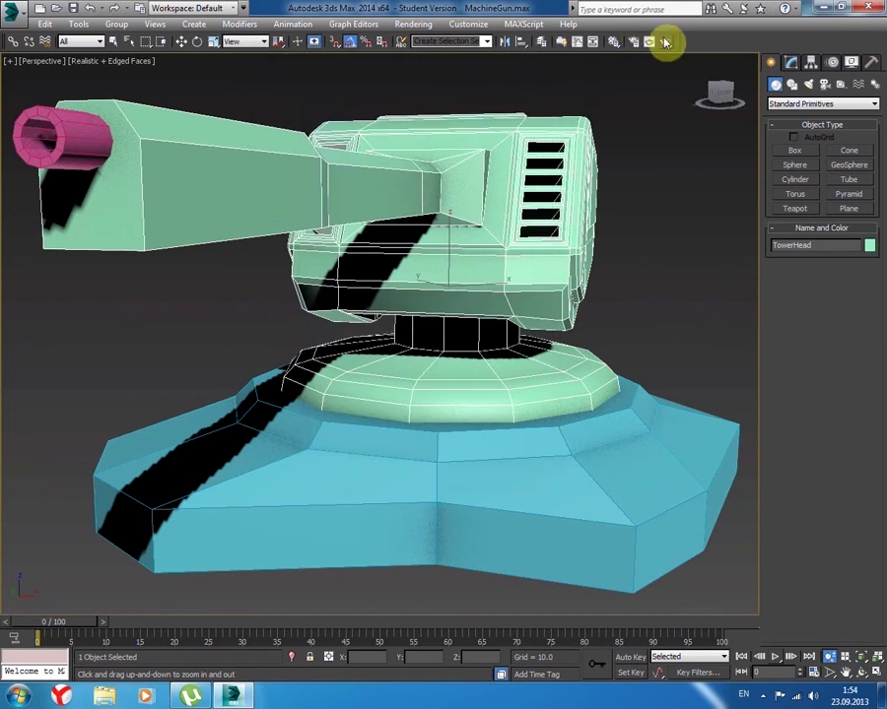
pyautogui.click(666, 43)
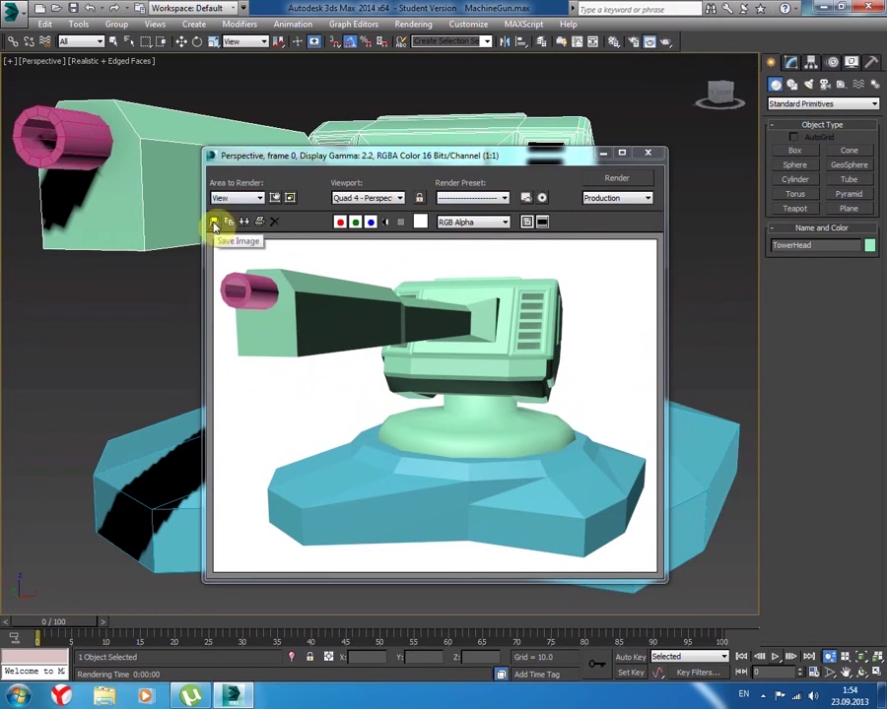
pyautogui.click(214, 225)
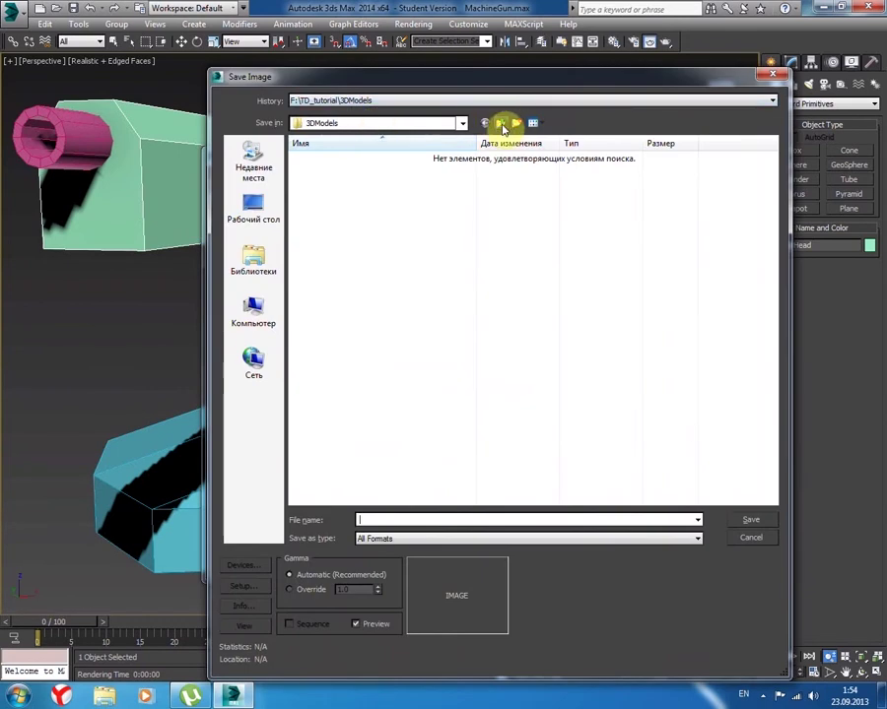
# - Create a new Image's folder in TD_tutorial and enter it
pyautogui.click(499, 125)
pyautogui.click(515, 123)
pyautogui.write('Images')
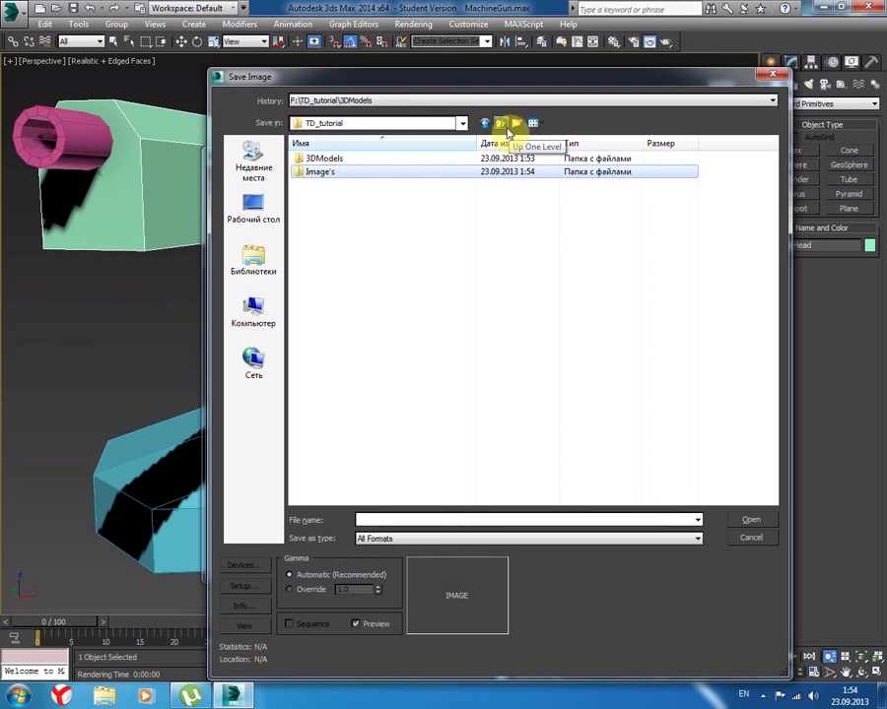
pyautogui.press('Return')
pyautogui.write('MachineGun_Concept')
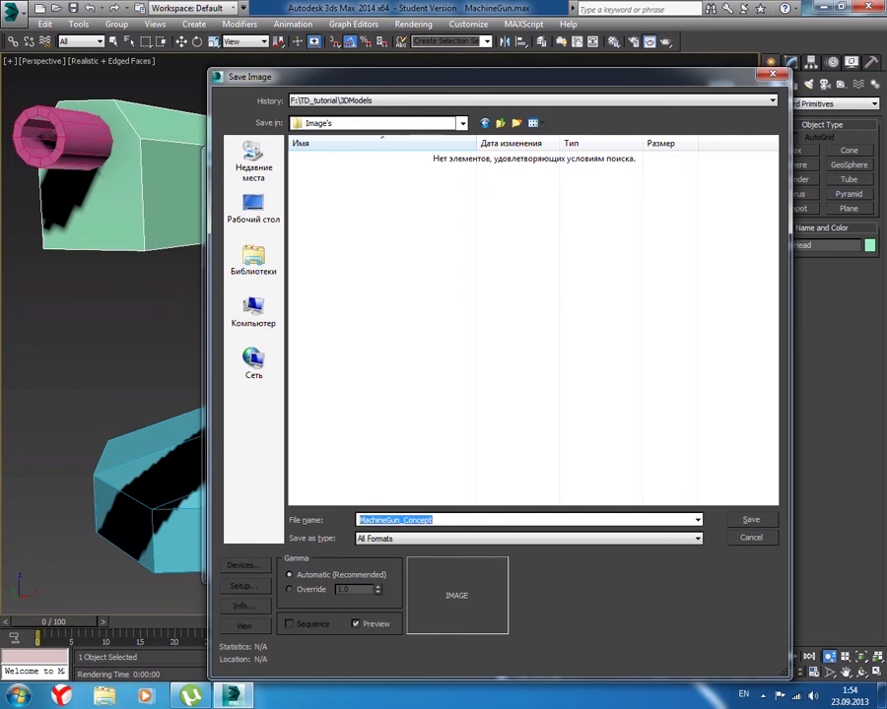
# - Save the render as MachineGun_Concept.png with default PNG settings and close the frame window
pyautogui.click(670, 538)
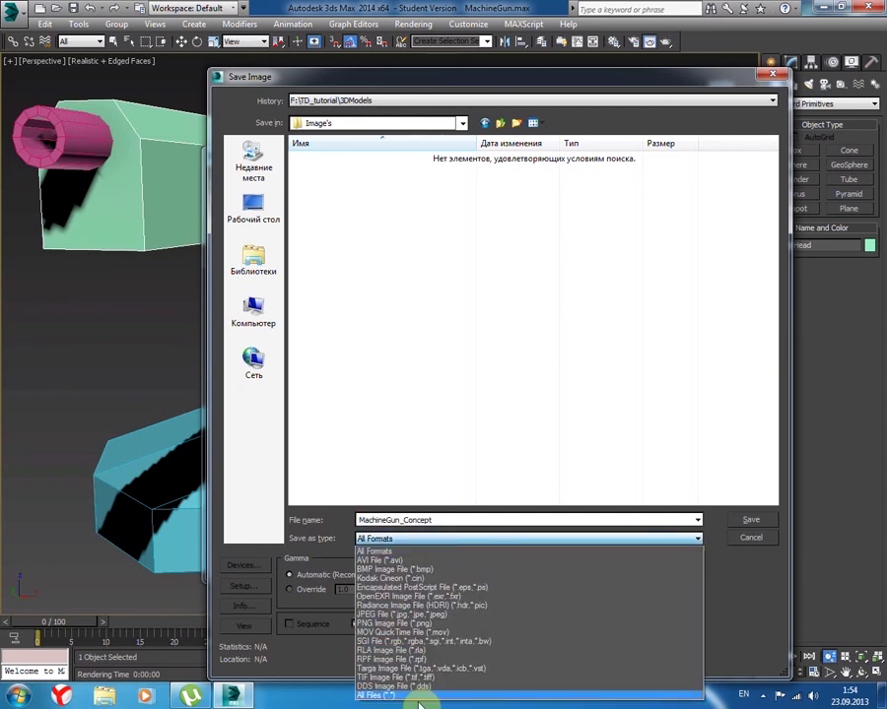
pyautogui.click(393, 624)
pyautogui.click(757, 524)
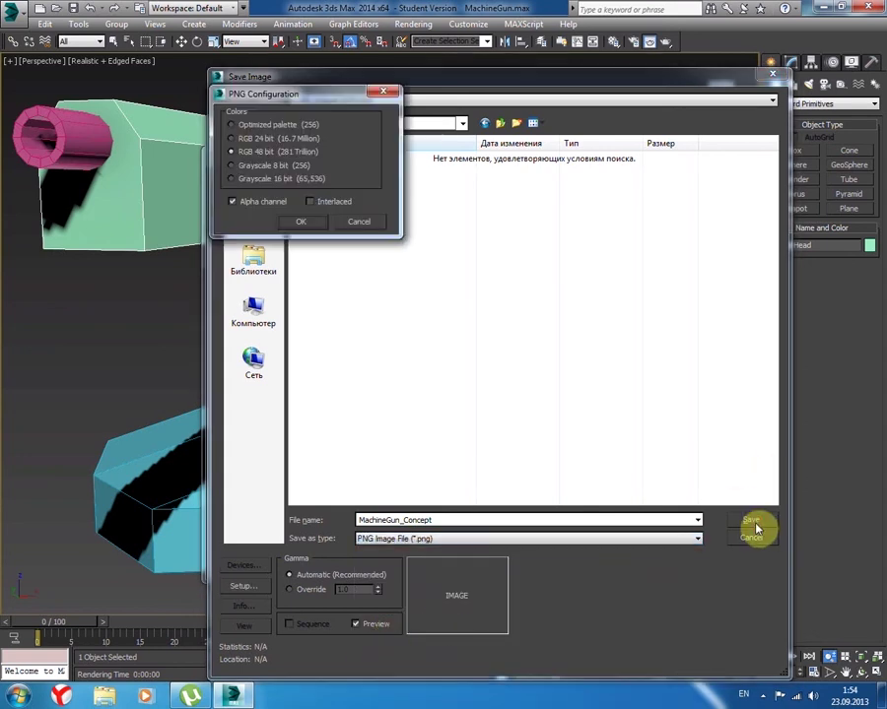
pyautogui.click(306, 223)
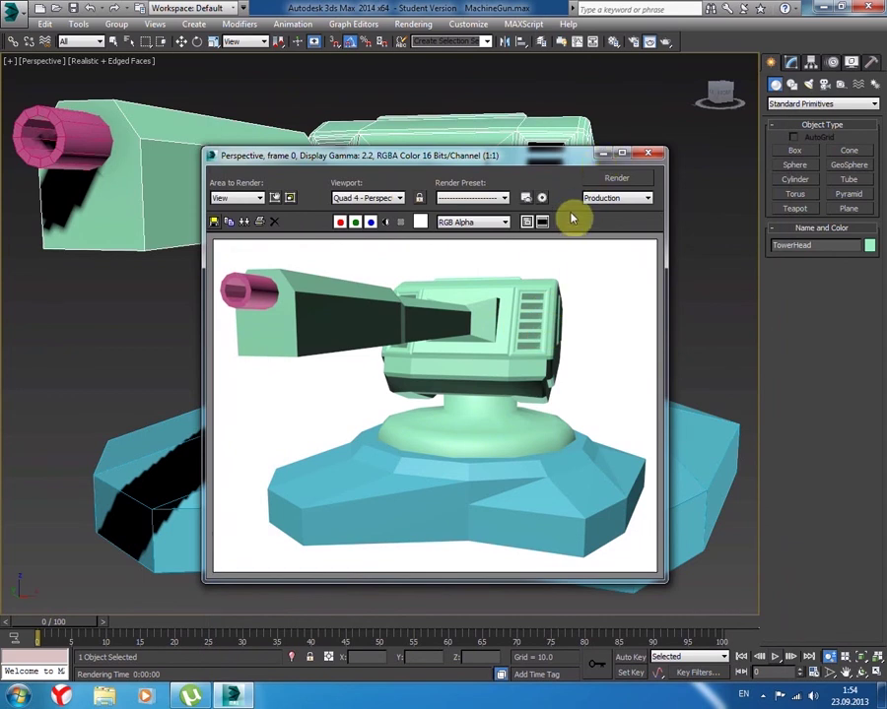
pyautogui.click(650, 156)
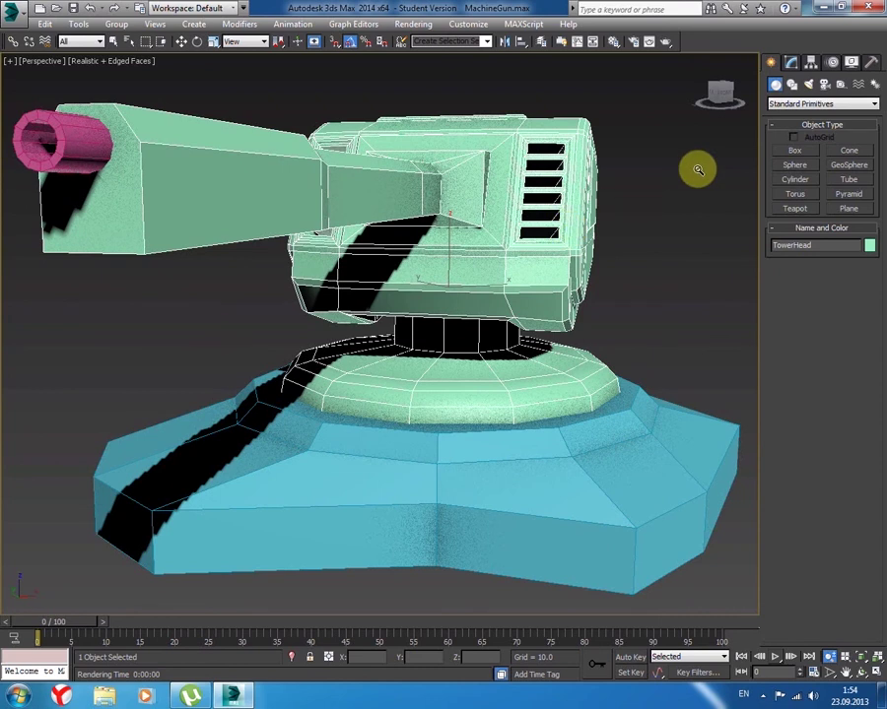